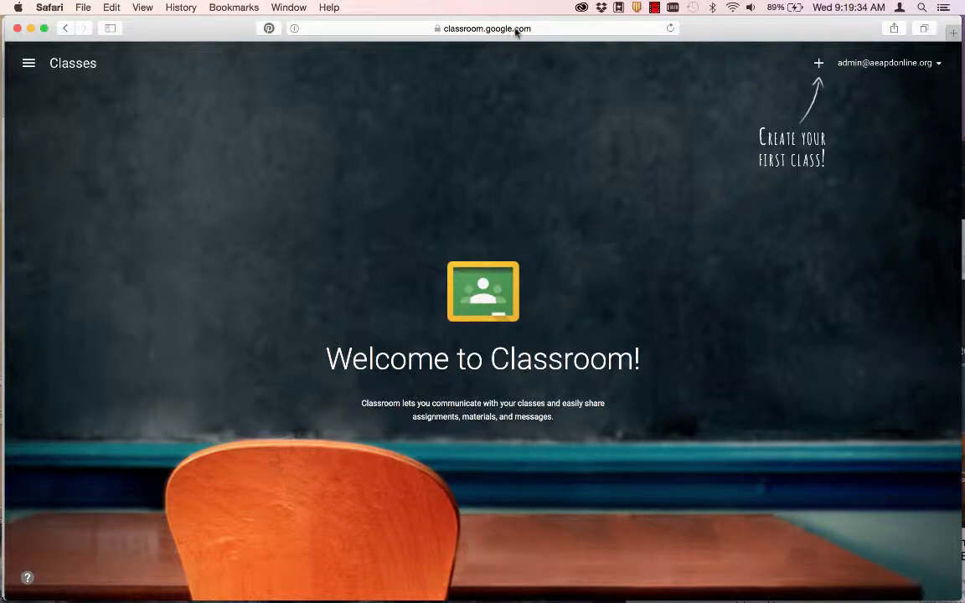
- Cancel the Create class dialog, then switch to the Firefox window with the teacher's class list
left_click(819, 65)
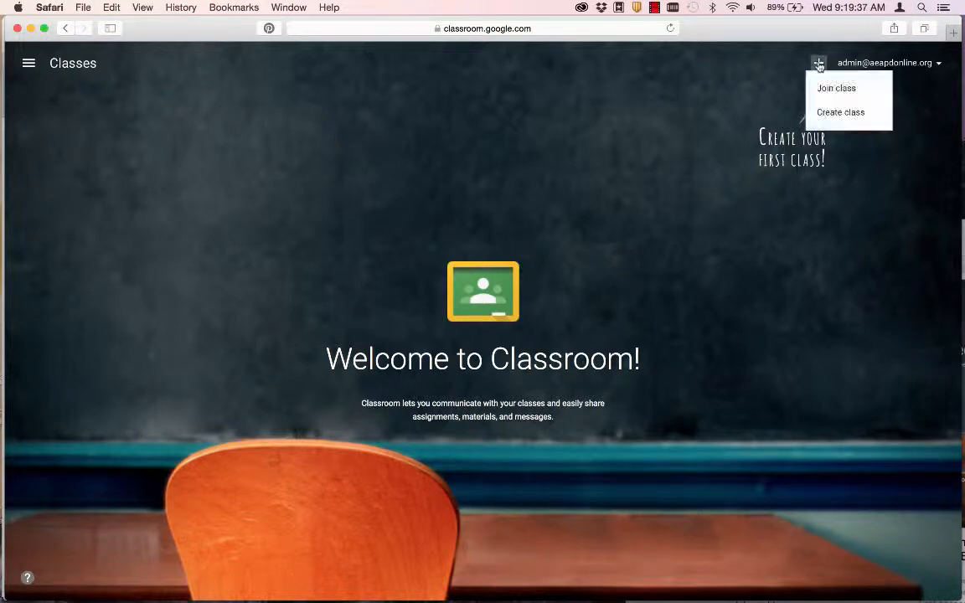
left_click(838, 113)
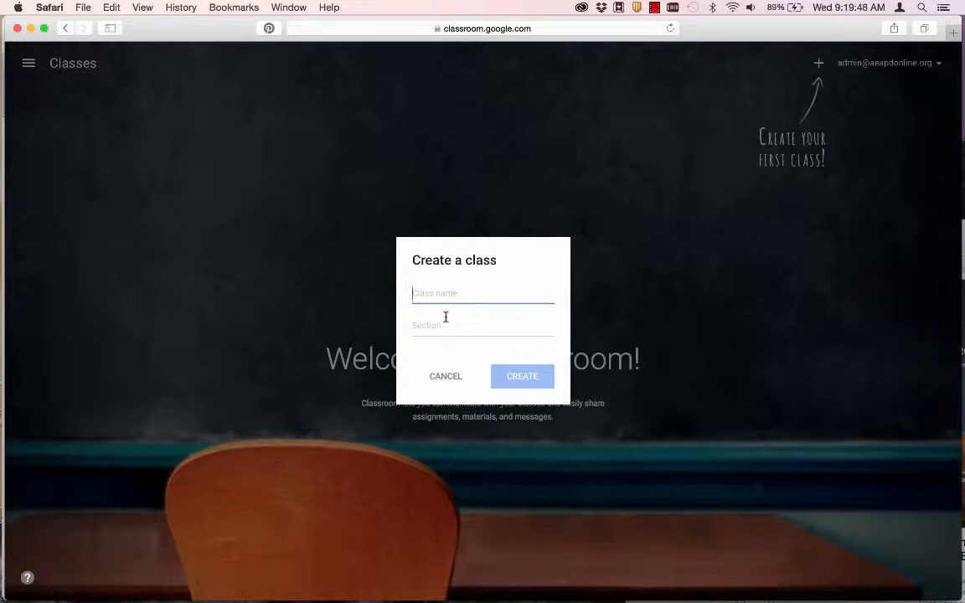
left_click(446, 377)
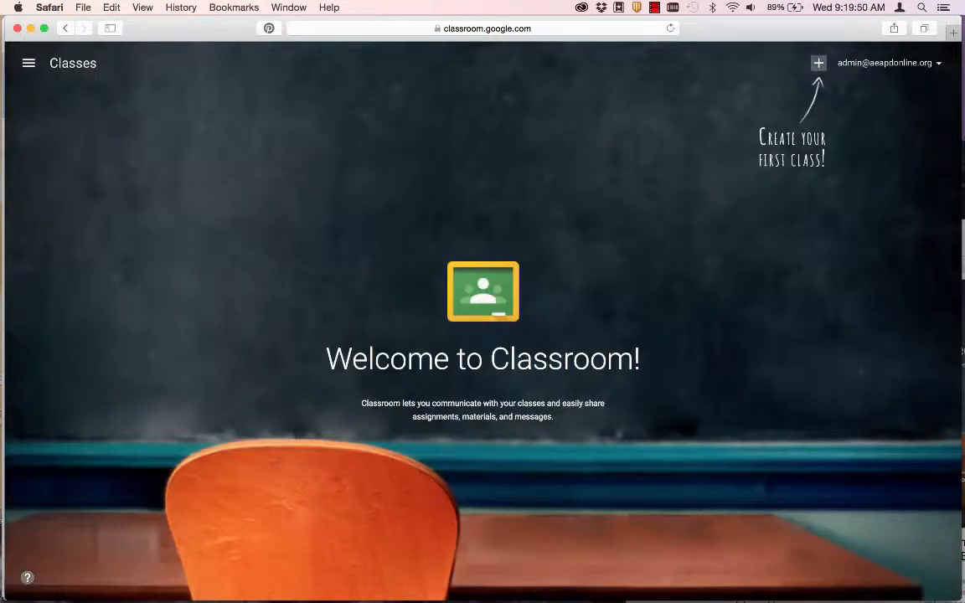
key("super+Tab")
key("super+Tab")
key("super+Tab")
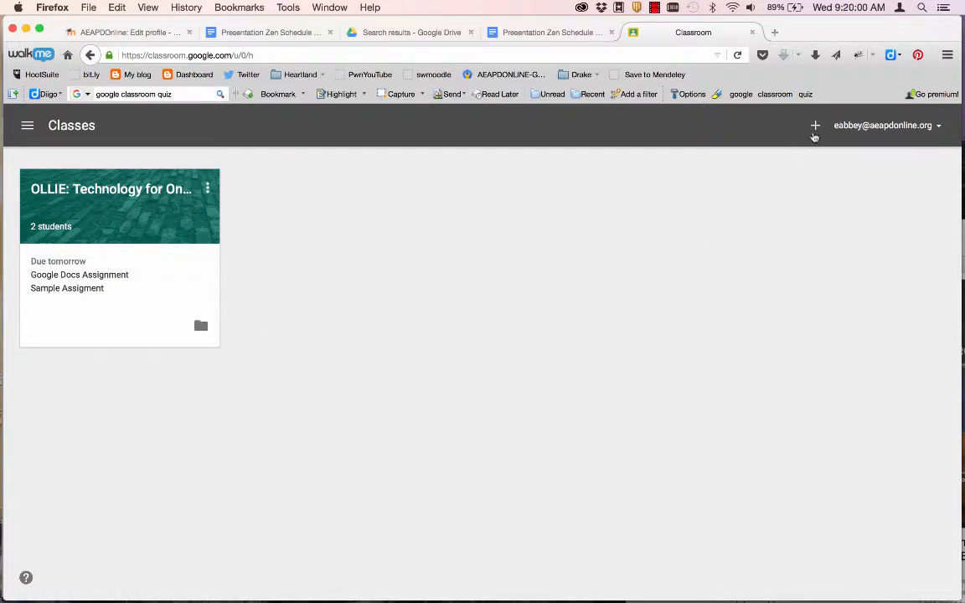
- Create a class named 'Presentation Zen' from the + menu
left_click(813, 126)
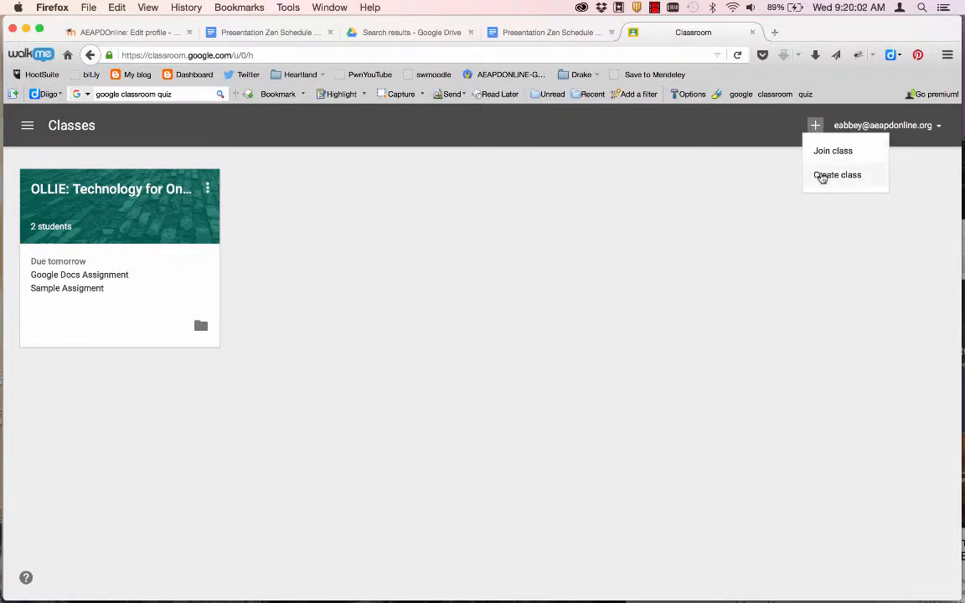
left_click(821, 176)
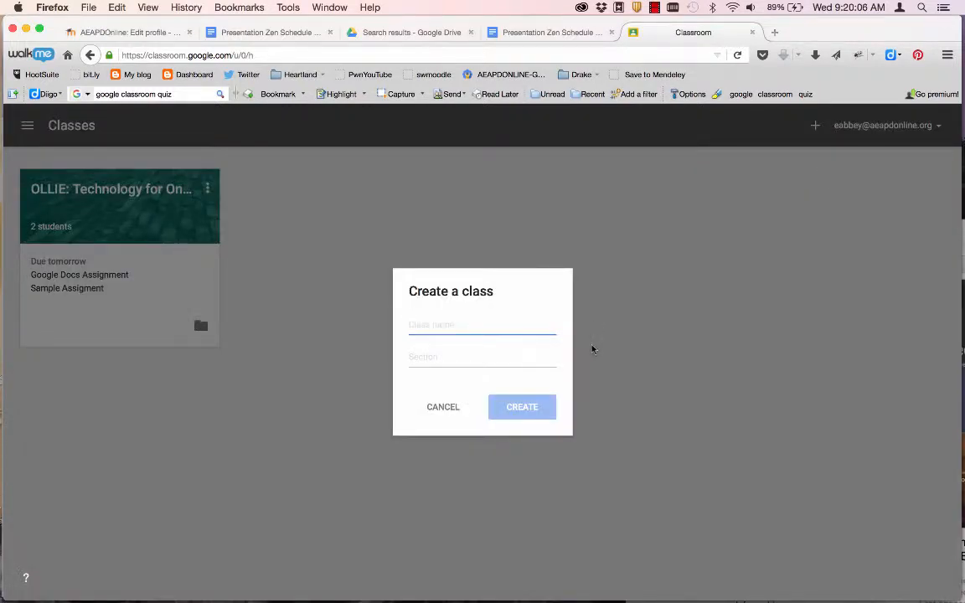
type("Presen")
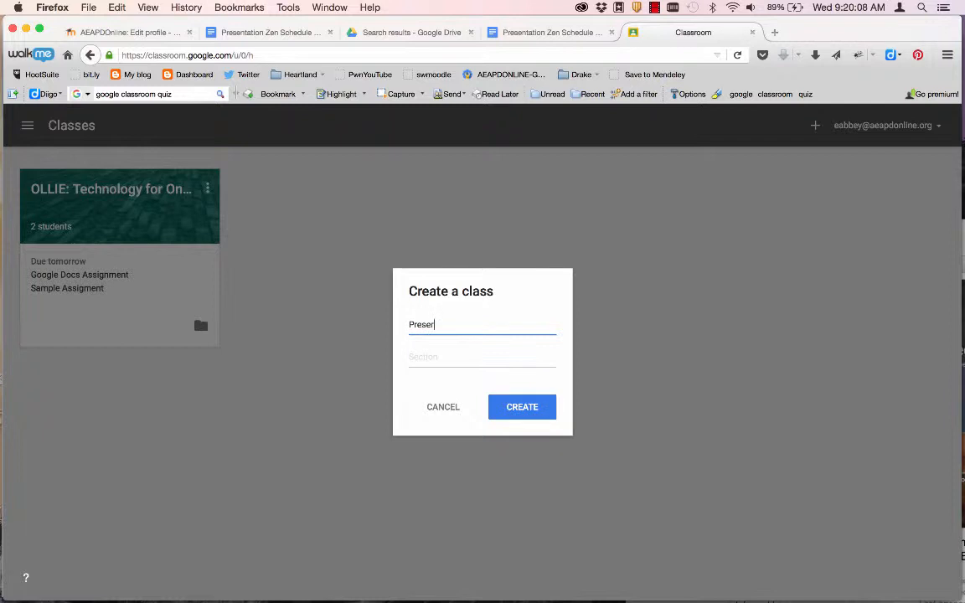
key("BackSpace")
type("ntation Zen")
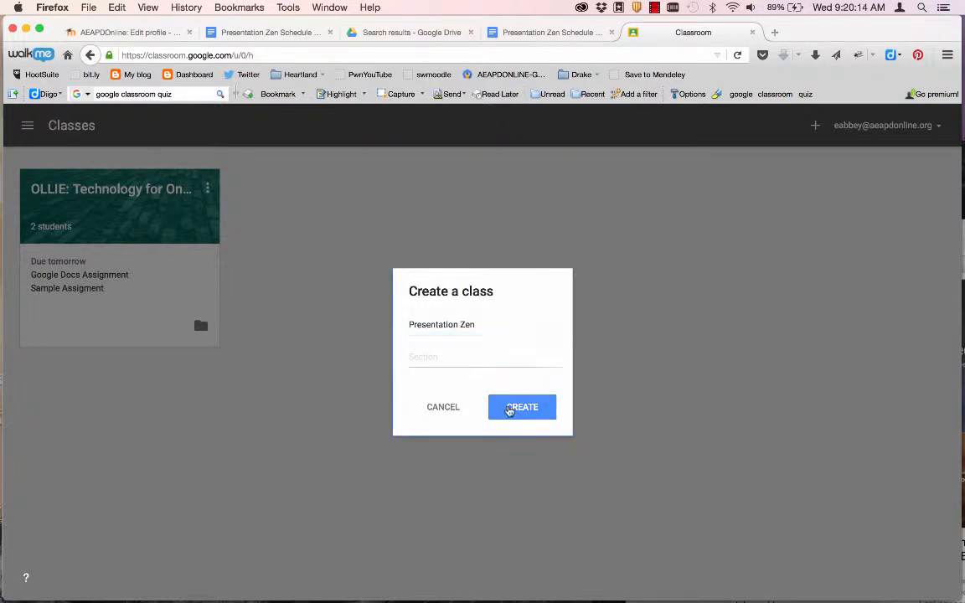
left_click(508, 409)
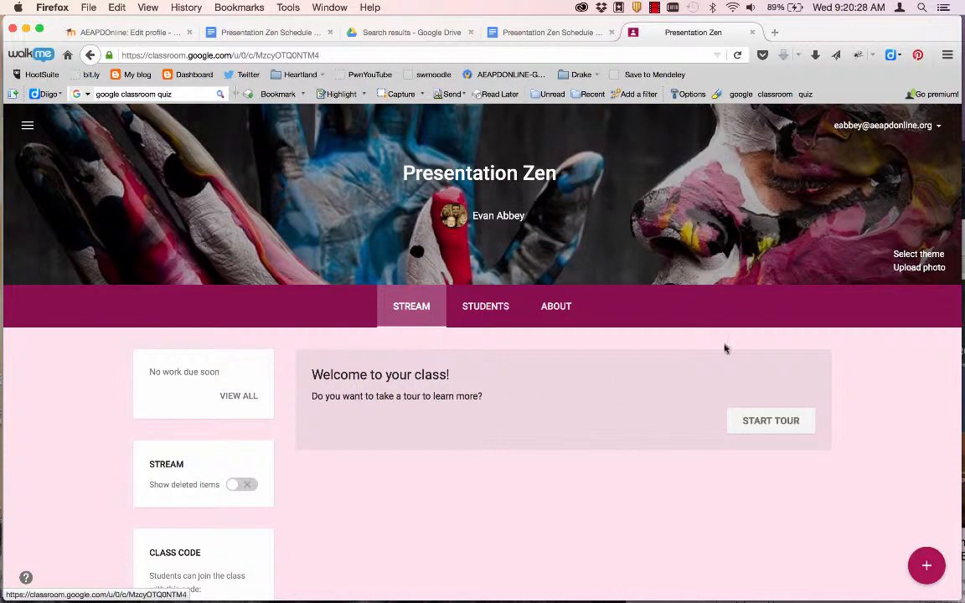
- Pick the grey cobblestone bricks photo from the theme gallery as the class header
left_click(914, 256)
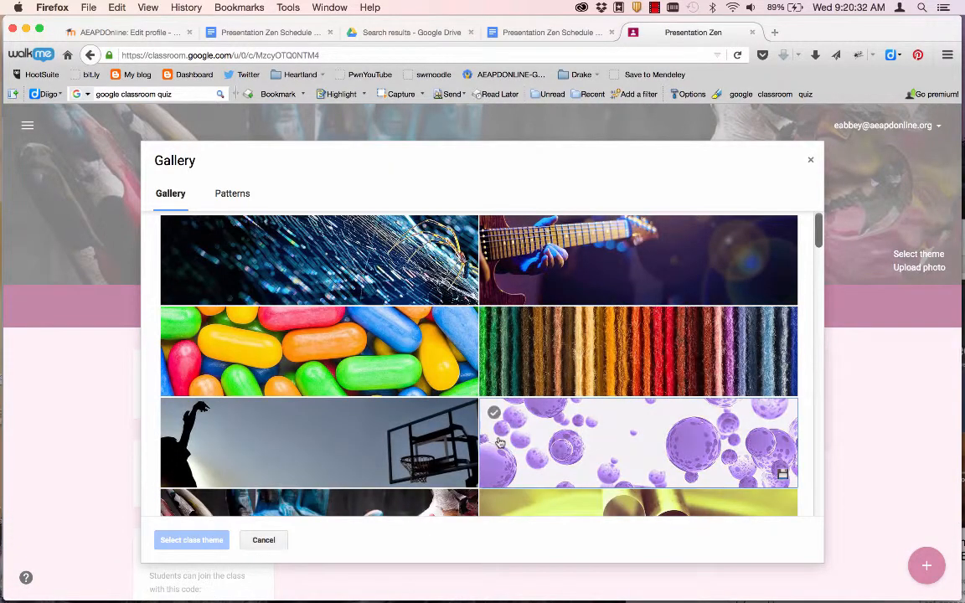
scroll(781, 470, "down", 4)
scroll(499, 444, "down", 8)
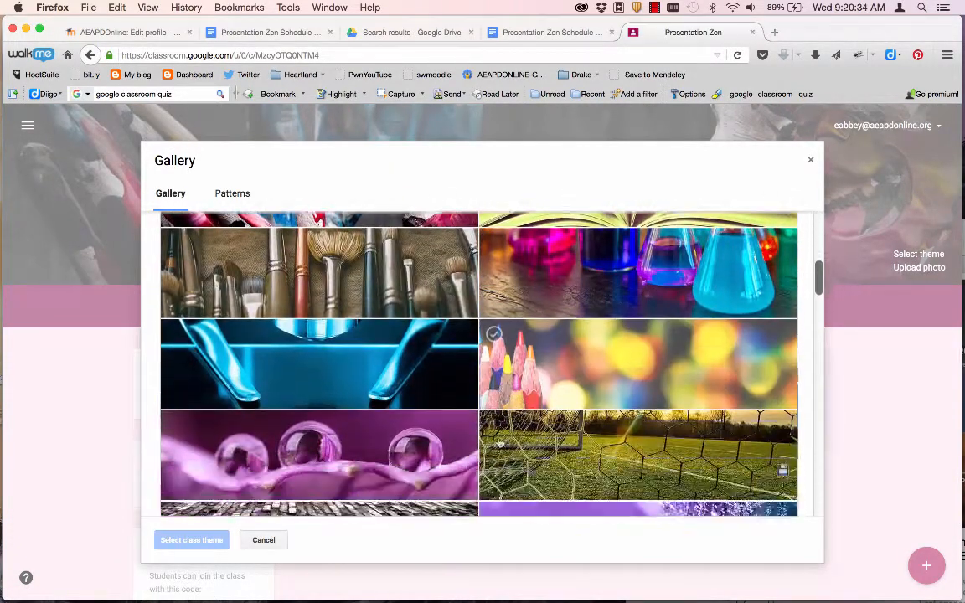
scroll(499, 444, "down", 6)
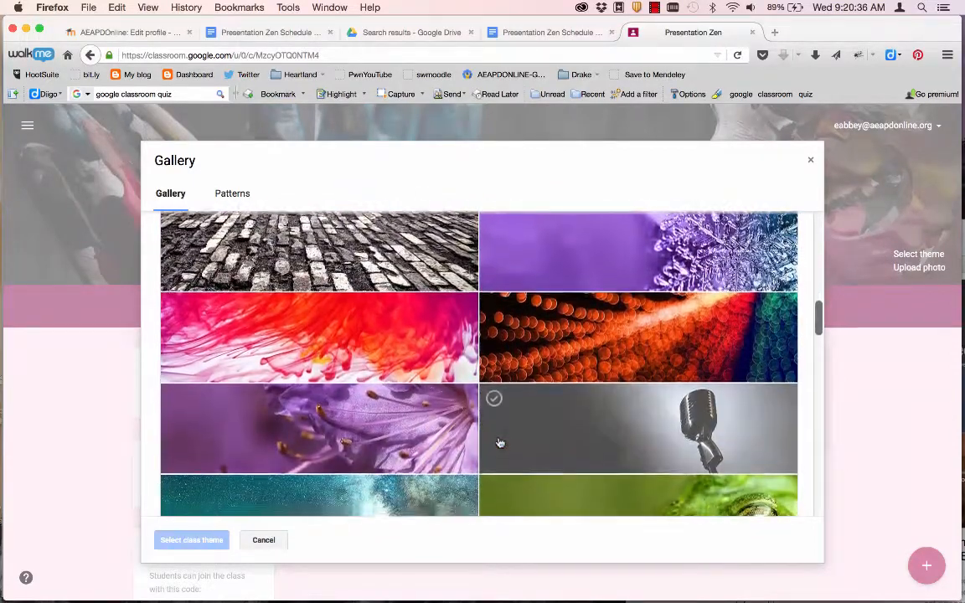
scroll(499, 443, "down", 8)
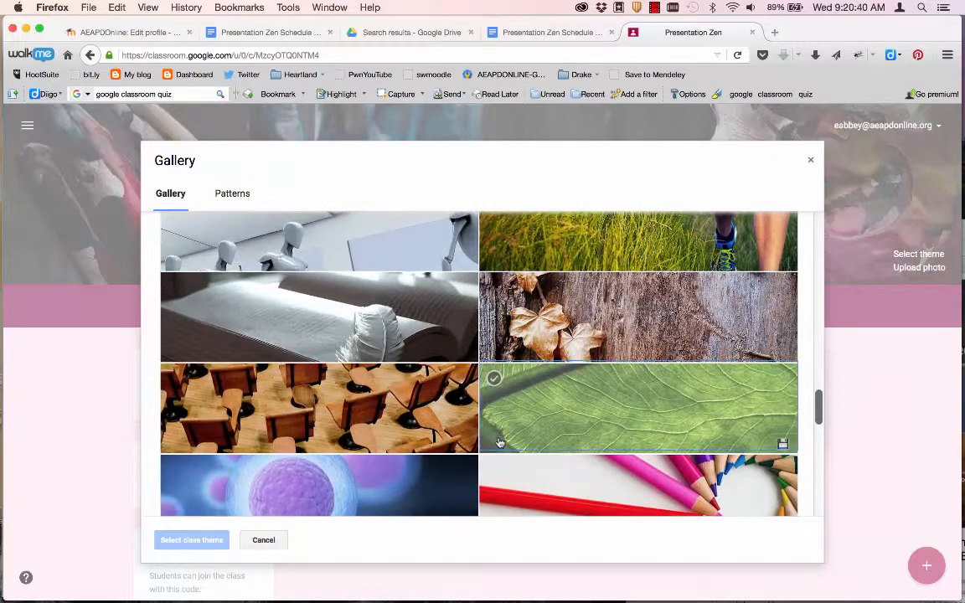
scroll(499, 443, "down", 6)
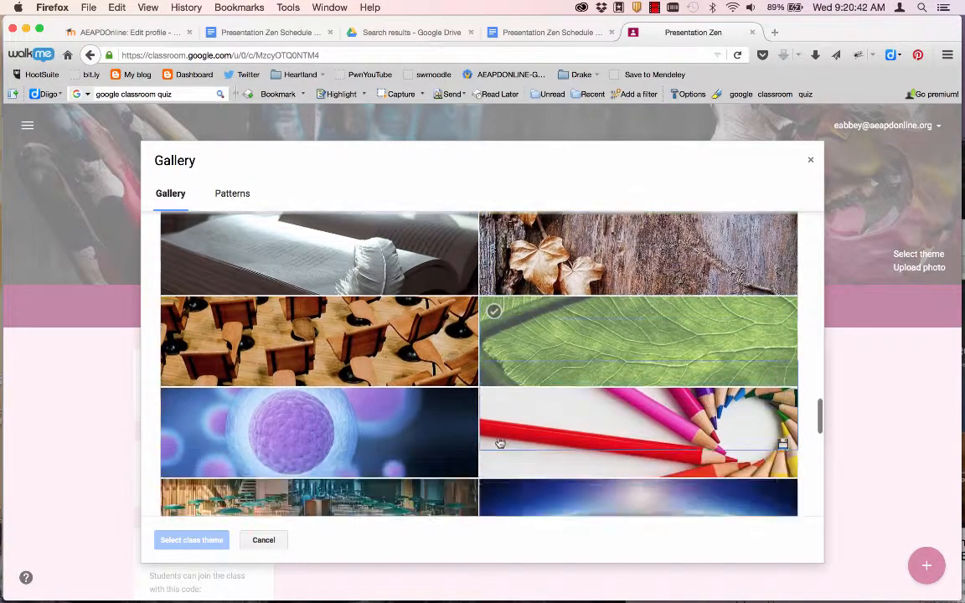
scroll(499, 444, "down", 6)
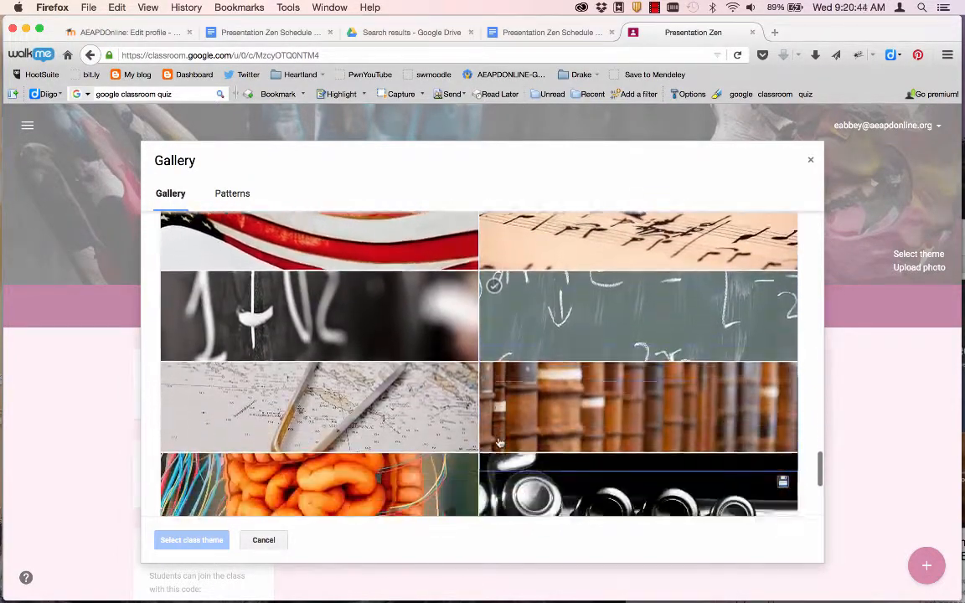
scroll(499, 443, "down", 1)
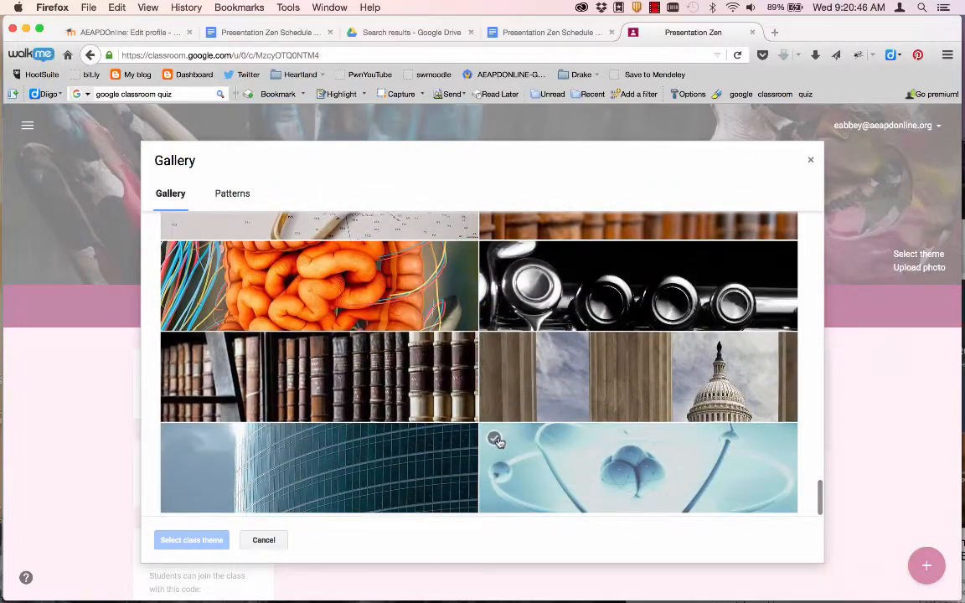
scroll(499, 443, "up", 9)
scroll(499, 444, "up", 12)
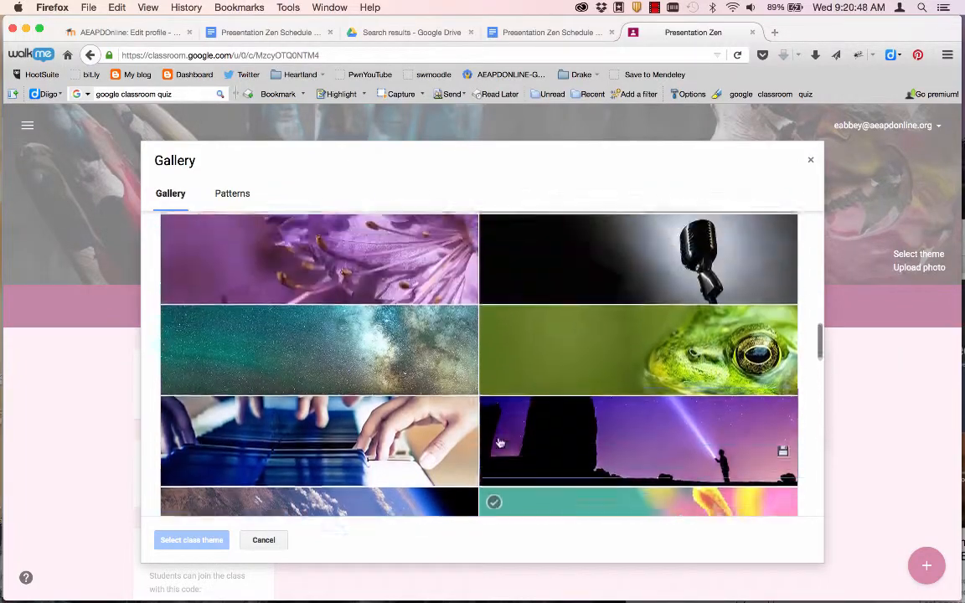
scroll(499, 443, "up", 2)
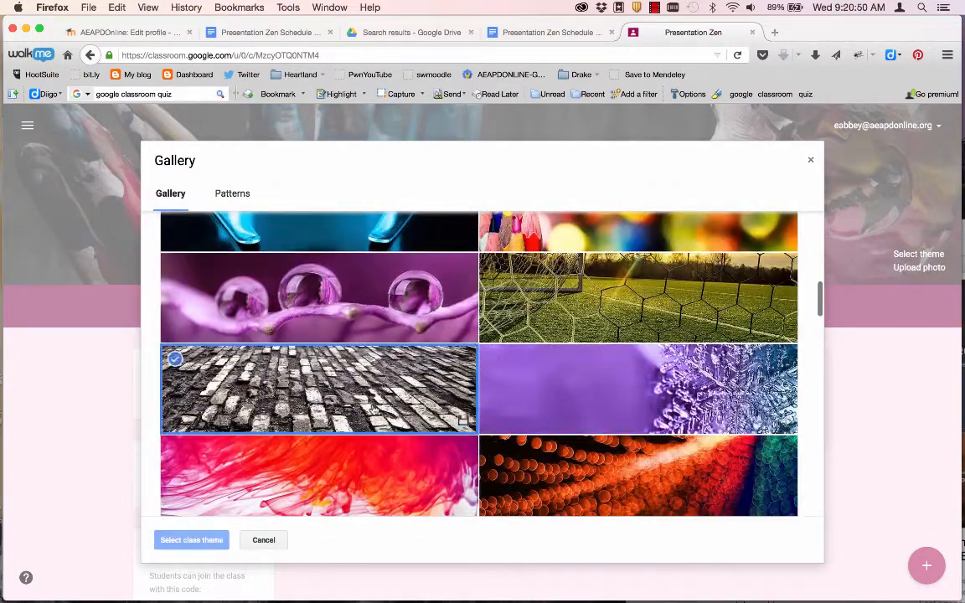
left_click(313, 387)
left_click(201, 540)
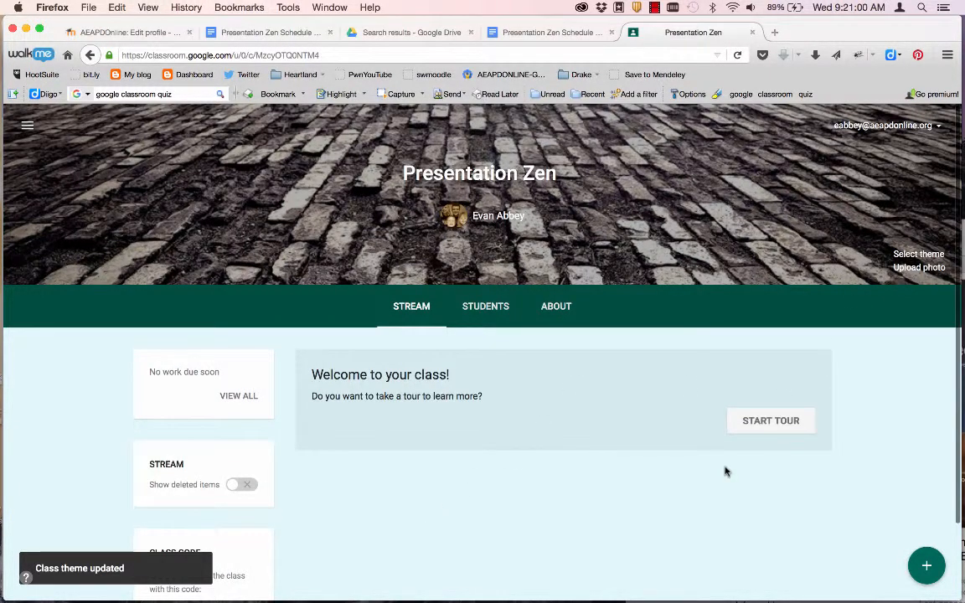
scroll(725, 471, "down", 1)
scroll(725, 471, "down", 2)
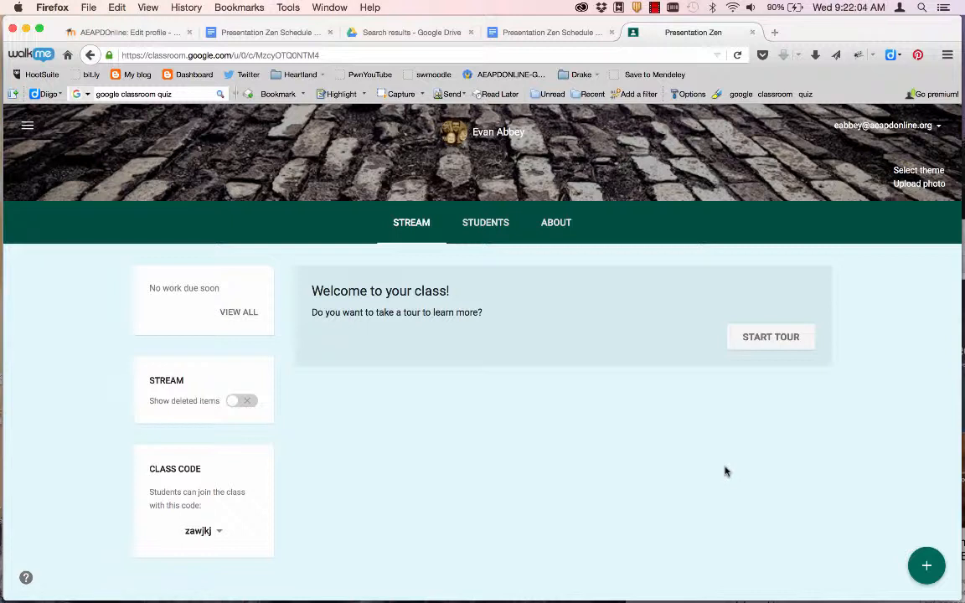
left_click(767, 342)
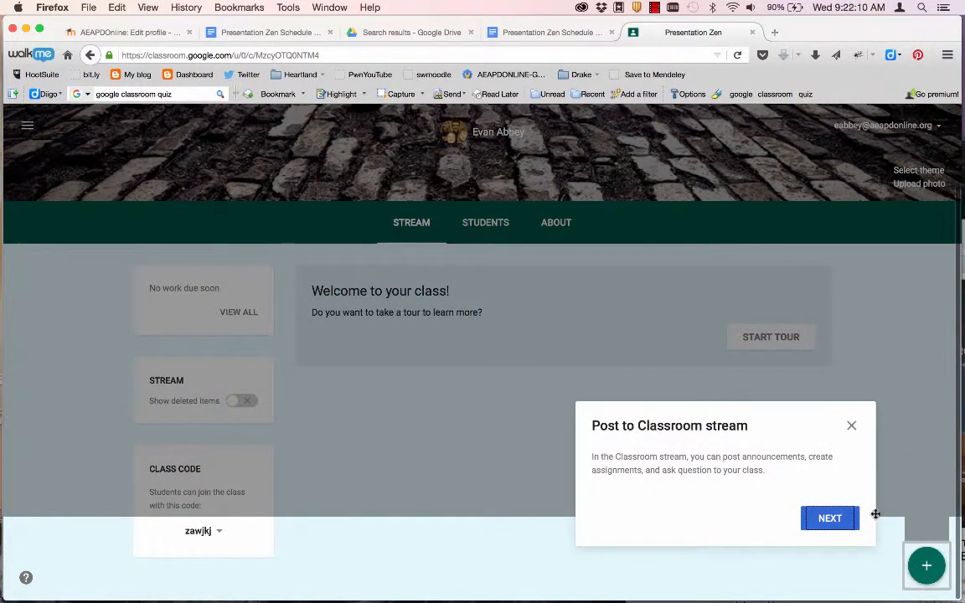
left_click(838, 518)
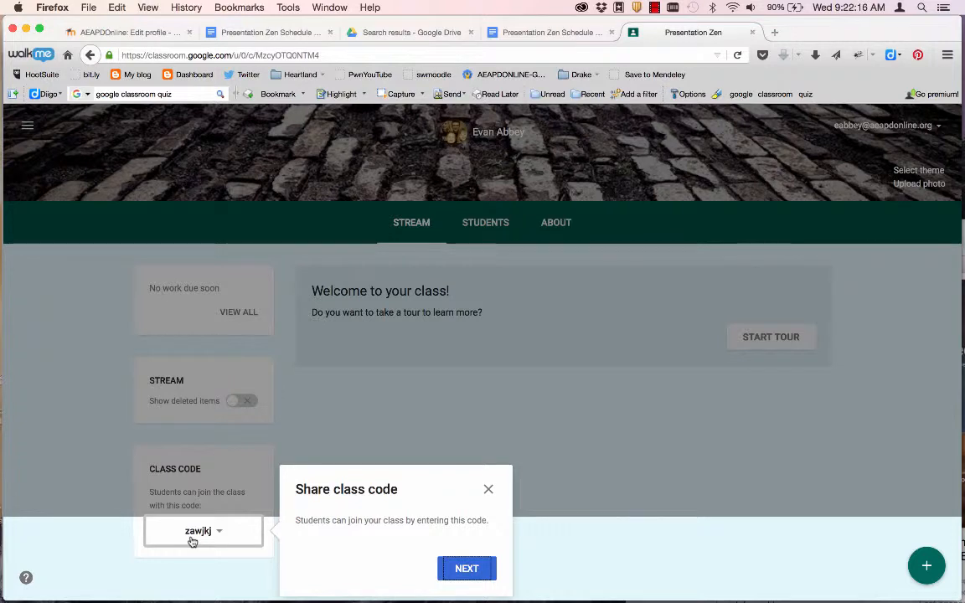
left_click(469, 570)
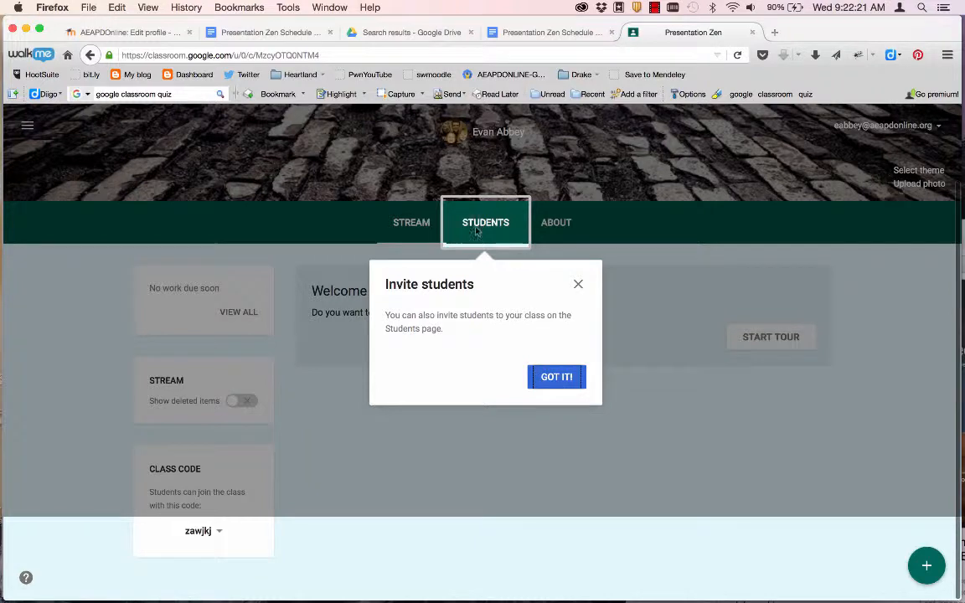
left_click(556, 377)
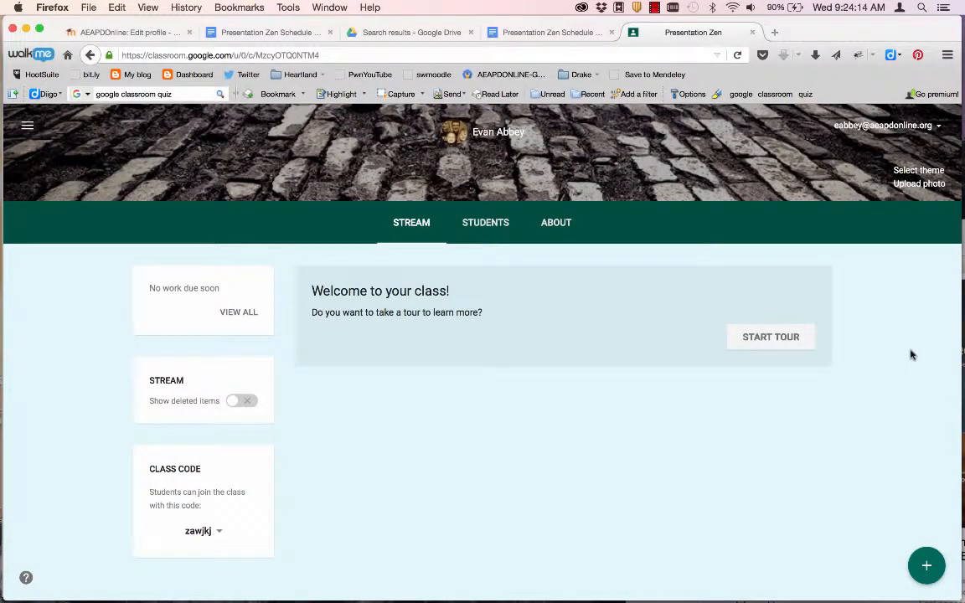
- Copy the selected welcome heading and paragraphs in Showdown.docx, then return to the Presentation Zen stream
key("super+Tab")
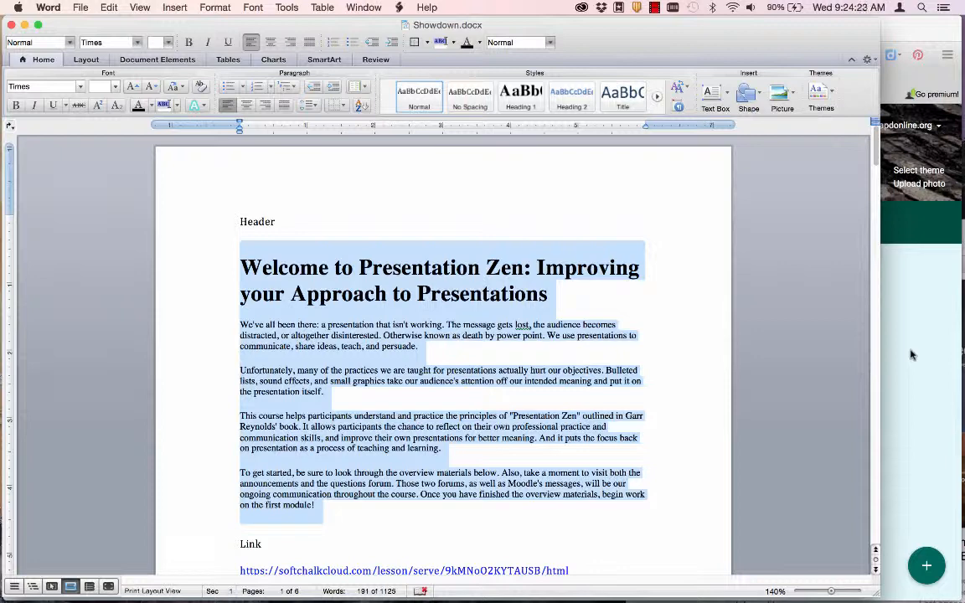
key("super+c")
left_click(923, 369)
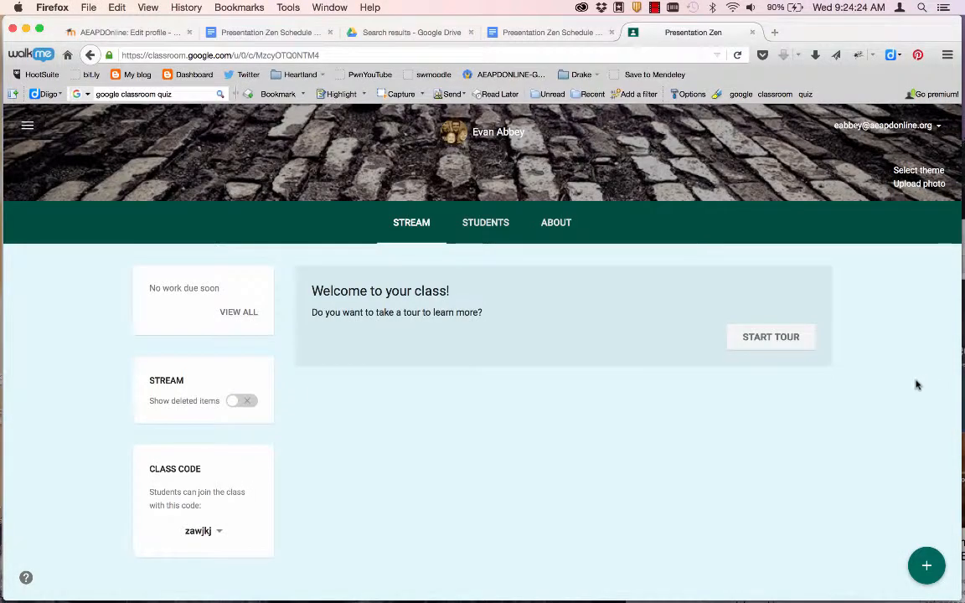
mouse_move(927, 574)
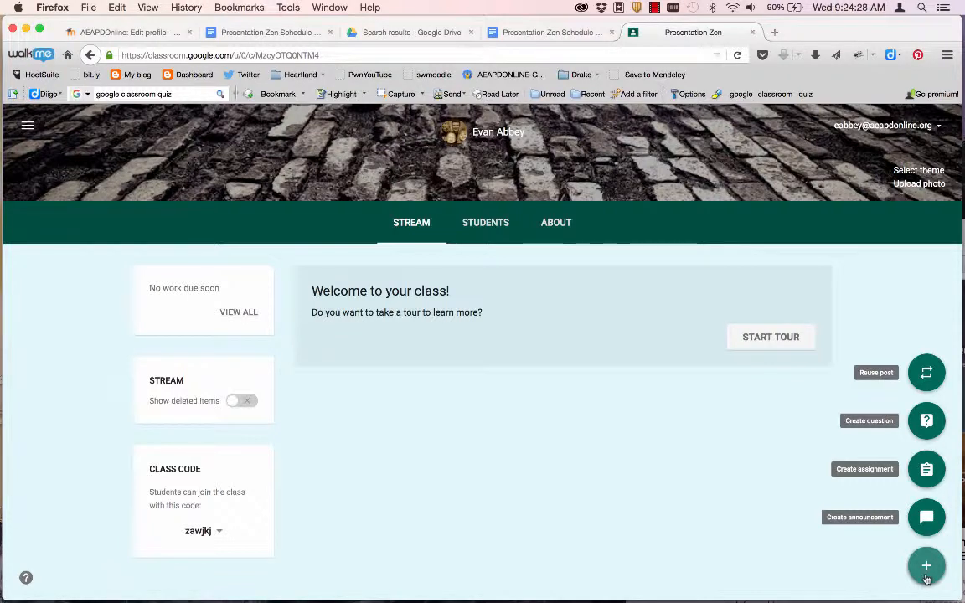
- Paste the welcome text into a new announcement, adding a colon and line break after the title
left_click(925, 518)
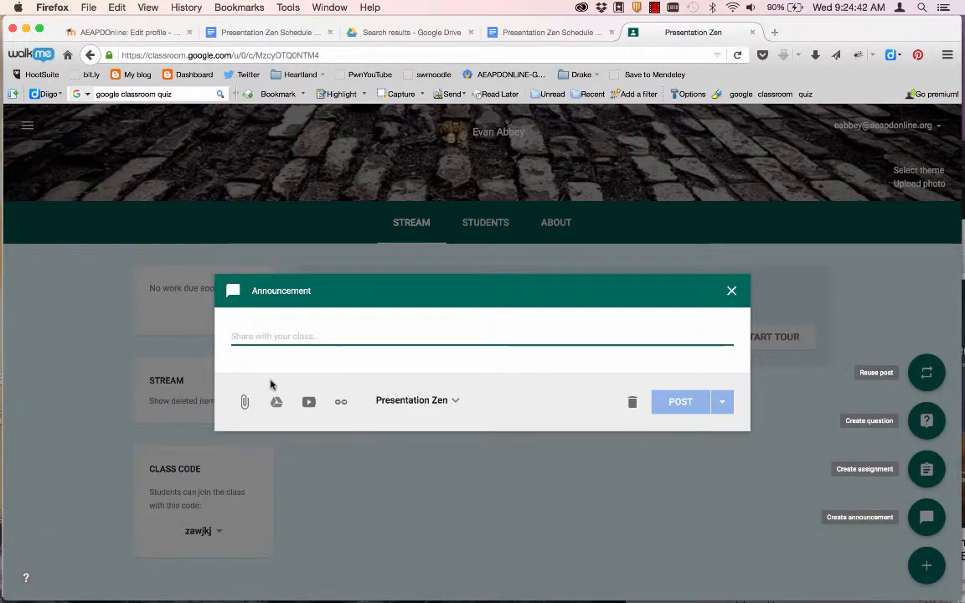
key("super+v")
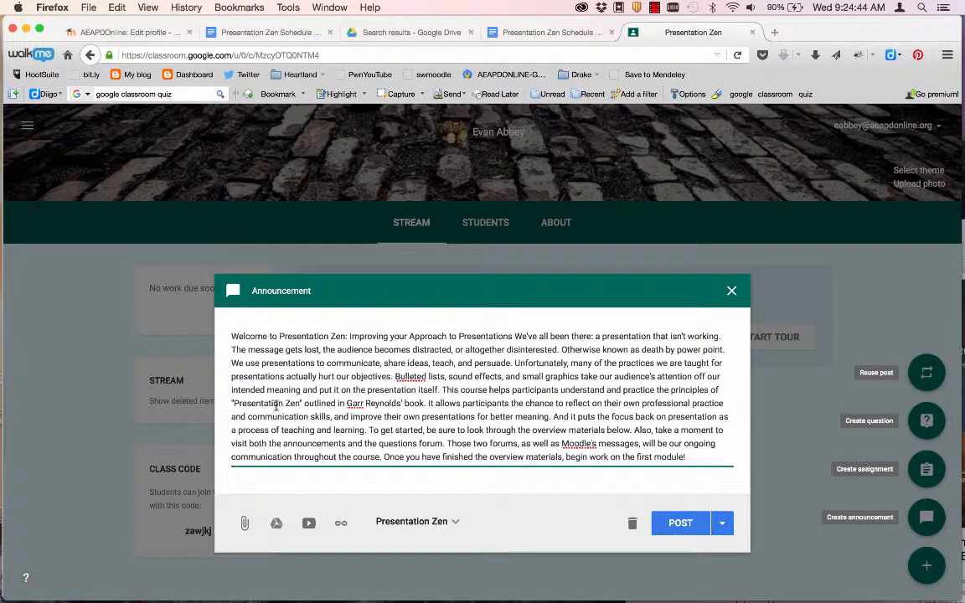
left_click(347, 336)
type(":")
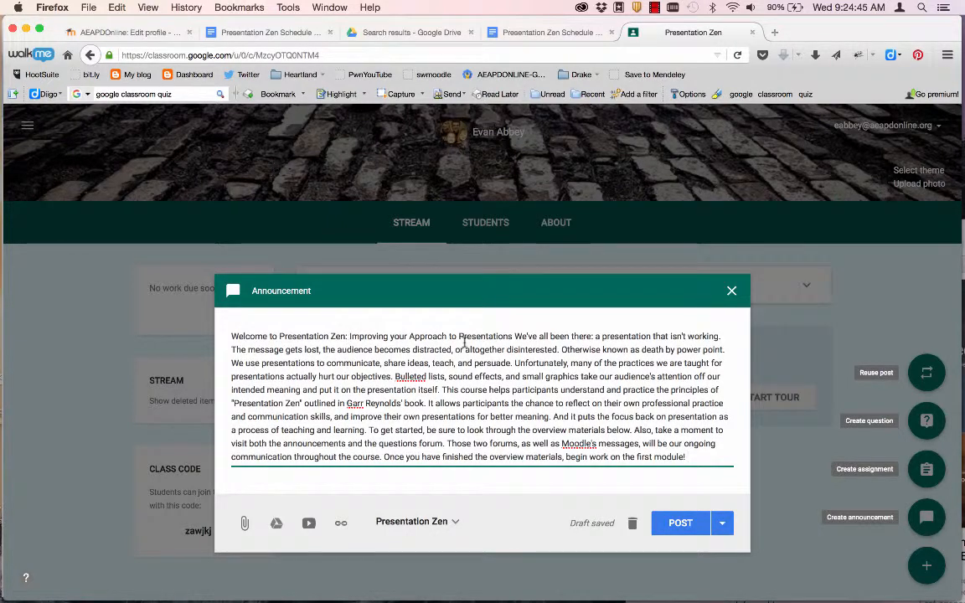
left_click(513, 336)
key("Return")
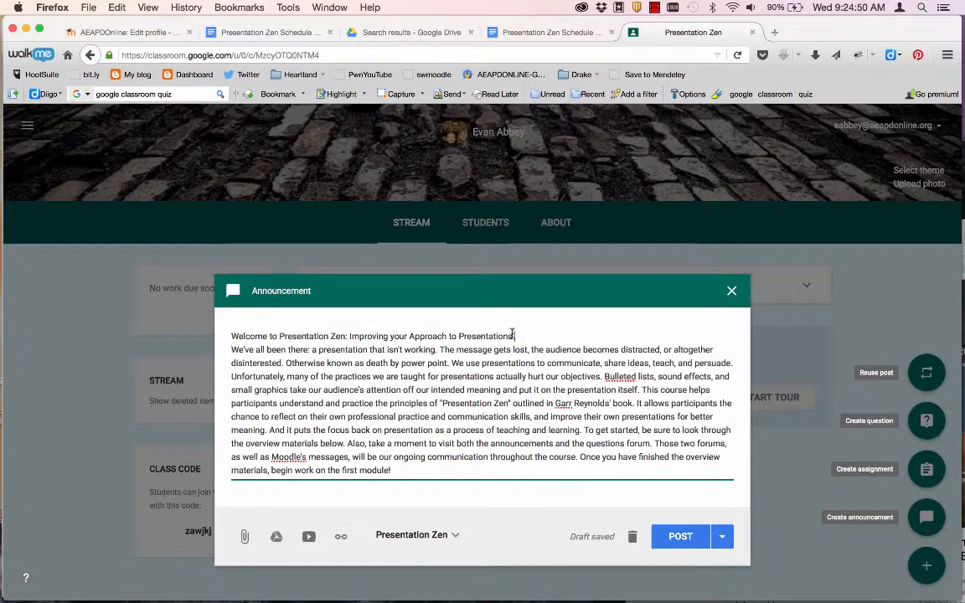
left_click_drag(514, 335, 196, 306)
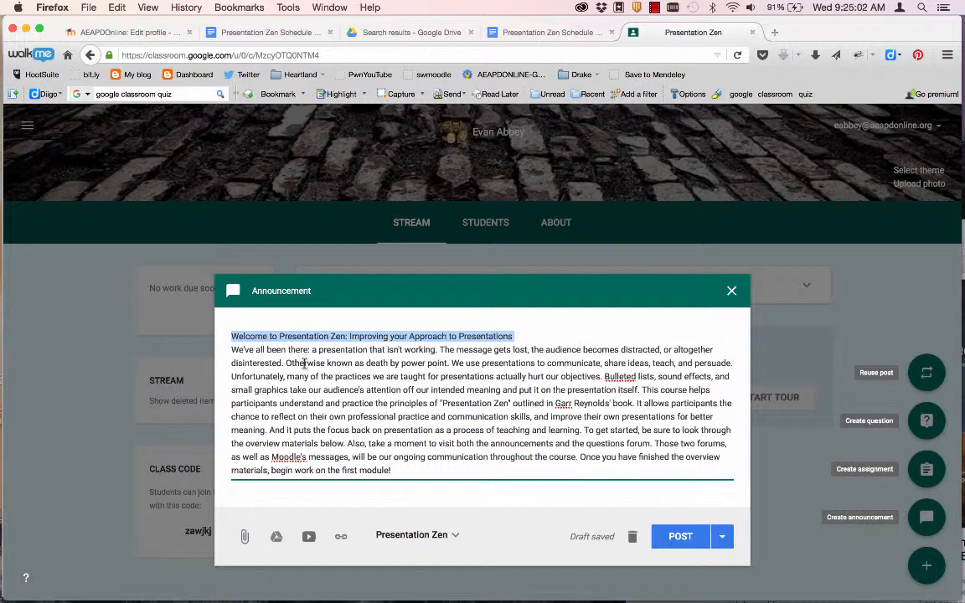
- Break paragraphs before 'Unfortunately' and 'To get started', and add a blank line after the title
left_click(232, 376)
key("Return")
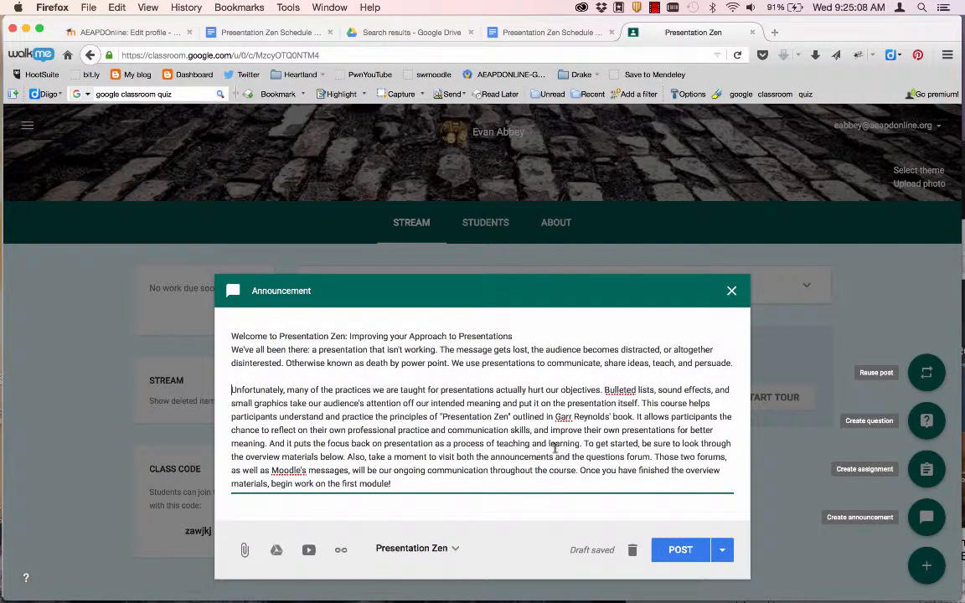
left_click(584, 443)
key("Return")
key("Return")
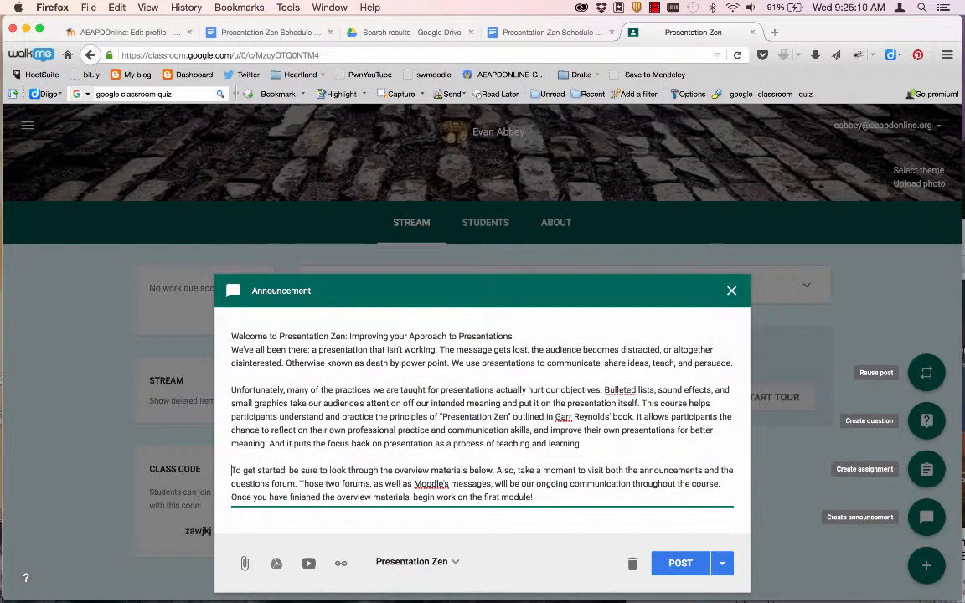
left_click(514, 335)
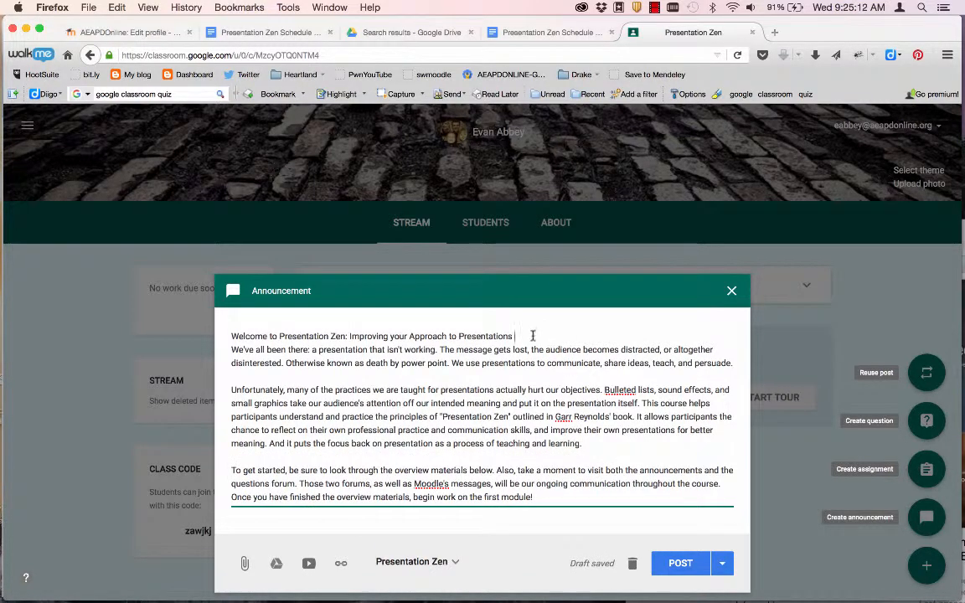
key("Return")
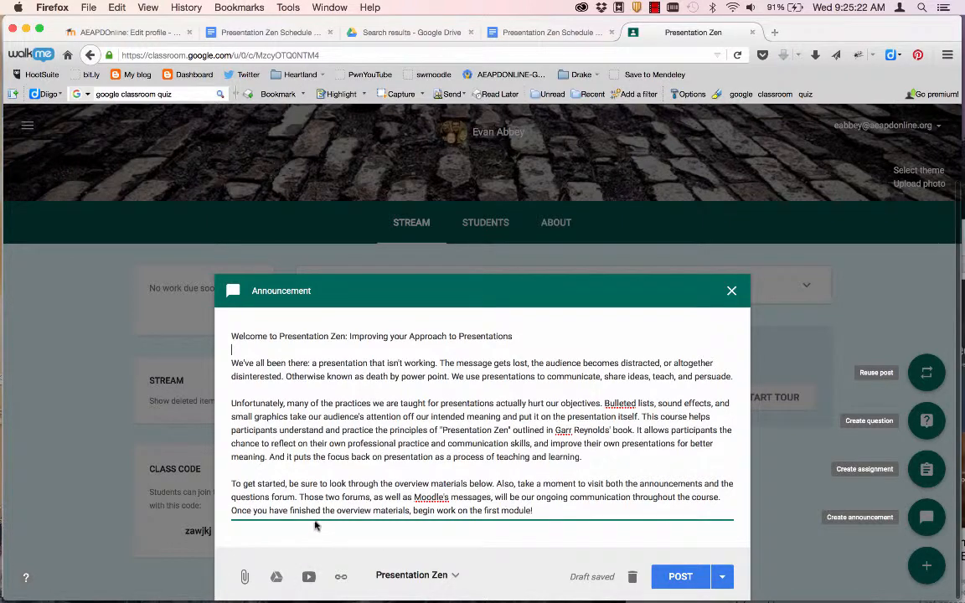
- Open the announcement's file insertion window, look through My Drive, and return to Upload
left_click(243, 577)
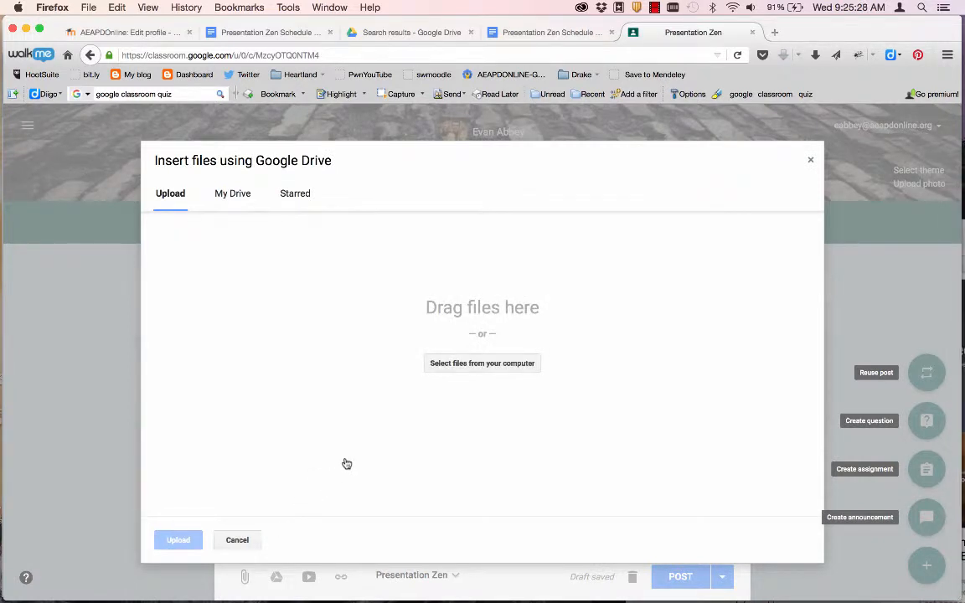
left_click(238, 201)
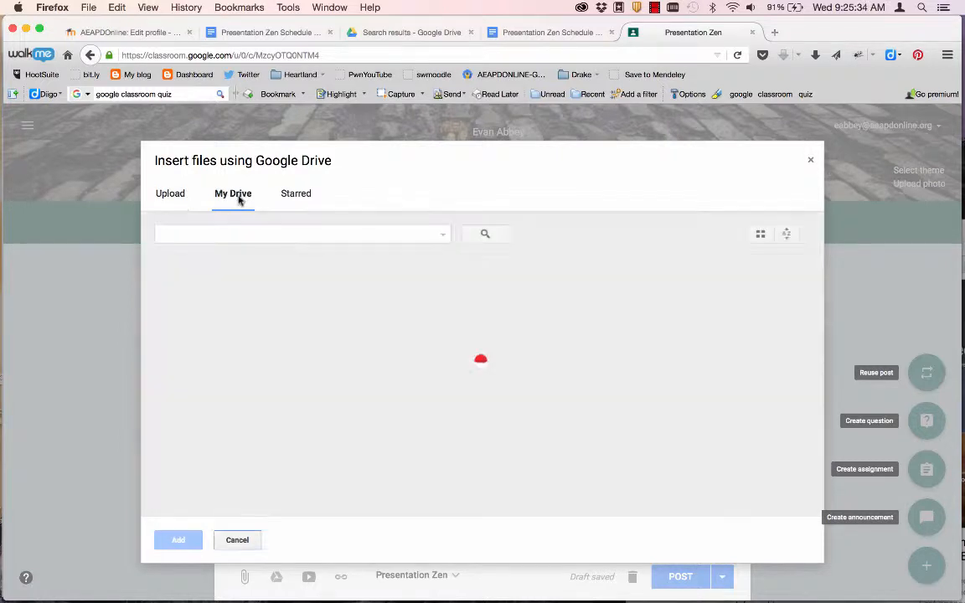
scroll(249, 464, "down", 15)
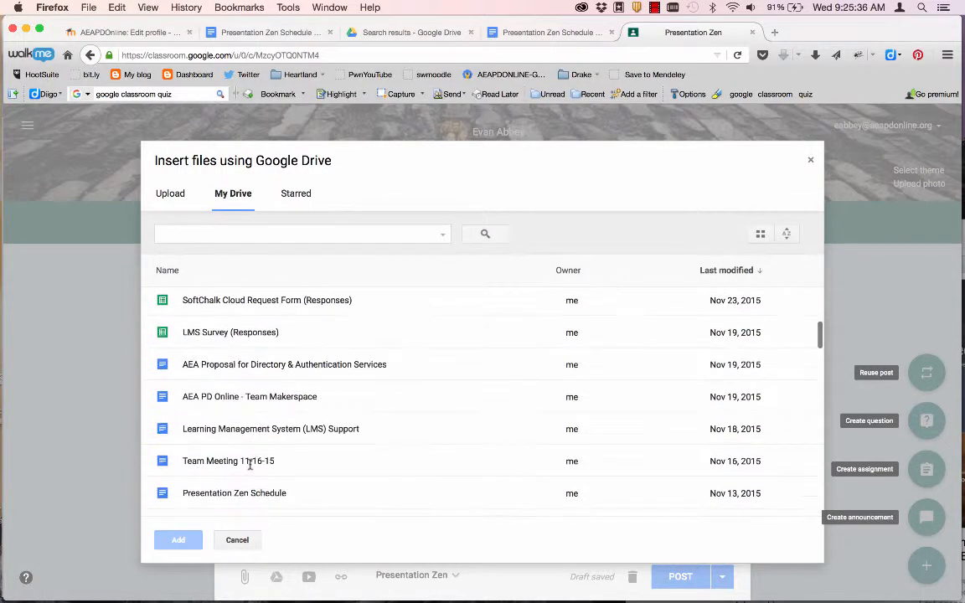
scroll(249, 464, "down", 5)
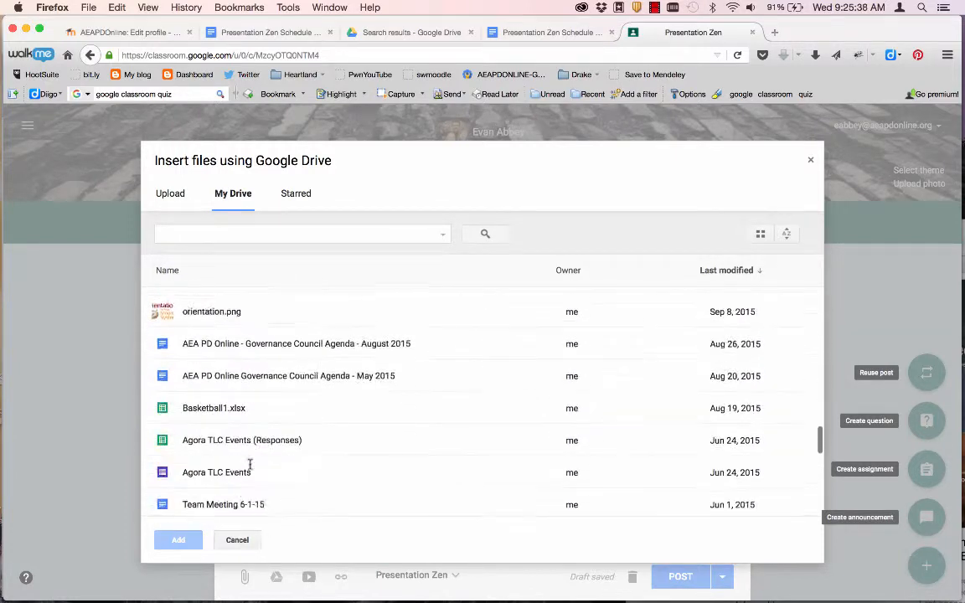
scroll(250, 463, "up", 2)
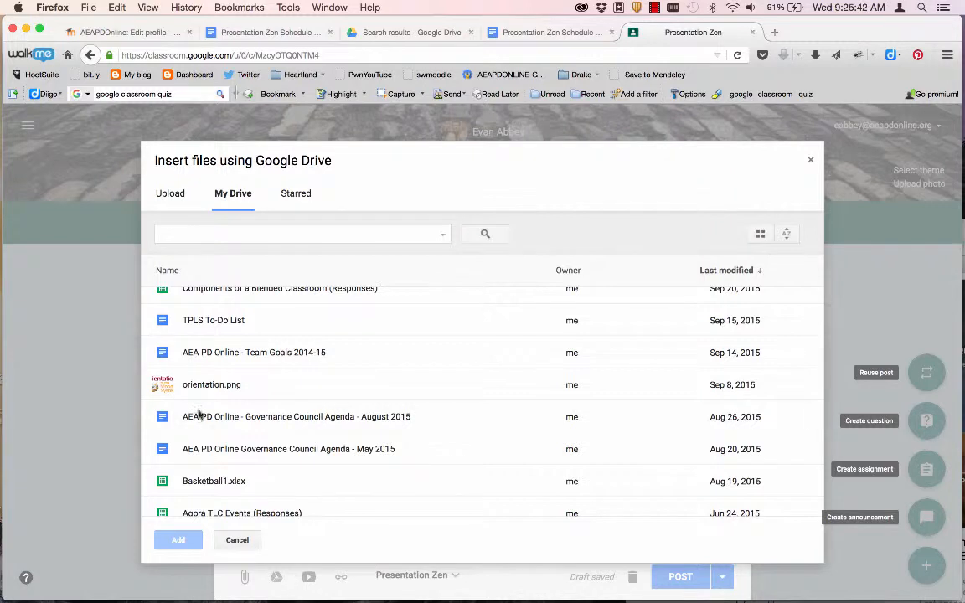
left_click(170, 196)
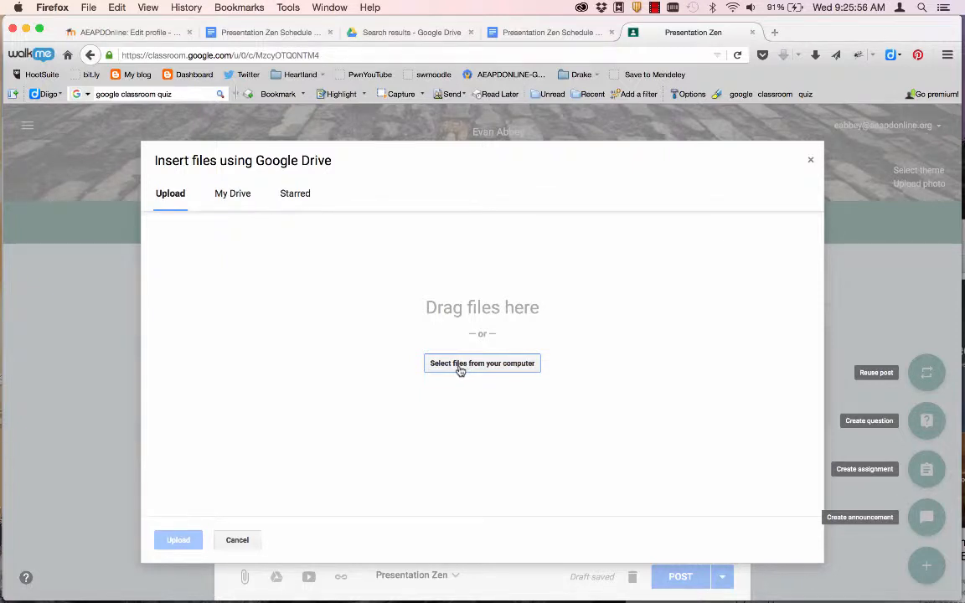
- Drag Deathbypowerpoint.png from the Finder Desktop folder into the Insert files upload list
key("super+Tab")
left_click(710, 316)
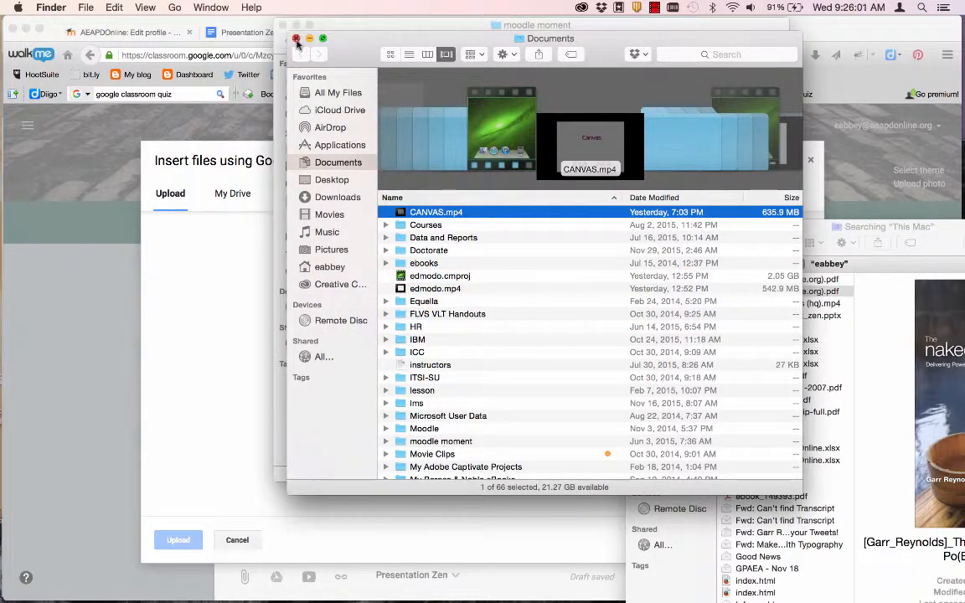
left_click(296, 38)
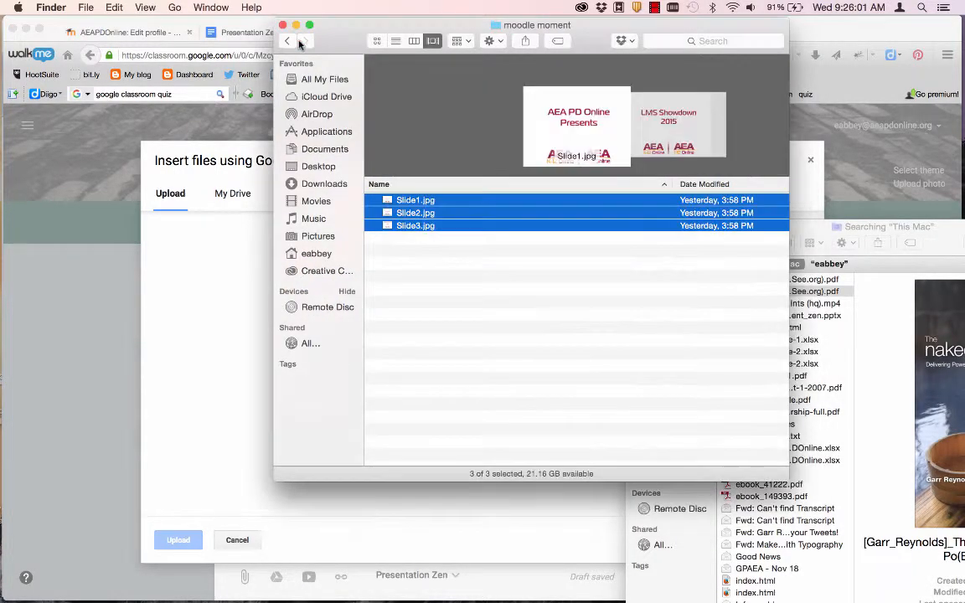
left_click(318, 167)
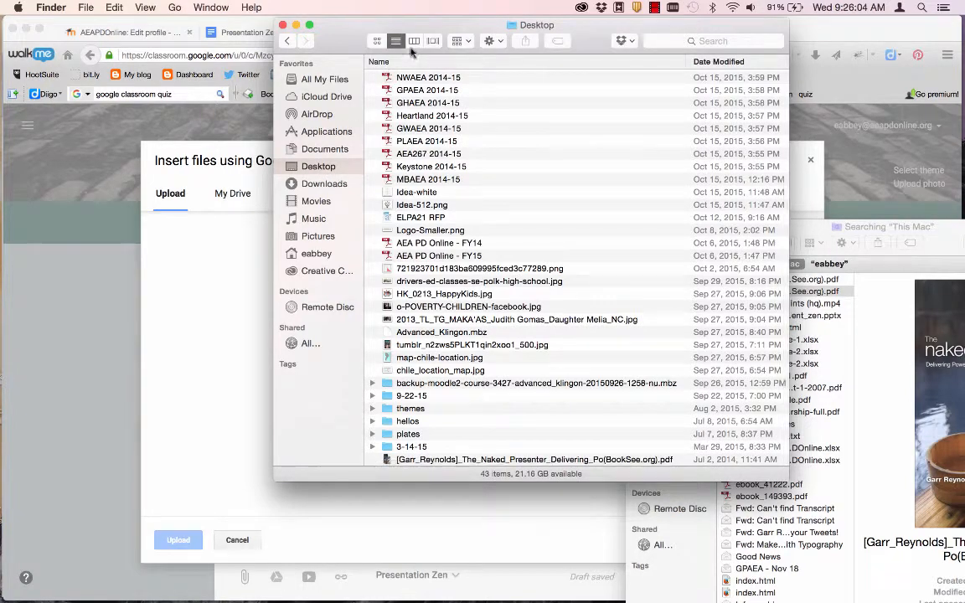
scroll(591, 157, "up", 5)
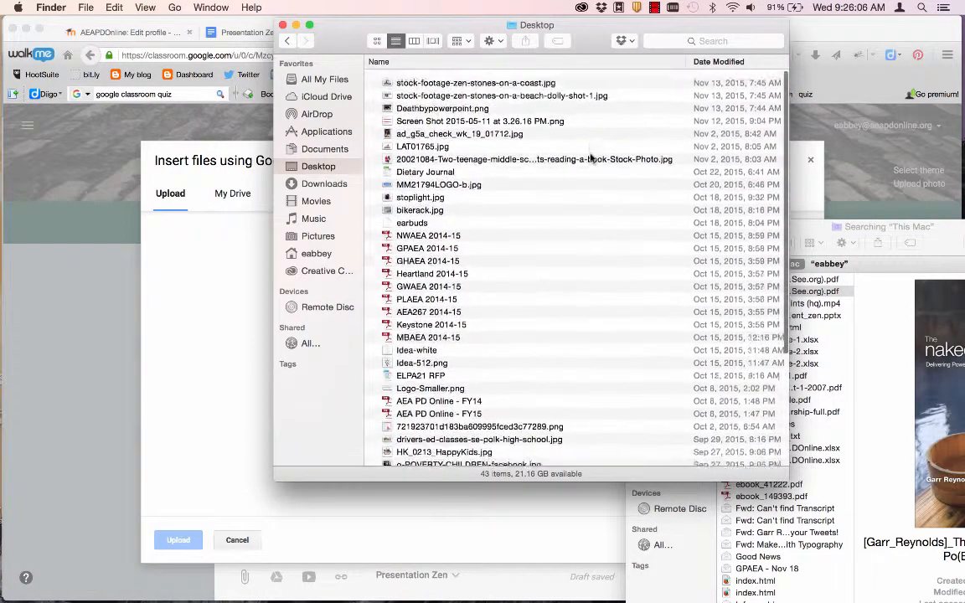
left_click_drag(466, 77, 233, 352)
left_click(219, 401)
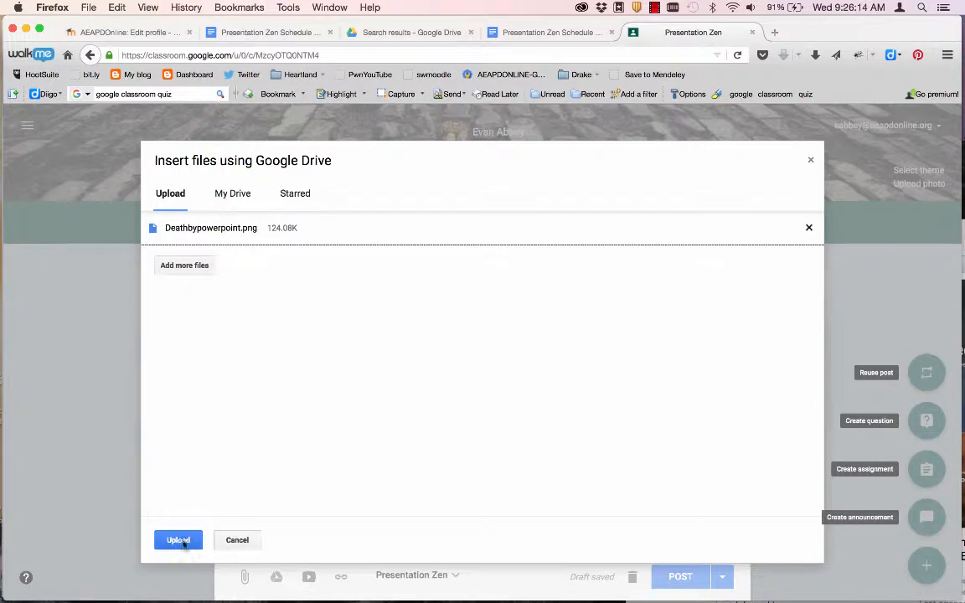
- Upload Deathbypowerpoint.png as the attachment and post the welcome announcement
left_click(180, 540)
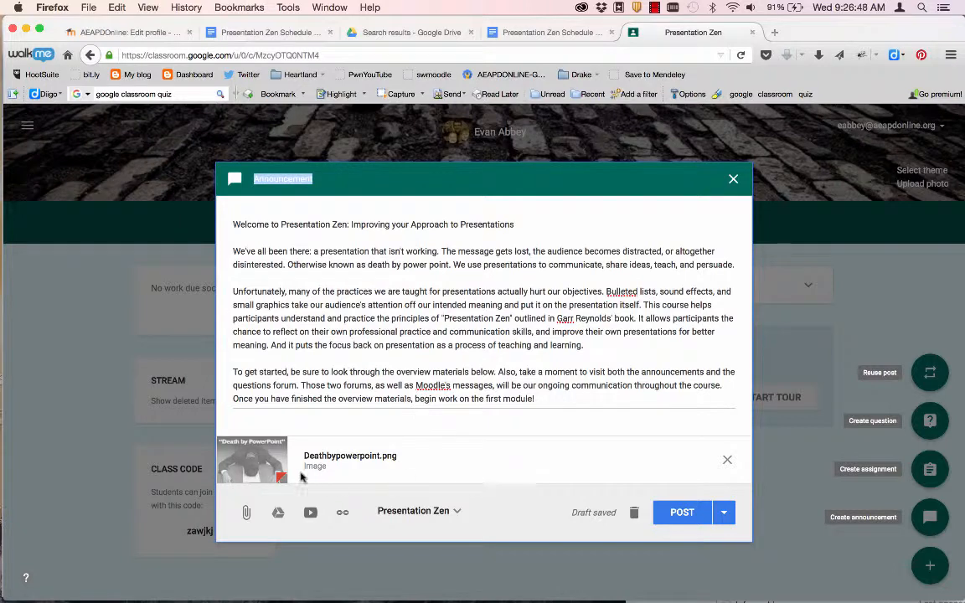
left_click(680, 510)
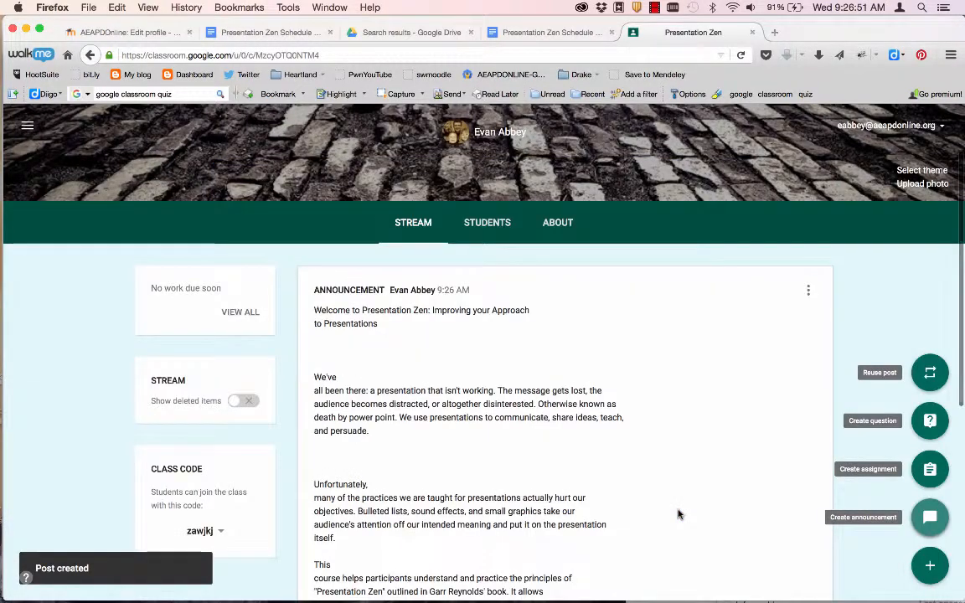
- Scroll the stream to check the posted announcement text and its Deathbypowerpoint.png image
scroll(679, 514, "down", 5)
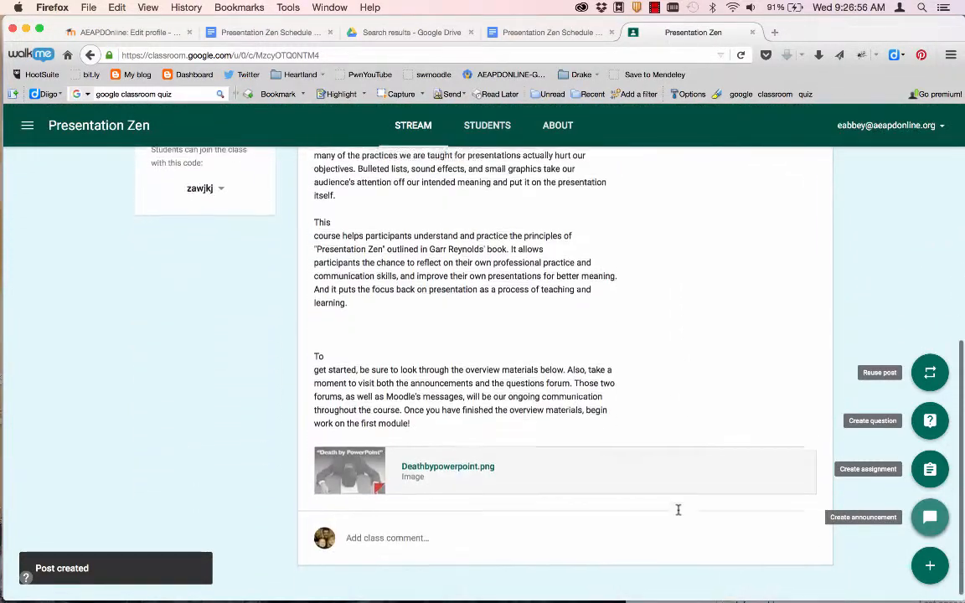
scroll(678, 514, "up", 3)
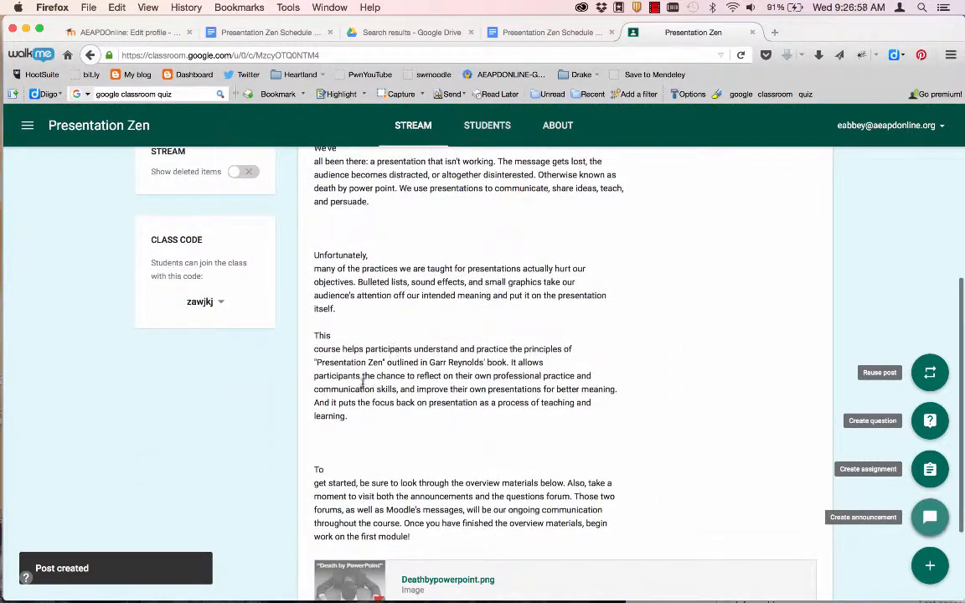
scroll(346, 434, "down", 1)
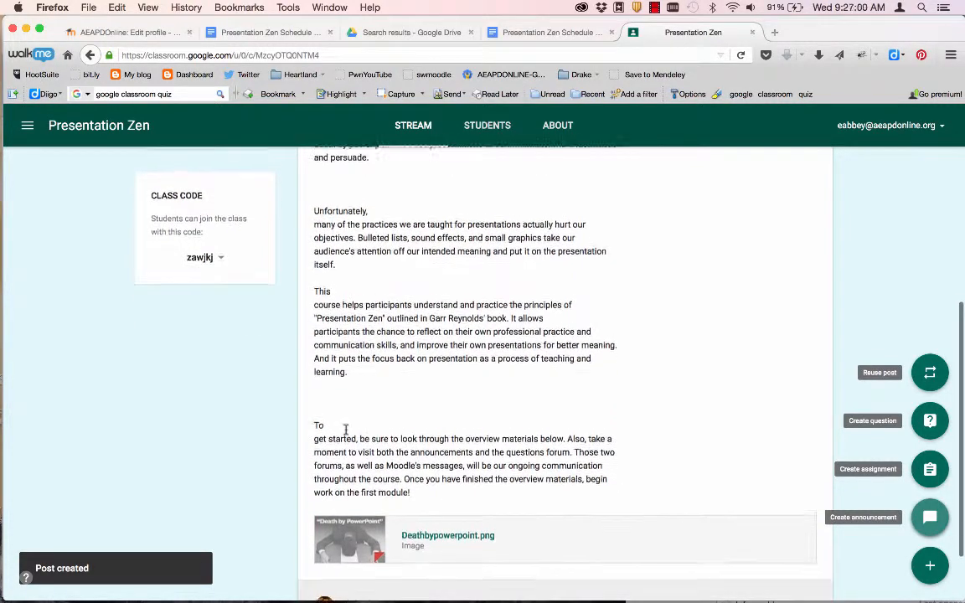
scroll(345, 452, "up", 4)
scroll(343, 461, "up", 2)
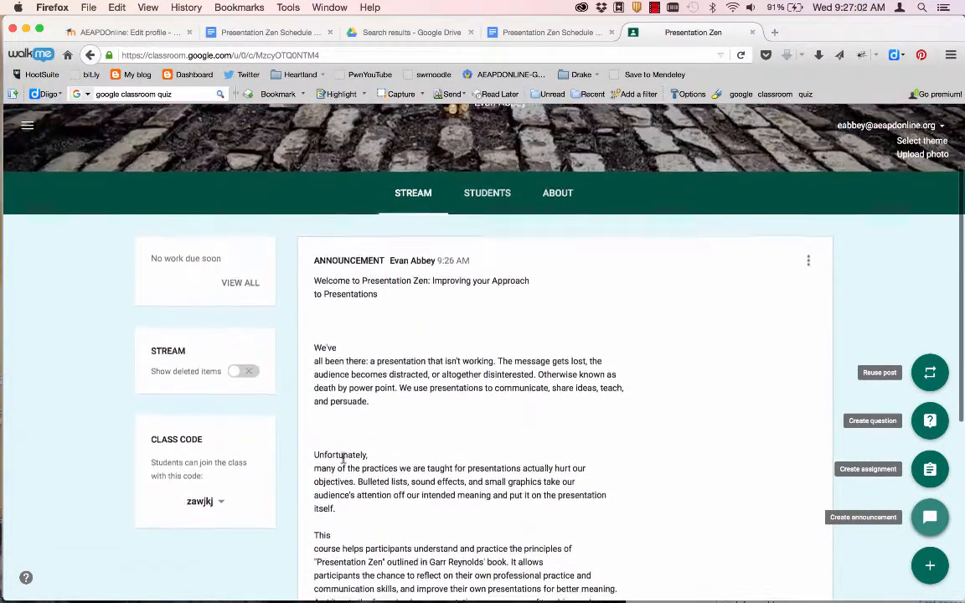
scroll(342, 461, "down", 6)
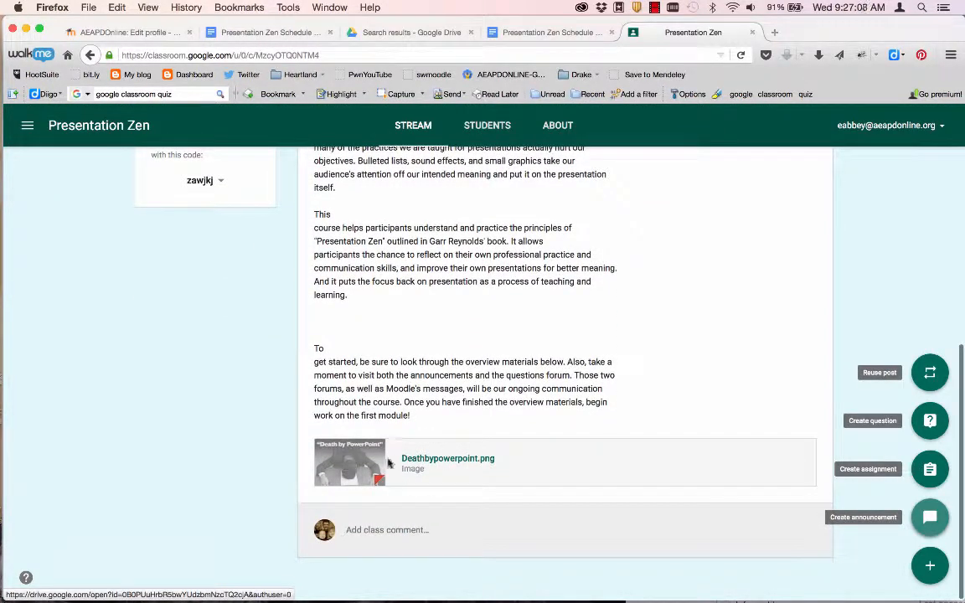
scroll(562, 184, "up", 5)
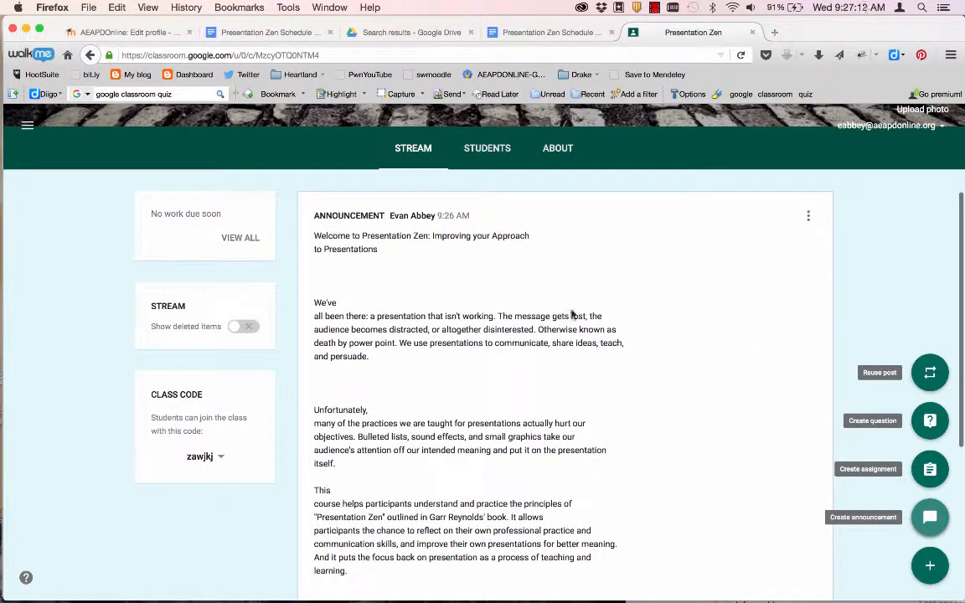
scroll(685, 514, "down", 1)
scroll(685, 514, "down", 5)
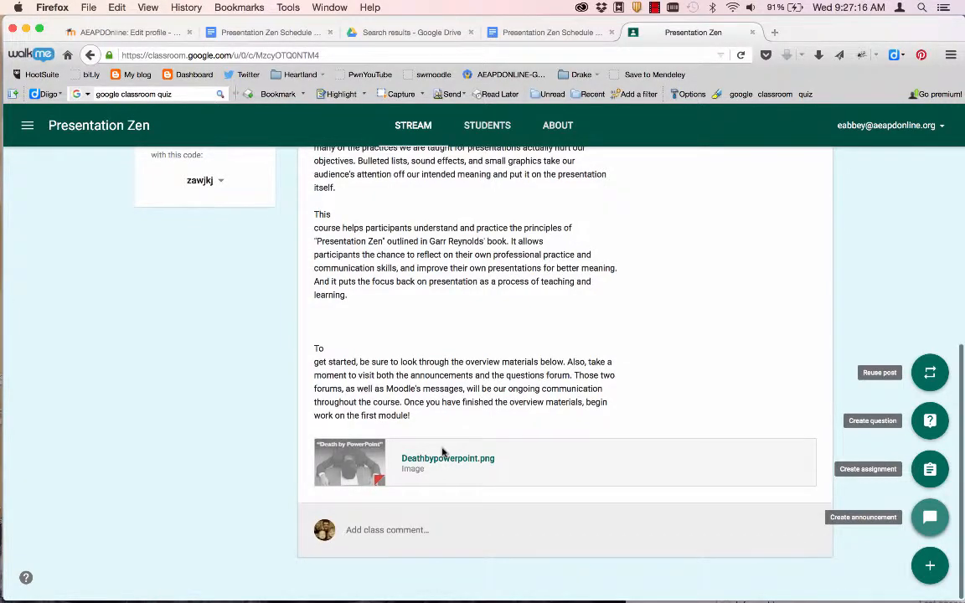
scroll(443, 453, "up", 6)
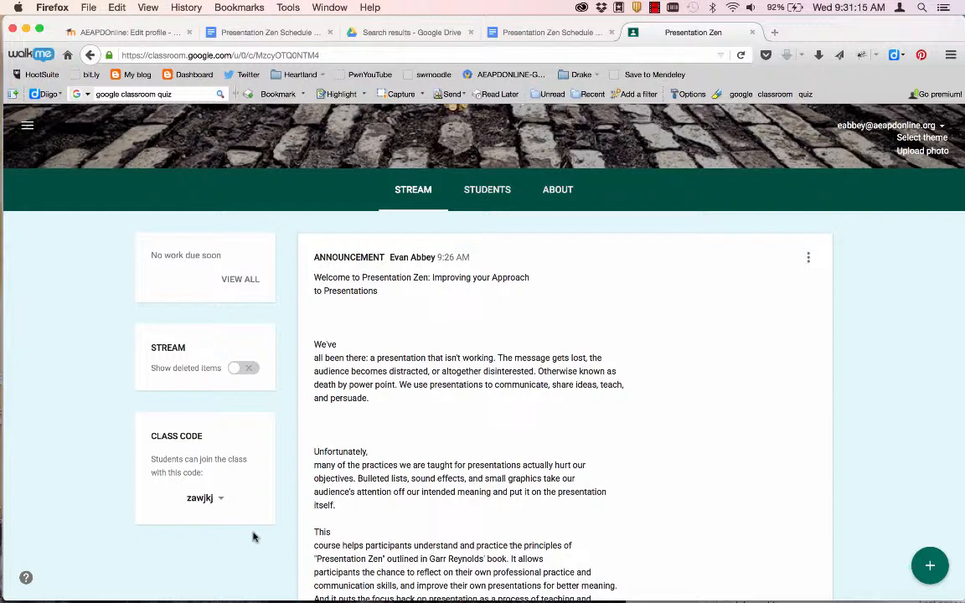
- Copy the YouTube embed URL from Showdown.docx and paste it into a new Firefox tab
key("super+Tab")
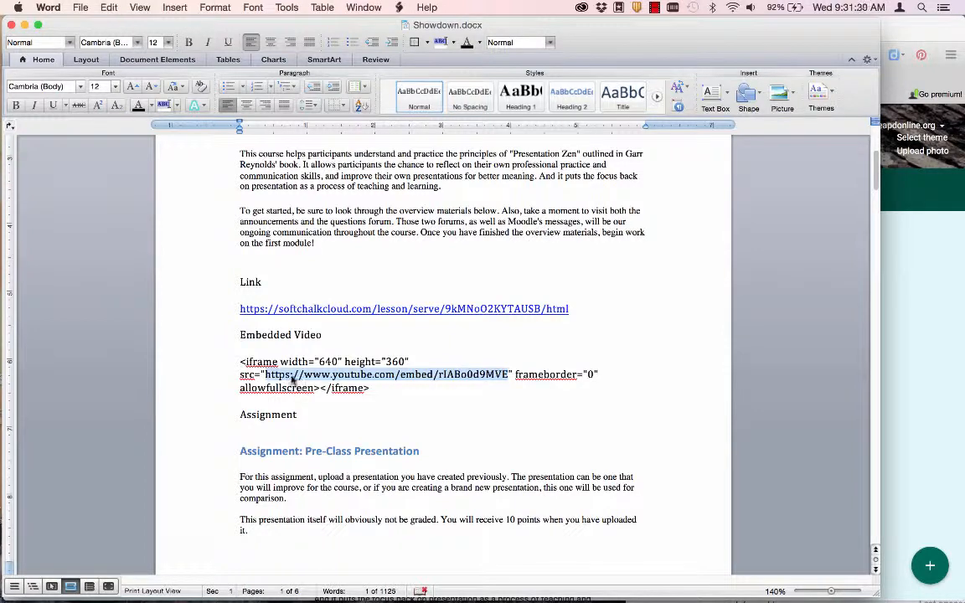
left_click(939, 331)
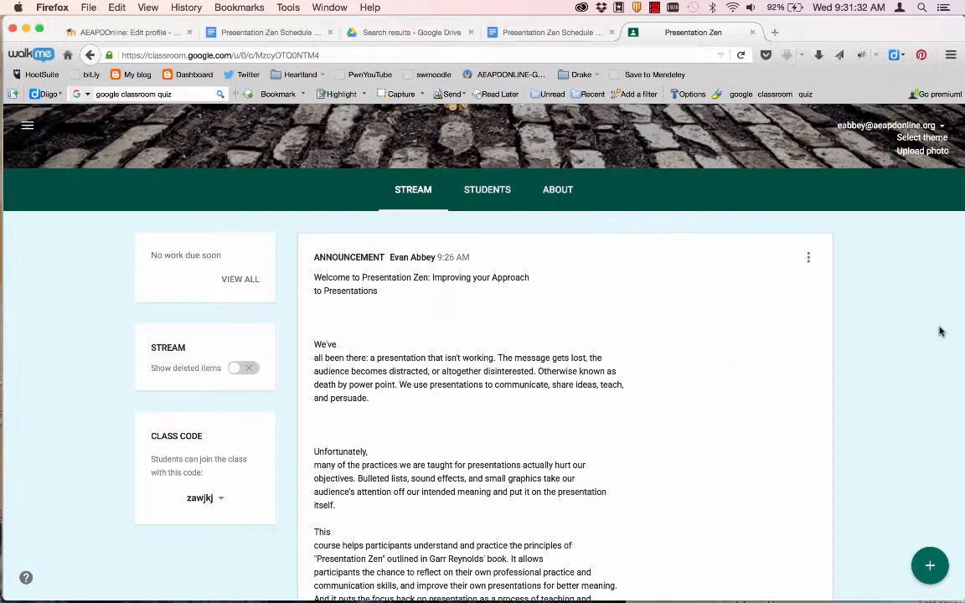
key("super+t")
type("https://www.youtube.com/embed/rIABo0d9MVE")
- Open the Communication FAIL video on YouTube, grab its watch-page address, and close both video tabs
key("Return")
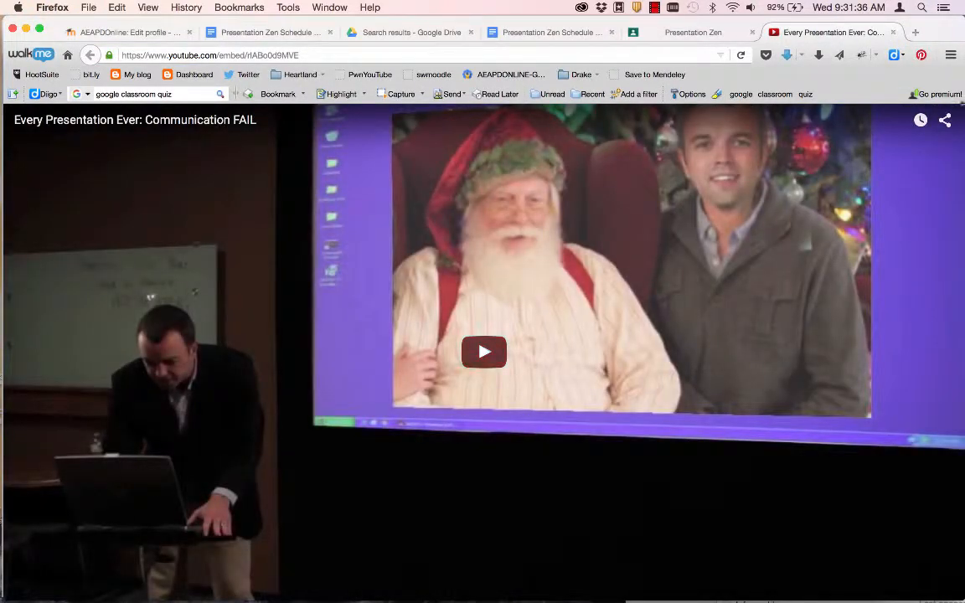
left_click(912, 542)
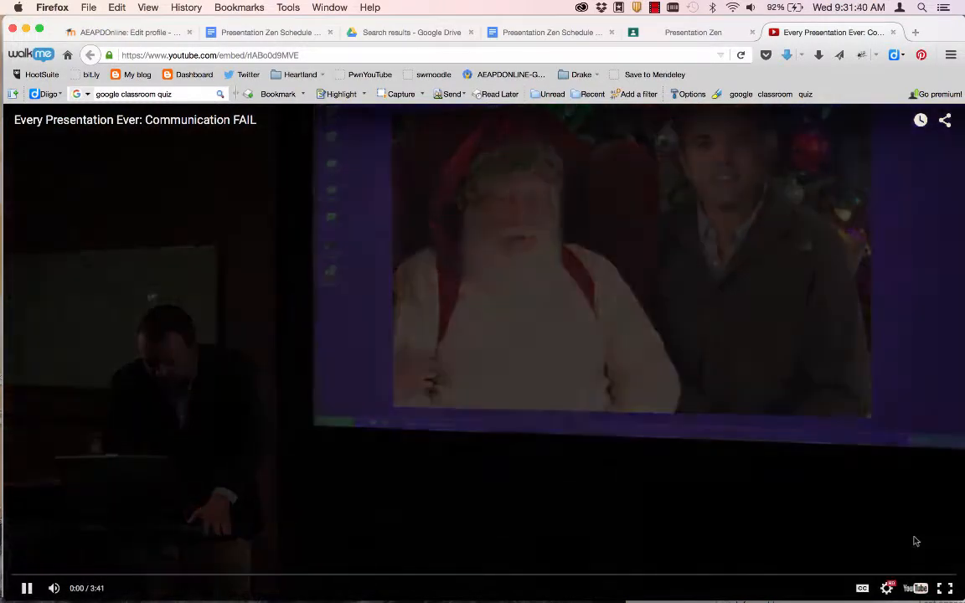
left_click(895, 583)
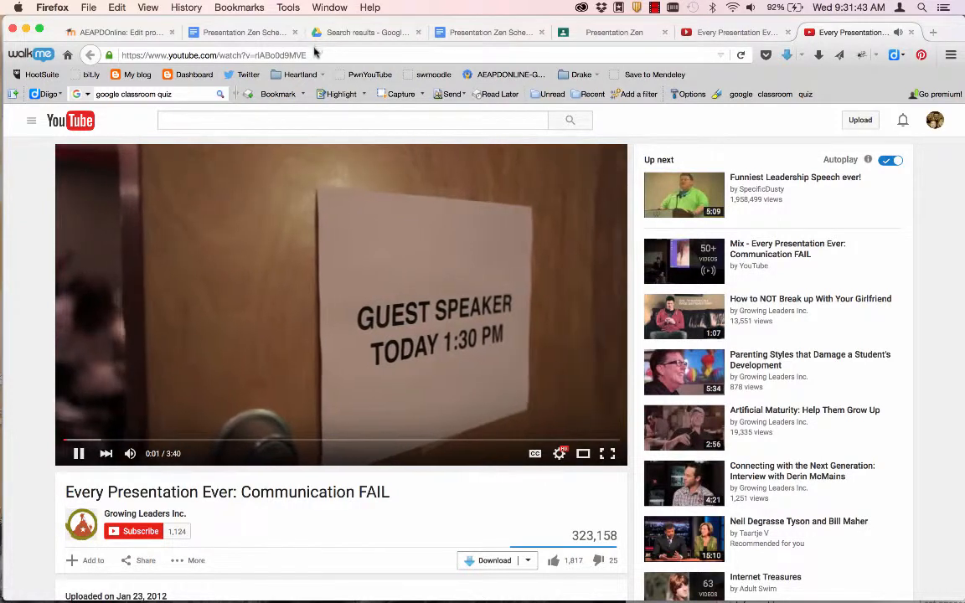
left_click(315, 54)
key("super+c")
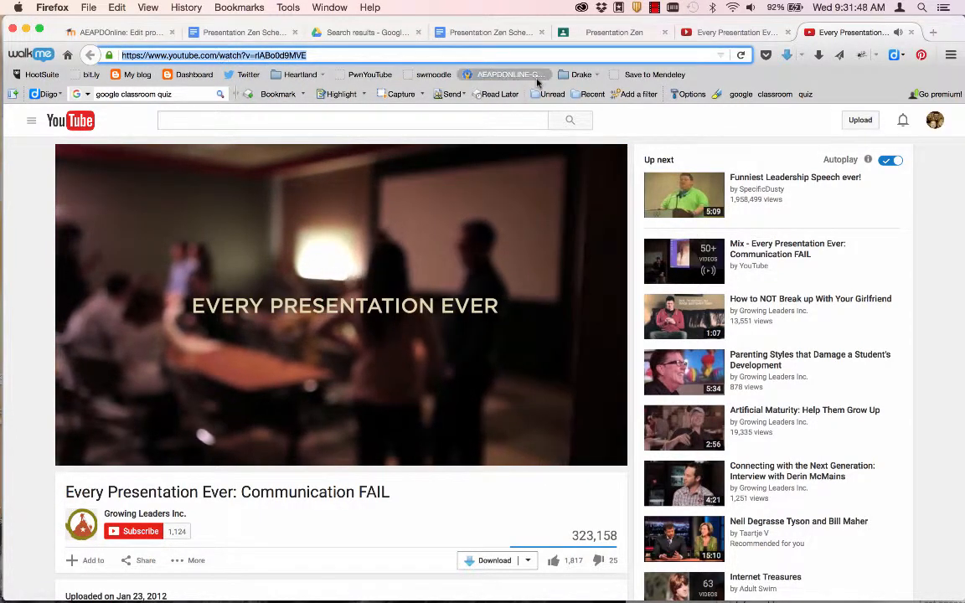
left_click(787, 33)
left_click(787, 33)
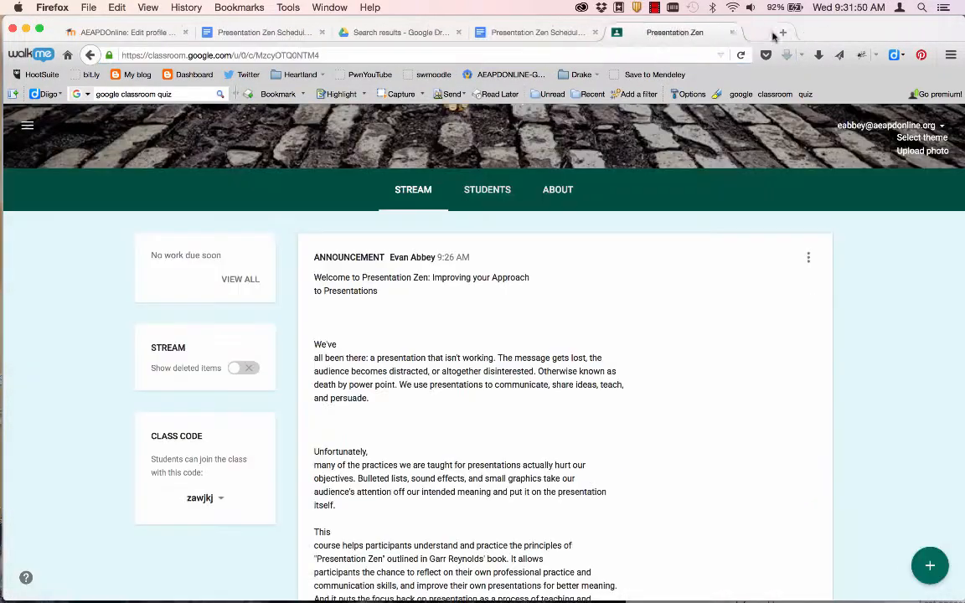
- Start an announcement titled 'Presentation Fail' and bring up the YouTube Insert video picker
mouse_move(914, 559)
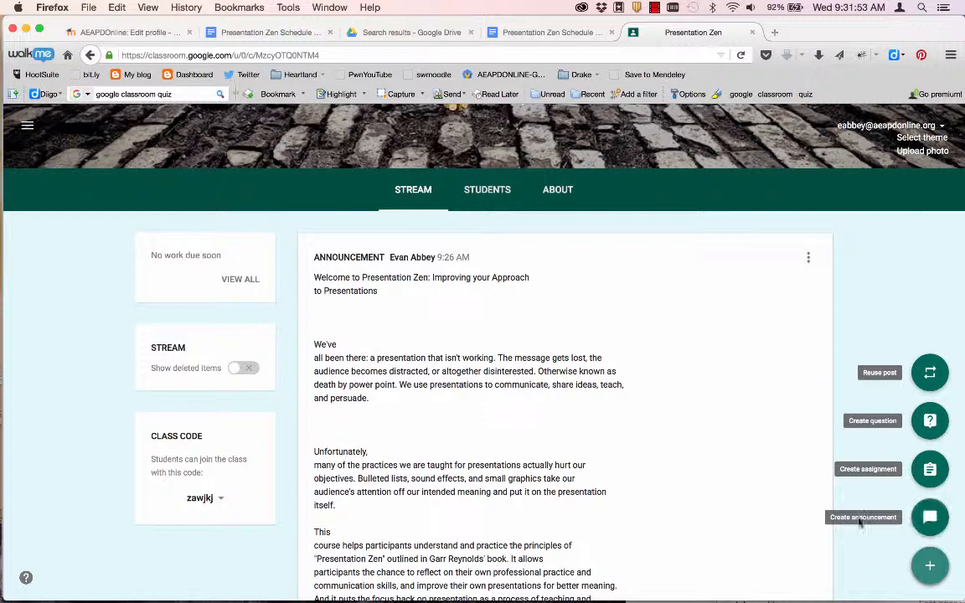
left_click(934, 518)
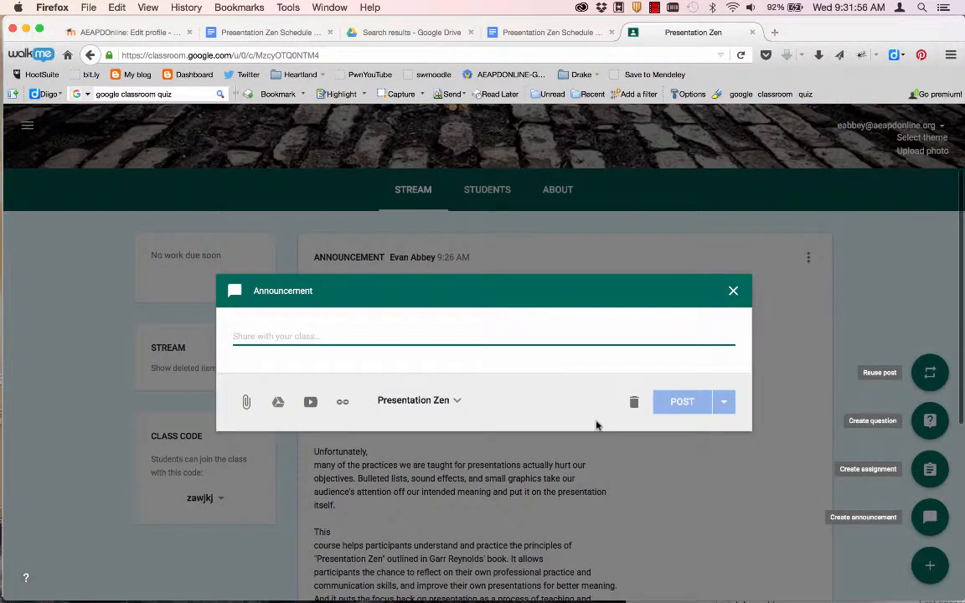
type("Presentation Fail")
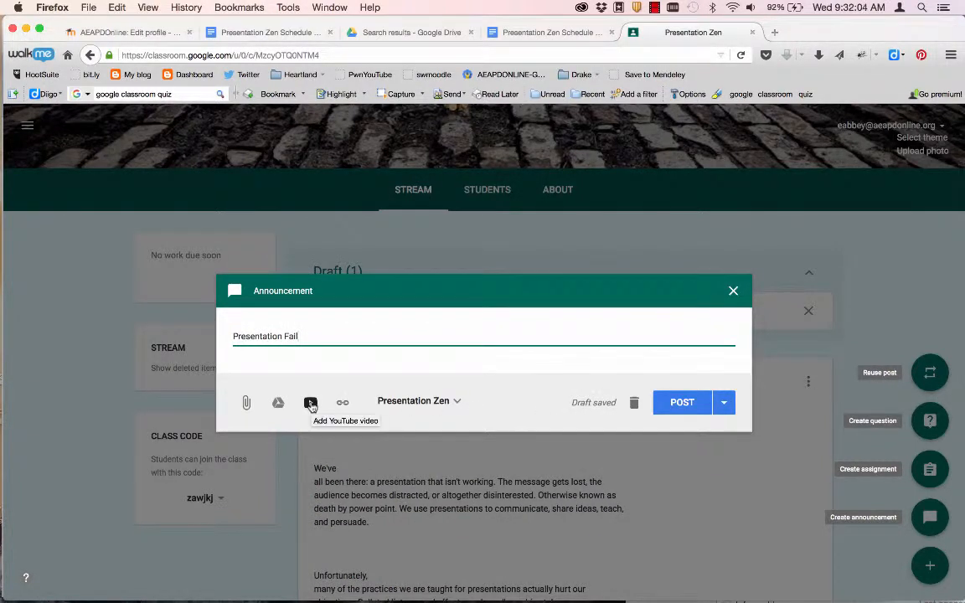
left_click(309, 405)
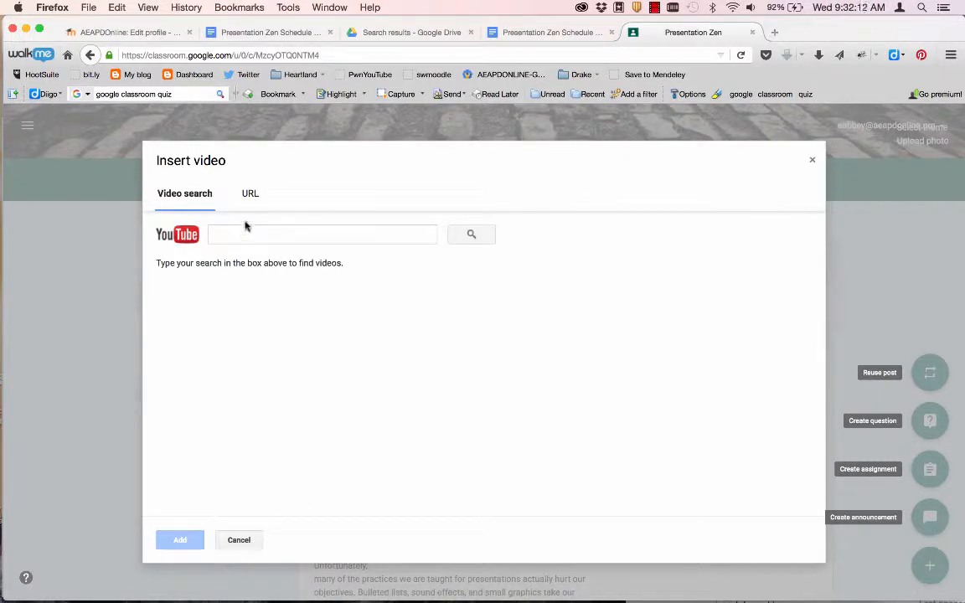
- Attach the Every Presentation Ever video by its pasted URL and post the Presentation Fail announcement
left_click(250, 194)
key("super+v")
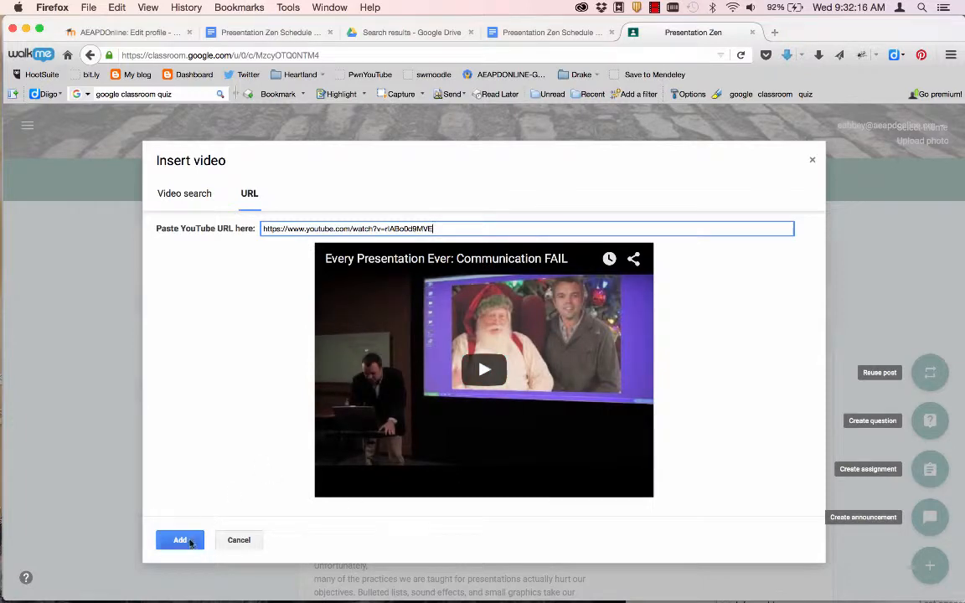
left_click(186, 541)
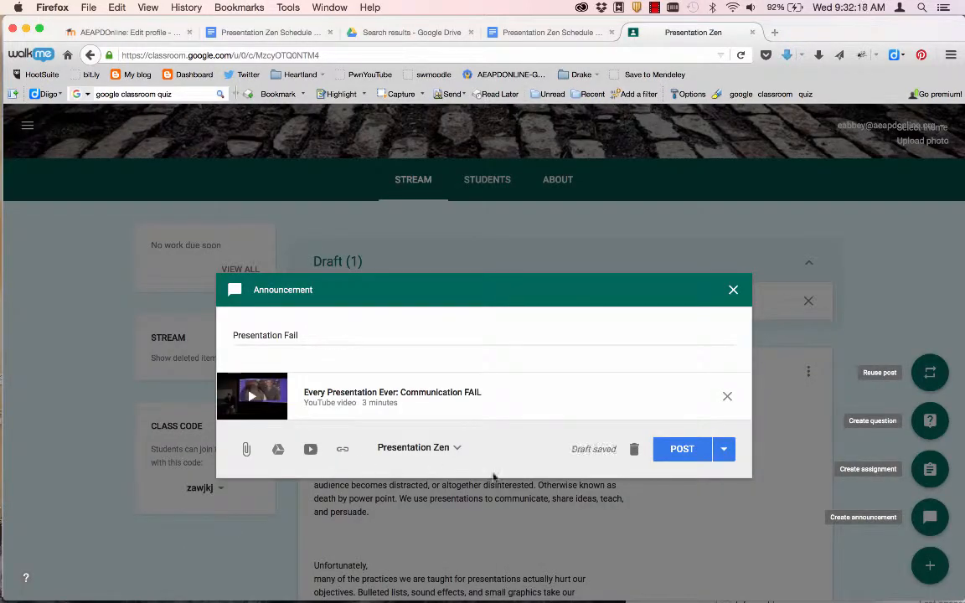
left_click(682, 453)
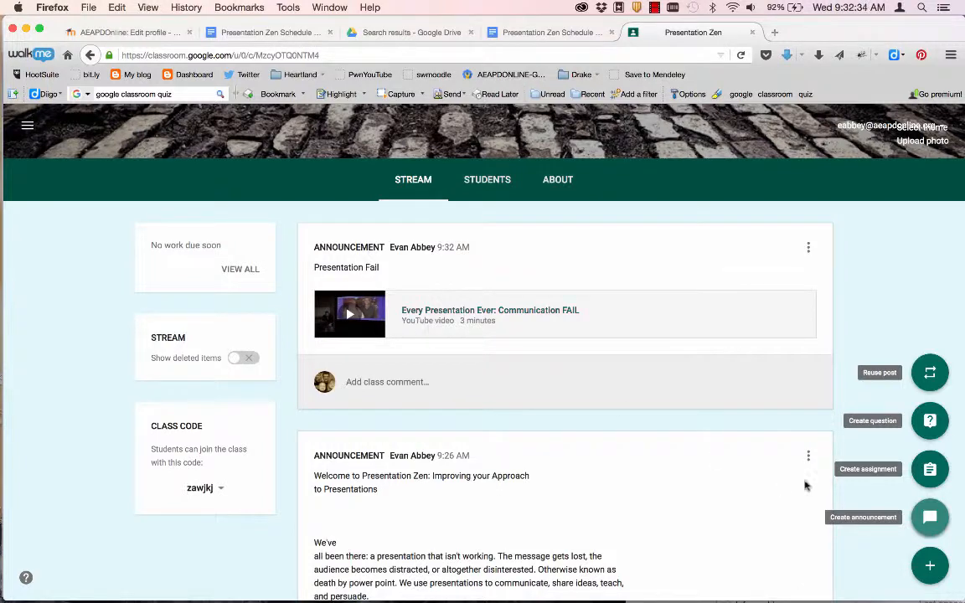
left_click(929, 516)
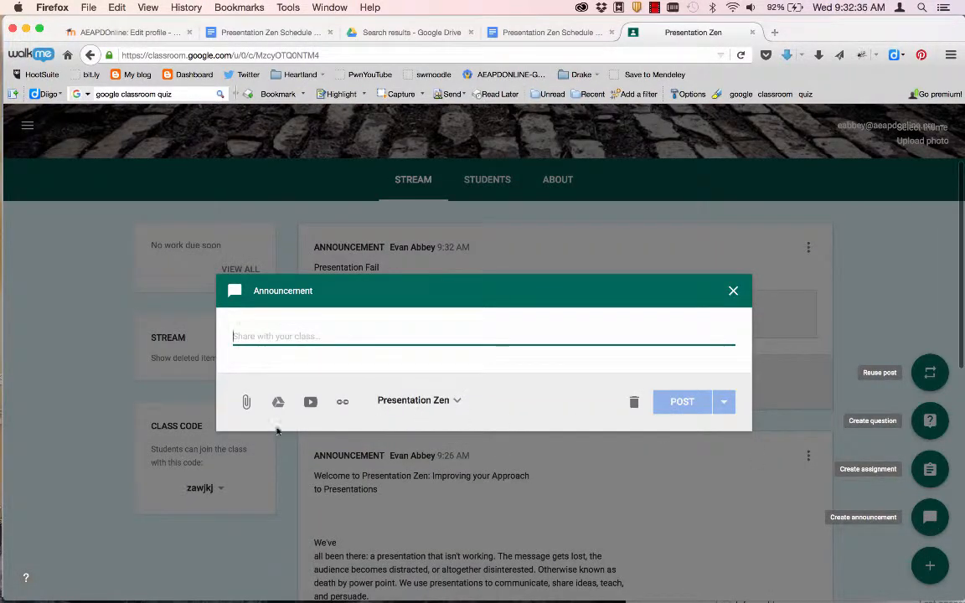
- Search YouTube for 'presentation zen' from the new announcement's Insert video dialog
left_click(310, 402)
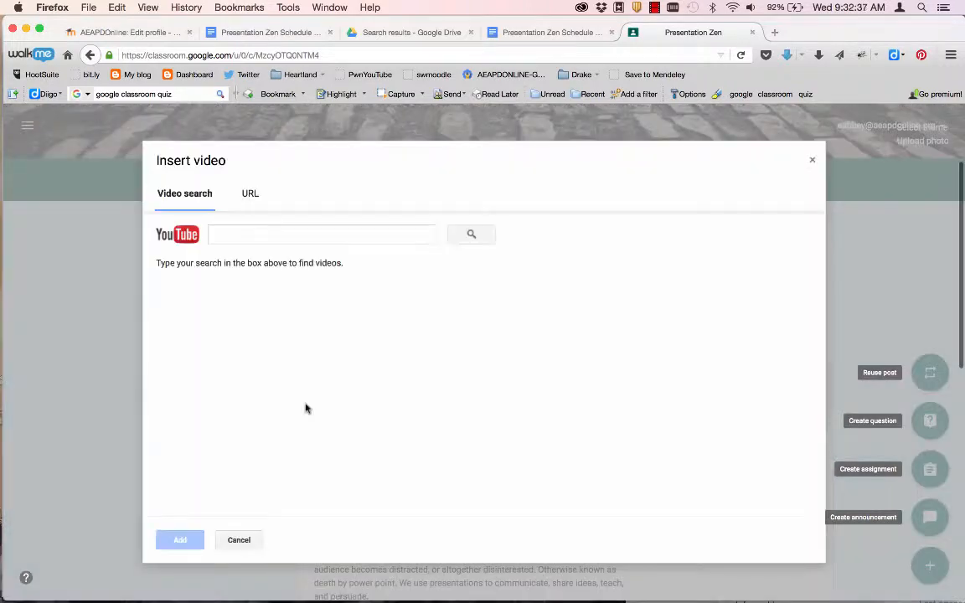
left_click(241, 236)
type("presen")
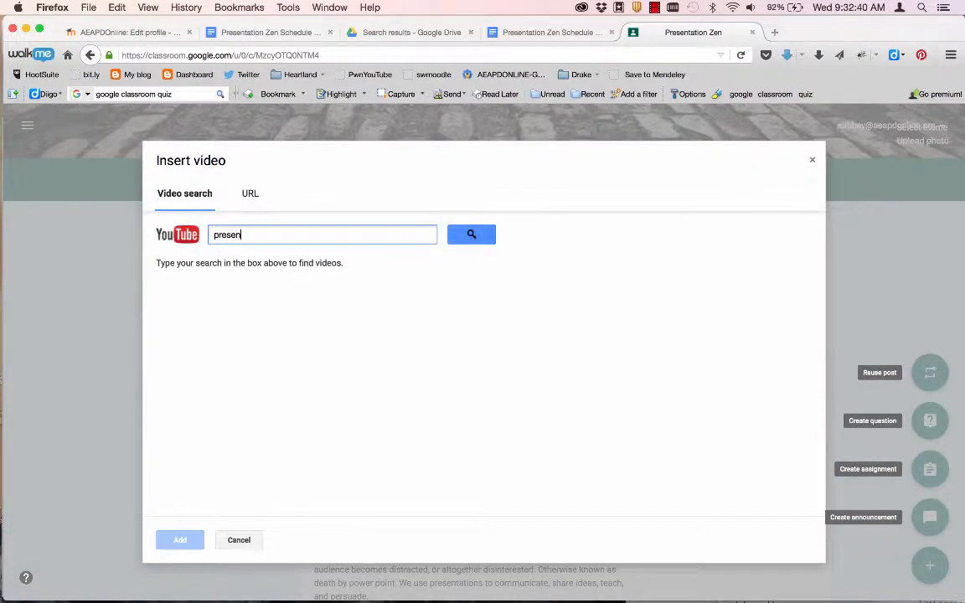
type("tation zen")
key("Return")
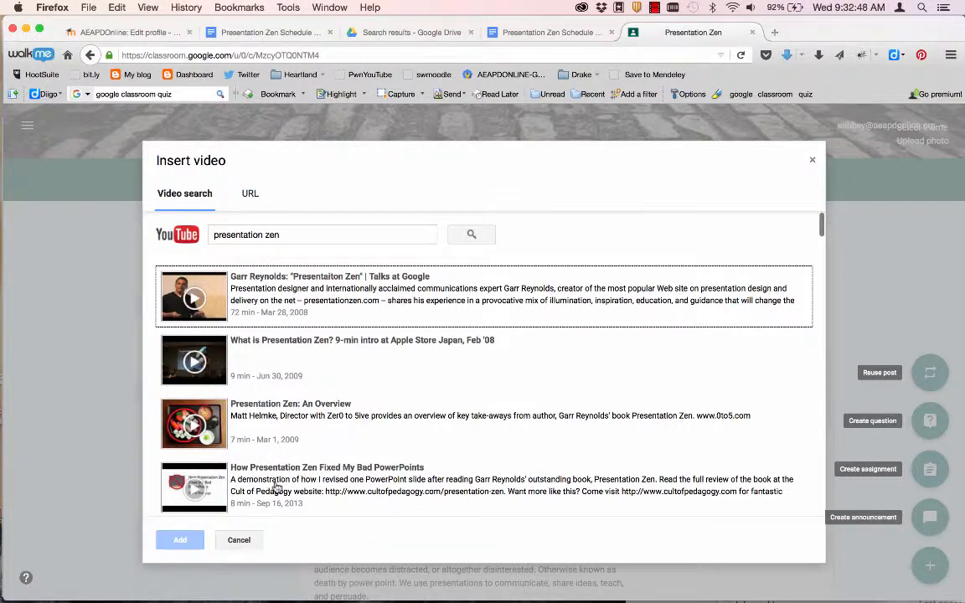
scroll(276, 486, "down", 1)
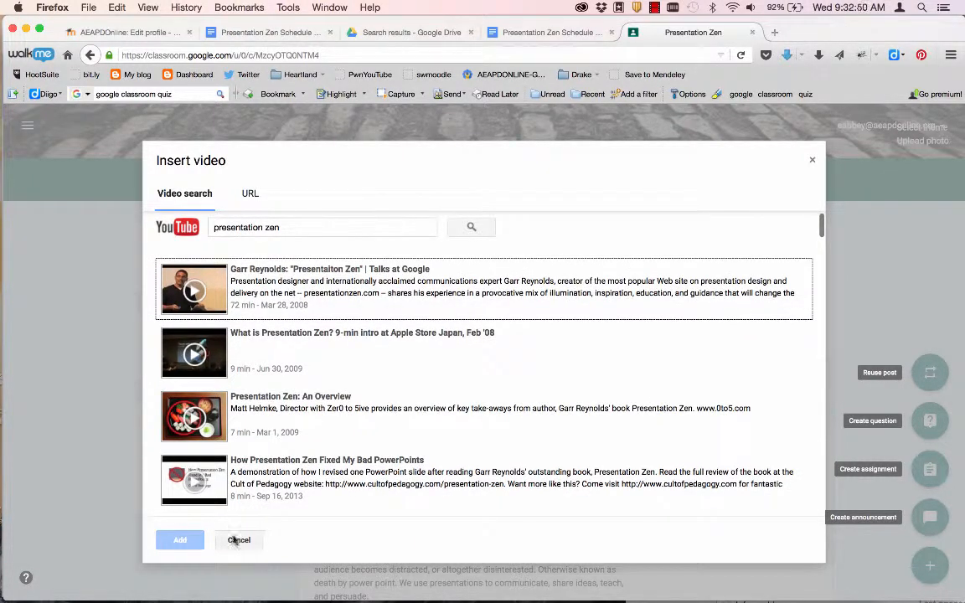
- Cancel the video search and close the empty announcement without posting
left_click(237, 541)
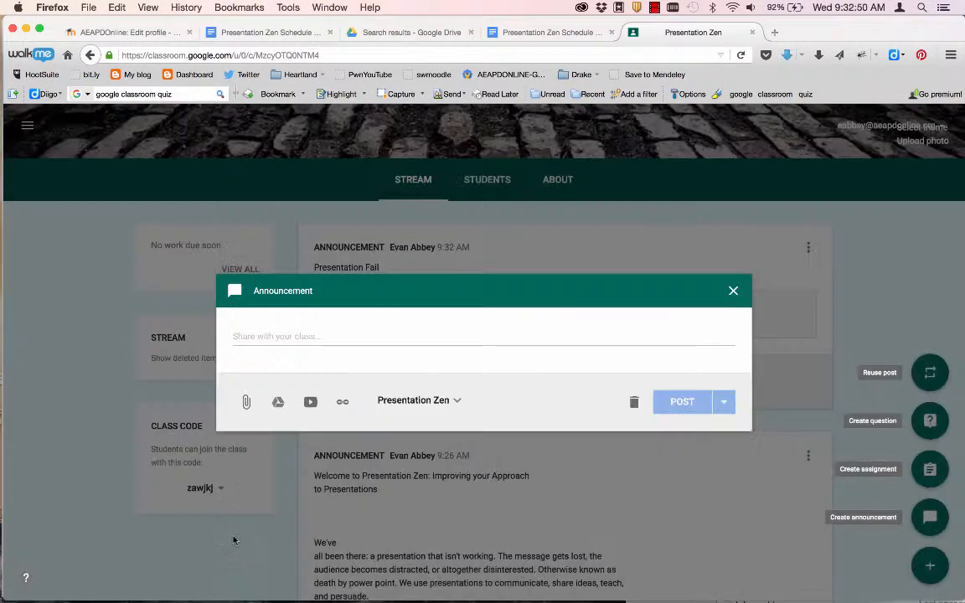
left_click(734, 291)
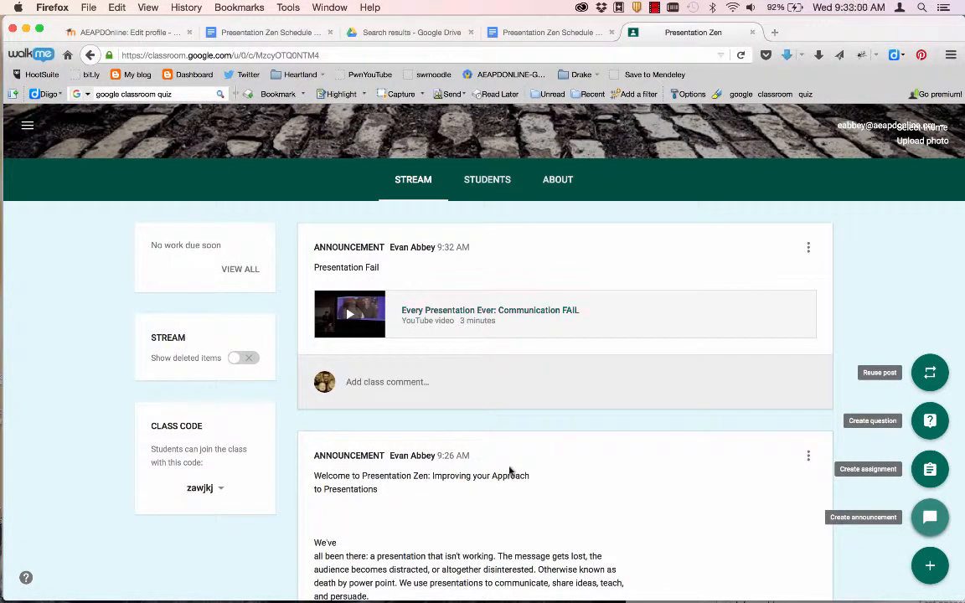
- Use Move to top on the Welcome to Presentation Zen announcement
left_click(808, 456)
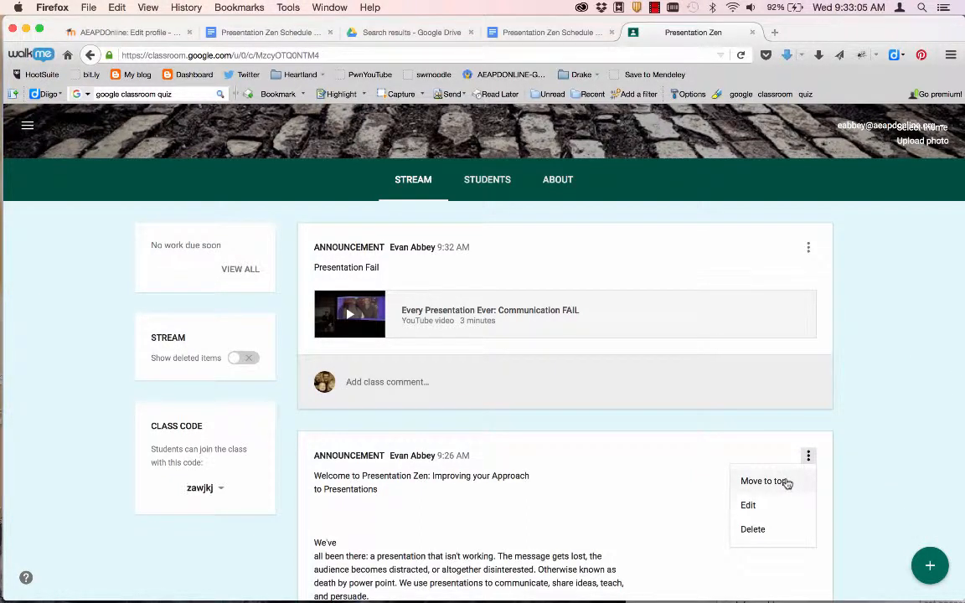
left_click(787, 483)
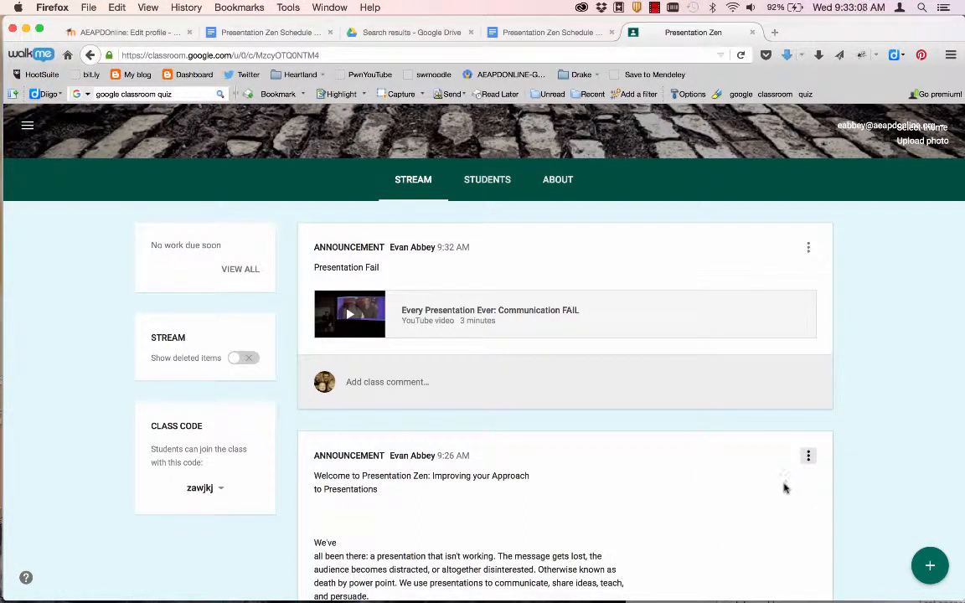
scroll(692, 477, "down", 1)
scroll(691, 478, "down", 10)
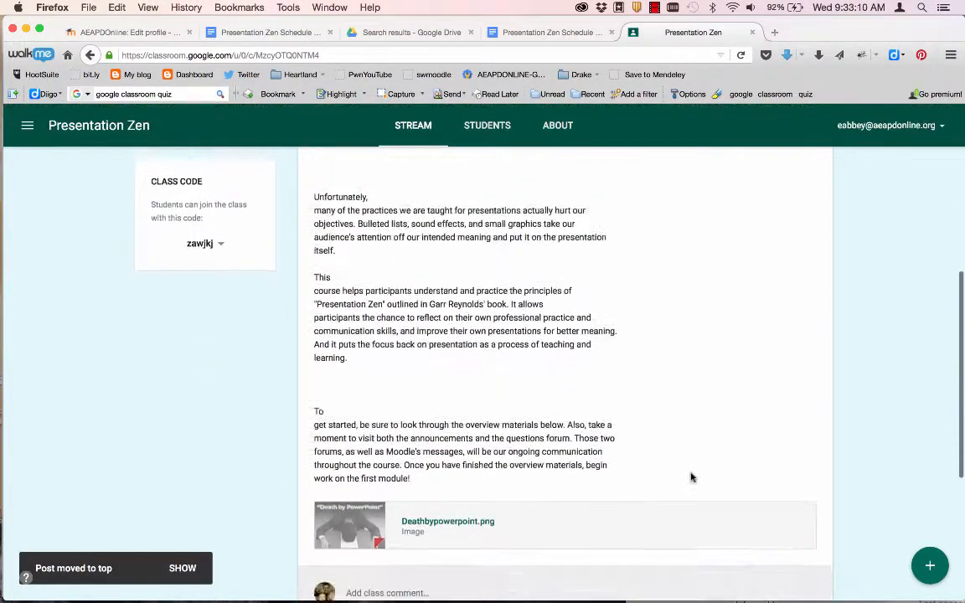
scroll(691, 474, "up", 3)
scroll(691, 475, "up", 10)
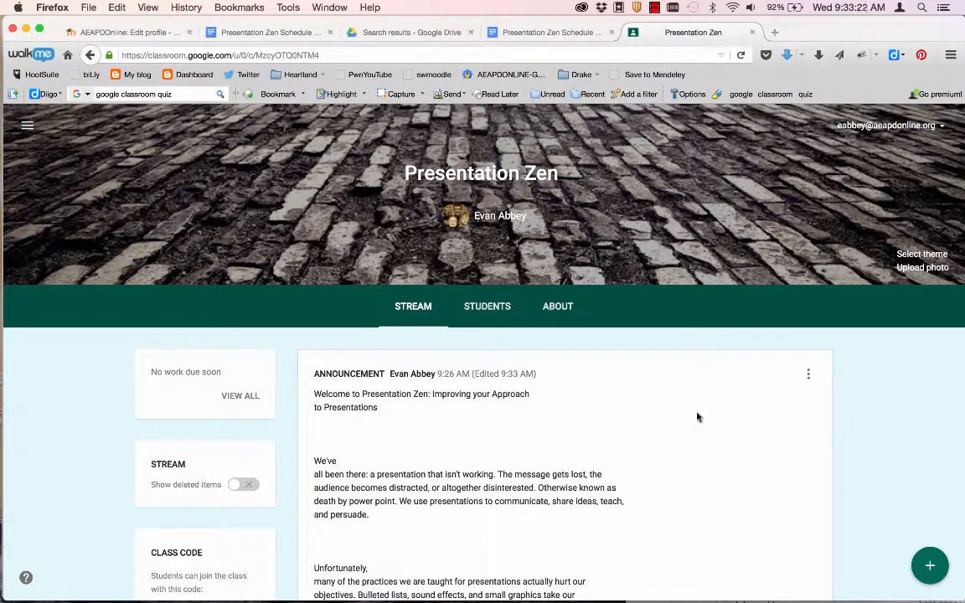
scroll(754, 516, "down", 1)
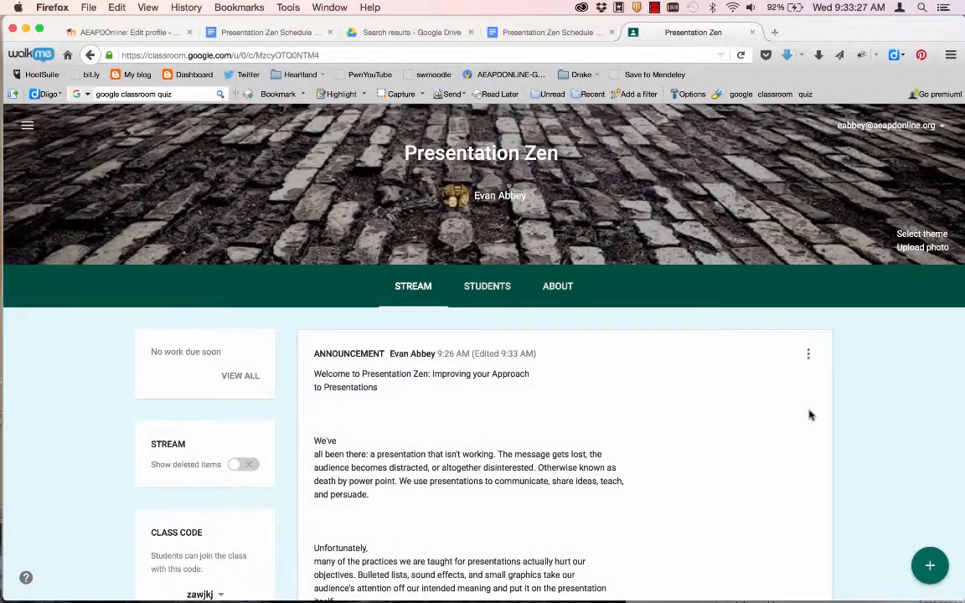
- Start a new announcement and select the softchalkcloud lesson link in the Word course document
left_click(927, 564)
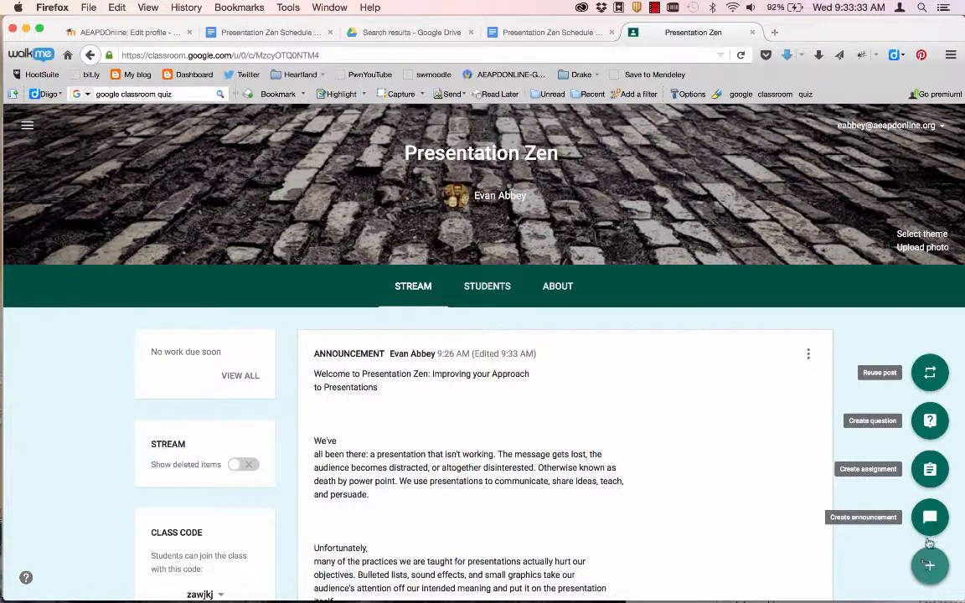
left_click(929, 517)
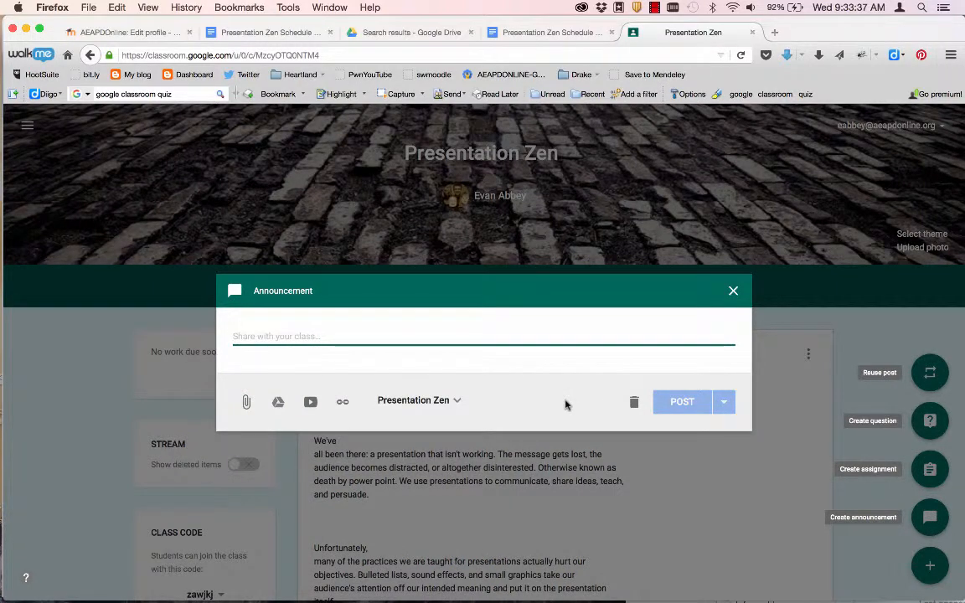
key("super+Tab")
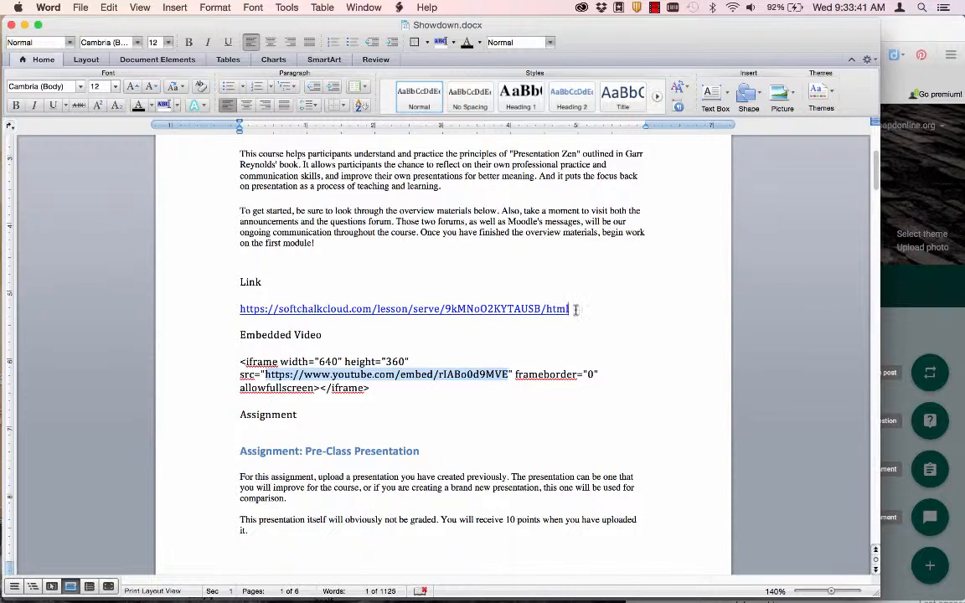
left_click_drag(571, 309, 244, 308)
key("ctrl+c")
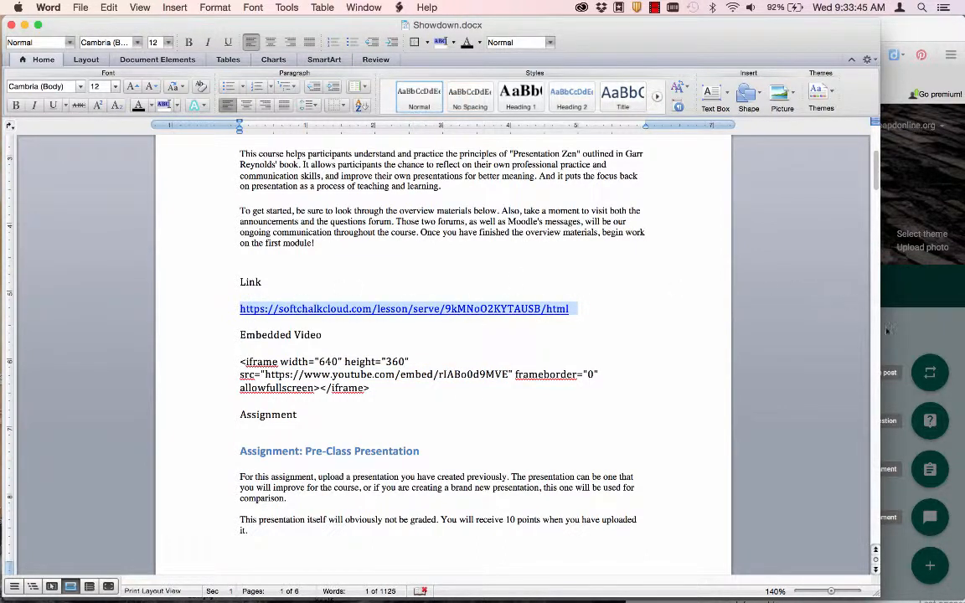
key("super+Tab")
- Title it 'Presentation Zen: One Person's Journey', attach the lesson link, post, and open the link
type("P")
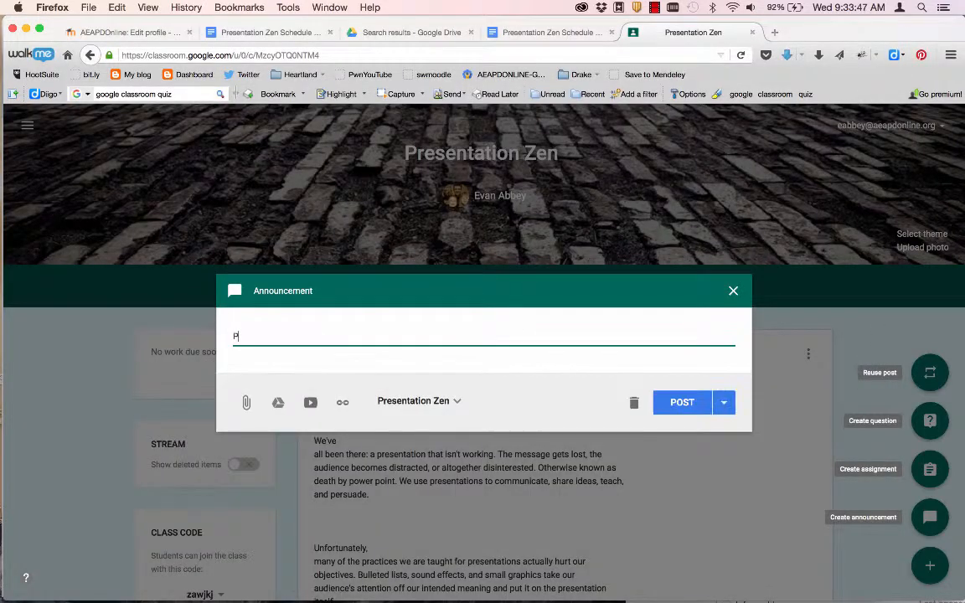
type("rese")
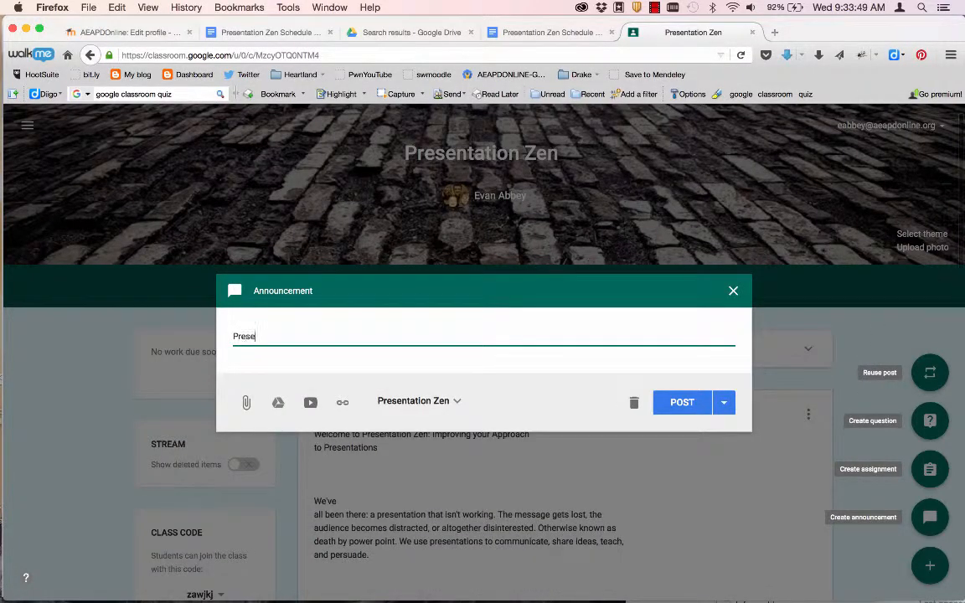
type("ntation Zen: One Person's J")
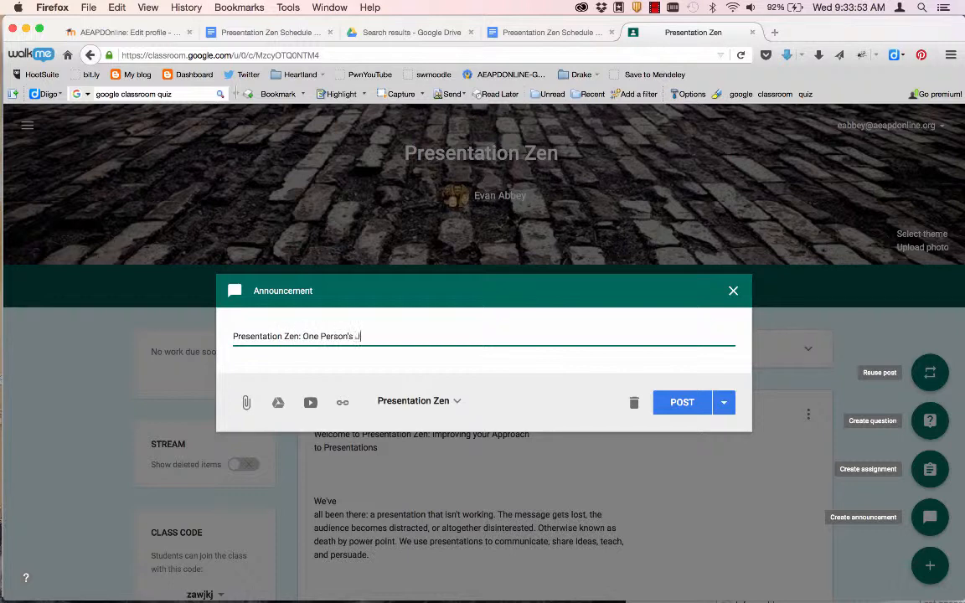
type("ourney")
left_click(342, 403)
key("ctrl+v")
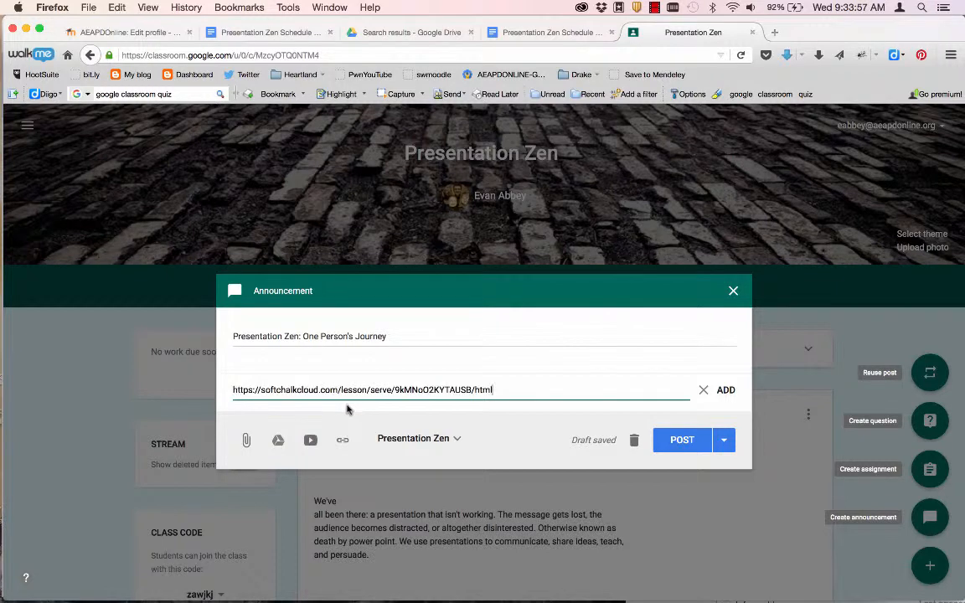
left_click(726, 390)
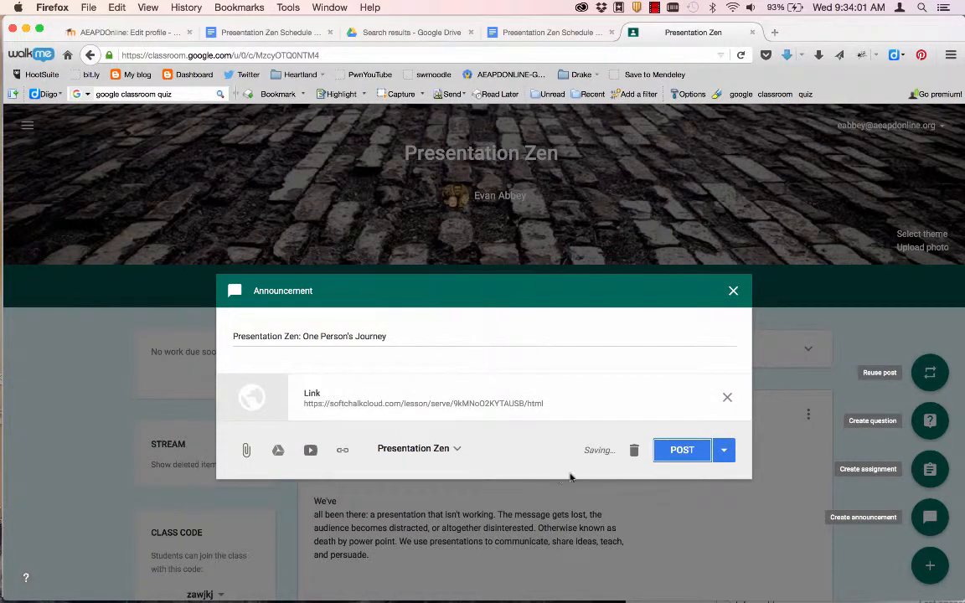
left_click(680, 452)
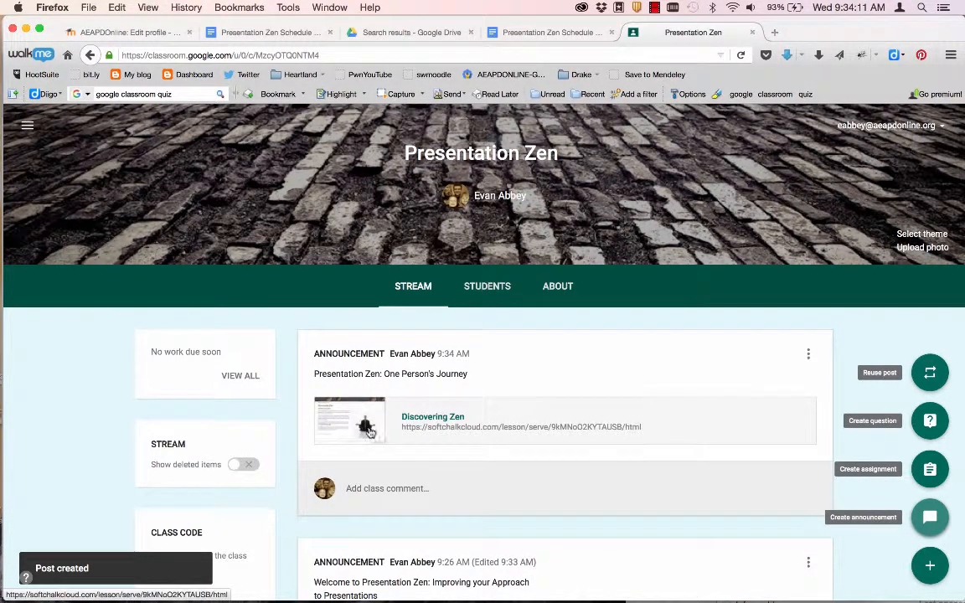
left_click(443, 418)
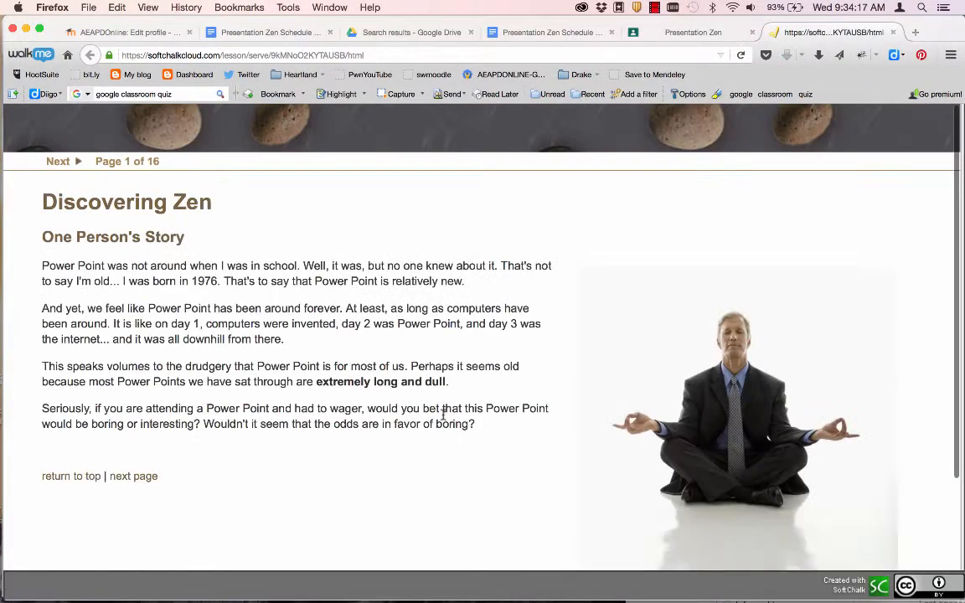
- Close the Discovering Zen SoftChalk lesson tab to return to the class stream
key("super+w")
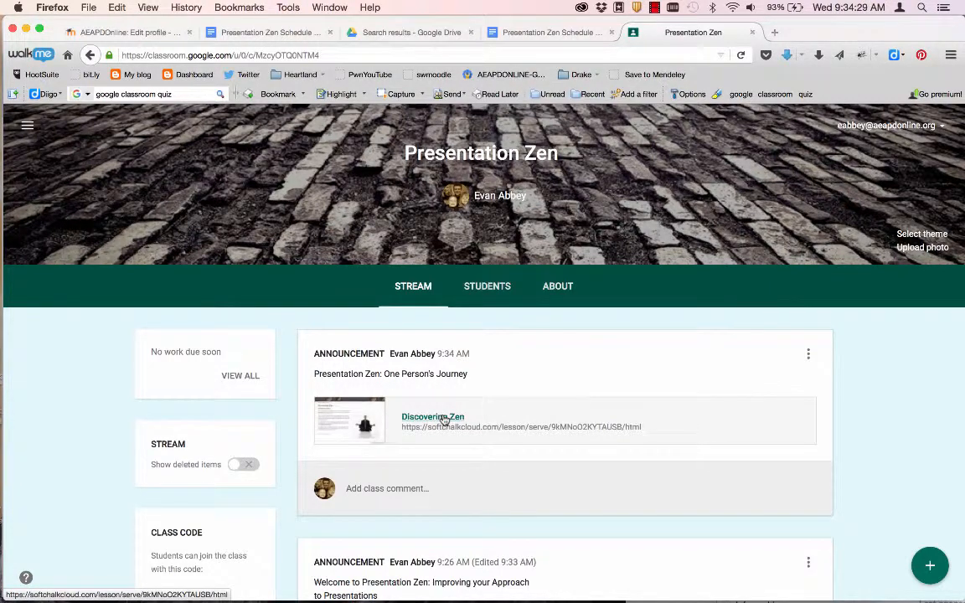
scroll(445, 420, "down", 1)
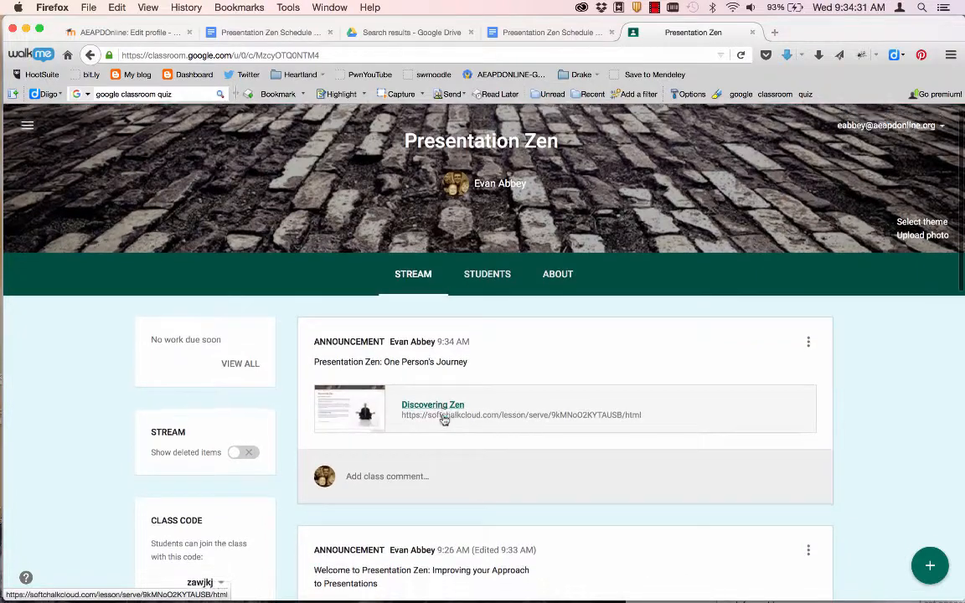
scroll(445, 421, "down", 10)
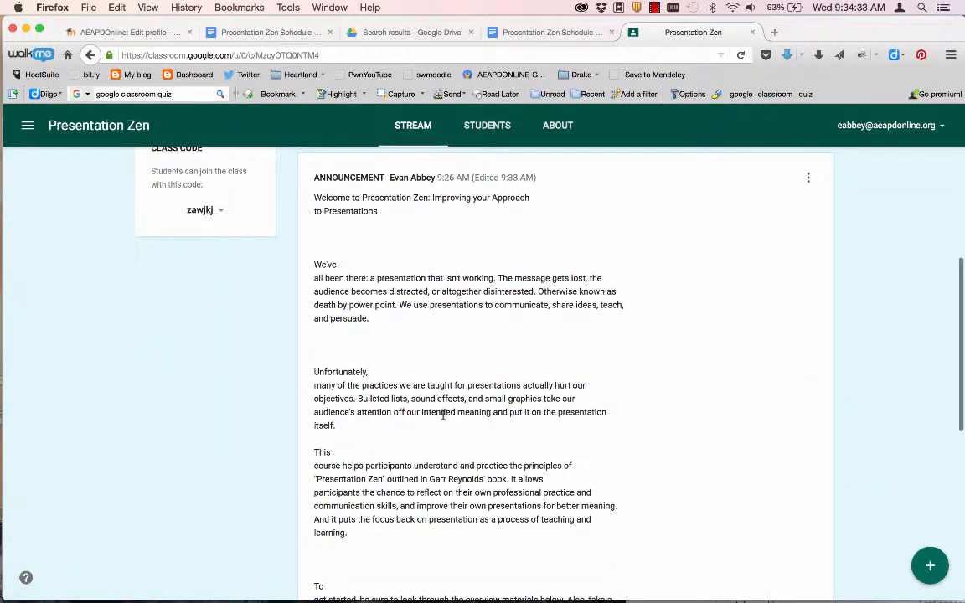
scroll(443, 417, "down", 10)
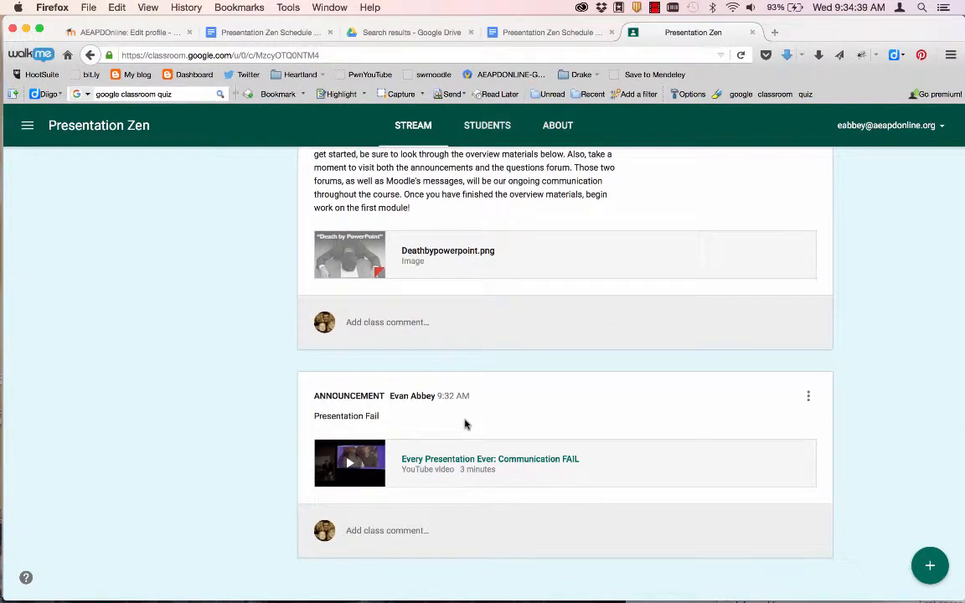
scroll(464, 424, "up", 10)
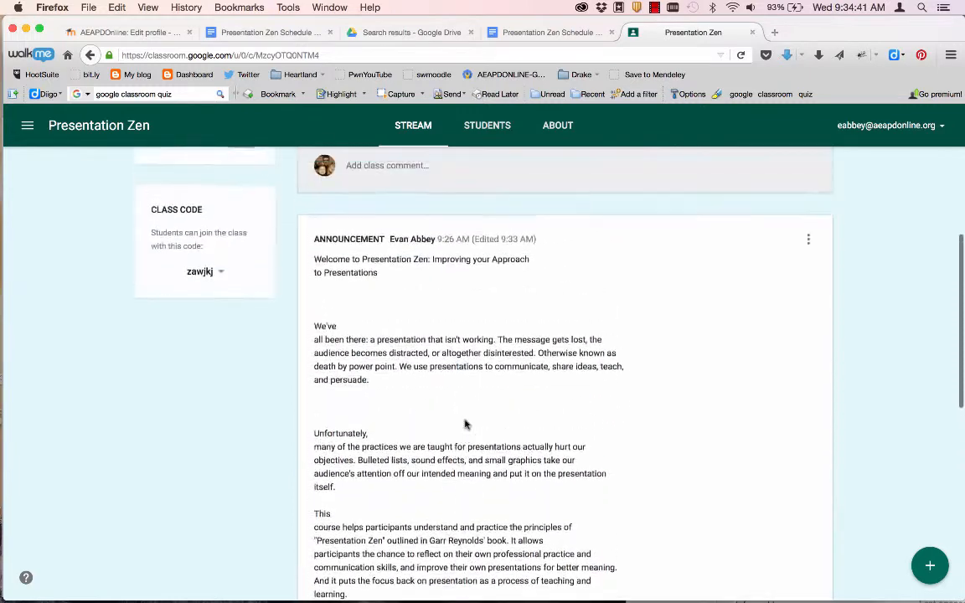
scroll(465, 424, "up", 5)
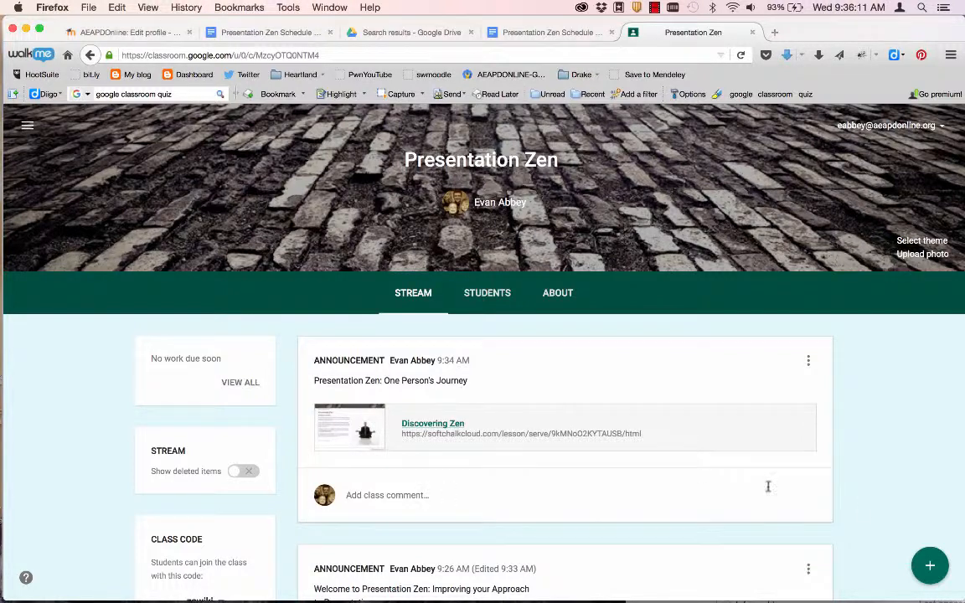
- Start an announcement titled 'The Naked Presenter' and bring up the file upload dialog
left_click(931, 566)
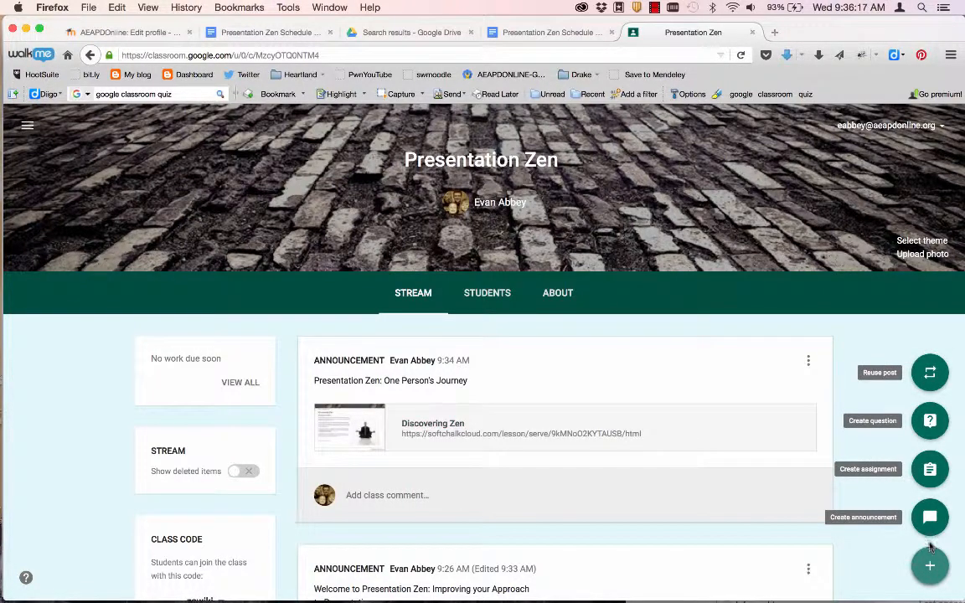
left_click(926, 520)
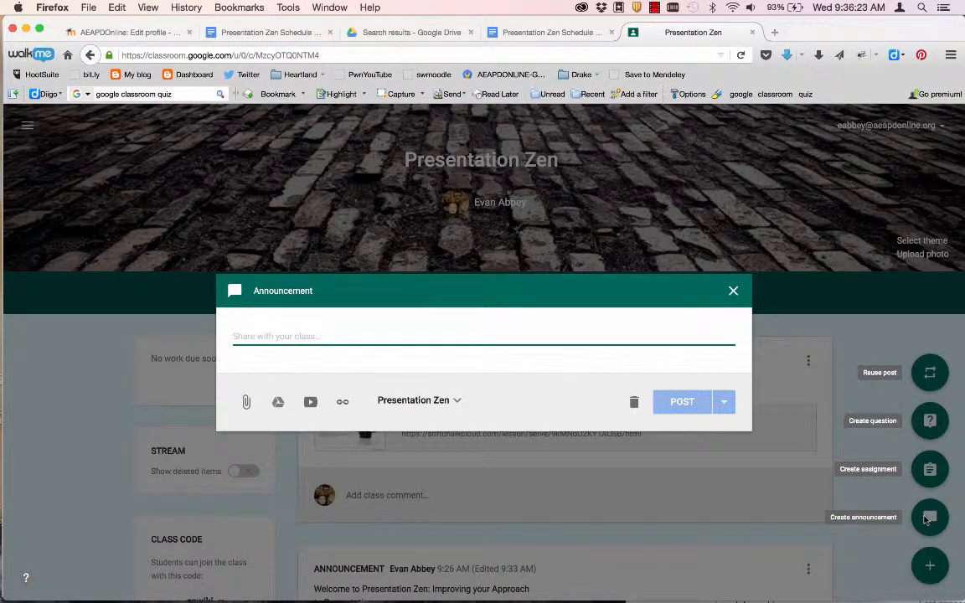
type("The Na")
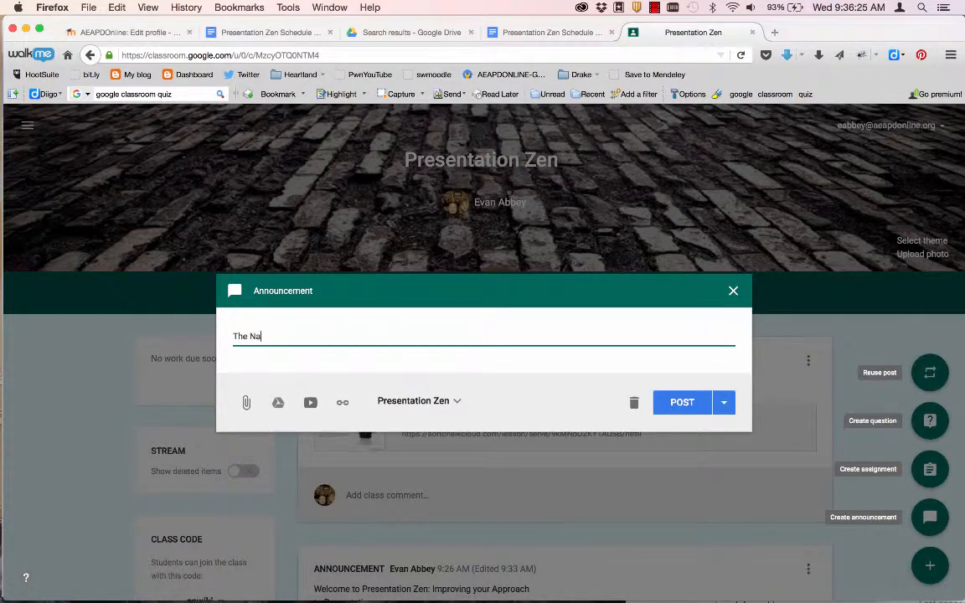
type("ked Presenter")
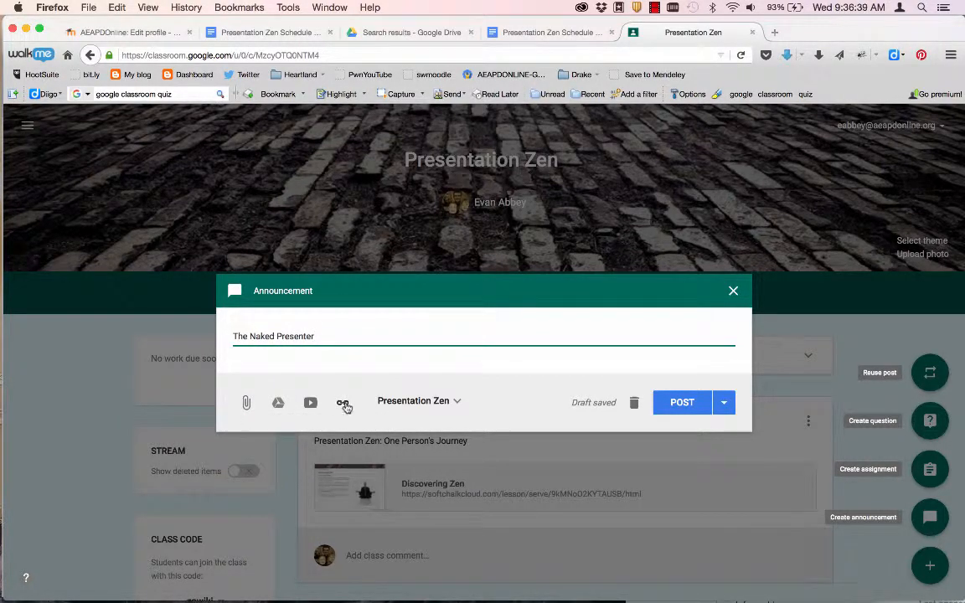
left_click(246, 403)
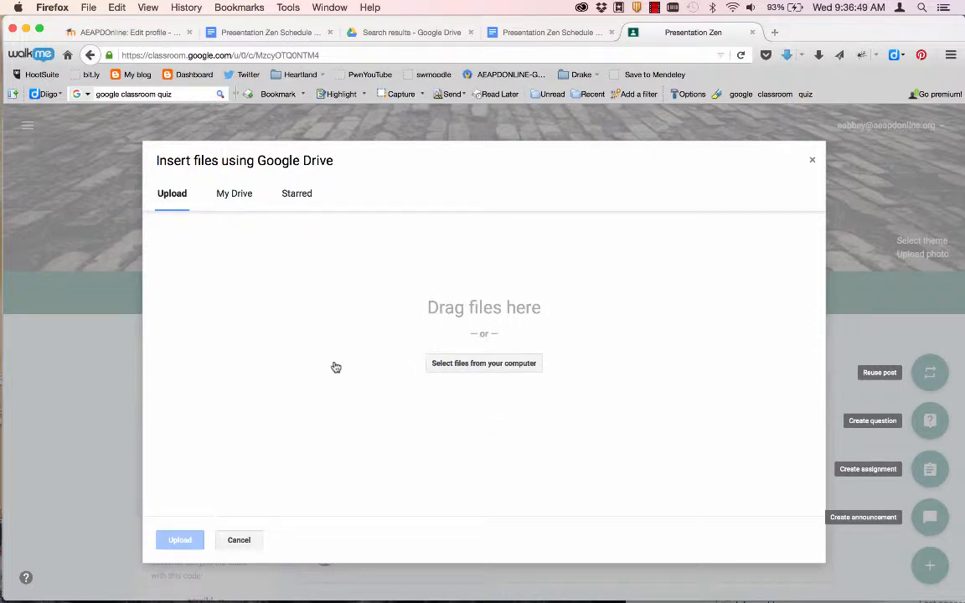
- Drag the Garr Reynolds Naked Presenter PDF from Finder into the dialog, upload it, and post
key("super+Tab")
left_click(452, 306)
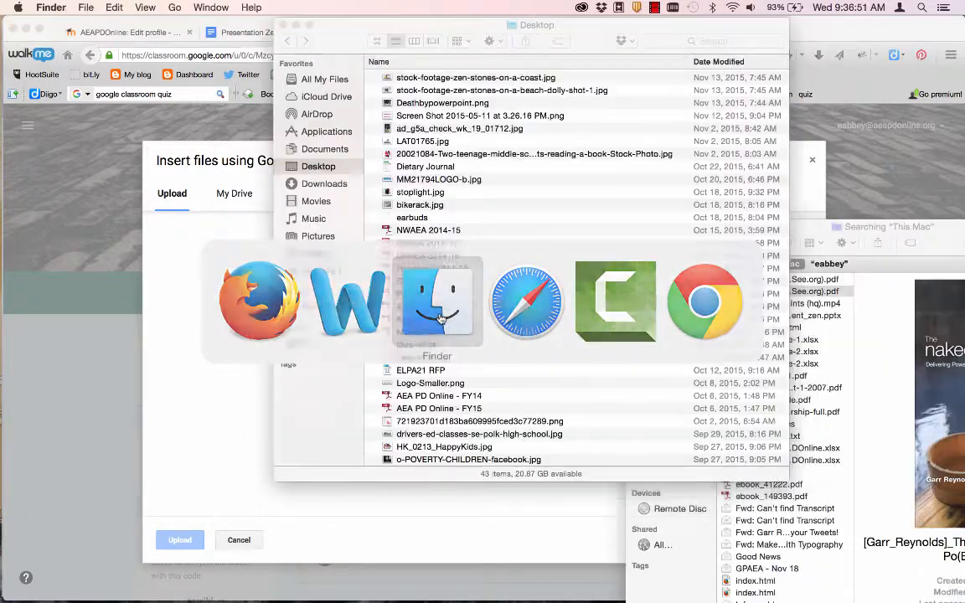
scroll(456, 307, "down", 5)
scroll(456, 306, "up", 3)
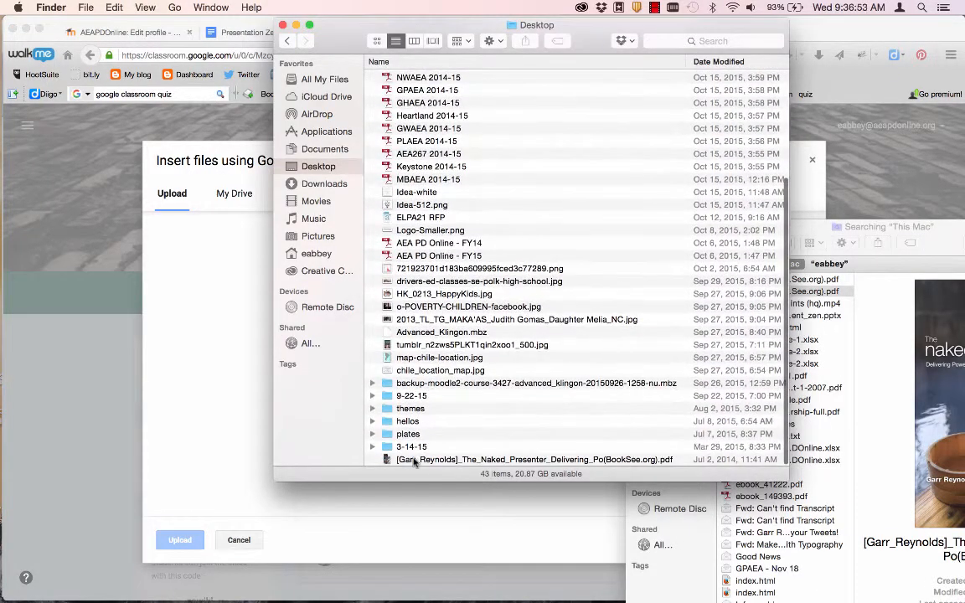
left_click_drag(409, 459, 199, 401)
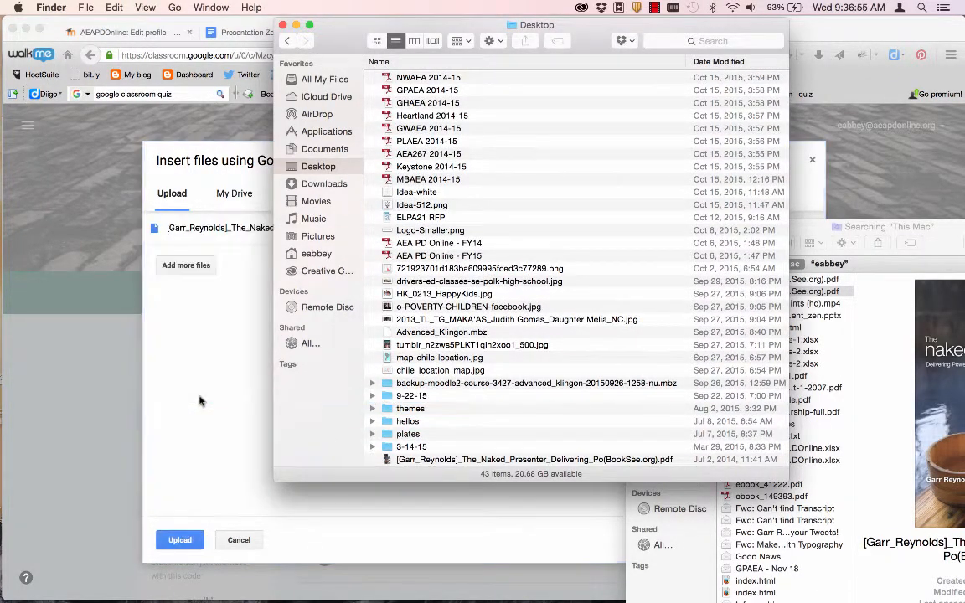
left_click(200, 402)
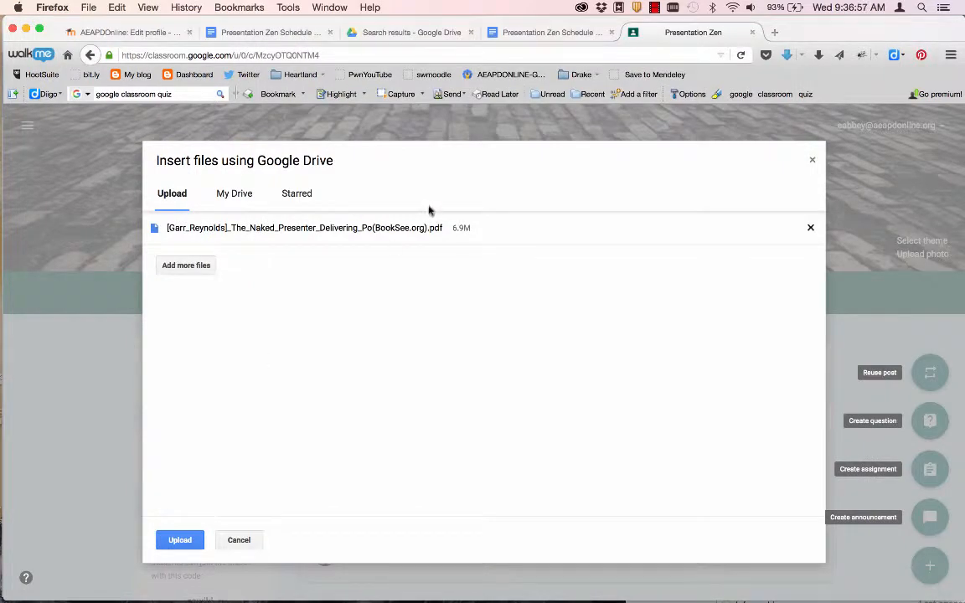
left_click(179, 544)
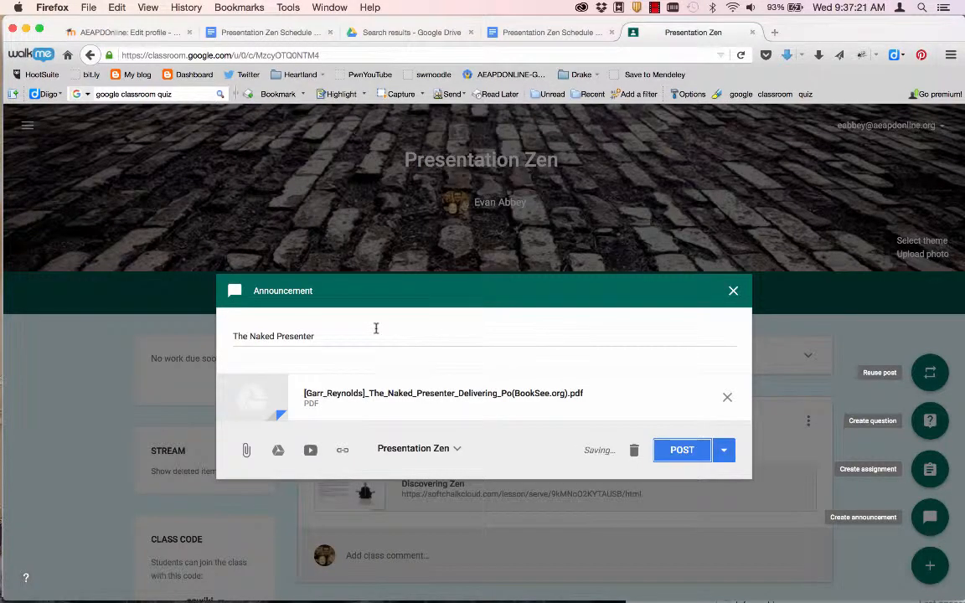
left_click(690, 451)
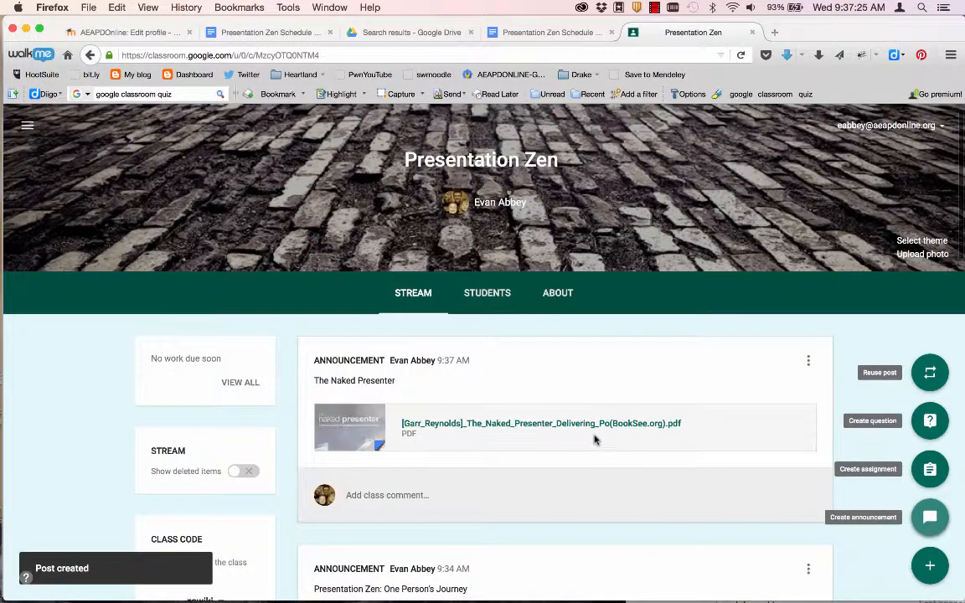
left_click(522, 425)
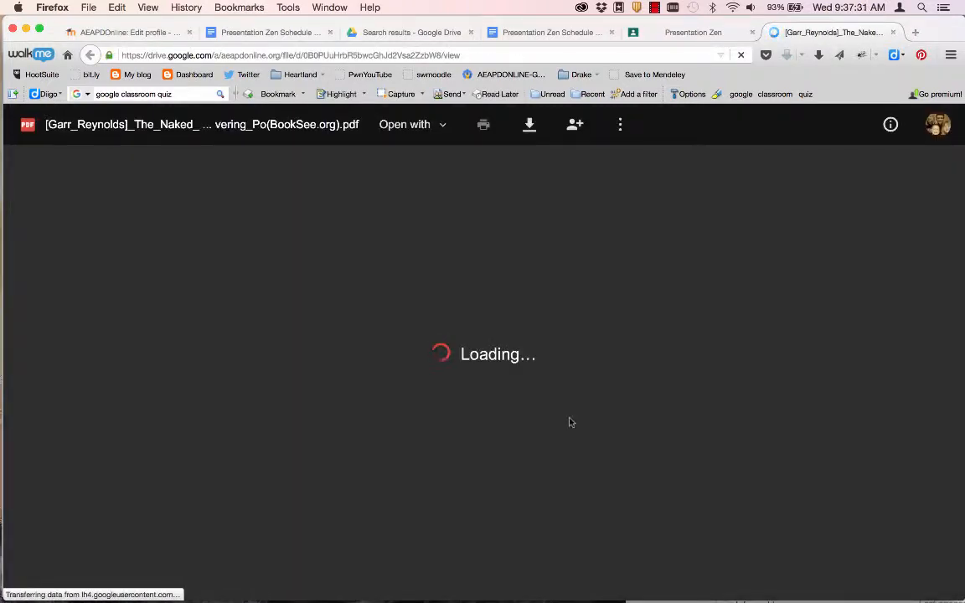
scroll(570, 421, "down", 1)
scroll(569, 421, "down", 5)
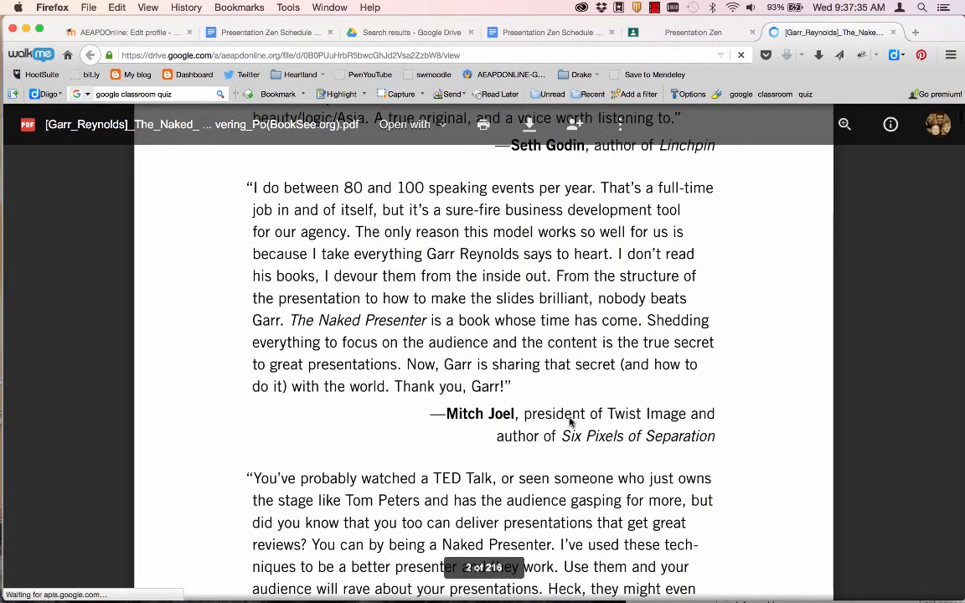
scroll(570, 423, "up", 6)
scroll(570, 421, "up", 2)
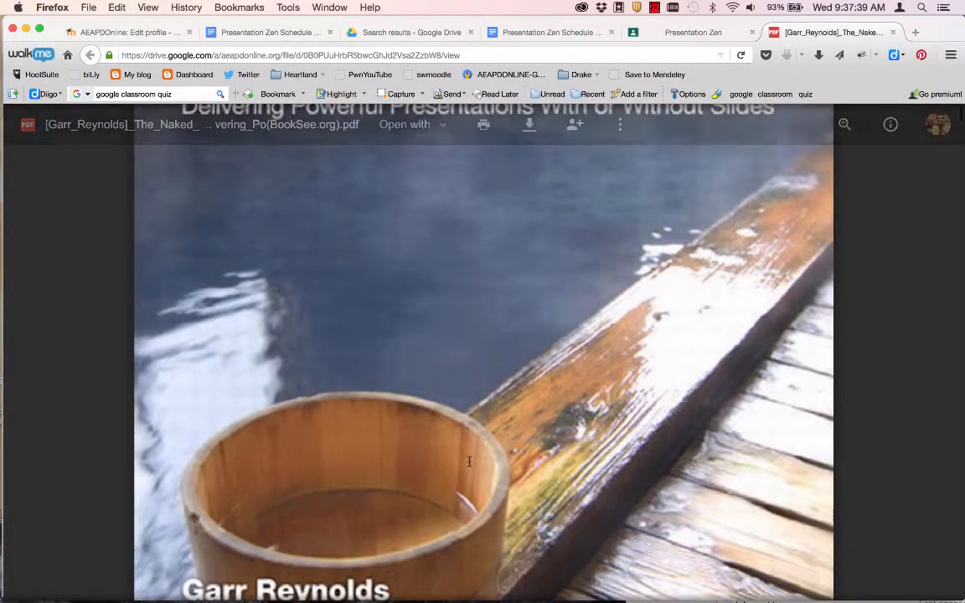
scroll(508, 438, "down", 5)
scroll(469, 462, "down", 20)
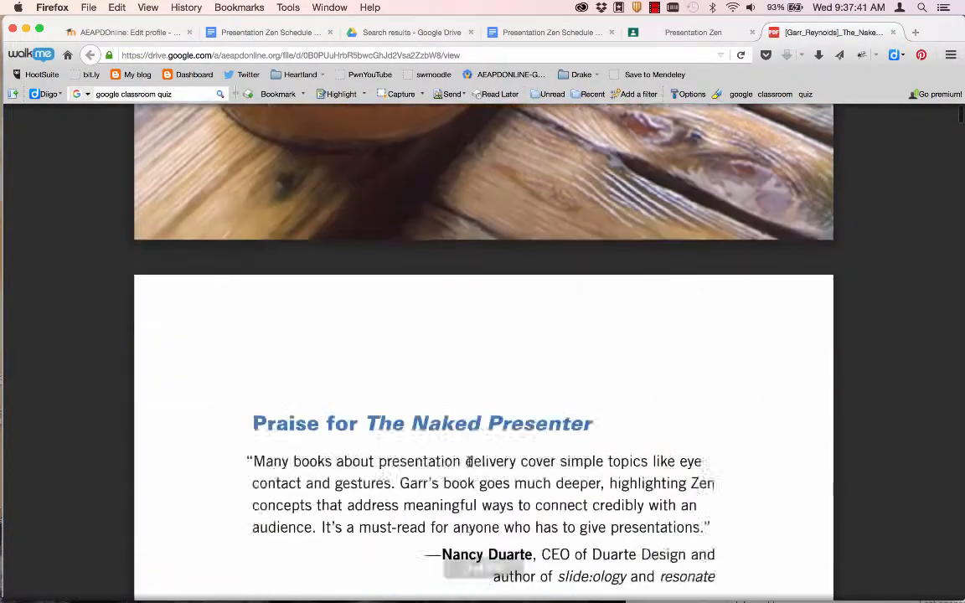
scroll(468, 461, "down", 15)
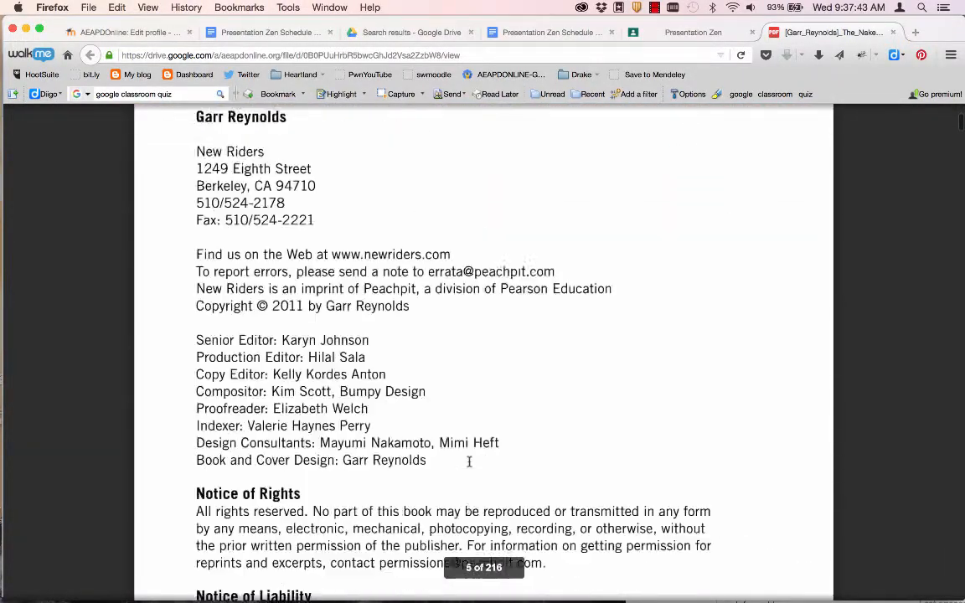
left_click(893, 32)
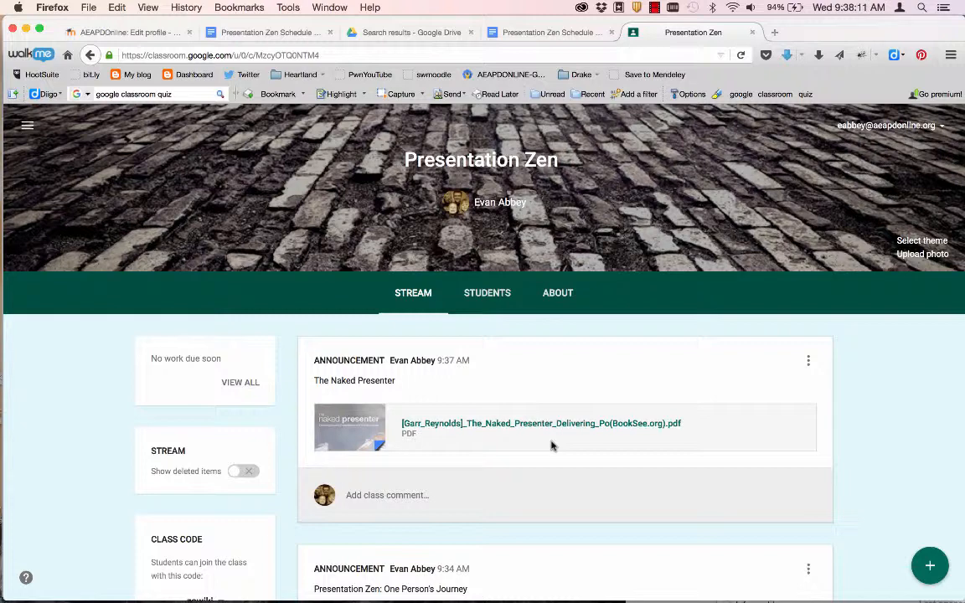
- Expand the green + button's menu of new-post options in the Presentation Zen stream
mouse_move(930, 569)
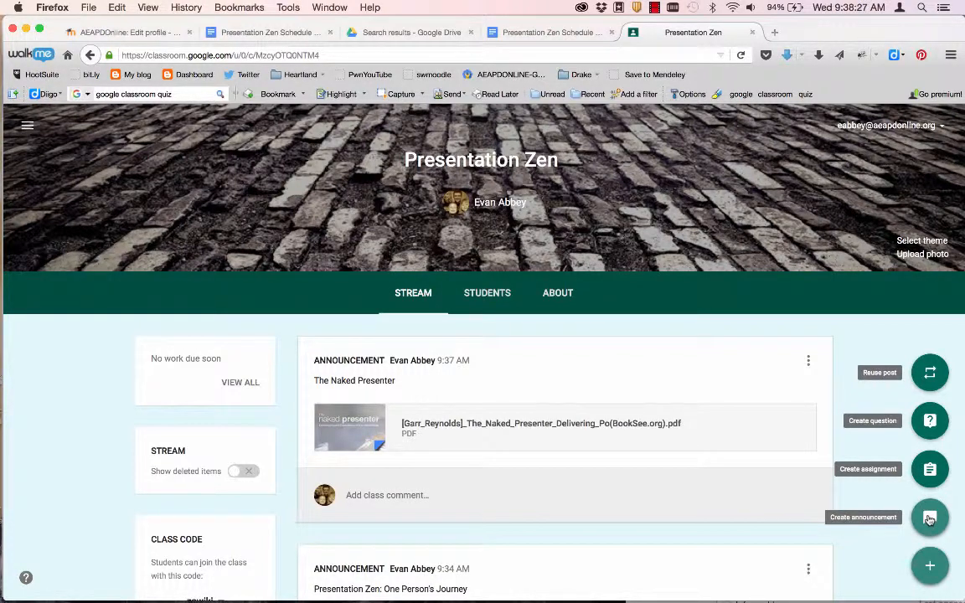
- Post a 'Class Schedule' announcement with the Presentation Zen Schedule Drive doc attached, then open it
left_click(929, 520)
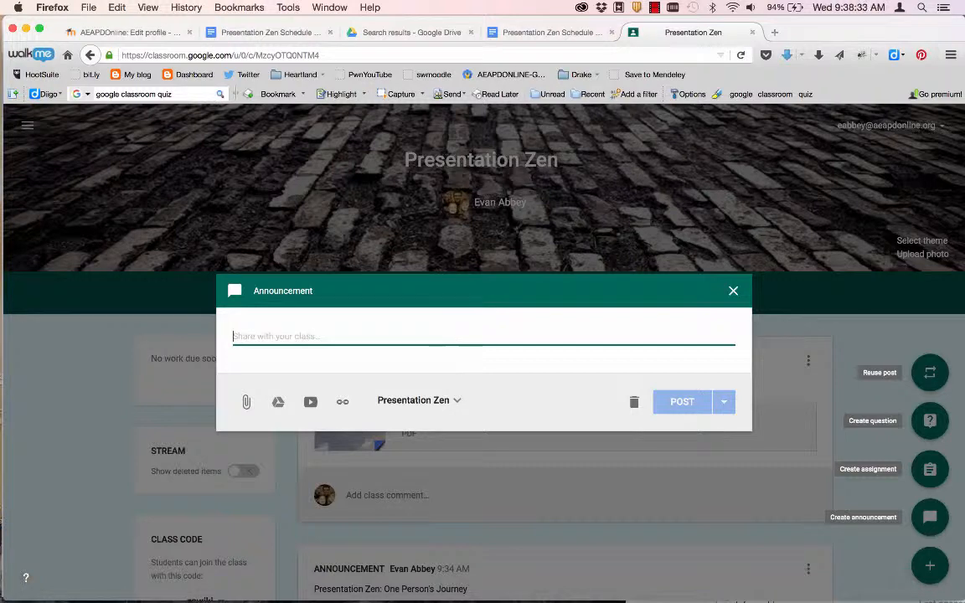
type("Class Schedule")
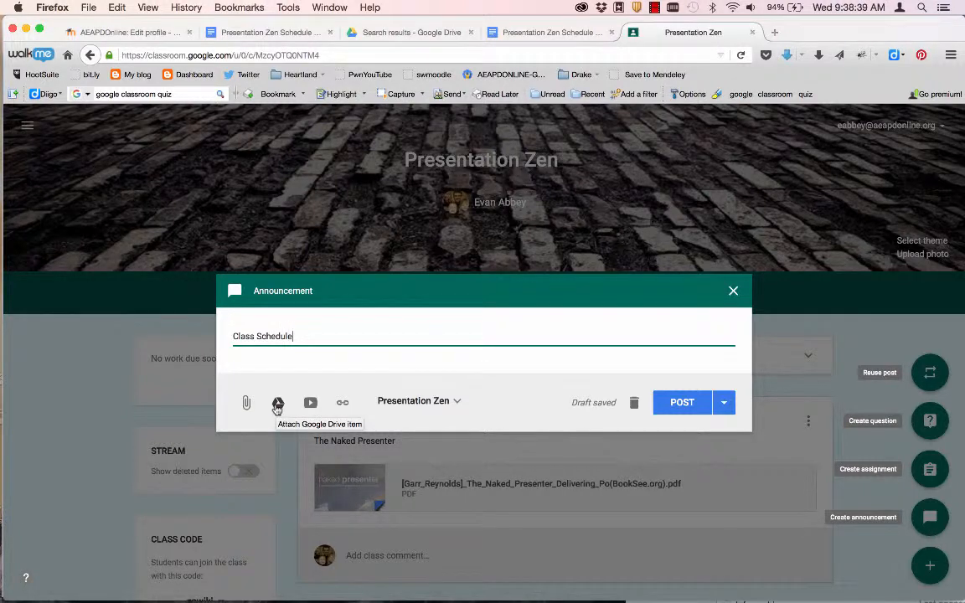
left_click(277, 407)
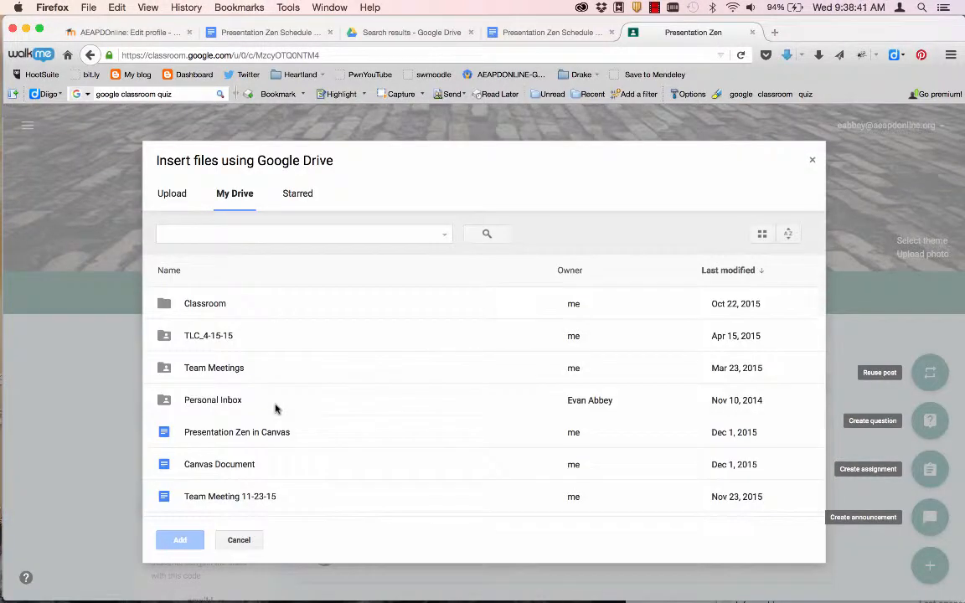
left_click(234, 234)
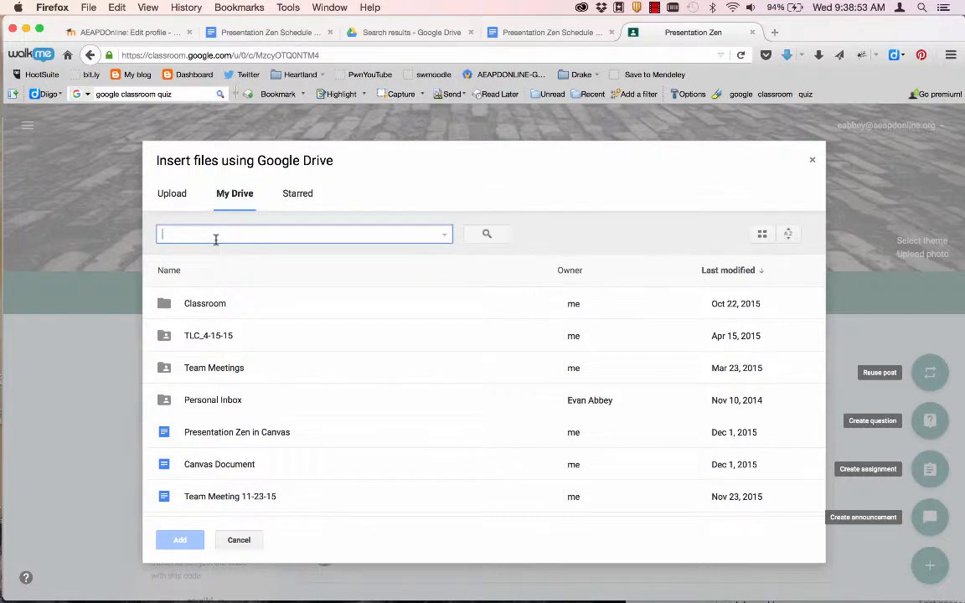
type("schedule")
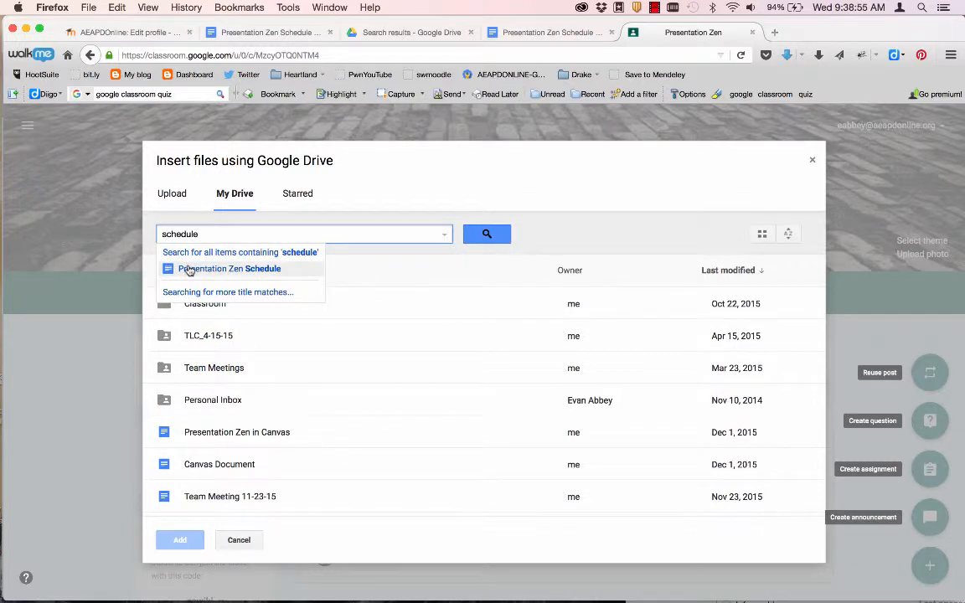
left_click(189, 269)
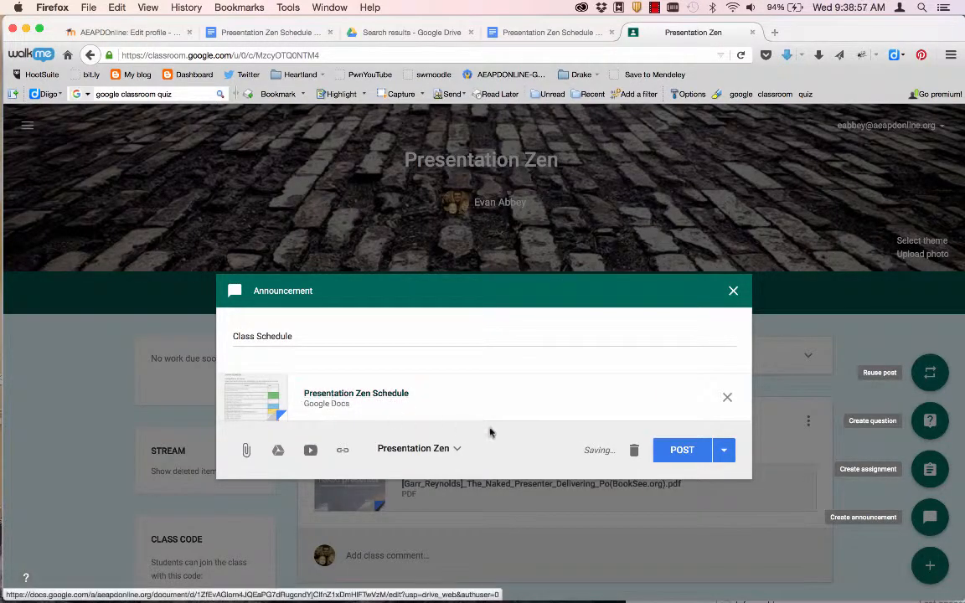
left_click(680, 451)
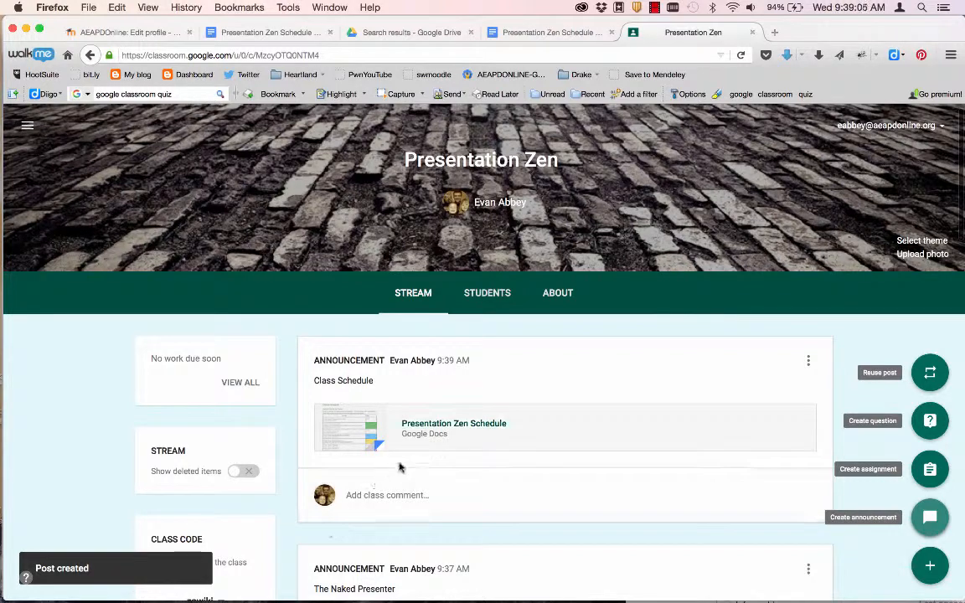
left_click(430, 425)
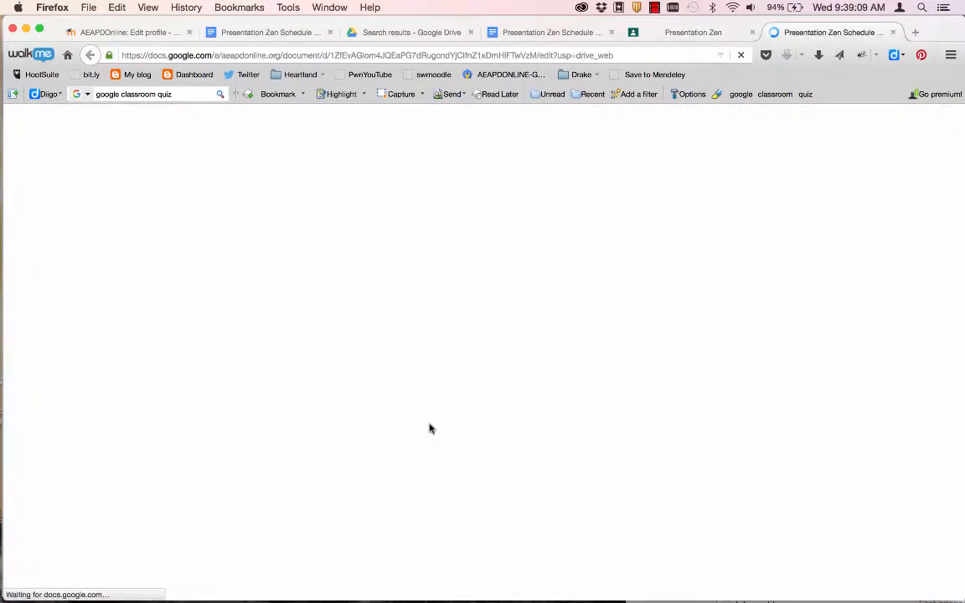
- Look through the Presentation Zen Schedule document, then close its tab
scroll(467, 486, "down", 5)
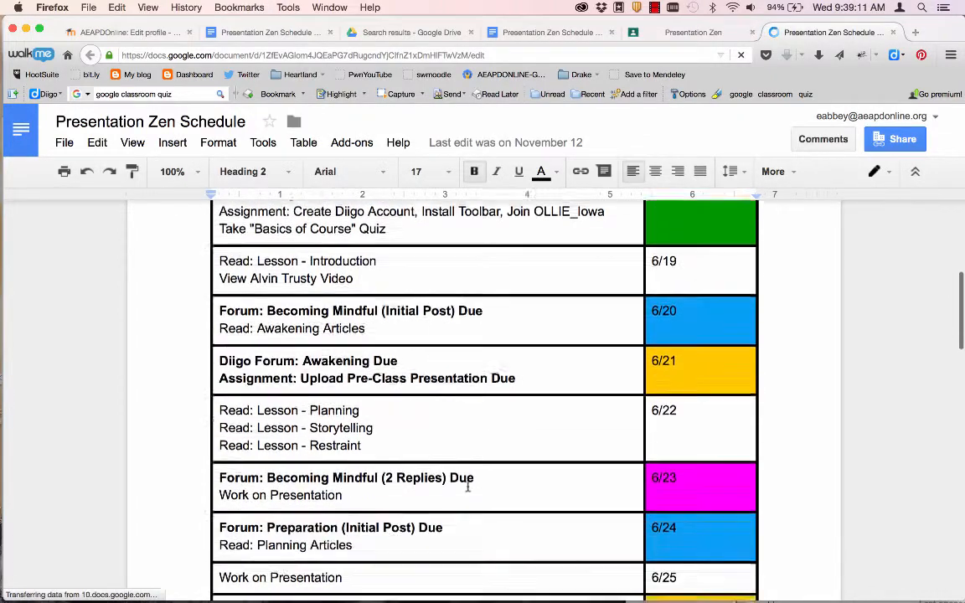
scroll(467, 485, "down", 5)
scroll(467, 486, "up", 6)
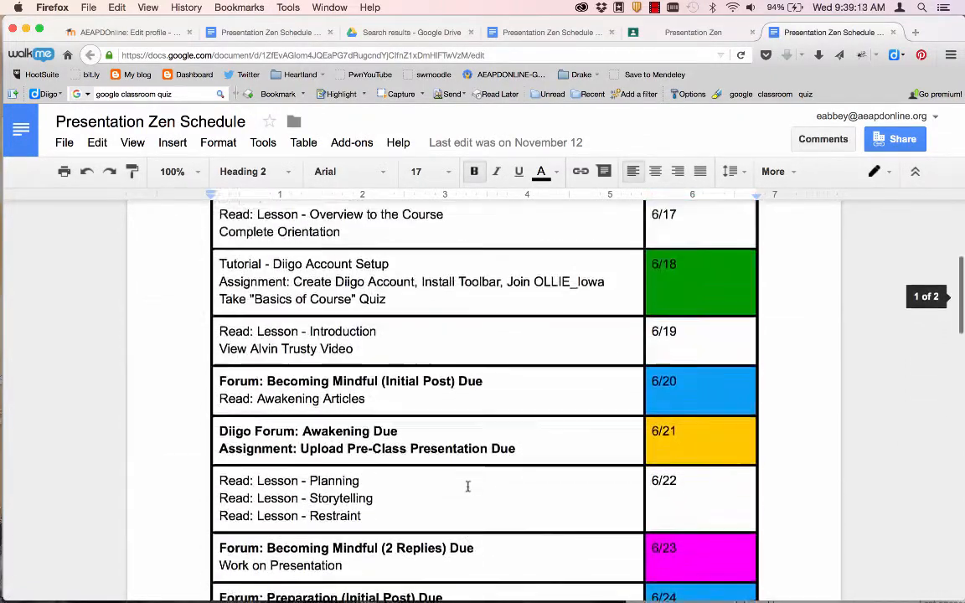
scroll(467, 485, "up", 4)
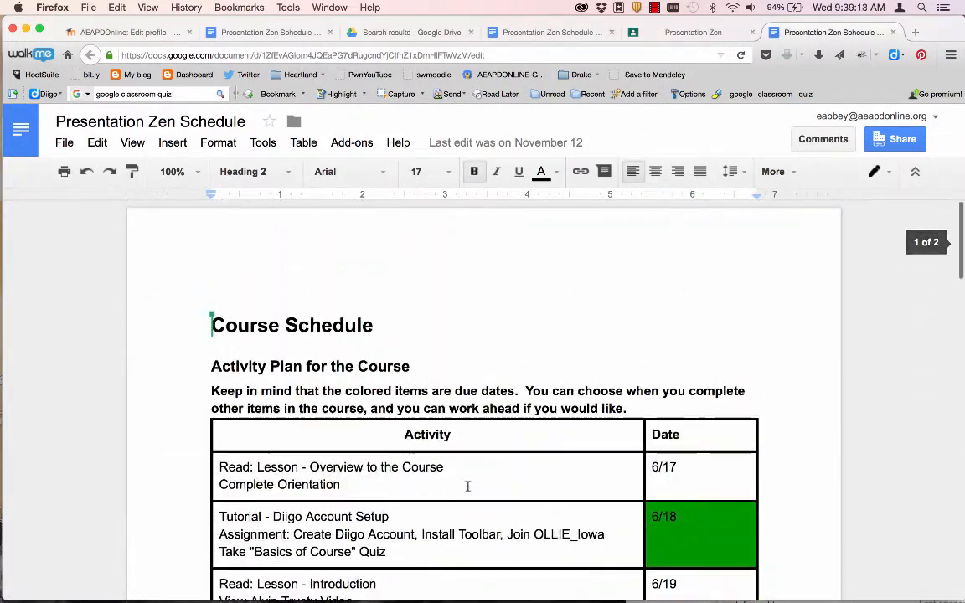
left_click(892, 32)
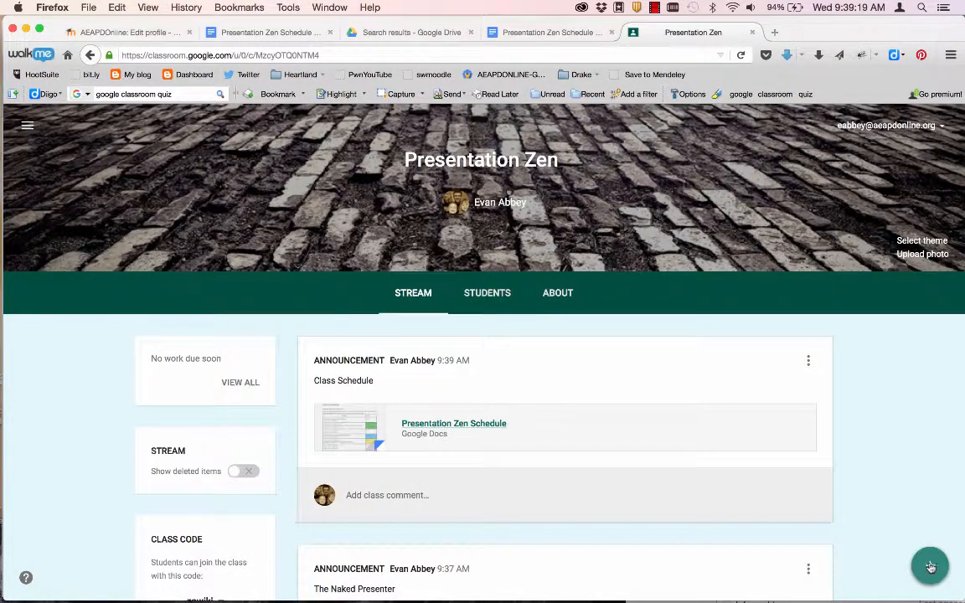
- Reveal the Reuse post, Create question, assignment and announcement options under the + button
mouse_move(930, 568)
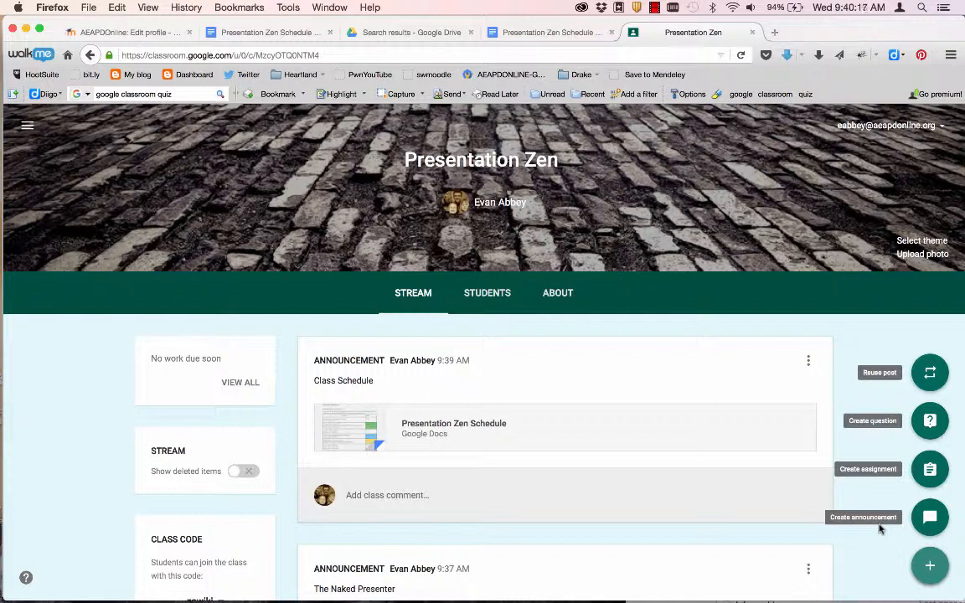
- Create a question titled 'Forum: Becoming Mindful--Of What are You Guilty?' copied from the Word document
left_click(932, 425)
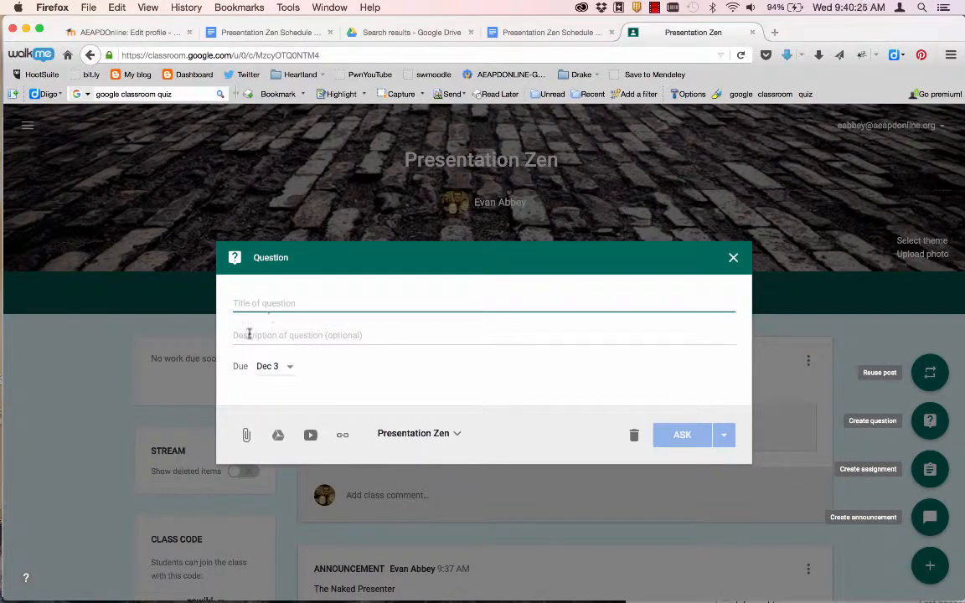
key("super+Tab")
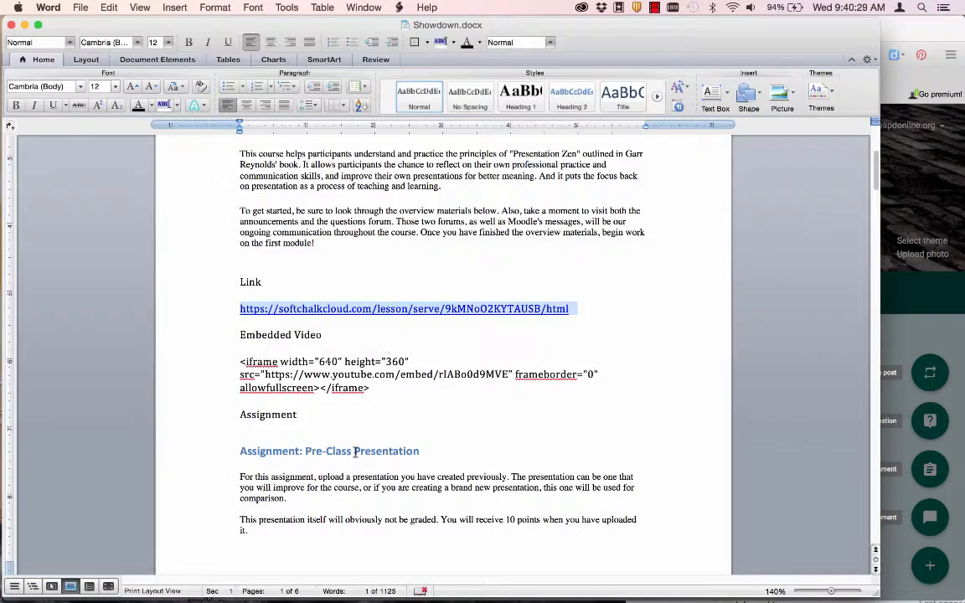
scroll(335, 418, "down", 4)
scroll(360, 457, "down", 10)
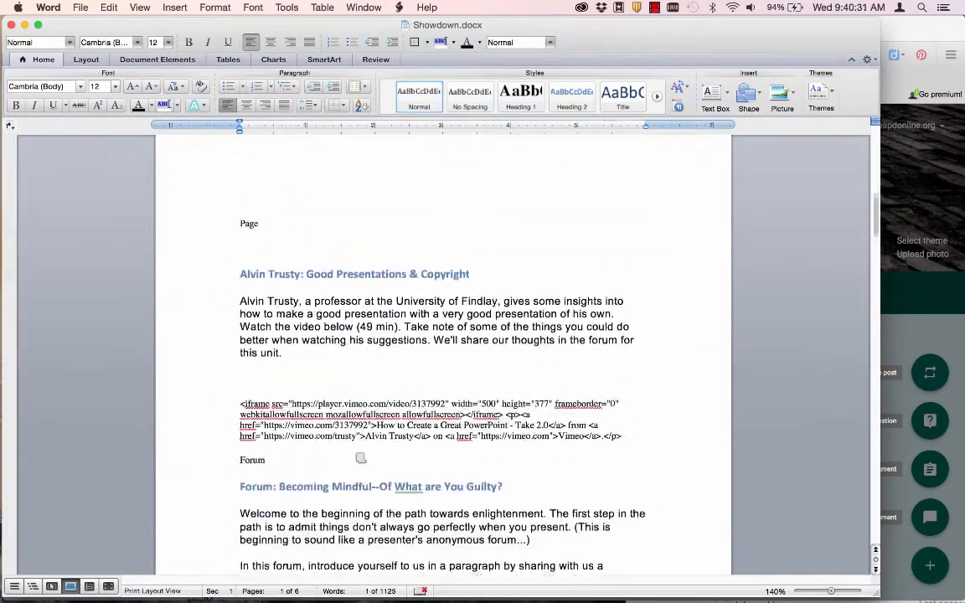
scroll(356, 450, "down", 2)
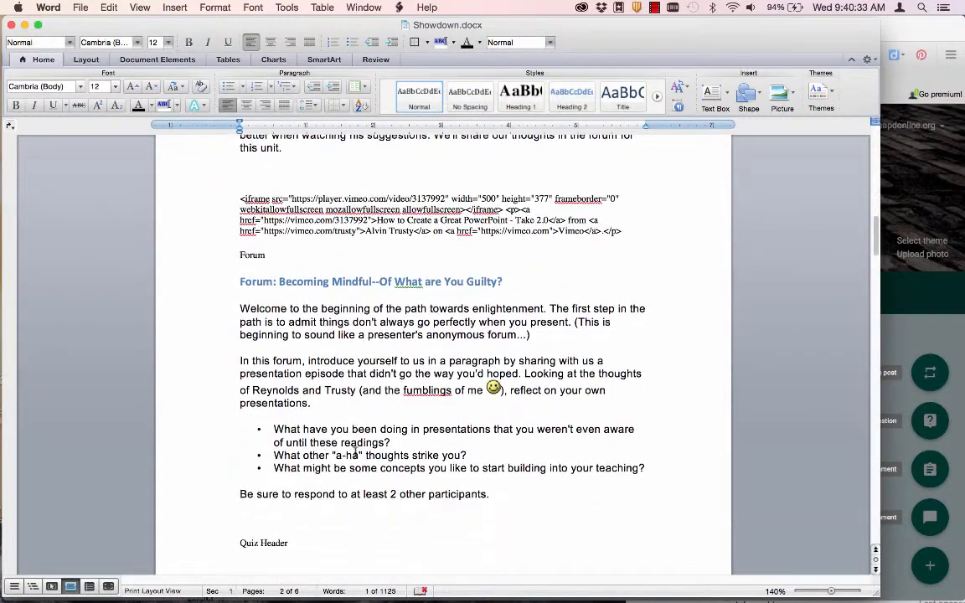
left_click(508, 282)
left_click_drag(508, 282, 247, 281)
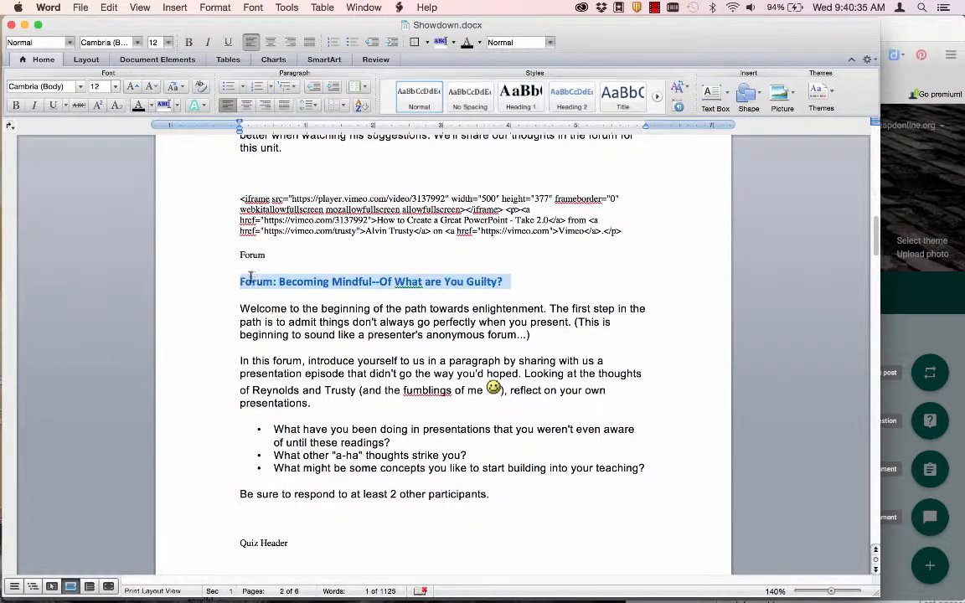
type("Forum: Becoming Mindful--Of What are You Guilty?")
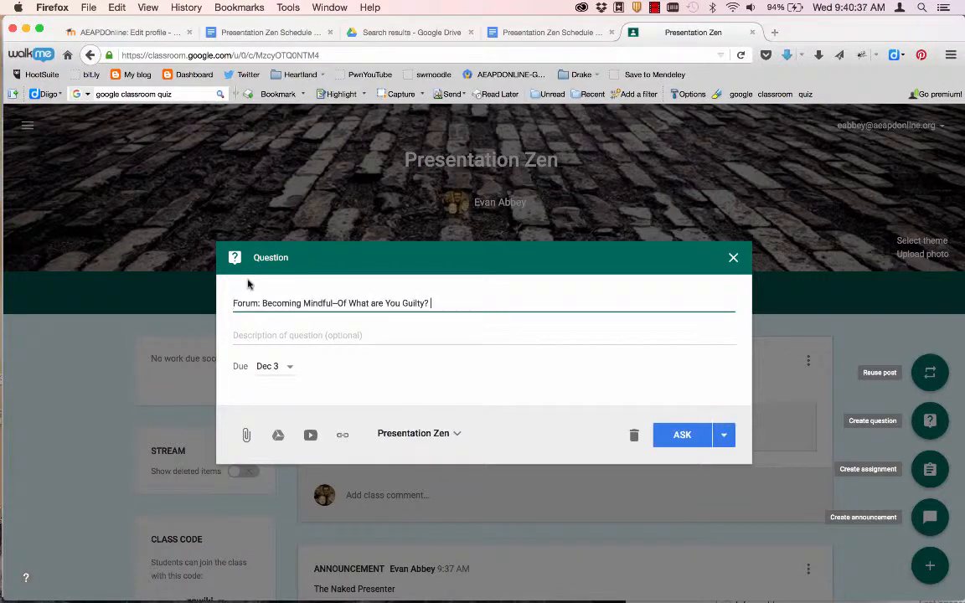
key("super+Tab")
- Copy the forum instructions from Word into the question's description
left_click_drag(499, 497, 228, 311)
key("super+c")
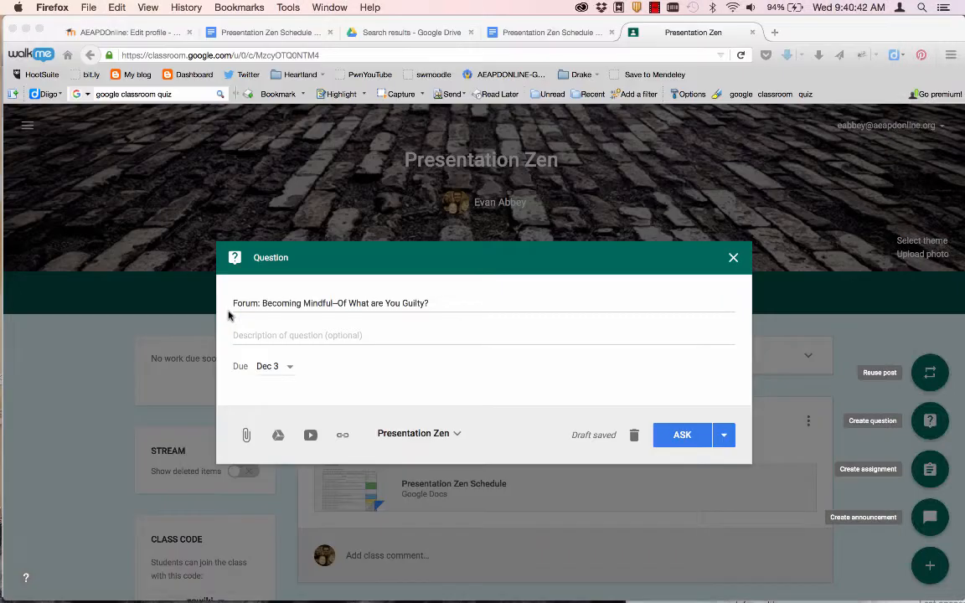
key("super+Tab")
left_click(250, 335)
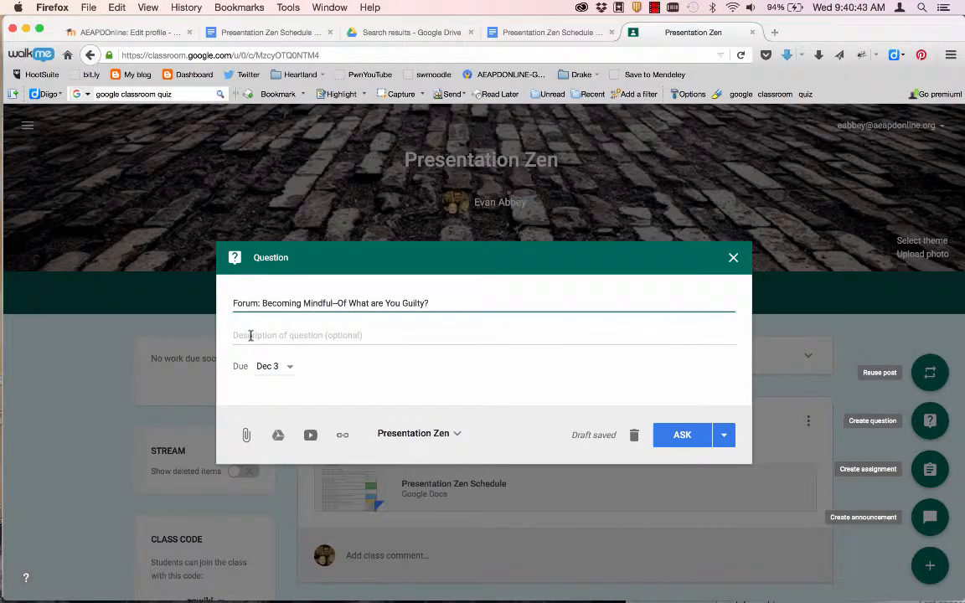
key("super+v")
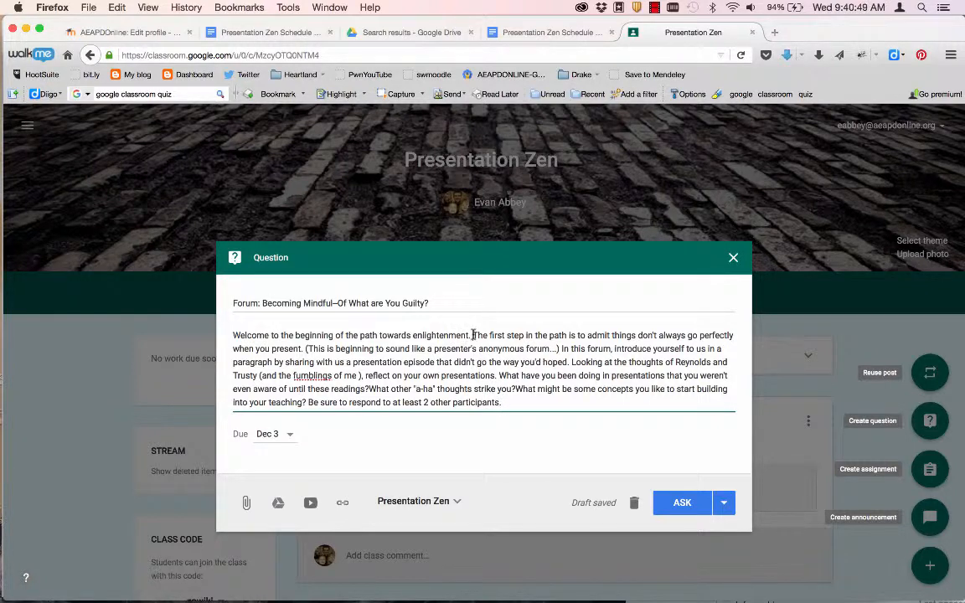
key("super+Tab")
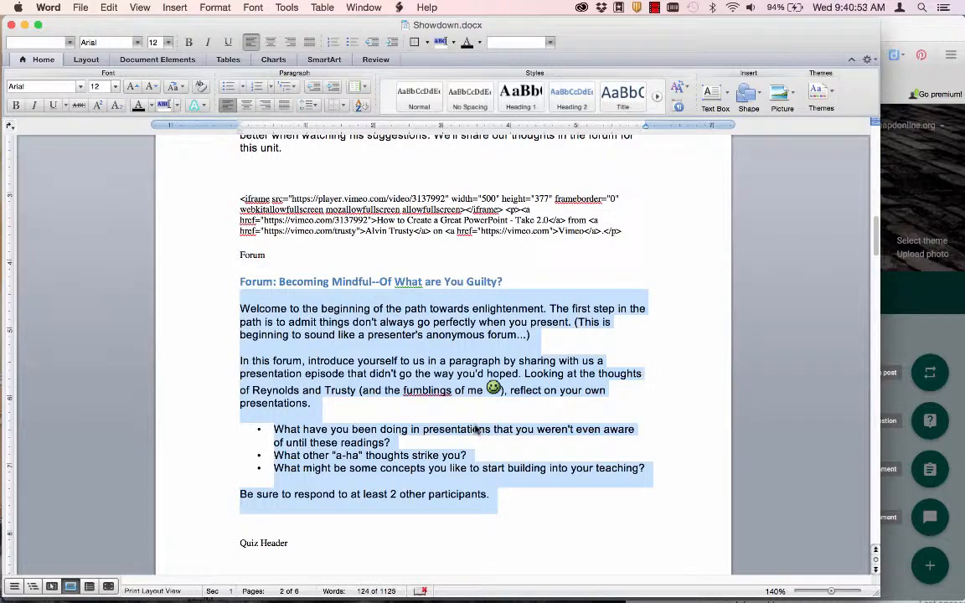
key("super+Tab")
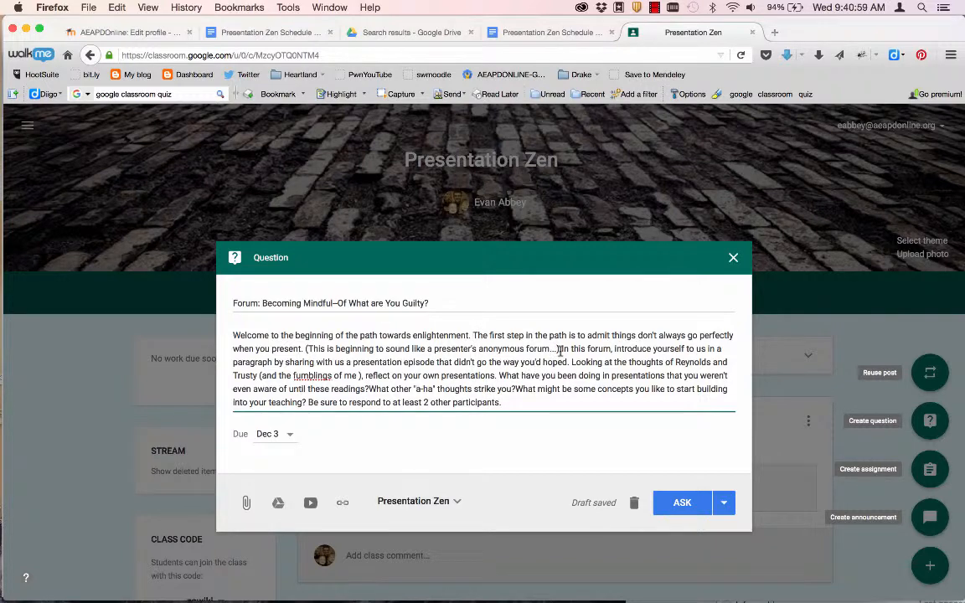
- Break the first prompt, a-ha question, concepts question and closing reminder into paragraphs; keep the Dec 3 due date
left_click(497, 375)
key("Return")
key("Return")
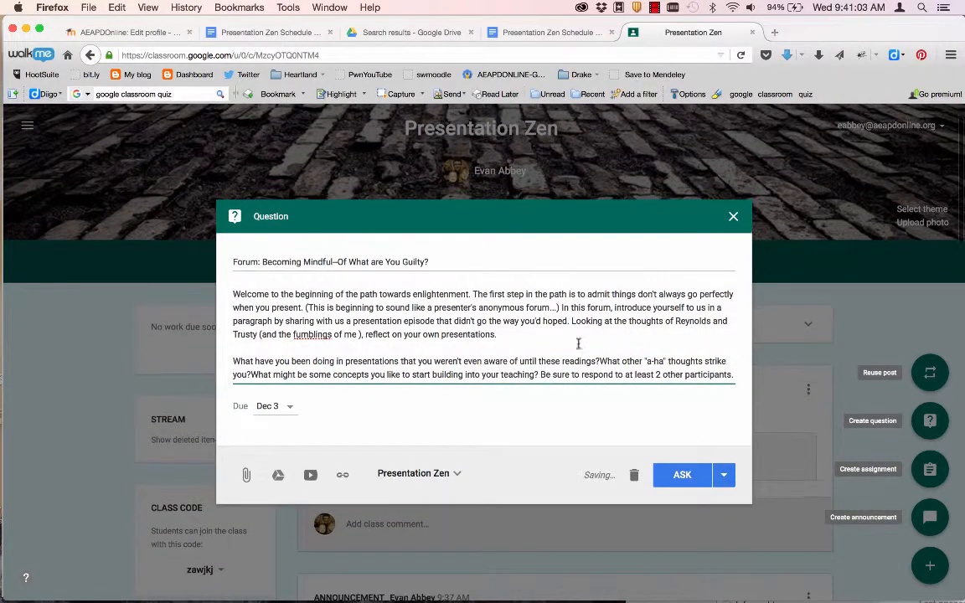
left_click(598, 360)
key("Return")
key("Return")
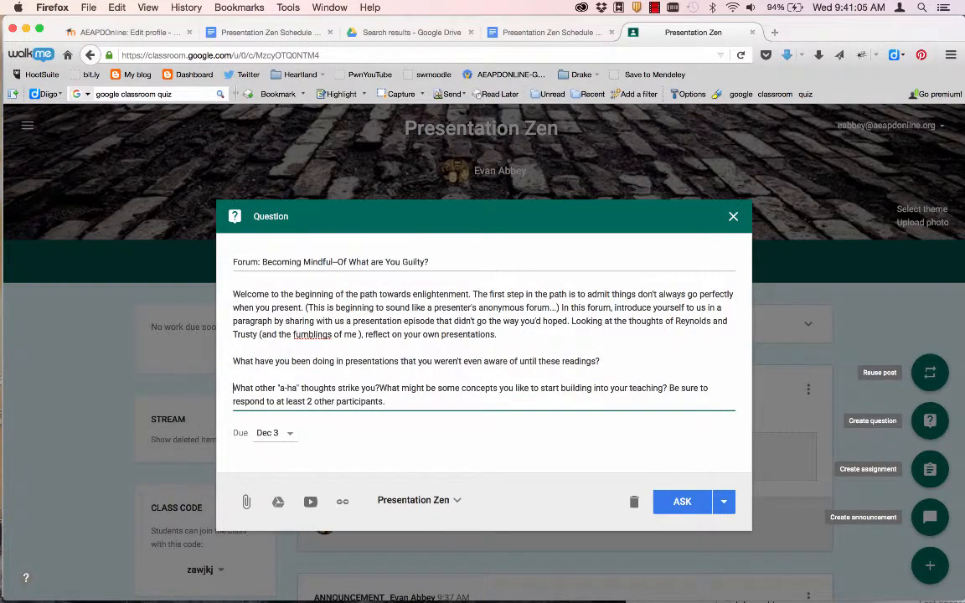
left_click(669, 388)
key("Return")
key("Return")
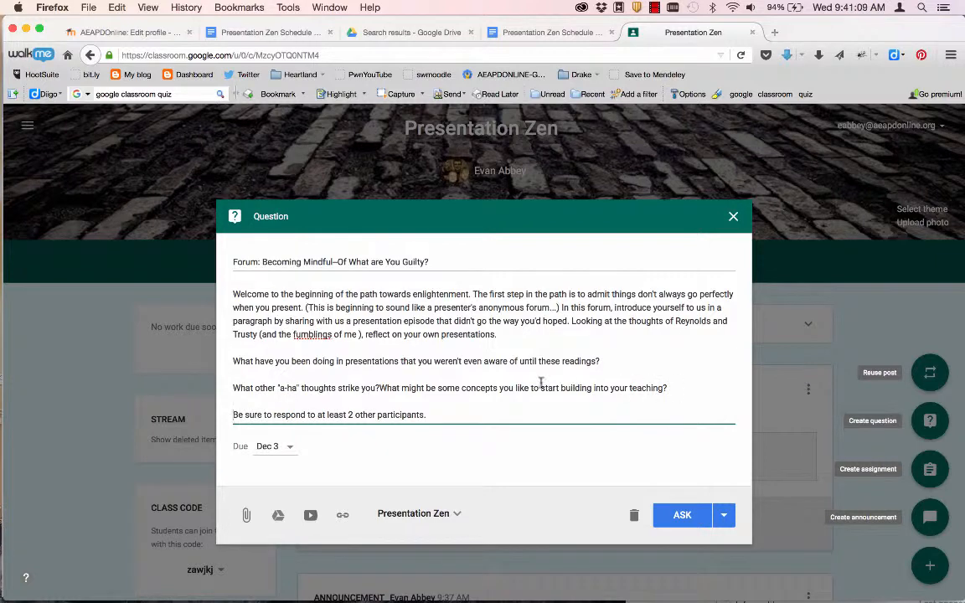
left_click(379, 388)
key("Return")
key("Return")
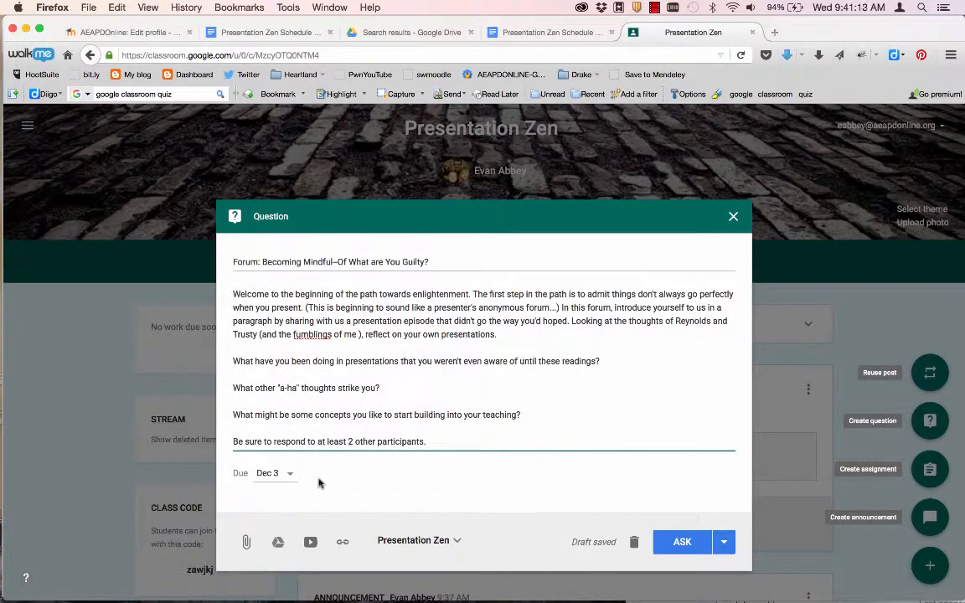
left_click(287, 474)
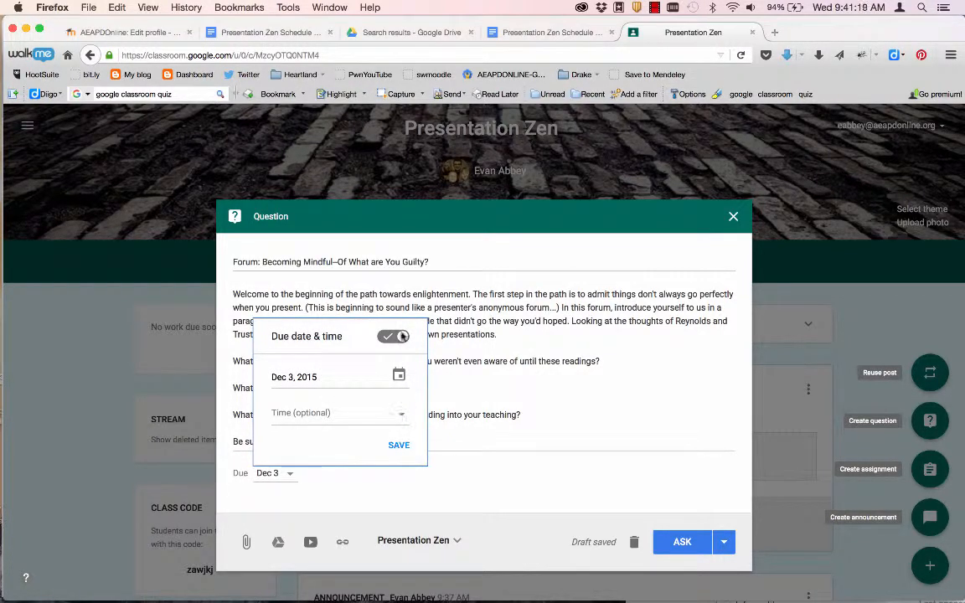
left_click(432, 488)
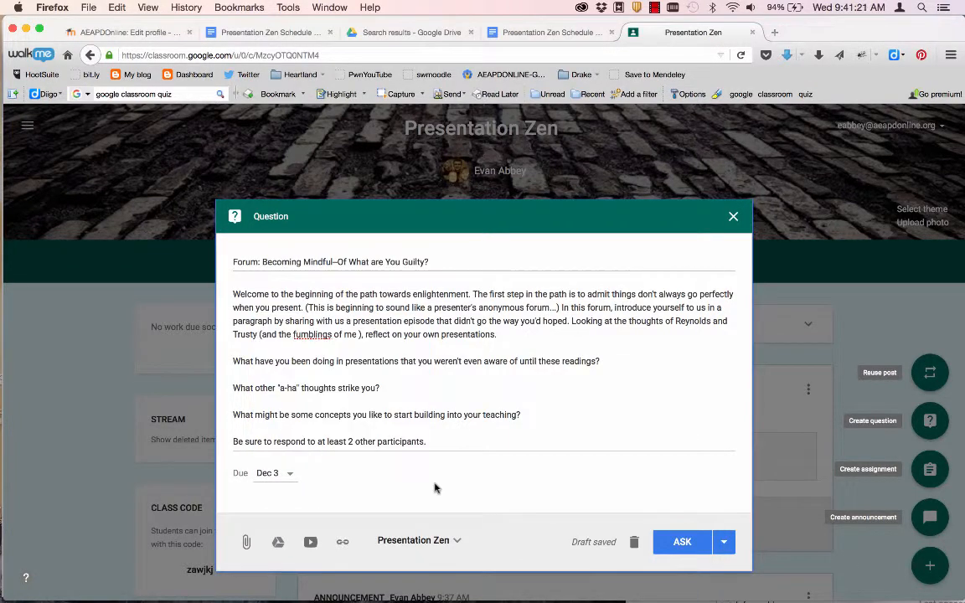
- Ask the forum question with students allowed to reply to each other and edit their answers
left_click(683, 542)
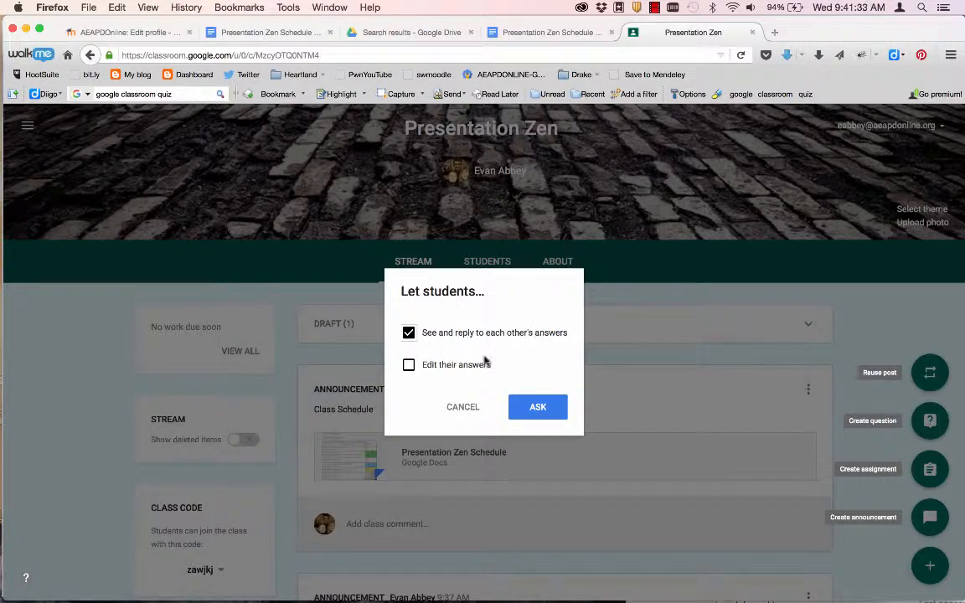
left_click(408, 365)
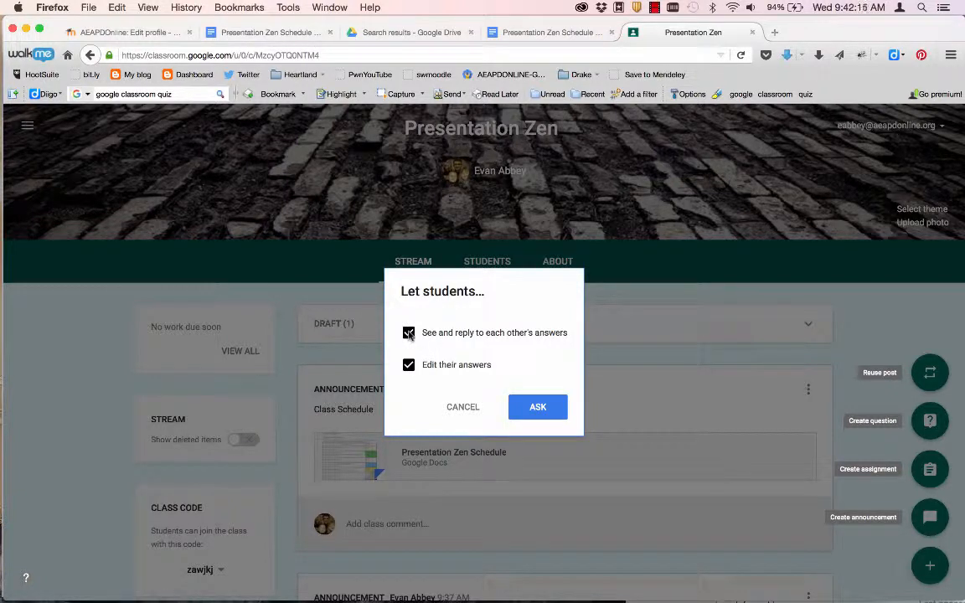
left_click(546, 409)
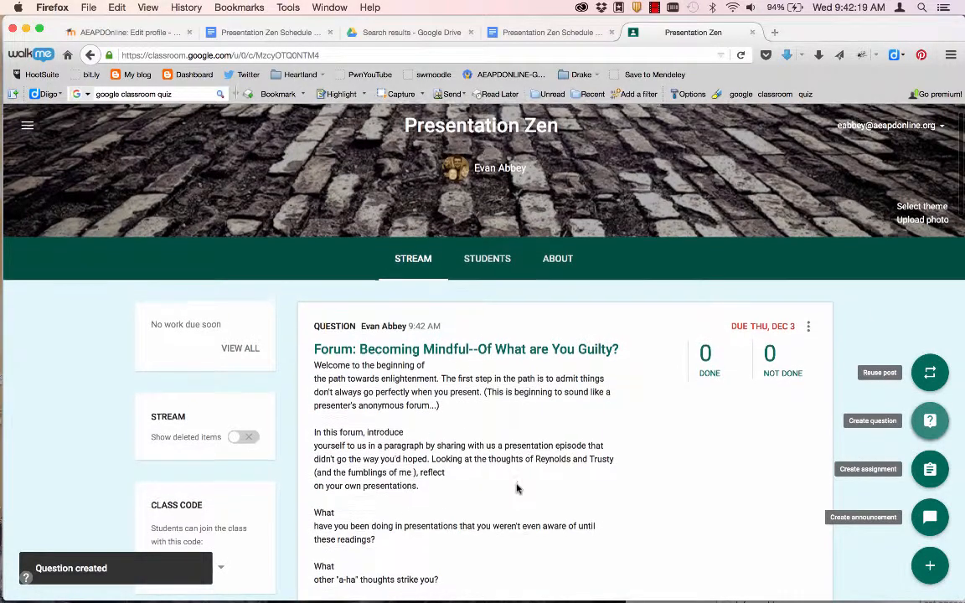
scroll(516, 488, "down", 5)
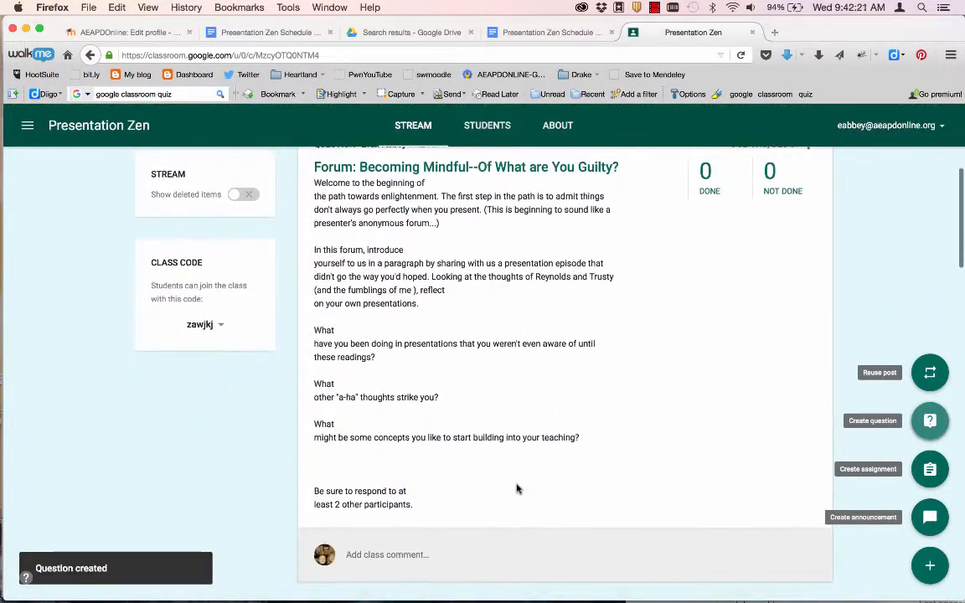
scroll(517, 488, "down", 1)
scroll(517, 484, "up", 3)
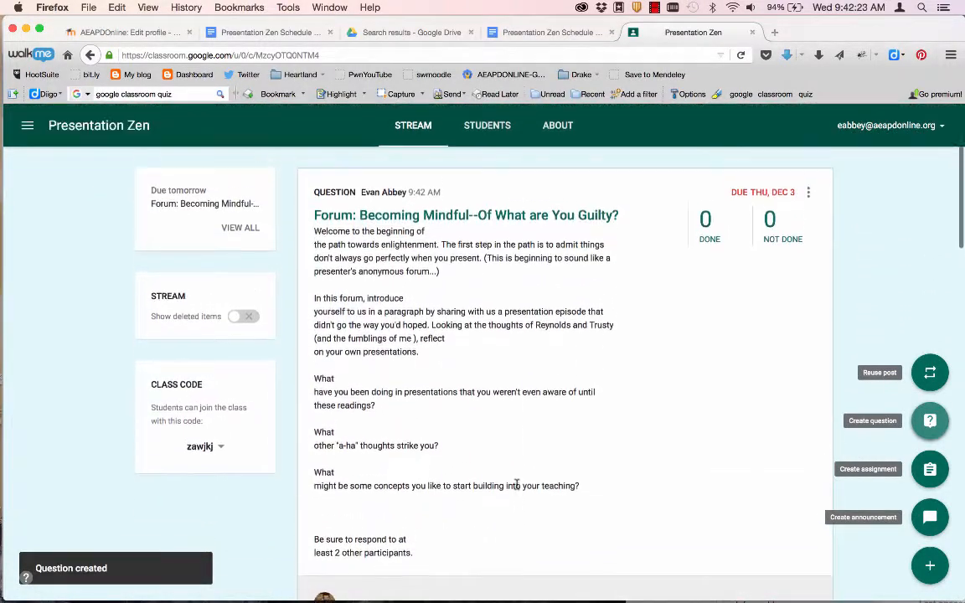
scroll(517, 486, "down", 8)
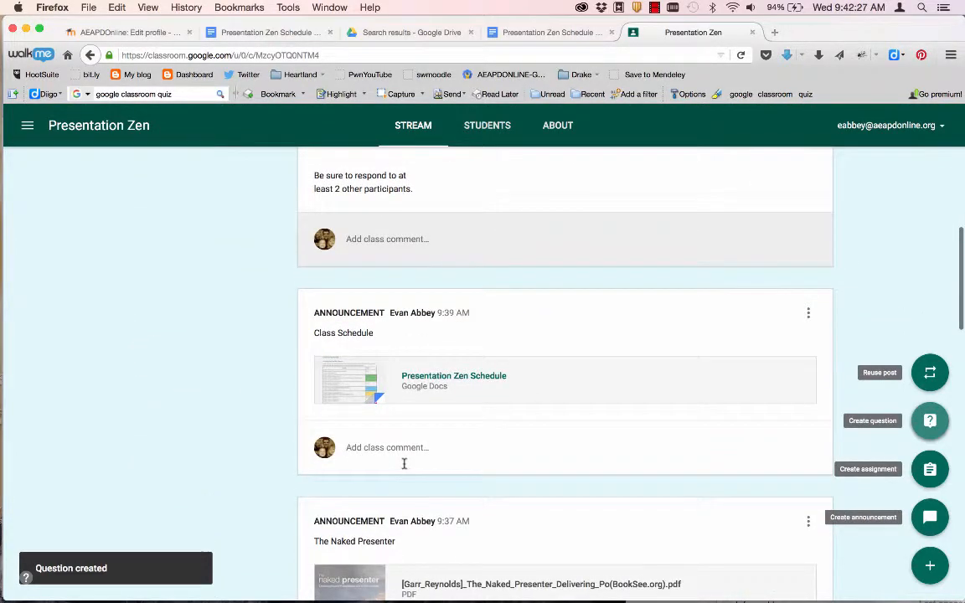
scroll(403, 463, "down", 6)
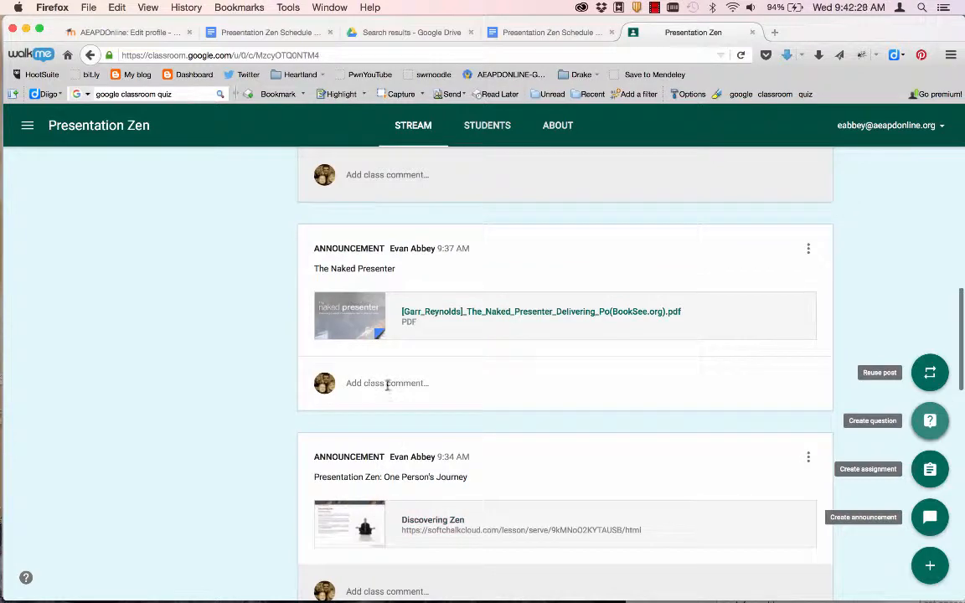
scroll(387, 385, "up", 7)
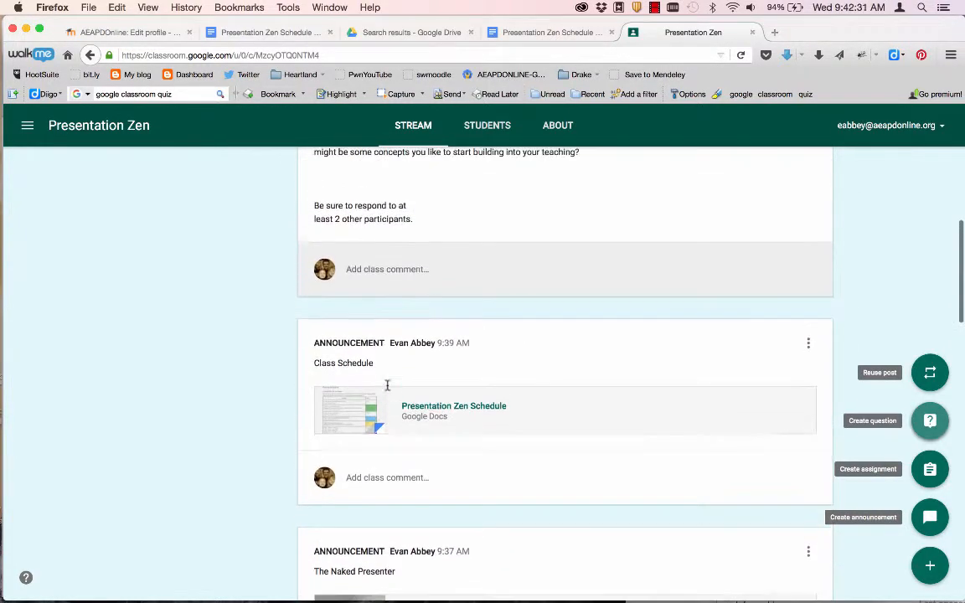
scroll(387, 388, "up", 2)
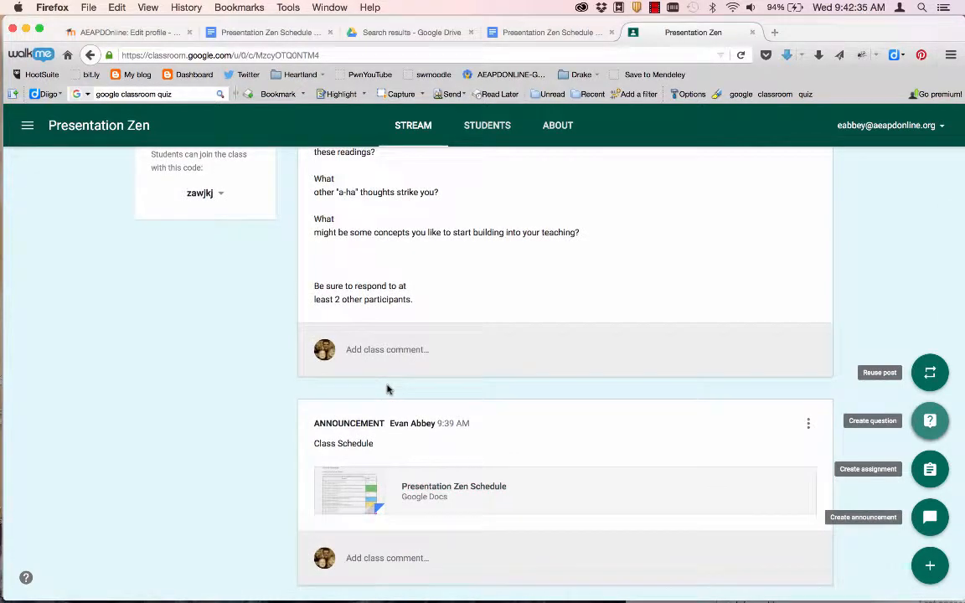
scroll(387, 389, "up", 5)
scroll(387, 388, "up", 1)
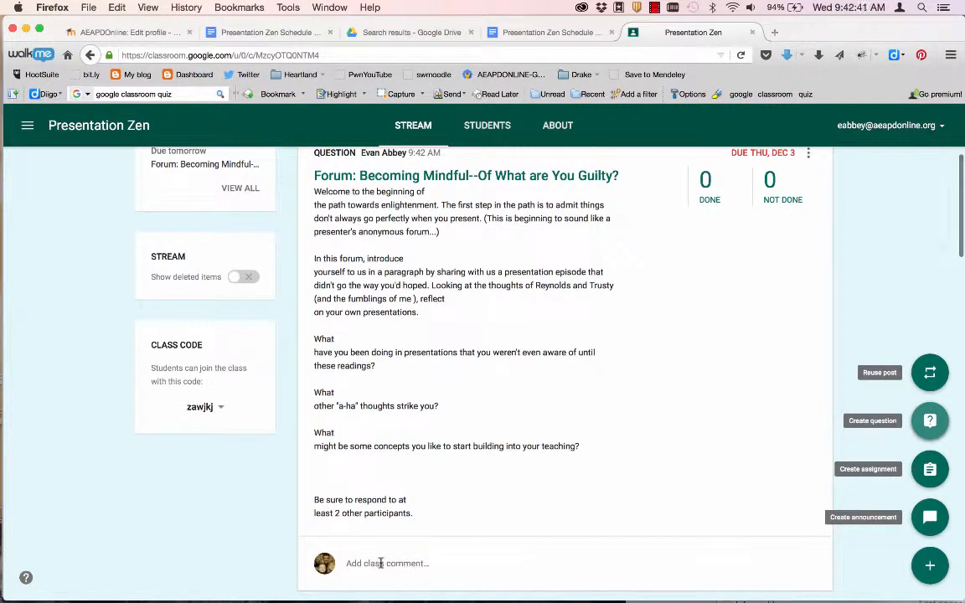
scroll(462, 407, "up", 5)
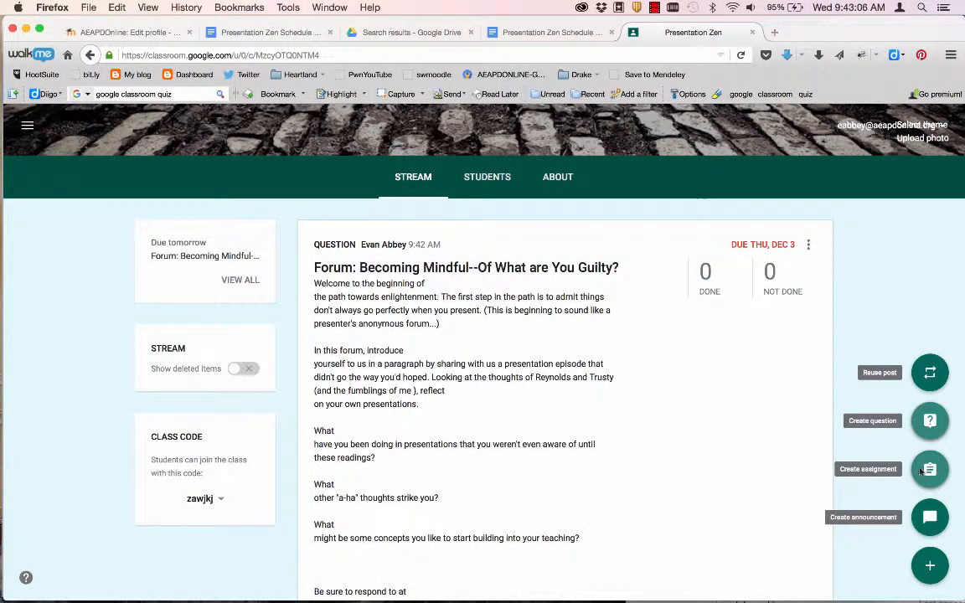
- Start a blank assignment and bring Showdown.docx in Word to the front
left_click(929, 471)
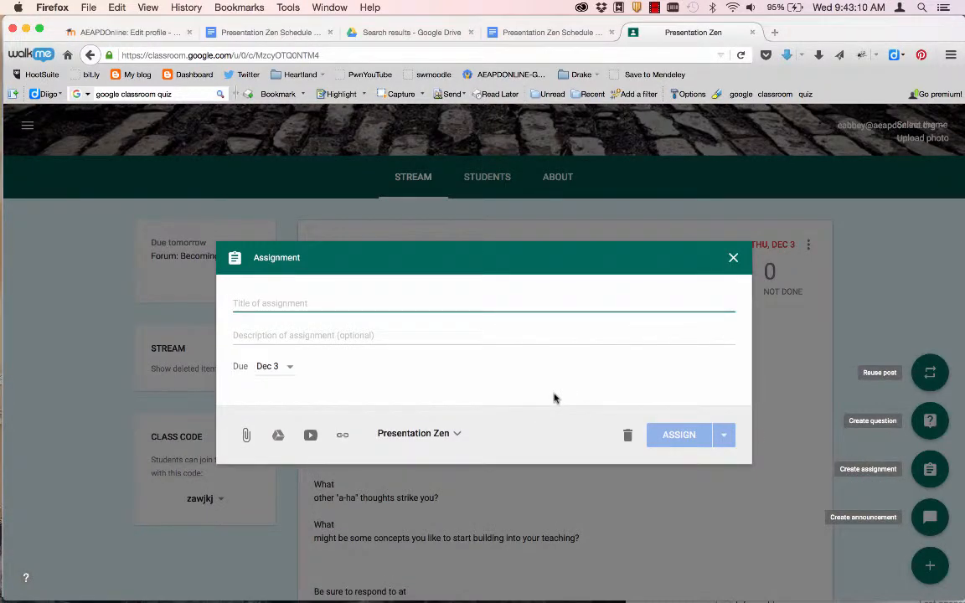
key("super+Tab")
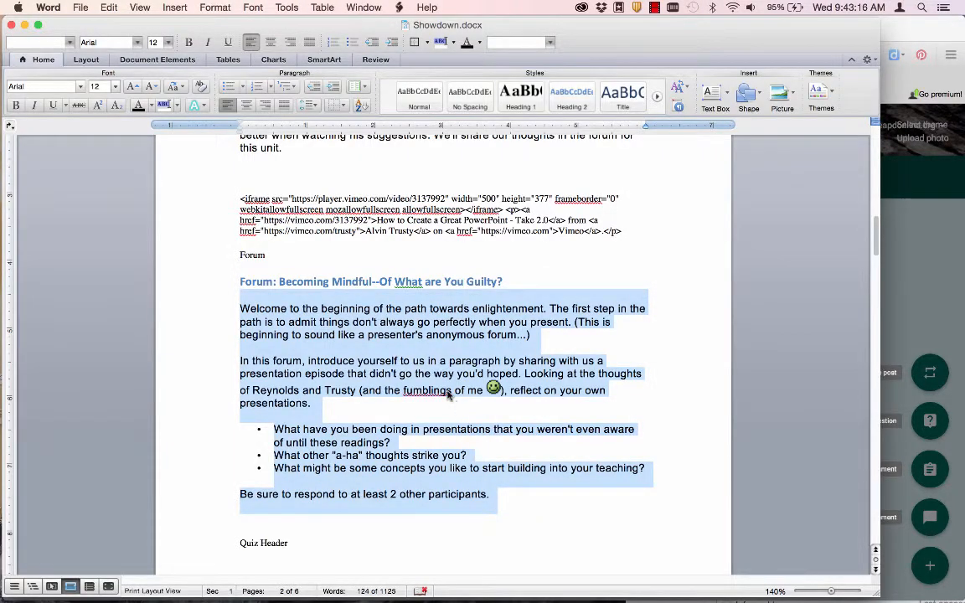
- Copy the 'Assignment: Pre-Class Presentation' heading from Word into the assignment title
scroll(448, 391, "up", 10)
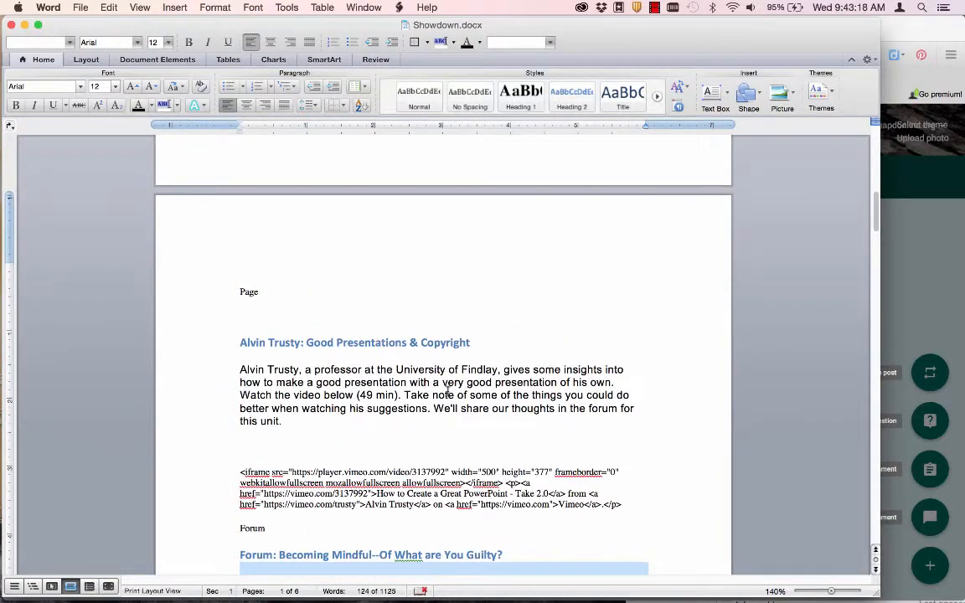
scroll(448, 391, "down", 2)
scroll(447, 391, "up", 13)
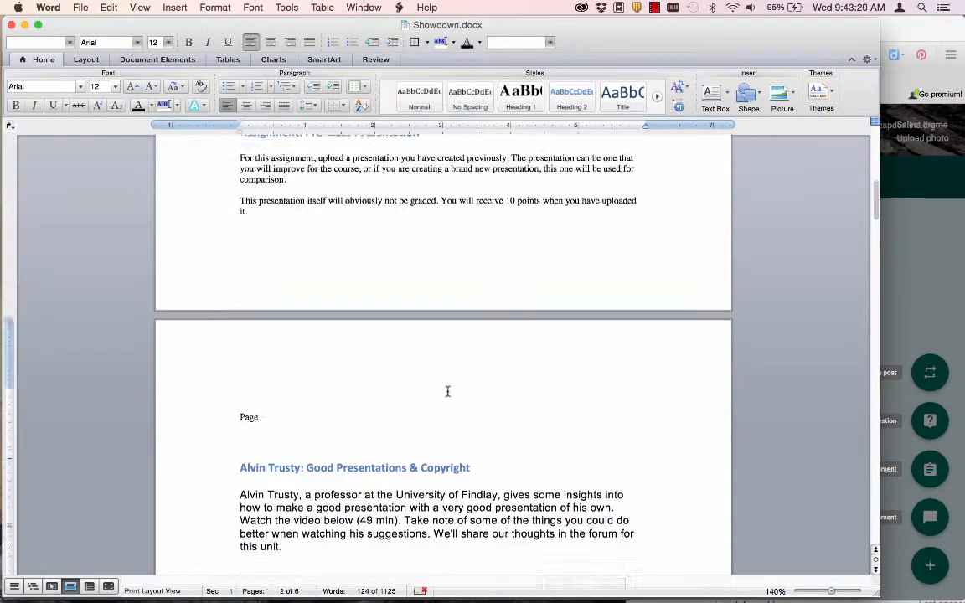
left_click_drag(420, 314, 238, 319)
key("super+c")
key("super+Tab")
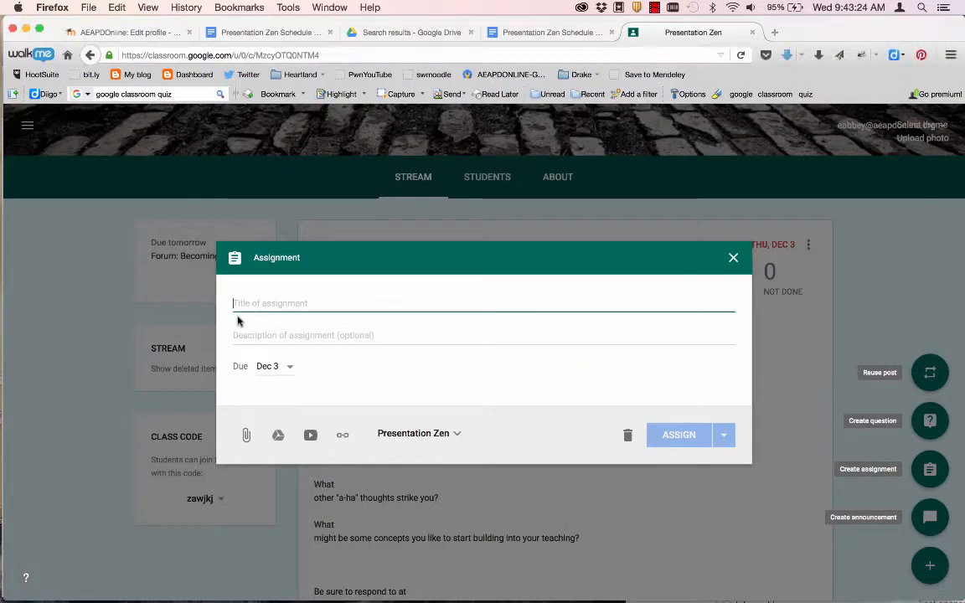
key("super+v")
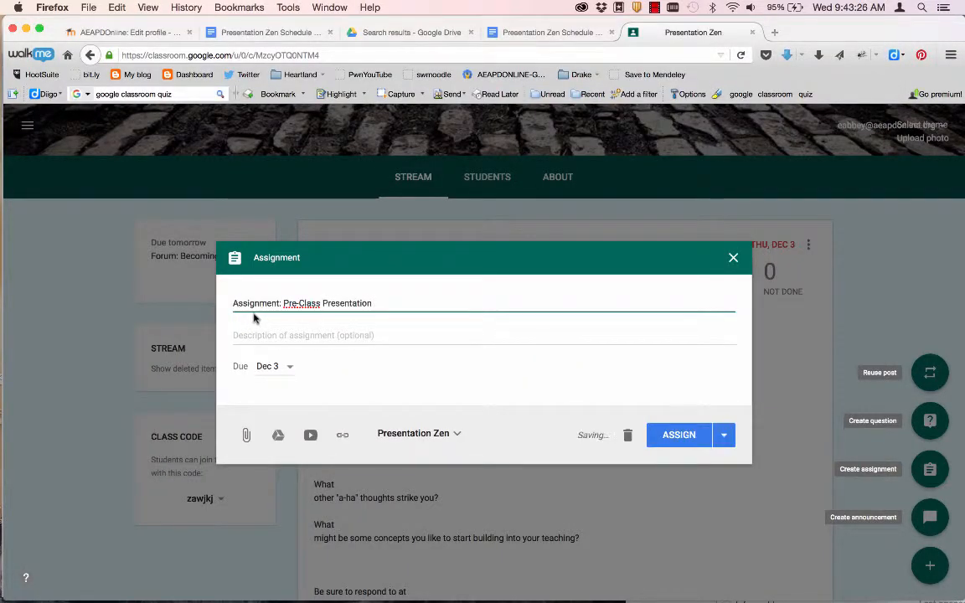
- Copy the two instruction paragraphs beneath the heading in Word
key("super+Tab")
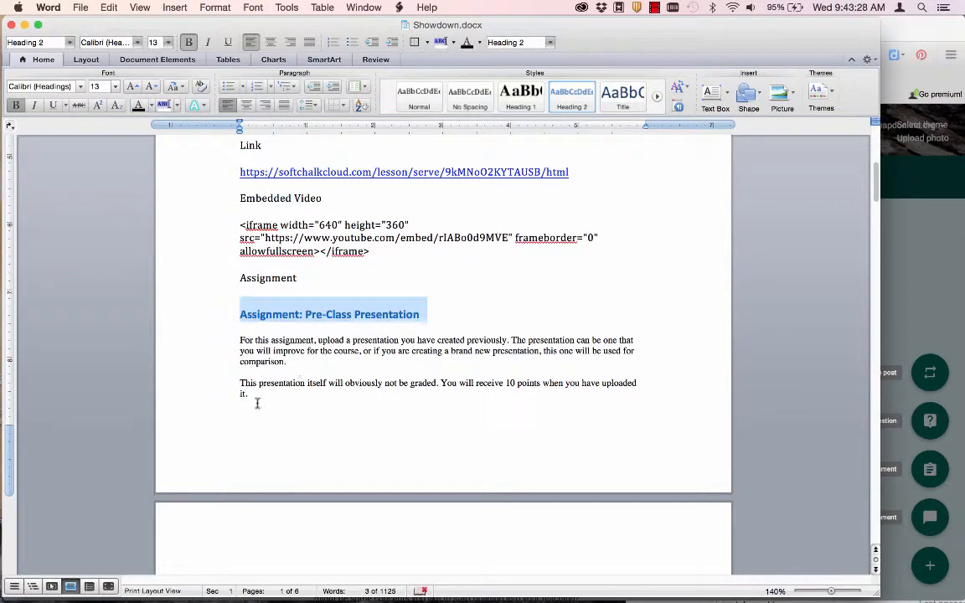
left_click_drag(257, 403, 225, 348)
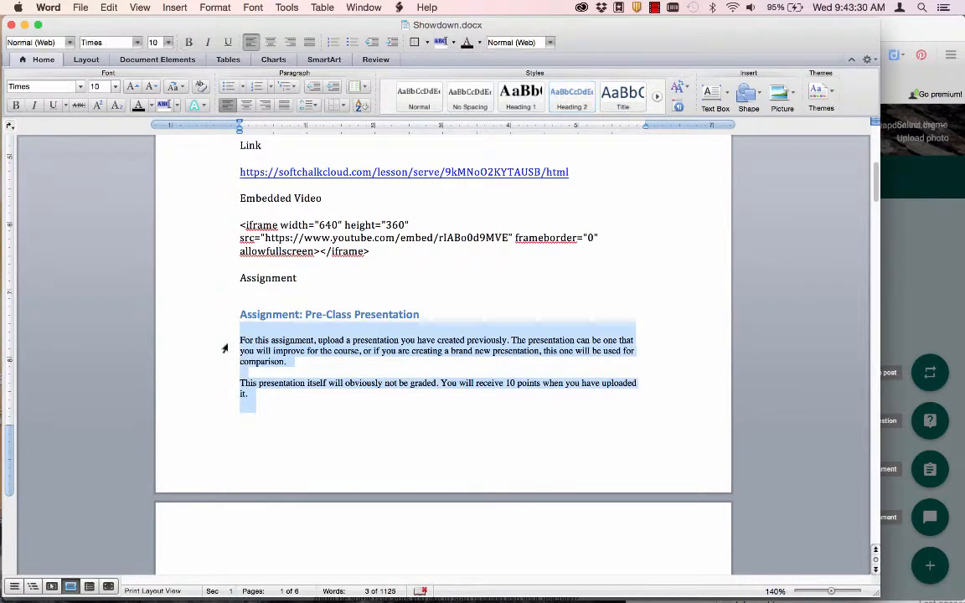
key("super+c")
key("super+Tab")
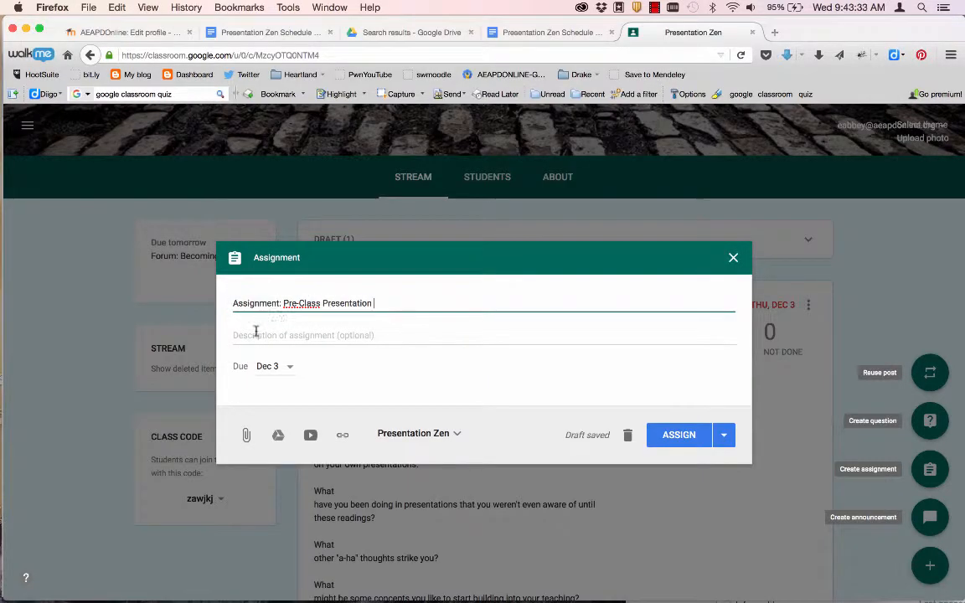
- Paste the two instruction paragraphs as the description and assign the Pre-Class Presentation, due Dec 3
left_click(255, 334)
key("super+v")
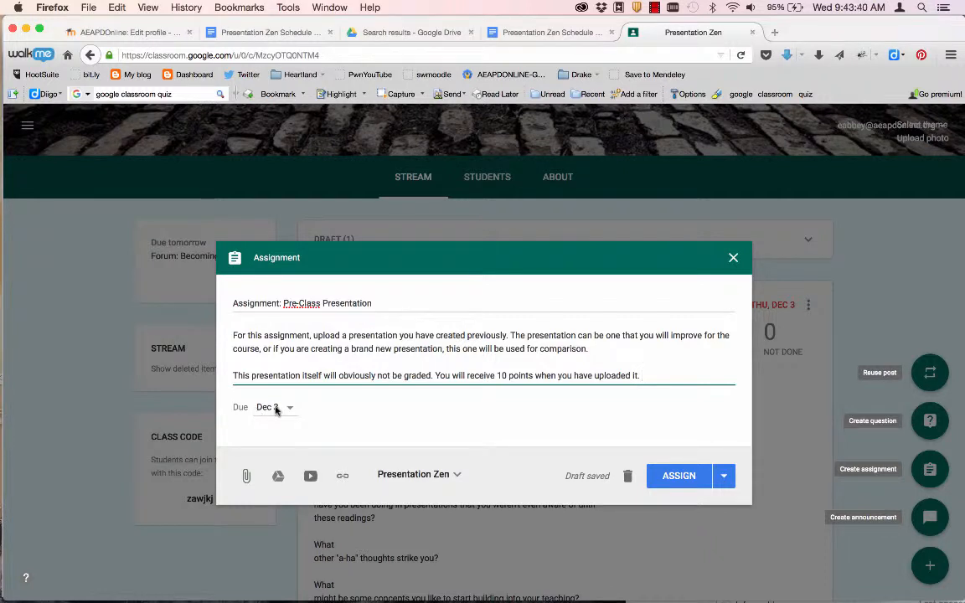
left_click(678, 476)
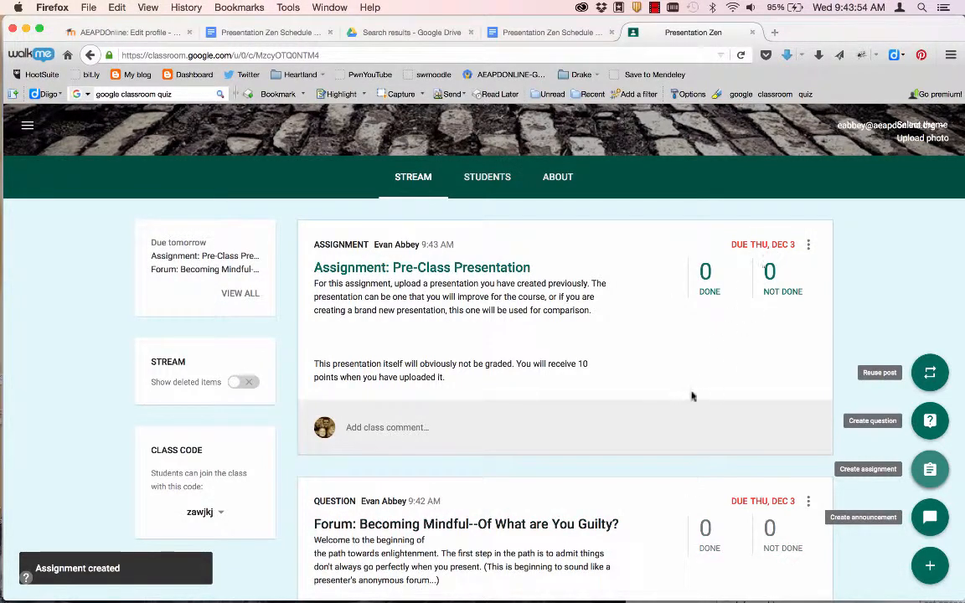
left_click(808, 244)
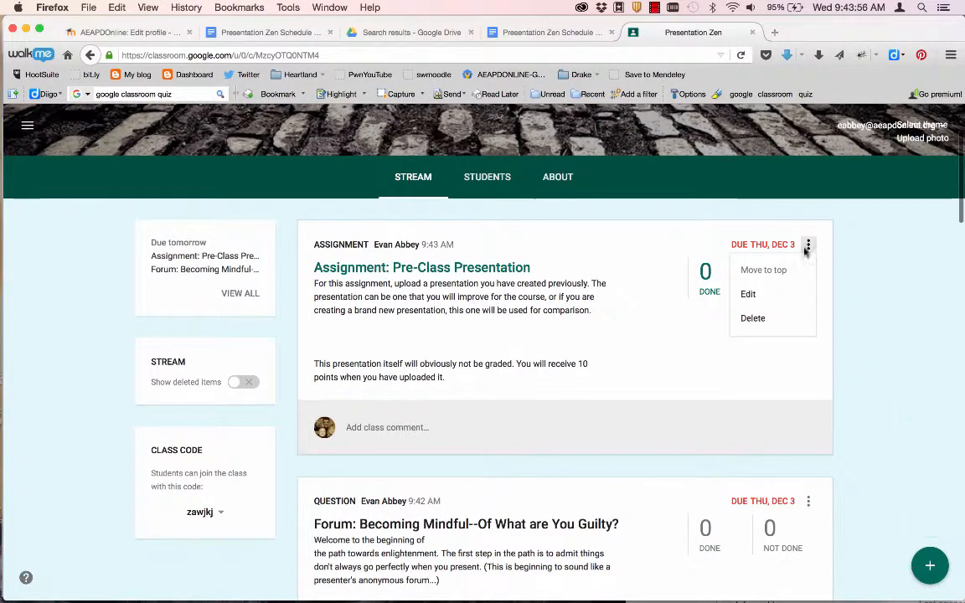
left_click(747, 294)
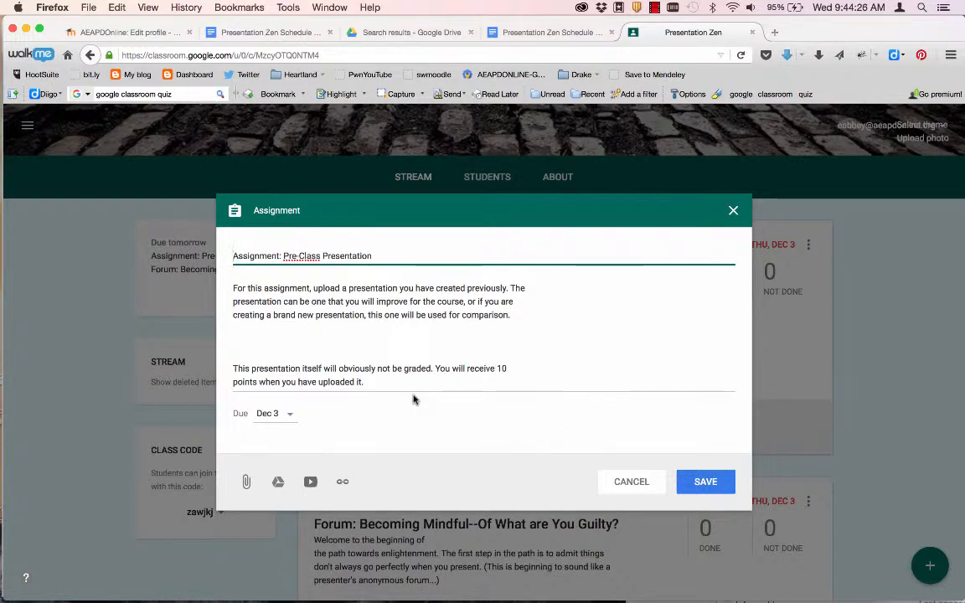
left_click(732, 212)
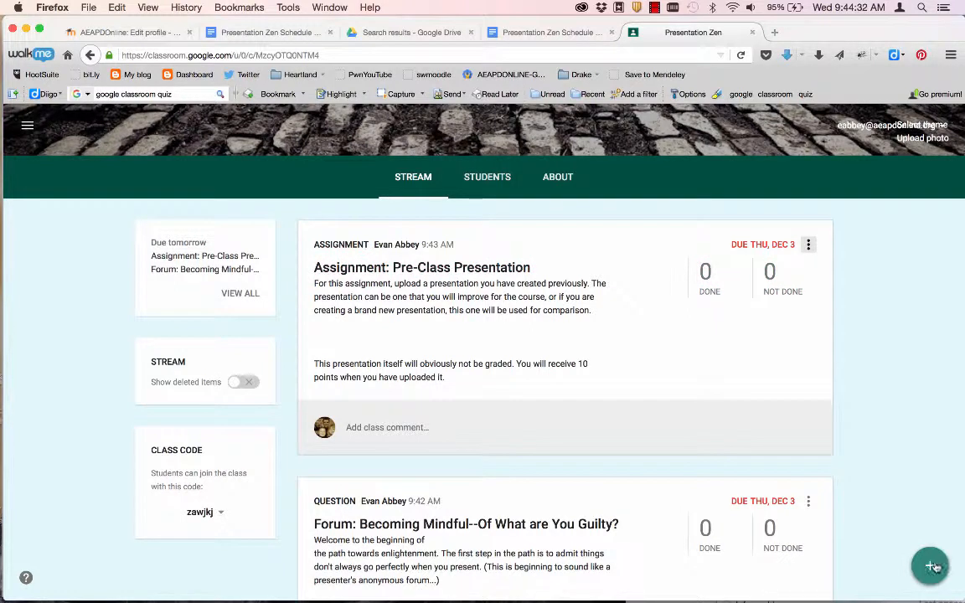
mouse_move(936, 568)
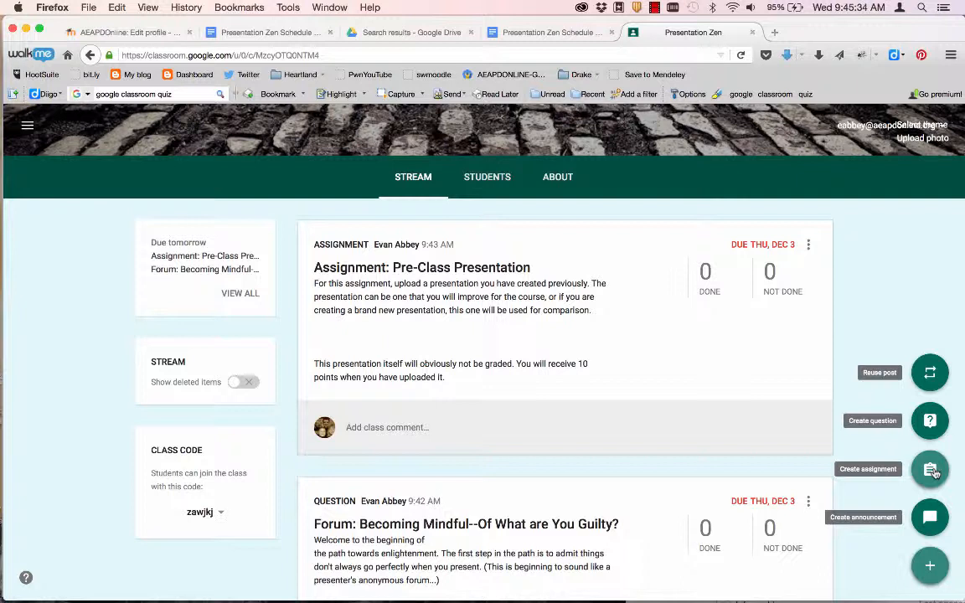
- Create an assignment titled 'Google Doc Assignment' and bring up the Google Drive file picker
left_click(929, 470)
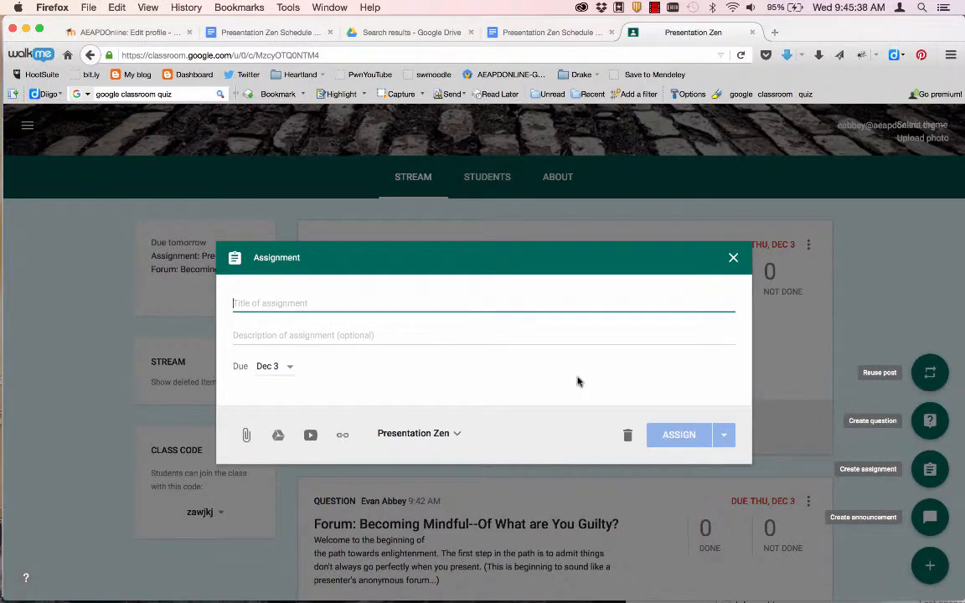
type("Google")
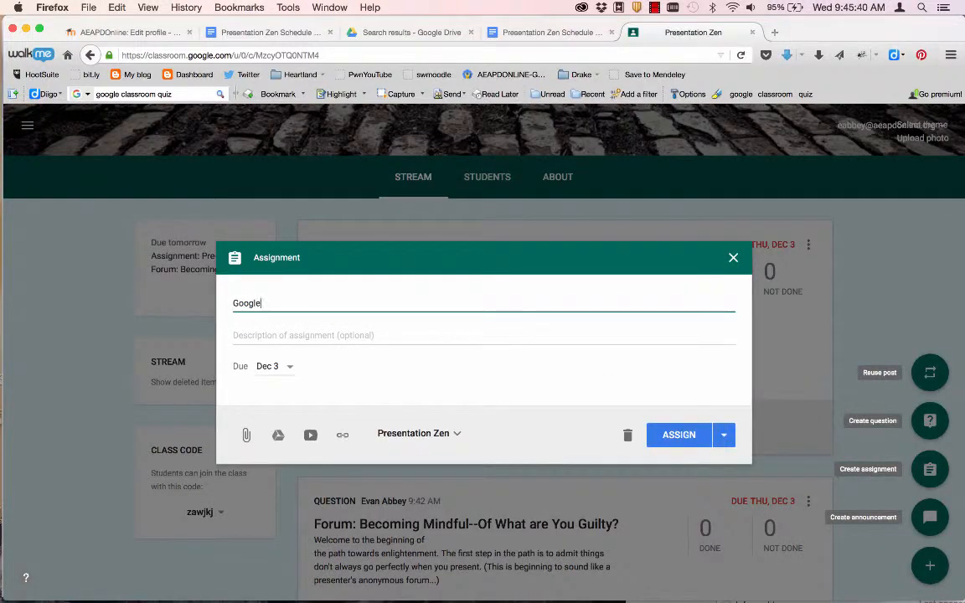
type(" Doc Assignment")
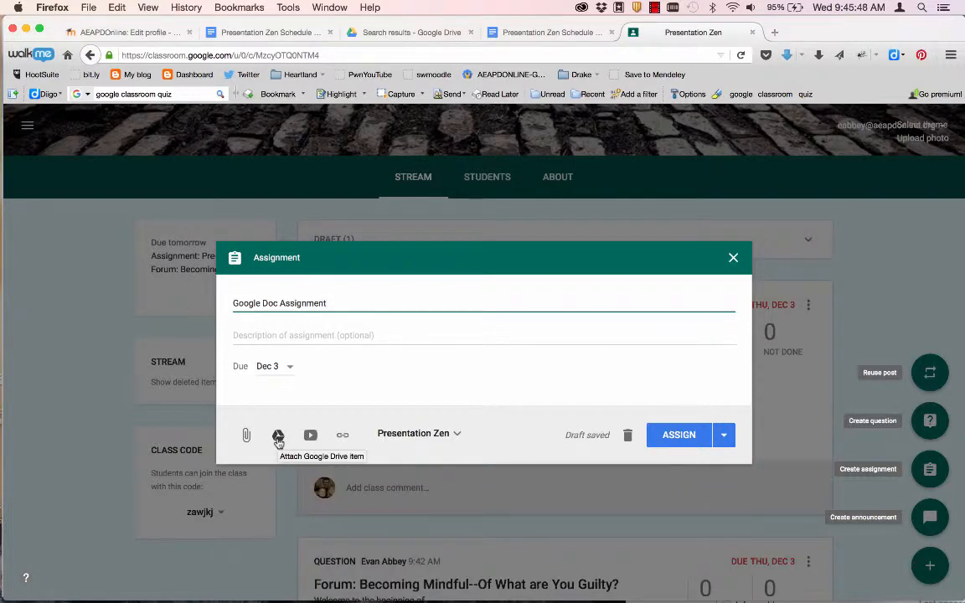
left_click(278, 436)
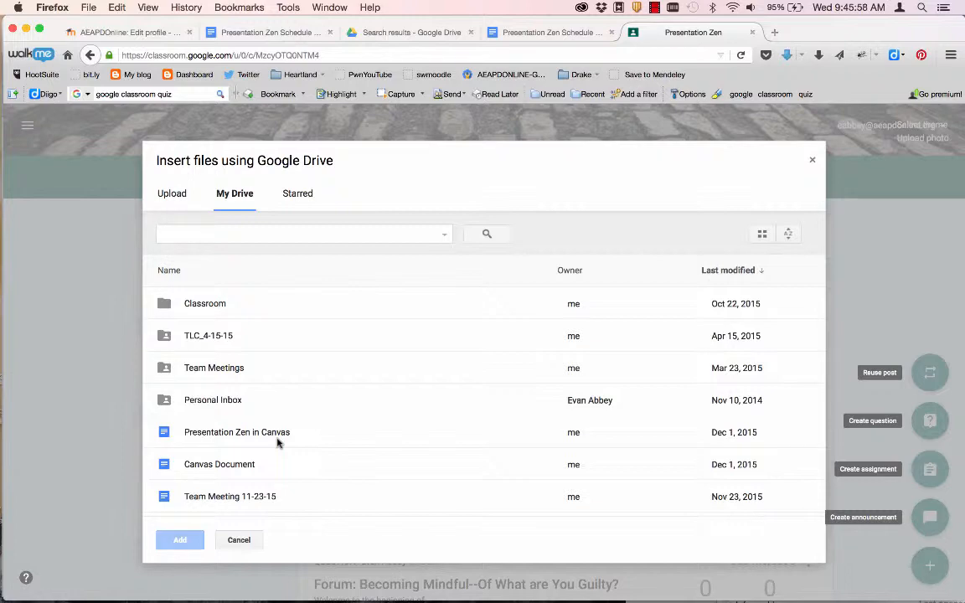
- Attach the TPLS To-Do List document from My Drive to the assignment
scroll(268, 454, "down", 5)
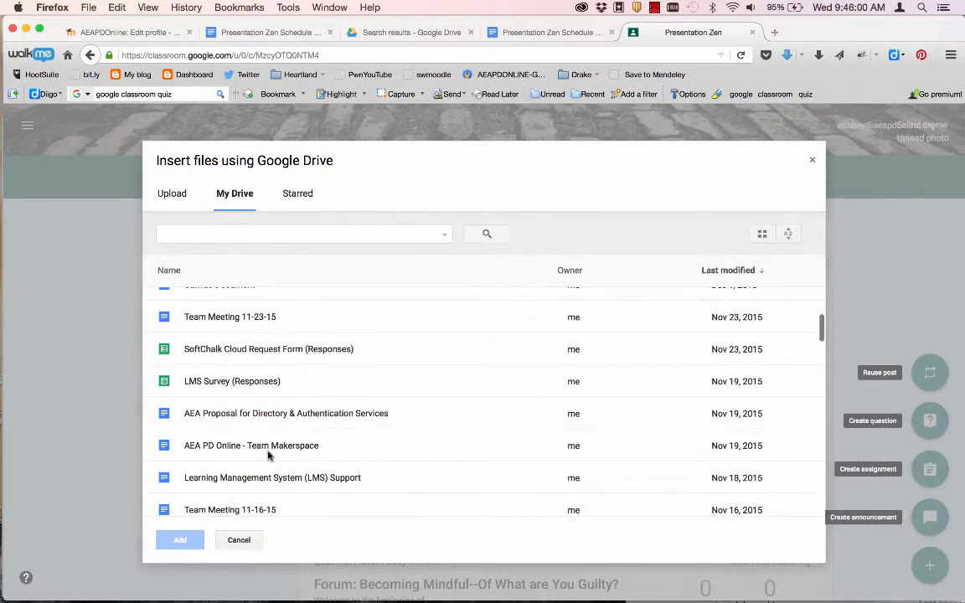
scroll(268, 455, "down", 5)
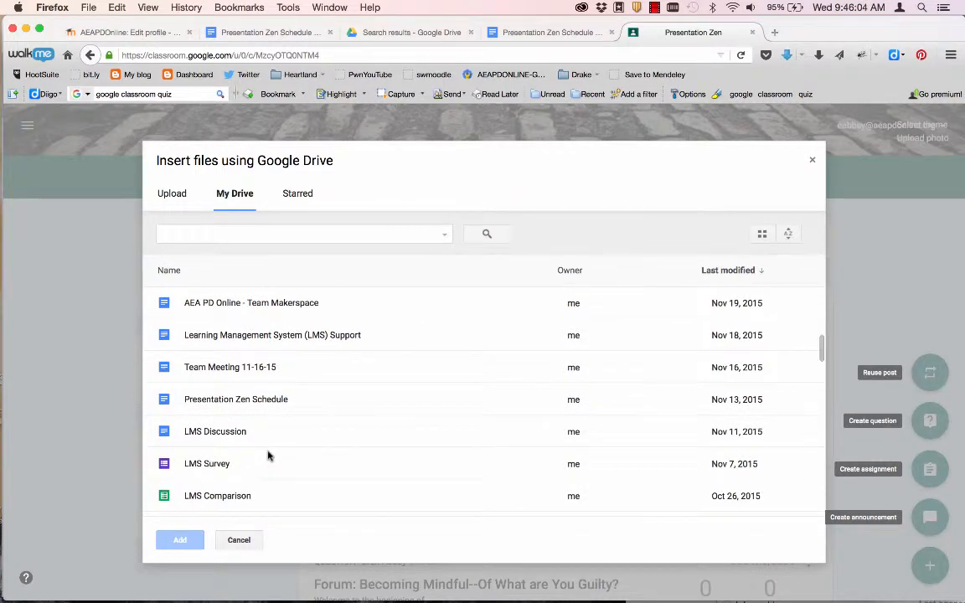
scroll(268, 455, "down", 4)
scroll(268, 455, "down", 9)
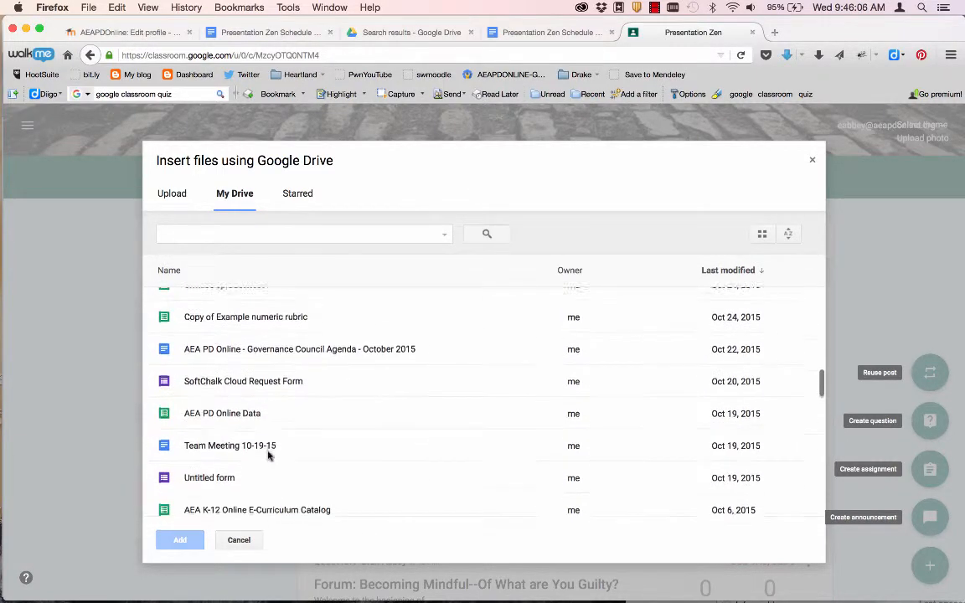
scroll(268, 454, "down", 3)
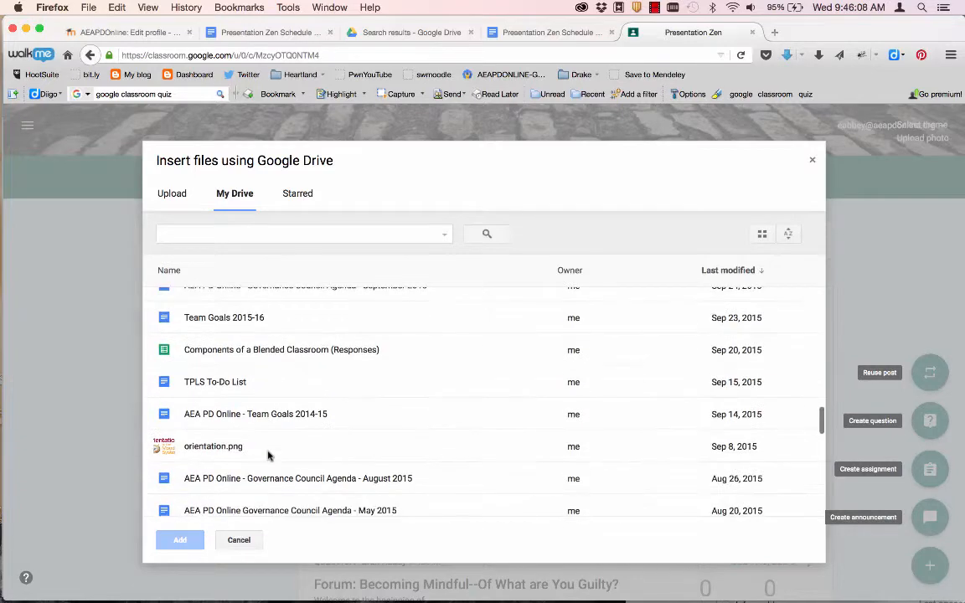
left_click(162, 383)
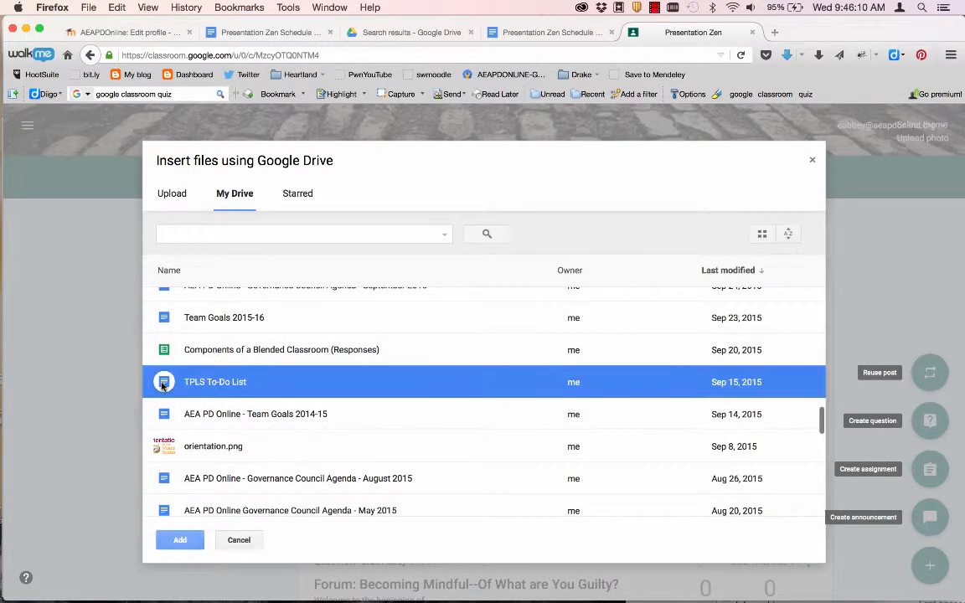
left_click(178, 539)
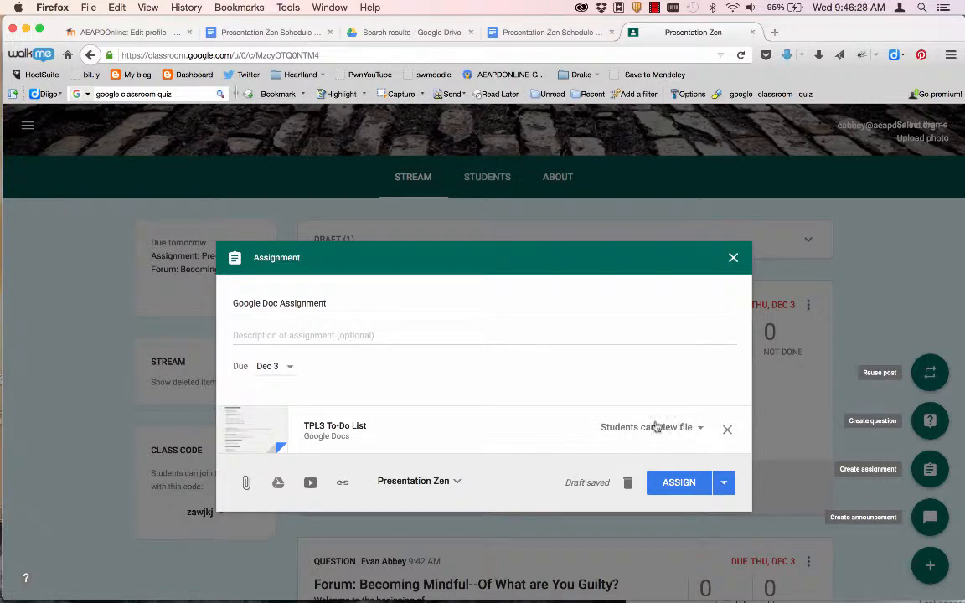
- Set the TPLS To-Do List to 'Make a copy for each student' and post the assignment
left_click(700, 429)
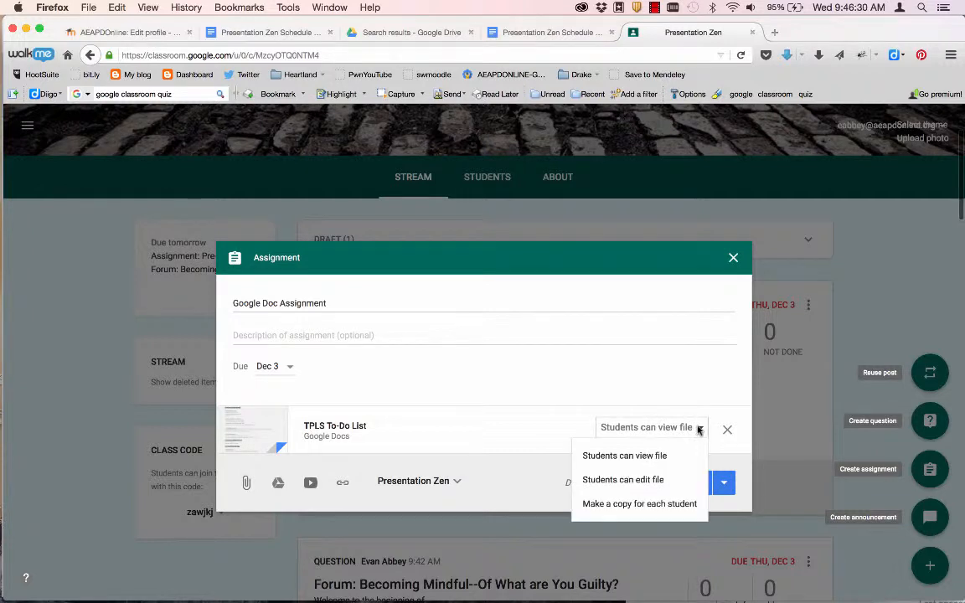
left_click(665, 481)
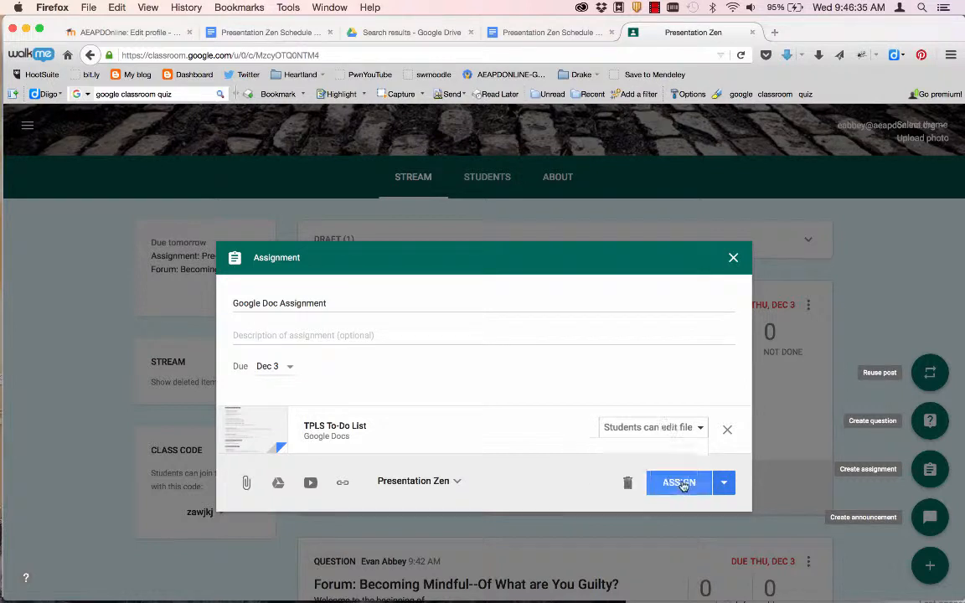
left_click(692, 428)
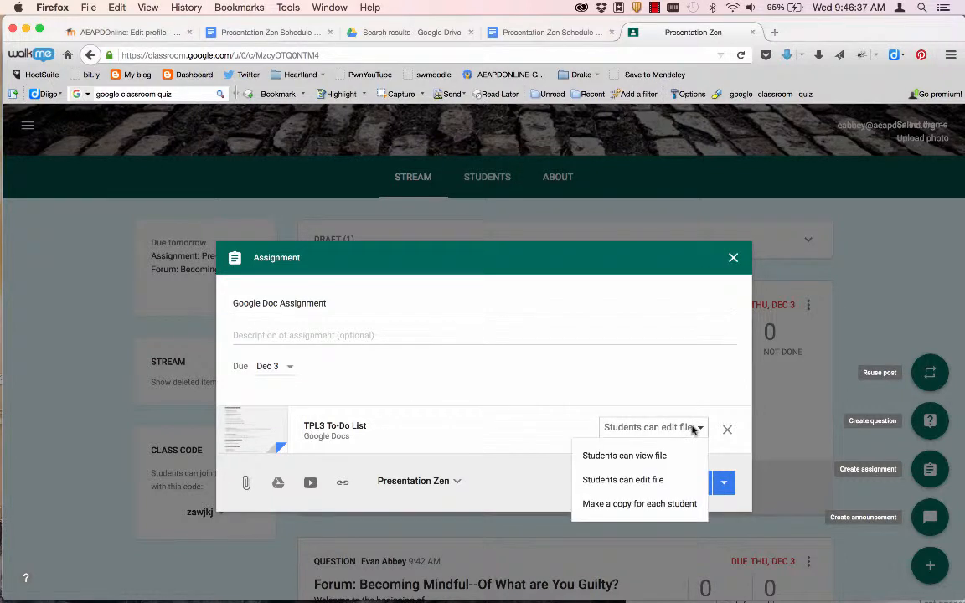
left_click(664, 504)
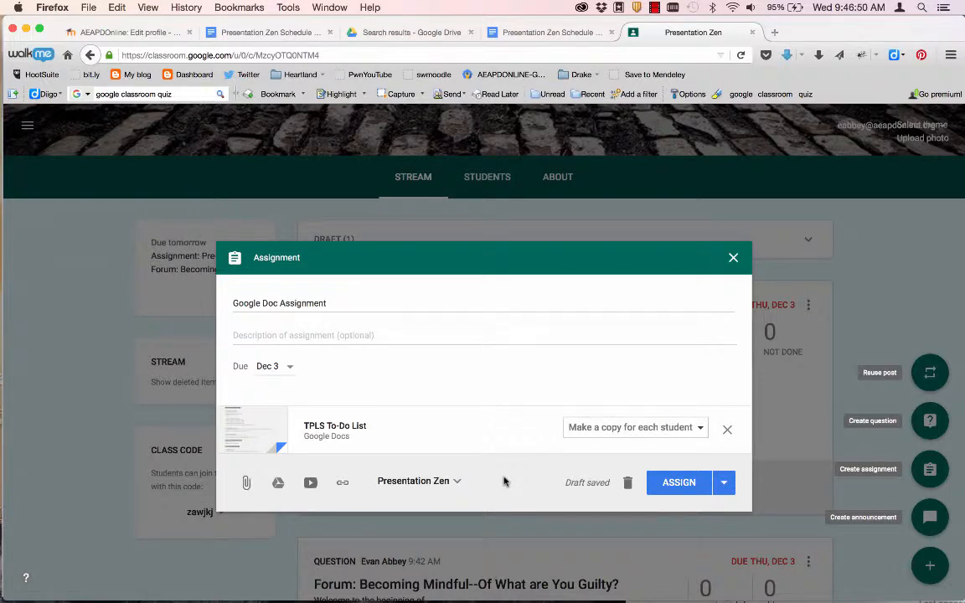
left_click(685, 483)
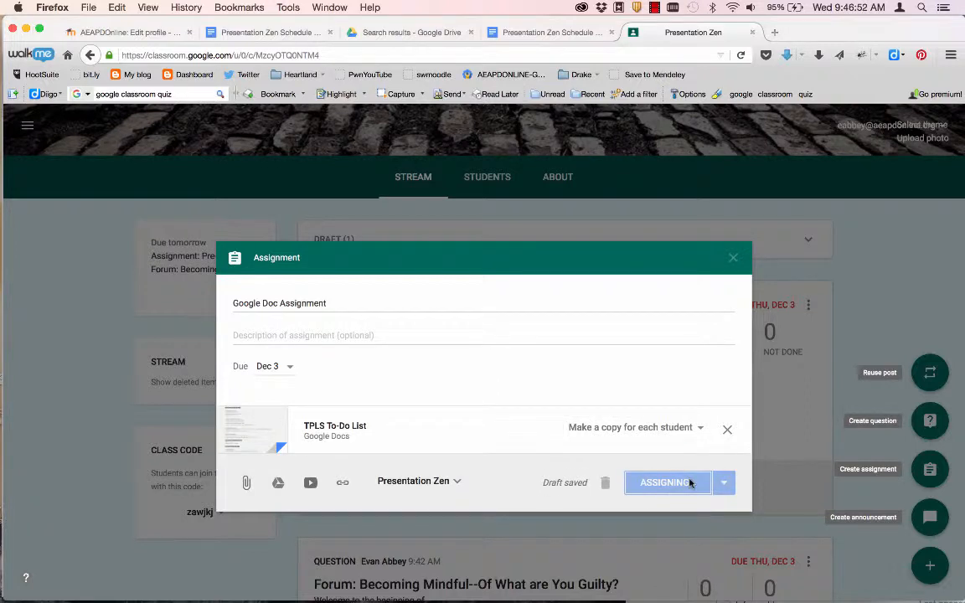
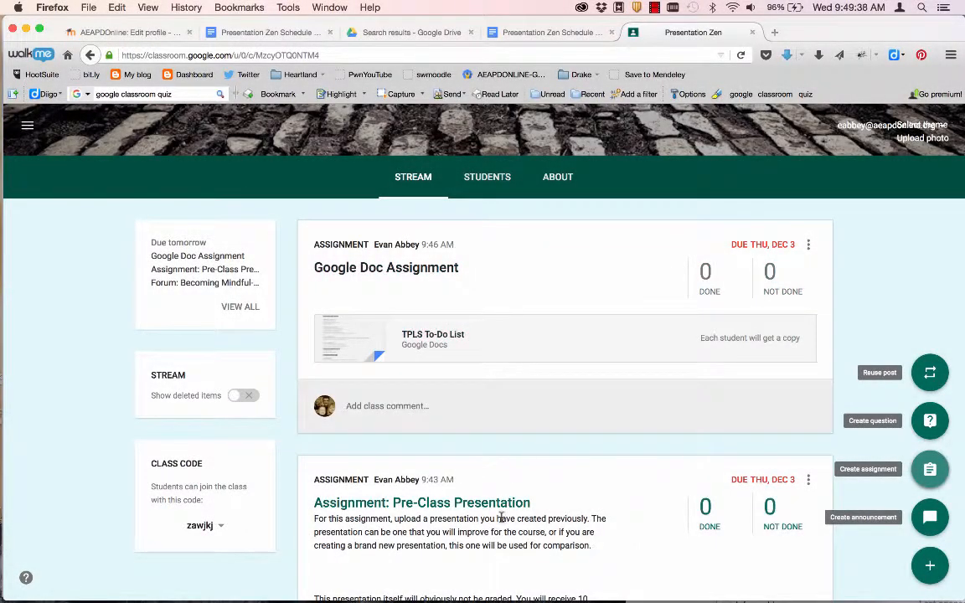
- Copy the class join code, then switch to the student account's Classes page in Chrome
scroll(501, 519, "down", 3)
scroll(501, 520, "up", 3)
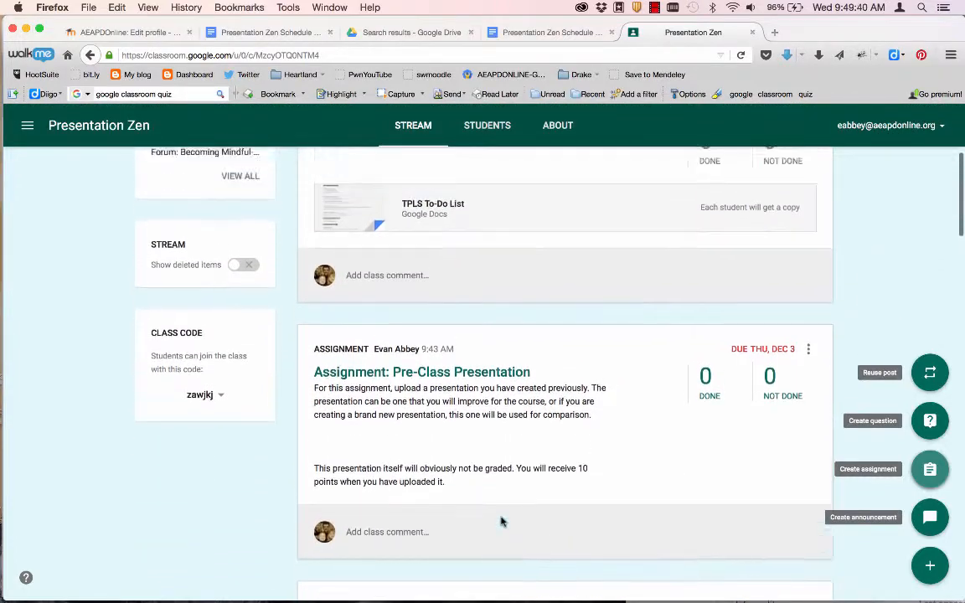
scroll(501, 519, "up", 2)
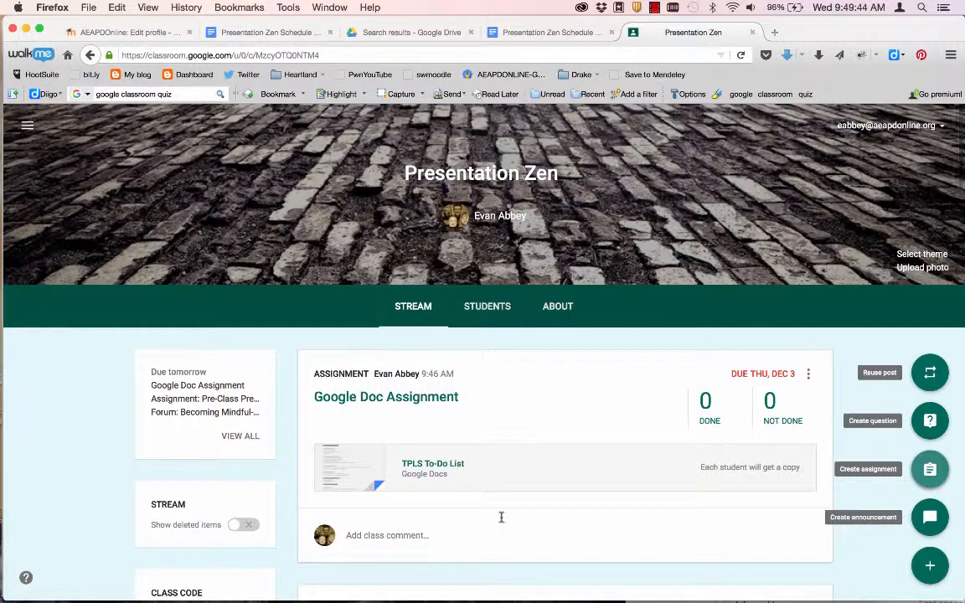
scroll(501, 517, "down", 1)
scroll(501, 516, "down", 2)
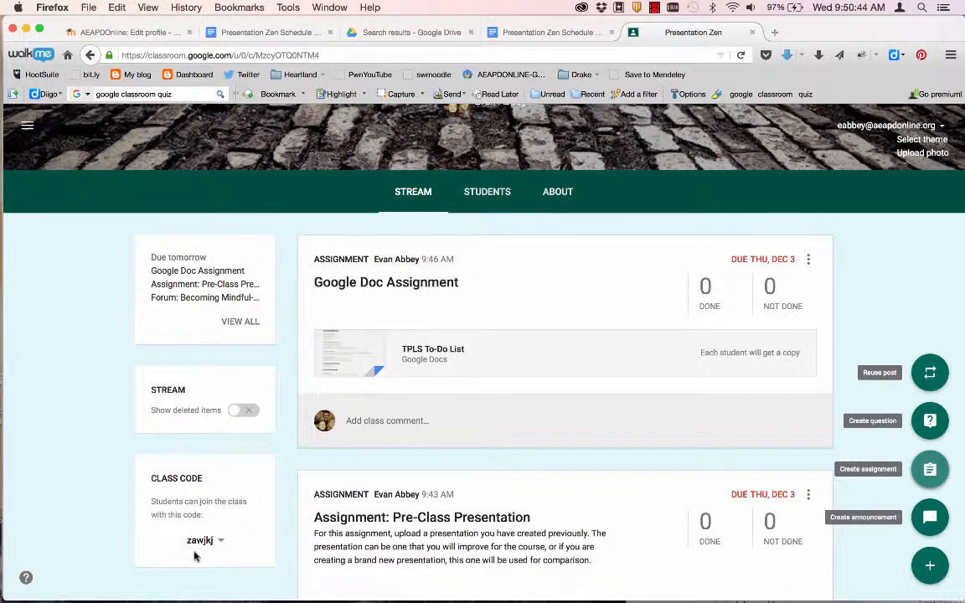
mouse_move(121, 590)
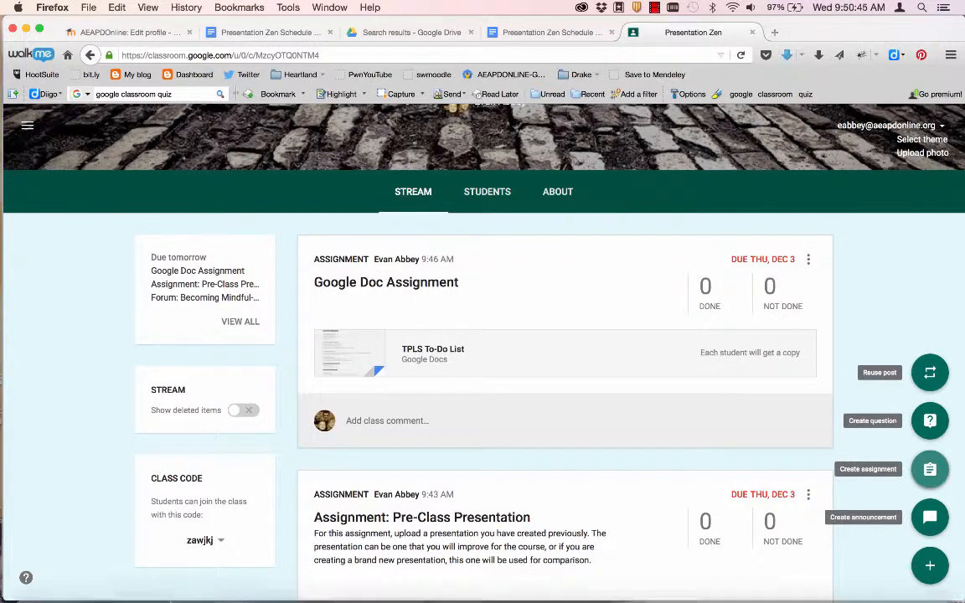
left_click(215, 542)
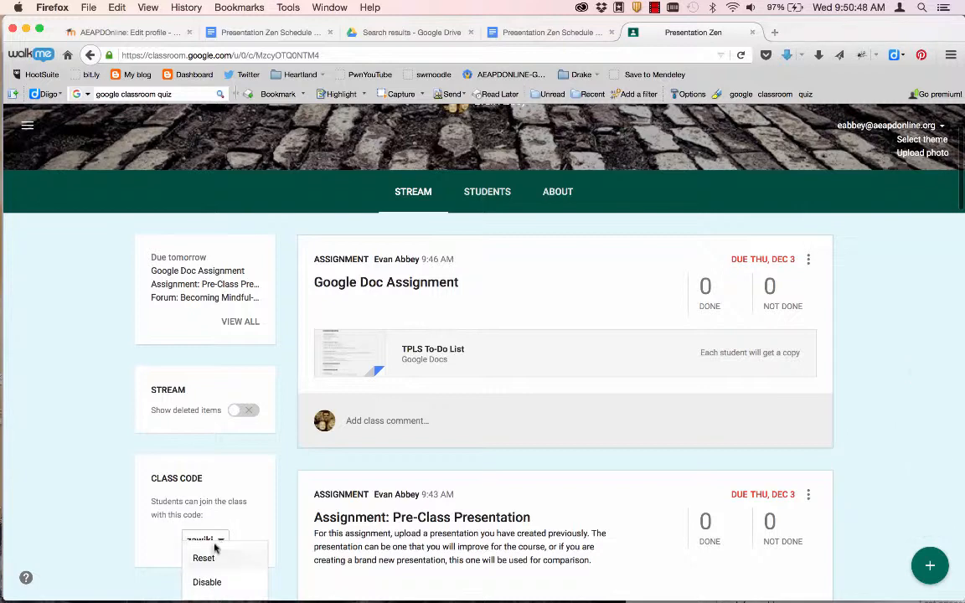
scroll(166, 526, "down", 3)
left_click(163, 522)
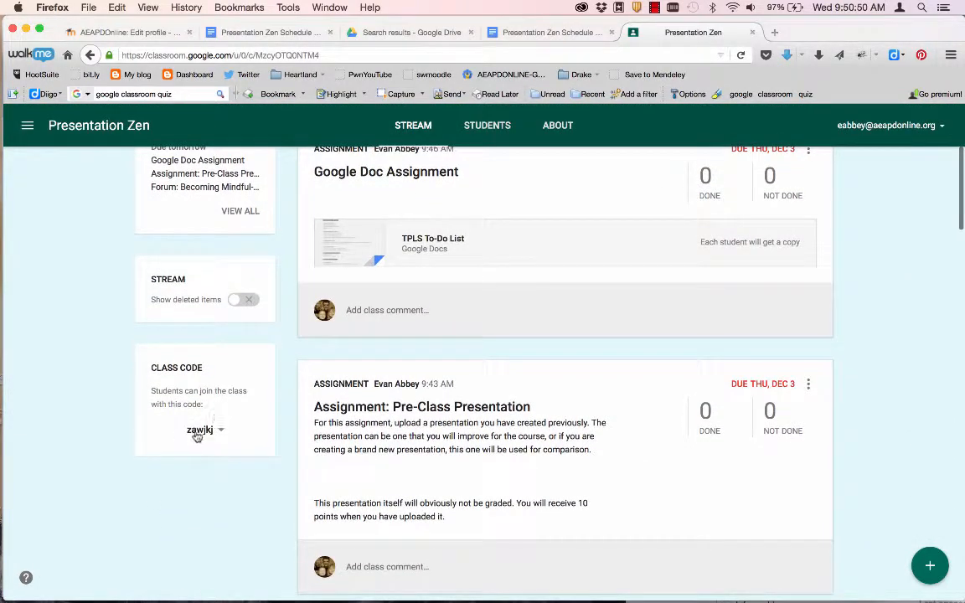
left_click(201, 430)
left_click(175, 430)
left_click(190, 431)
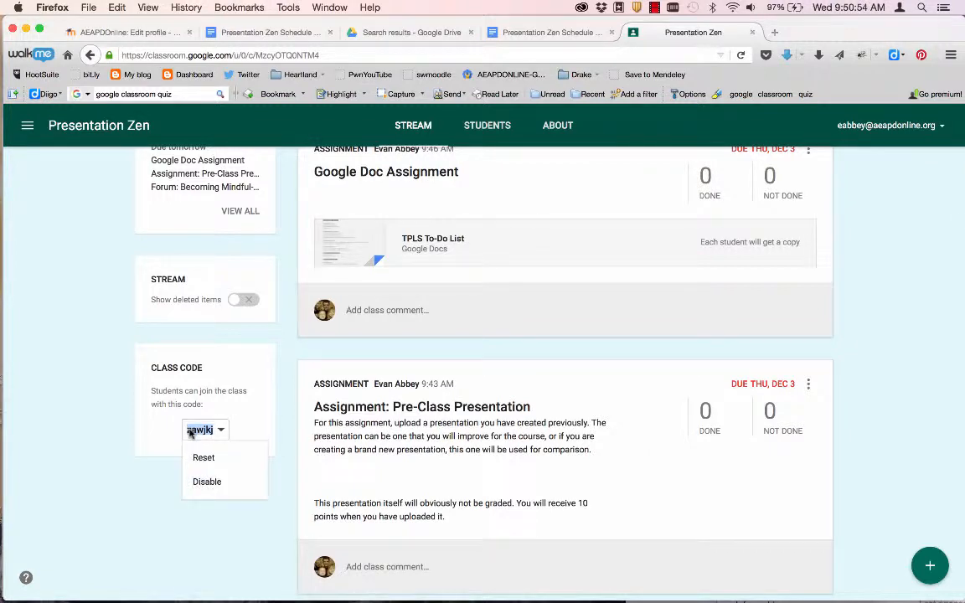
key("super+Tab")
key("super+Tab")
key("super+Tab")
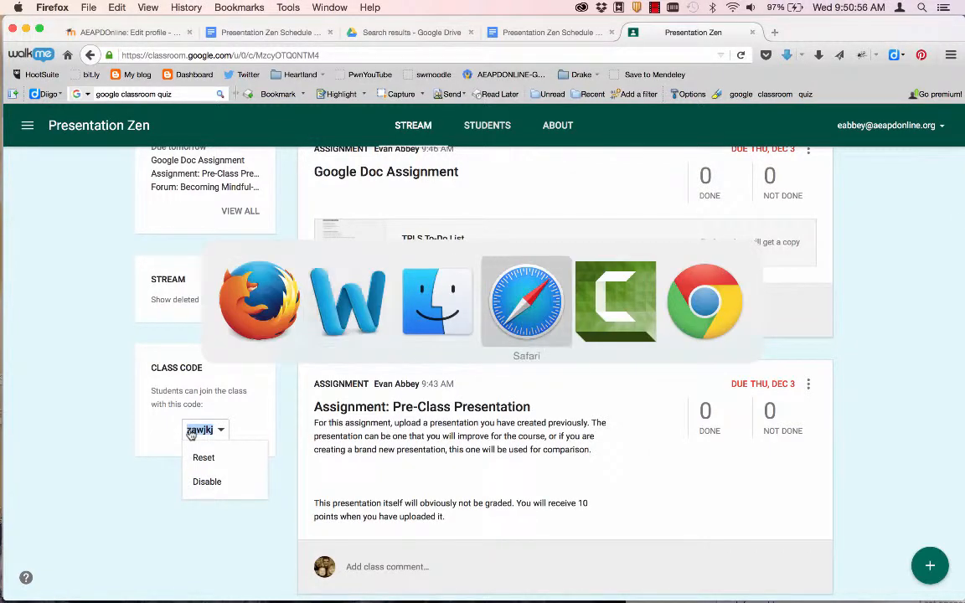
key("super+Tab")
key("super+Tab")
key("super+Tab")
key("super+Tab")
key("super+Tab")
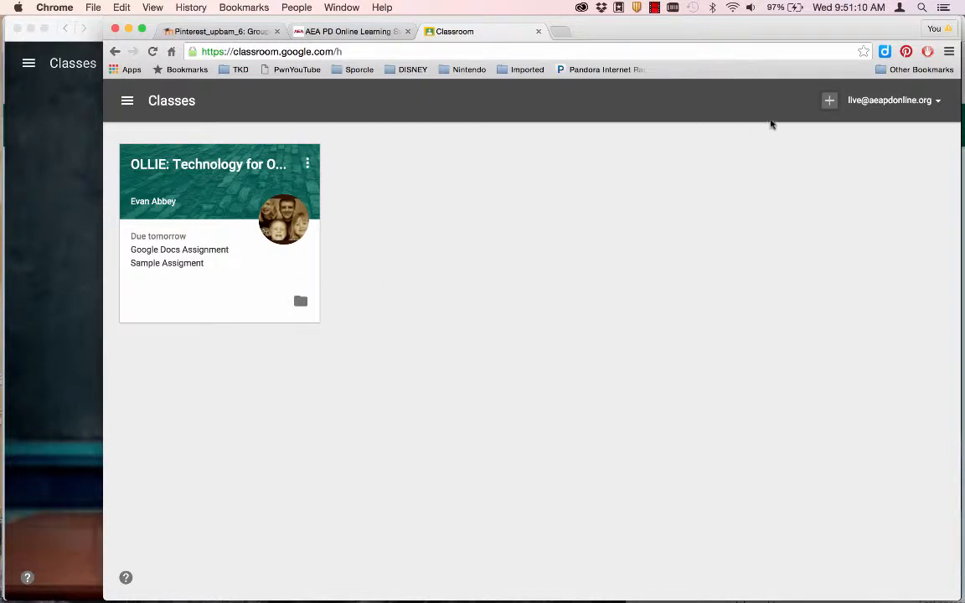
- Enter the teacher's class code in the student account's Join class dialog and confirm
left_click(828, 102)
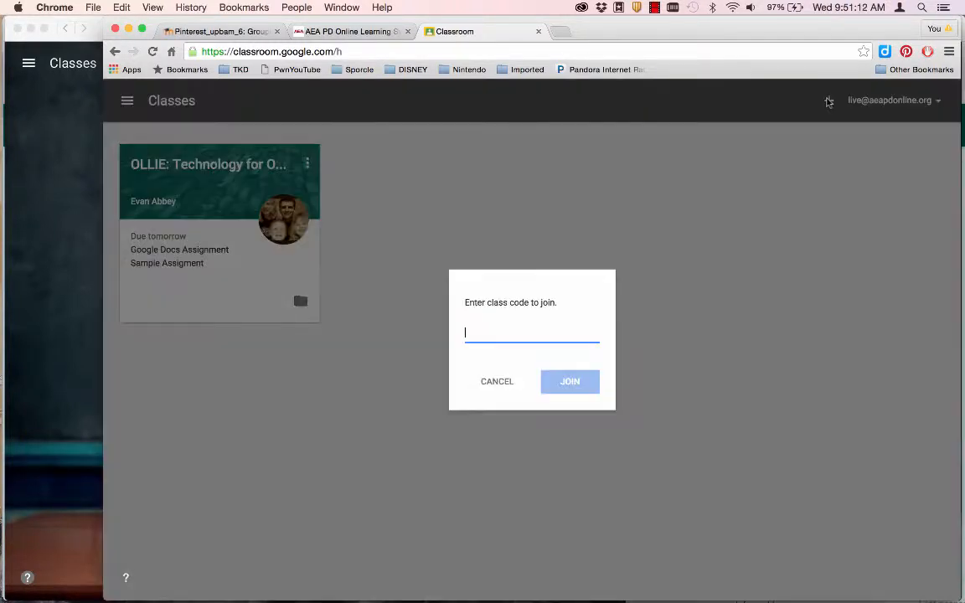
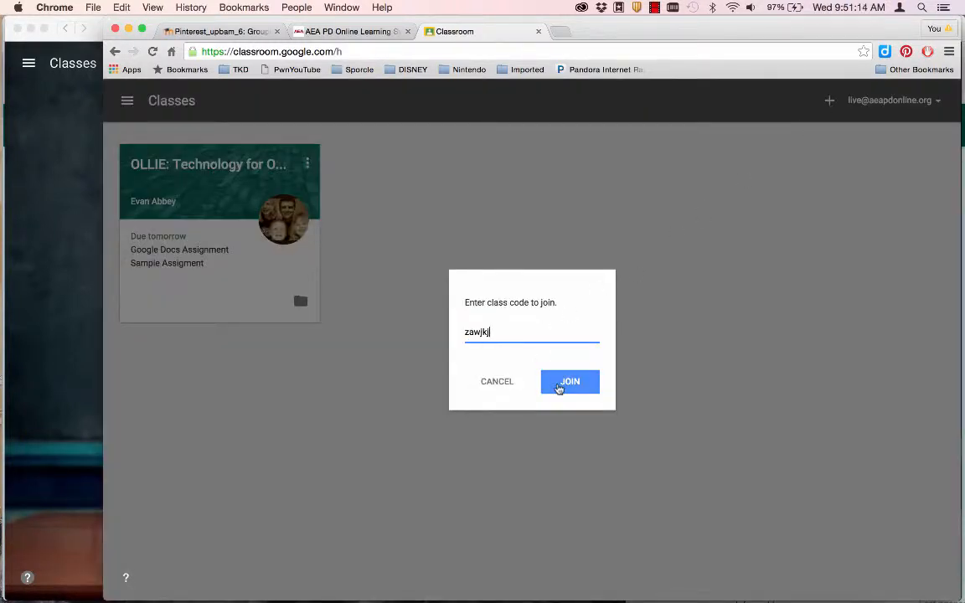
left_click(563, 384)
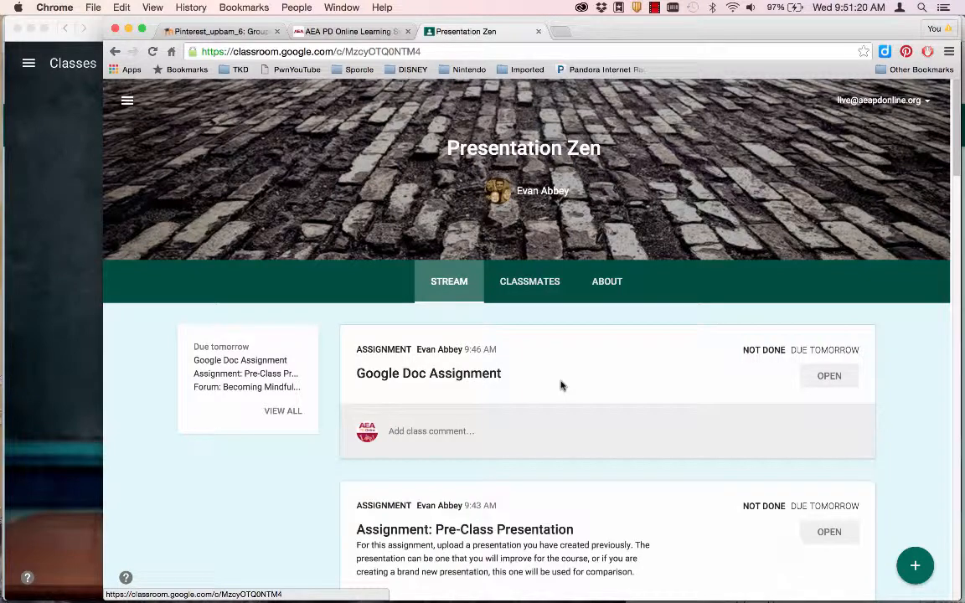
- Play the YouTube video in the Presentation Fail announcement on the stream
scroll(562, 386, "down", 2)
scroll(562, 386, "up", 2)
scroll(562, 386, "down", 1)
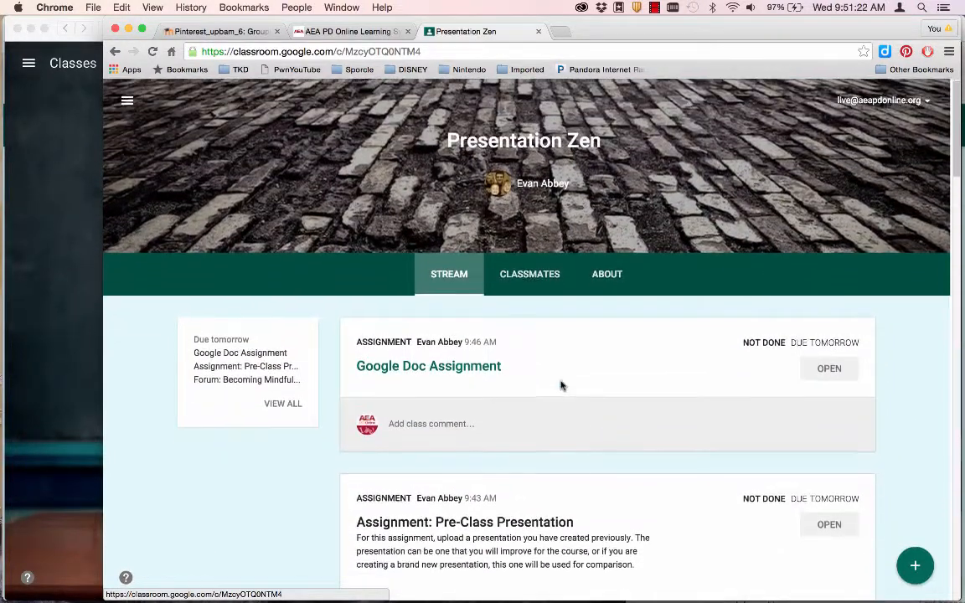
scroll(502, 427, "down", 10)
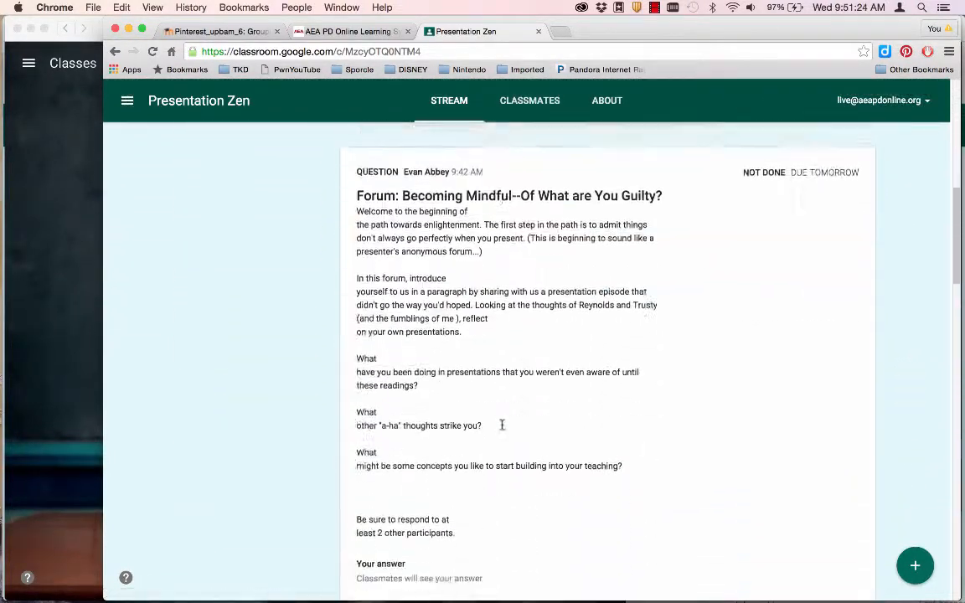
scroll(502, 425, "down", 15)
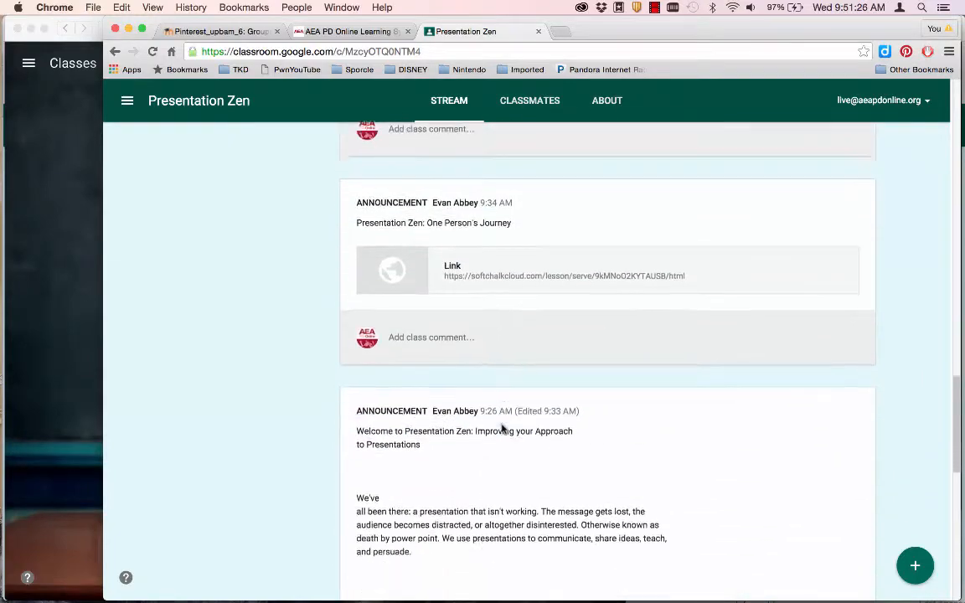
scroll(502, 428, "down", 15)
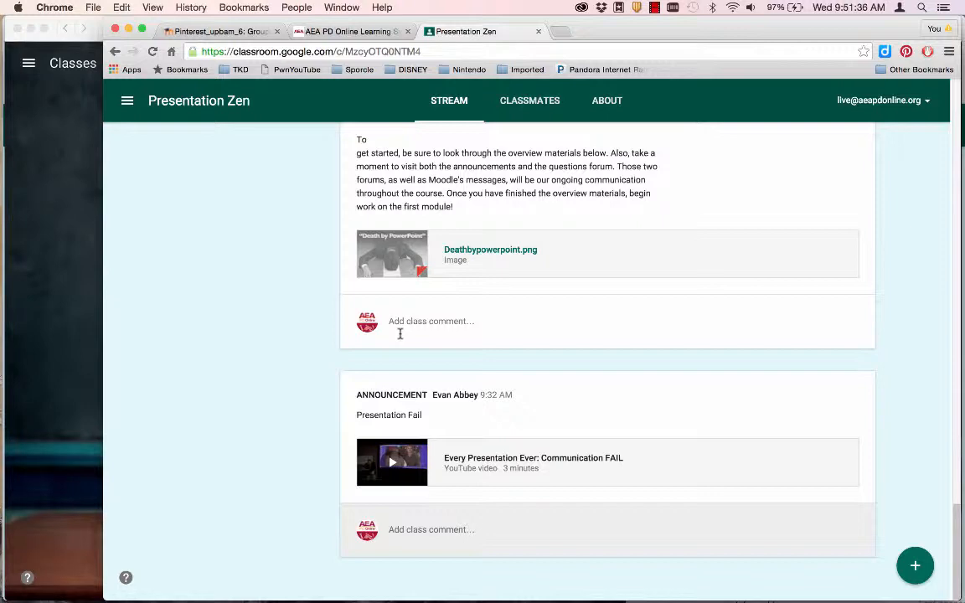
scroll(399, 333, "up", 5)
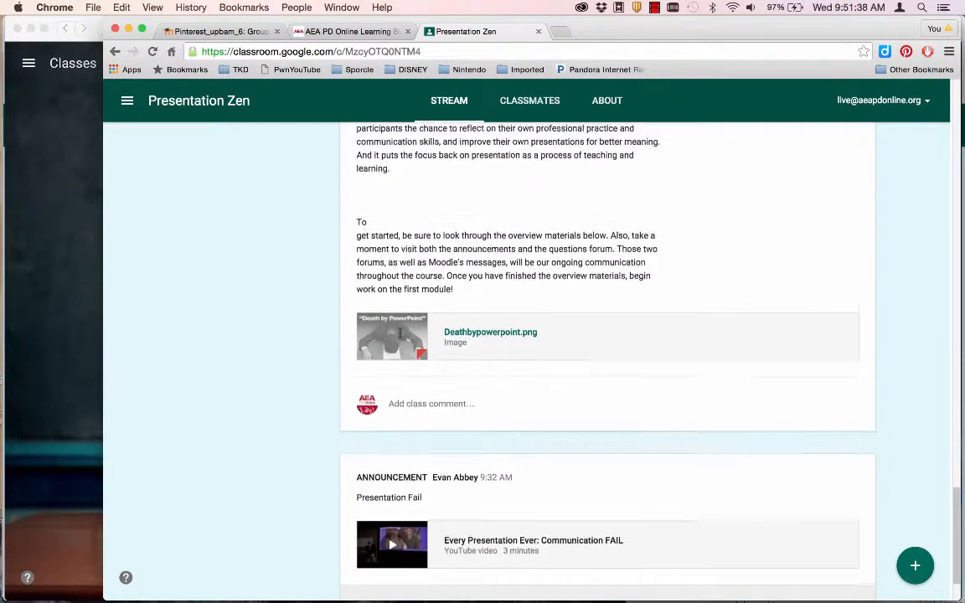
scroll(400, 336, "down", 5)
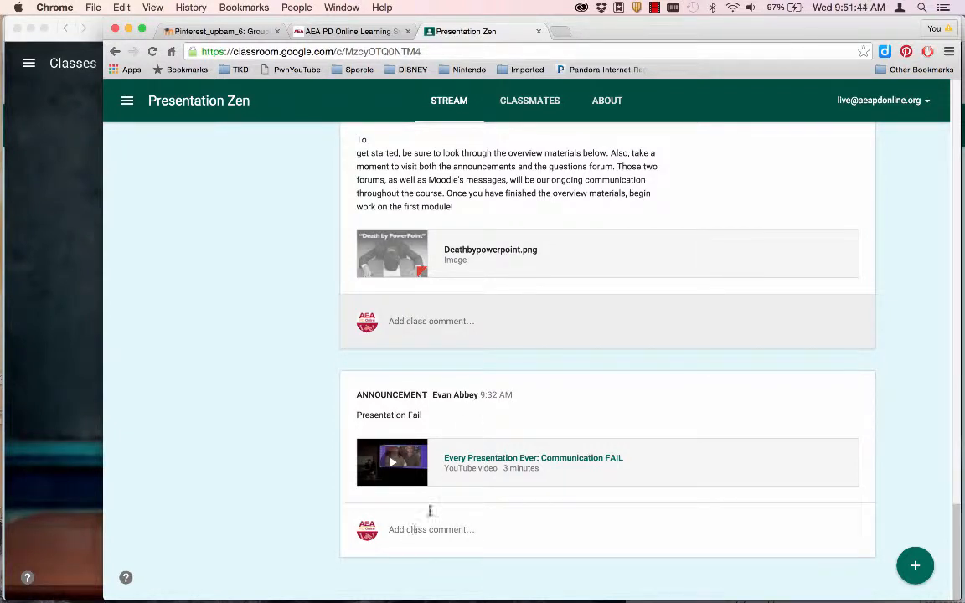
left_click(474, 458)
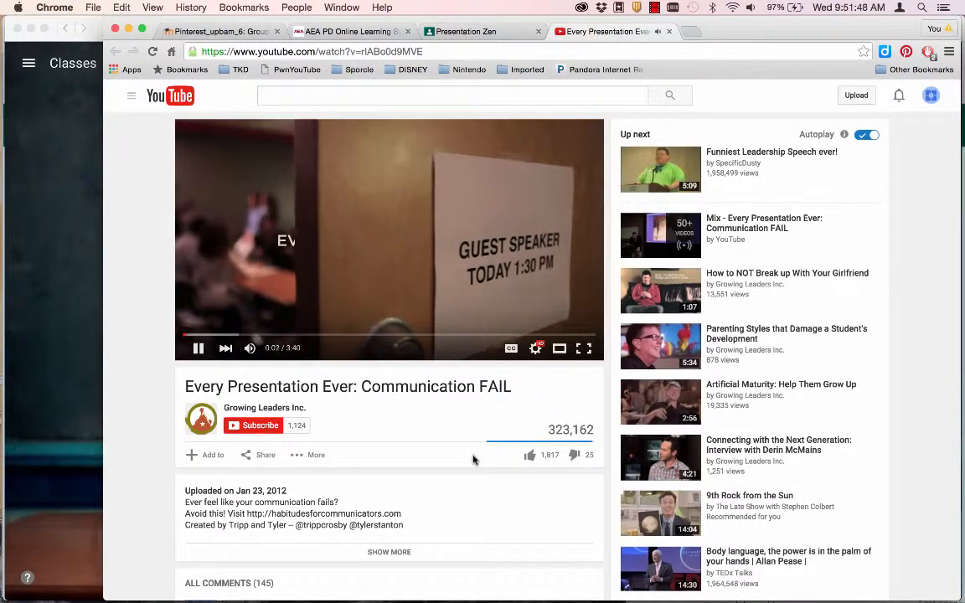
key("super+w")
left_click(352, 422)
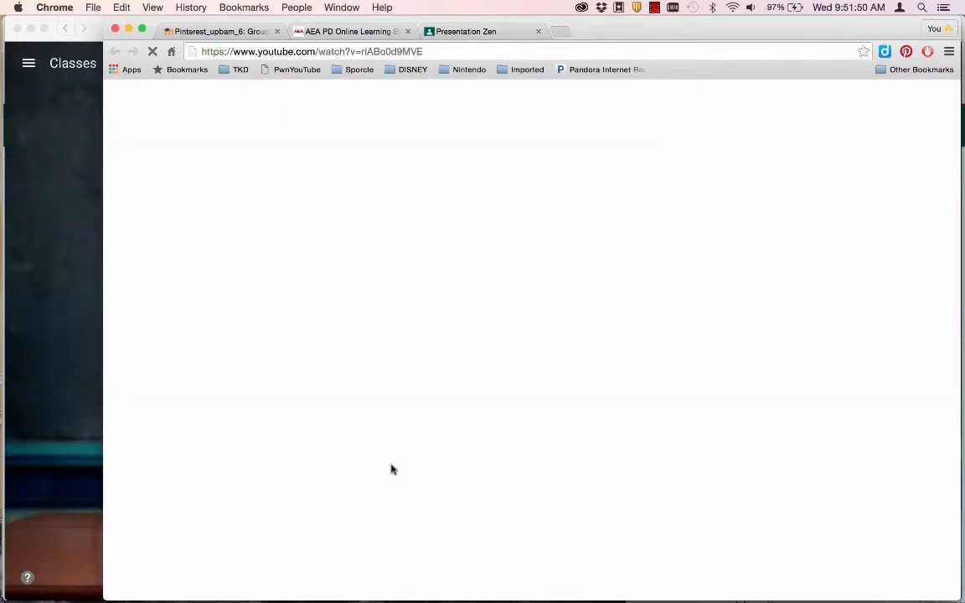
key("super+w")
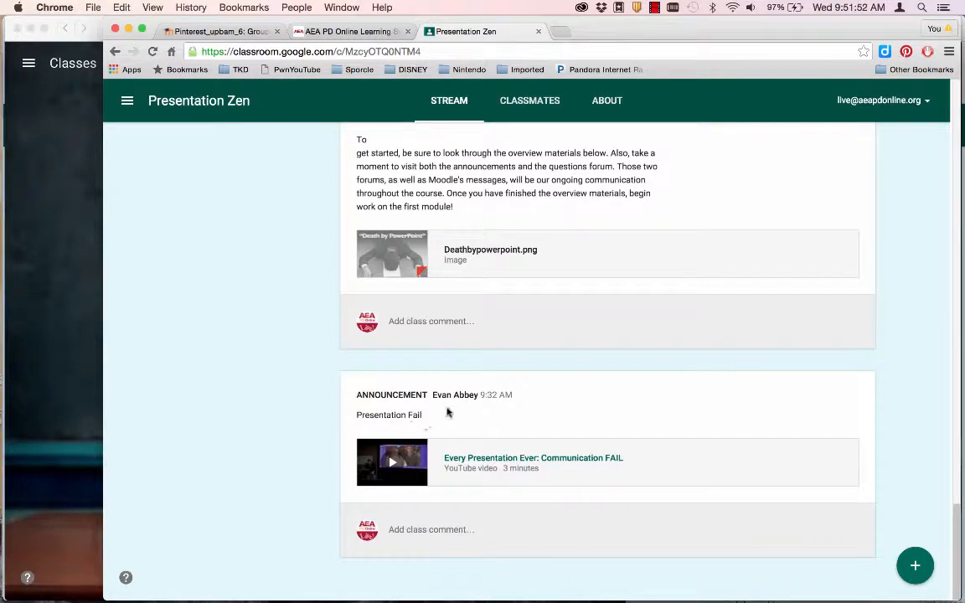
scroll(448, 410, "up", 5)
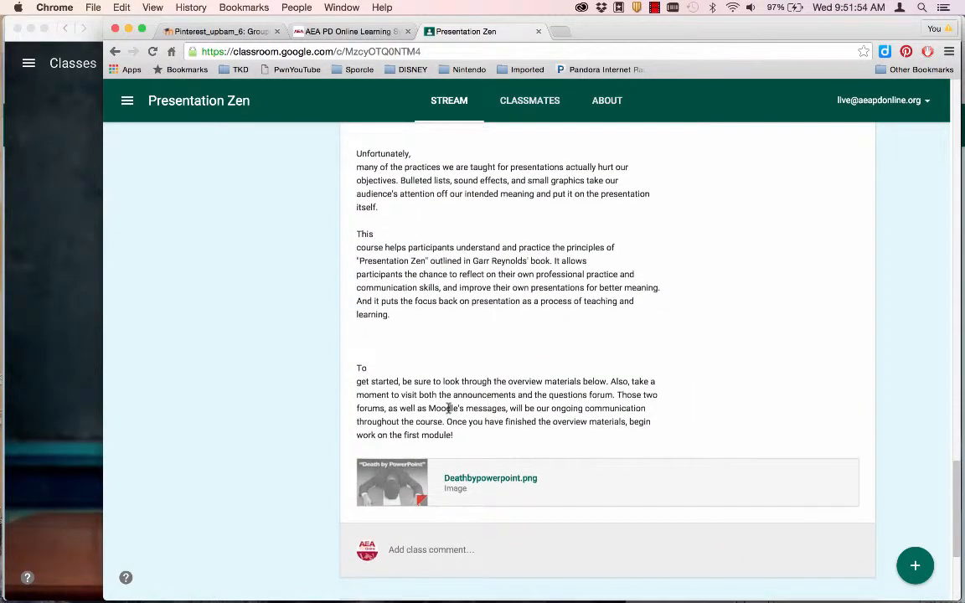
scroll(448, 408, "up", 10)
scroll(448, 410, "up", 3)
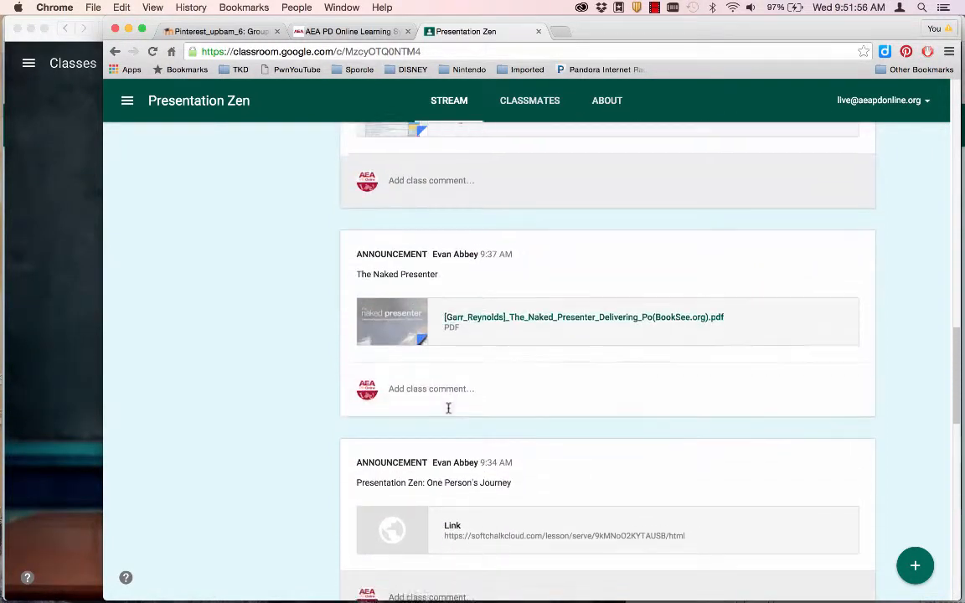
left_click(453, 506)
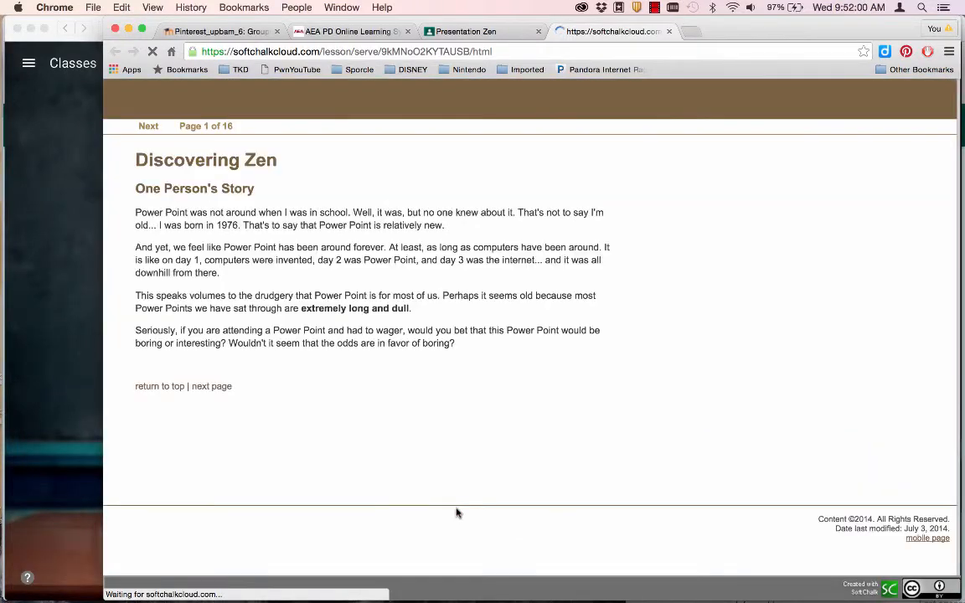
key("super+w")
scroll(458, 514, "up", 6)
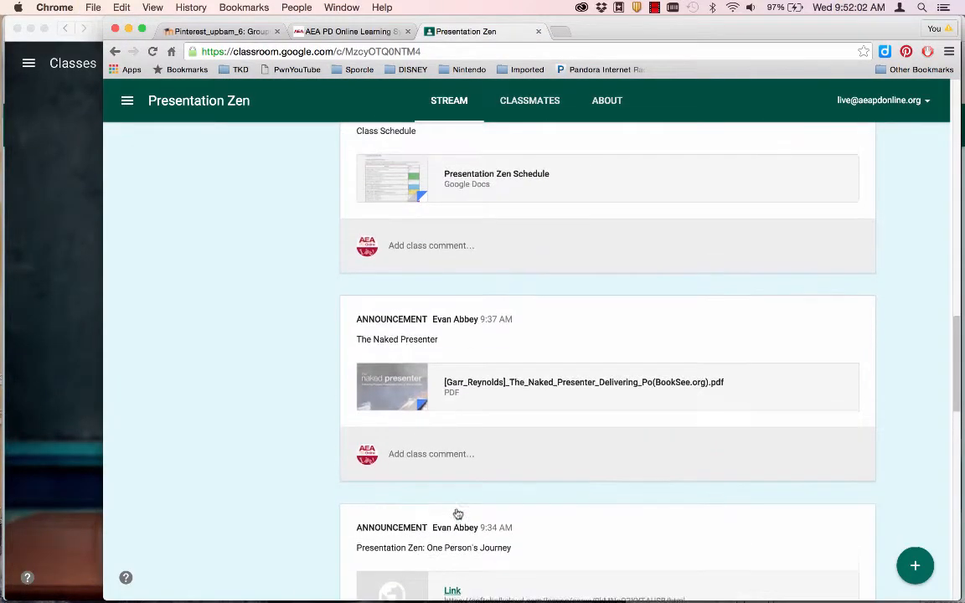
scroll(456, 512, "down", 2)
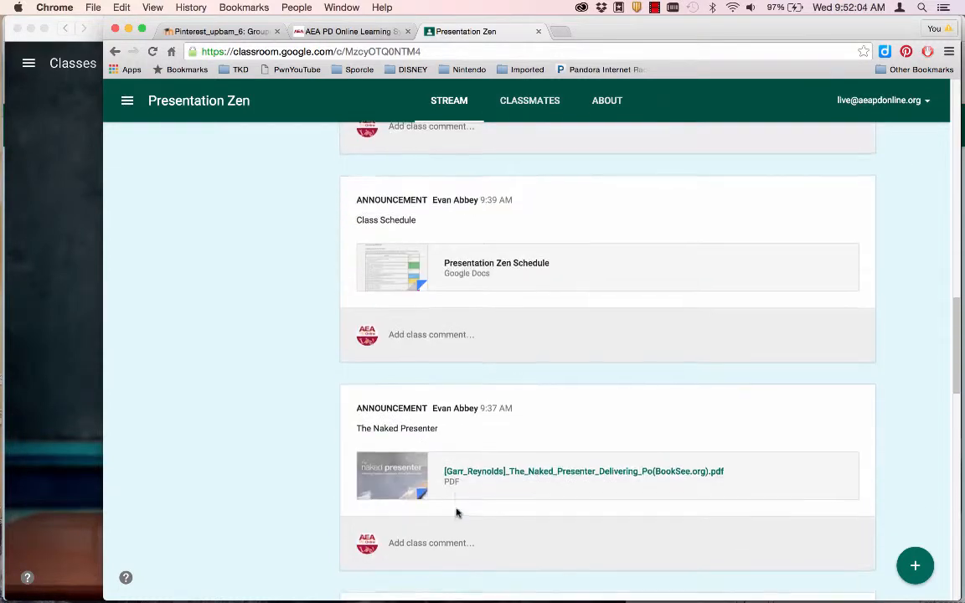
left_click(488, 474)
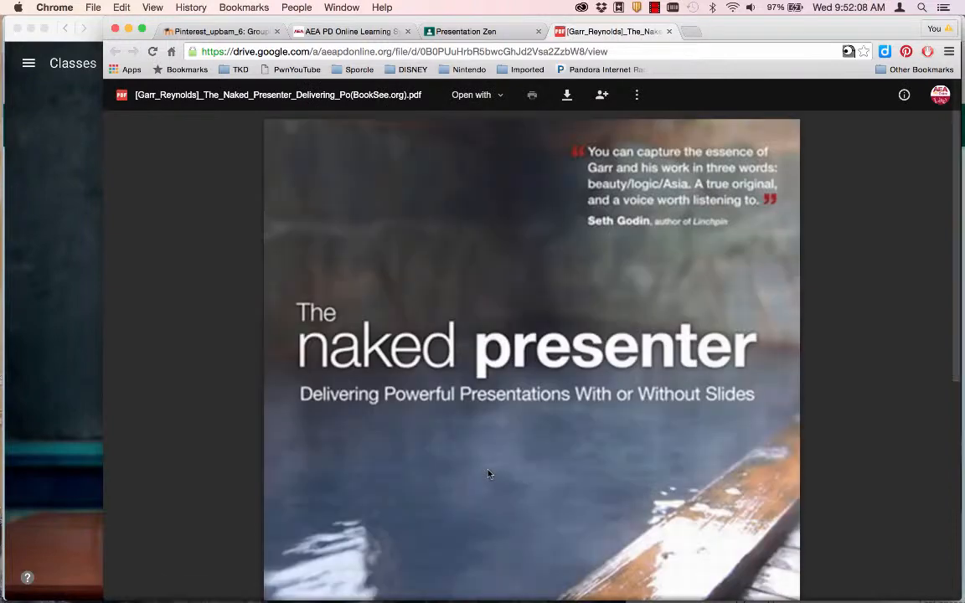
key("super+w")
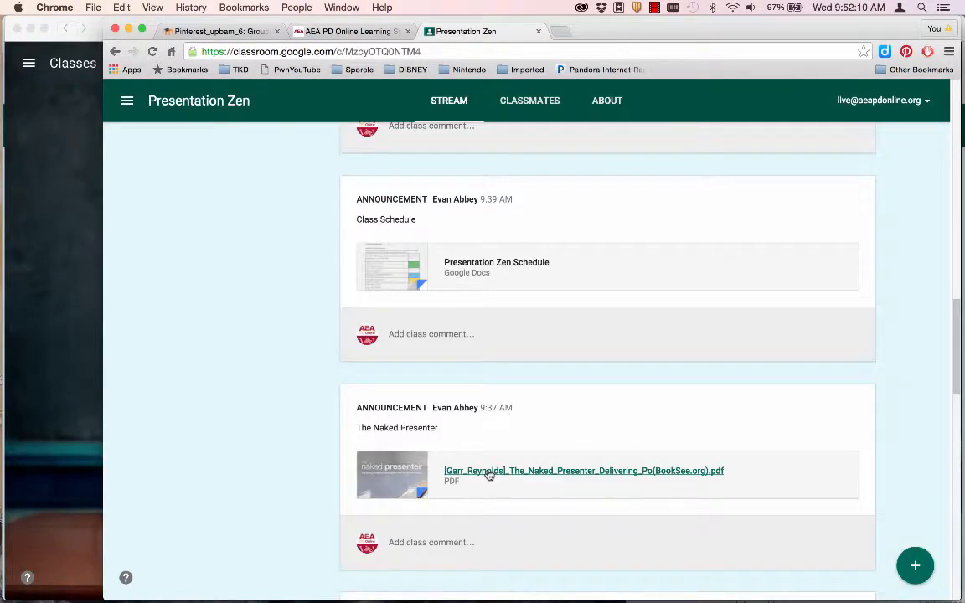
scroll(488, 474, "up", 3)
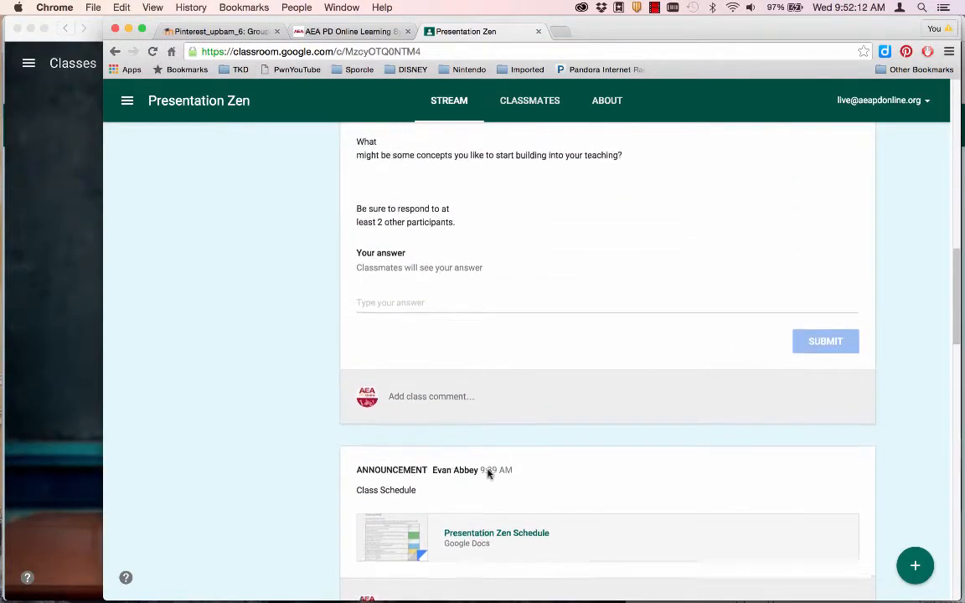
- Post the class comment 'This is my reply!' on the forum question
scroll(488, 474, "up", 4)
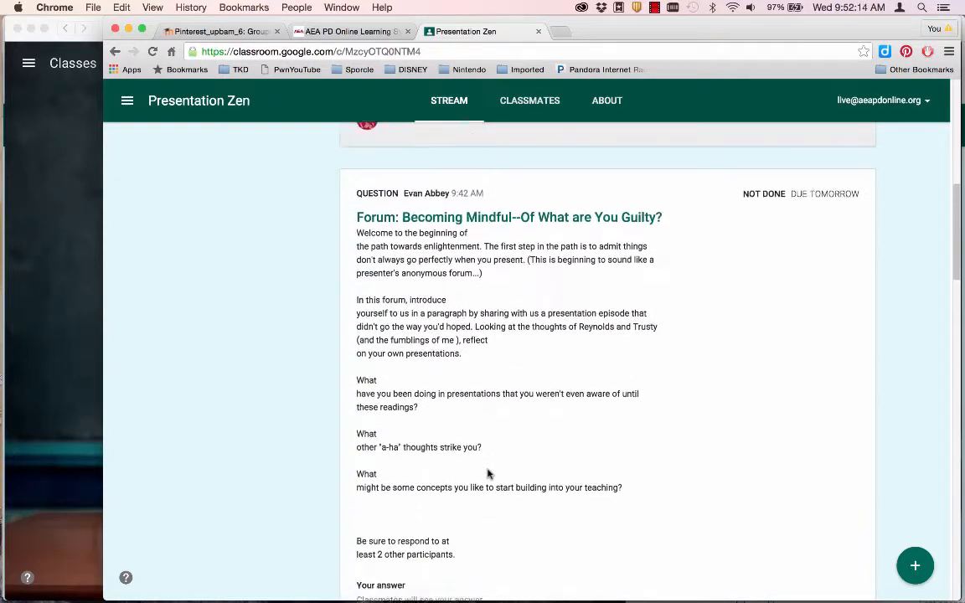
scroll(488, 474, "down", 3)
left_click(430, 524)
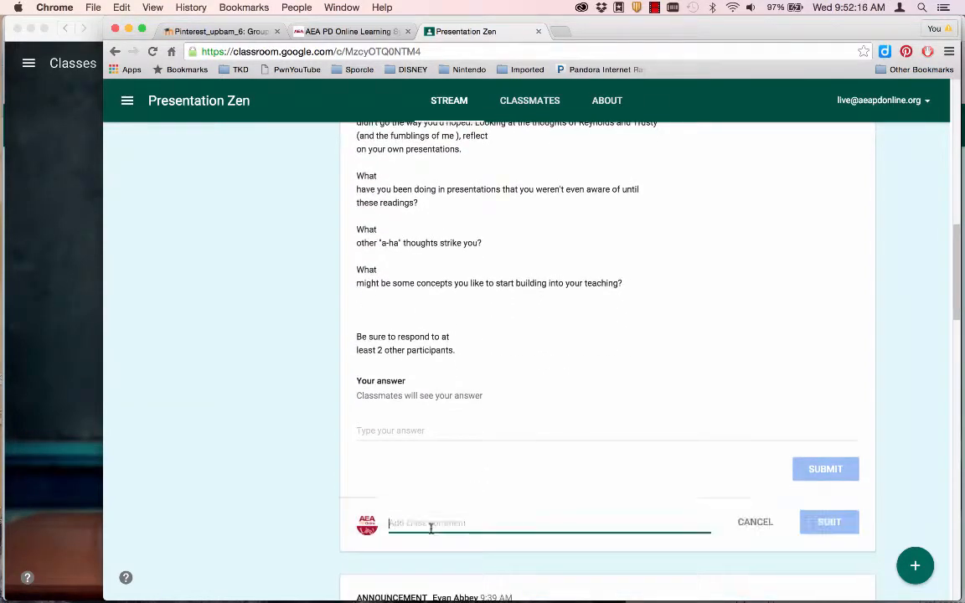
type("This is")
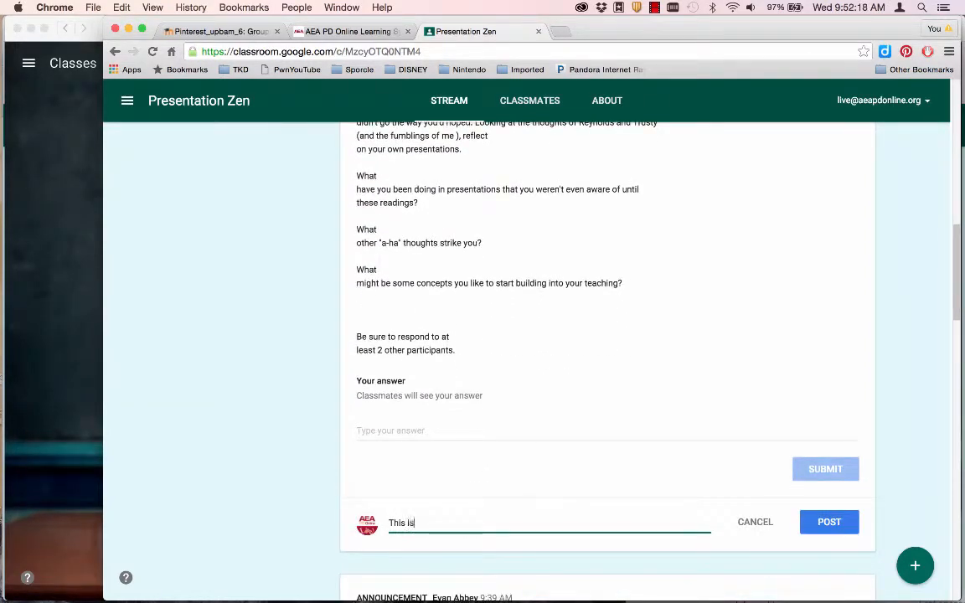
type(" my reply!")
left_click(829, 522)
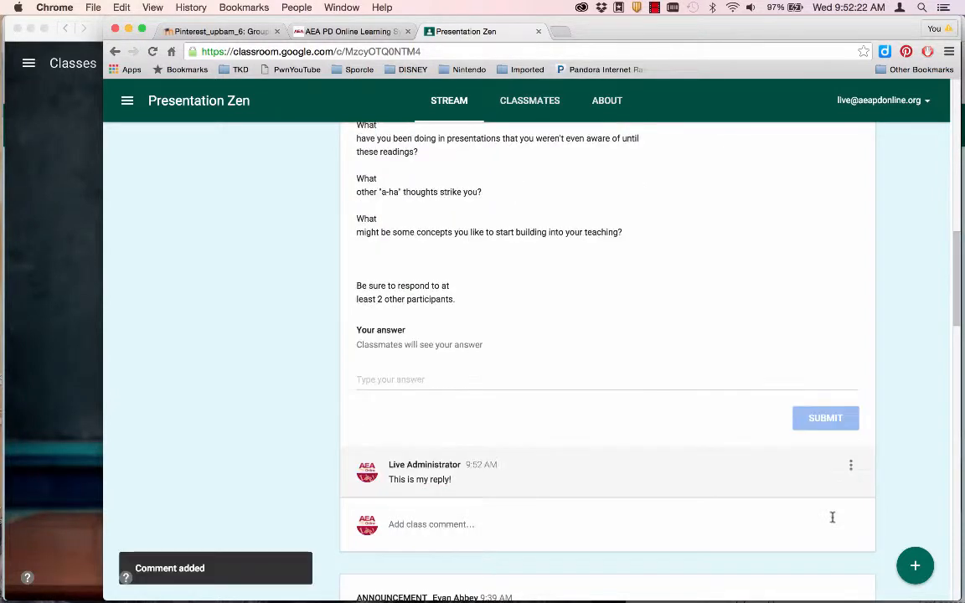
- Check the posted comment's options menu, then switch to the teacher's Firefox window
left_click(851, 467)
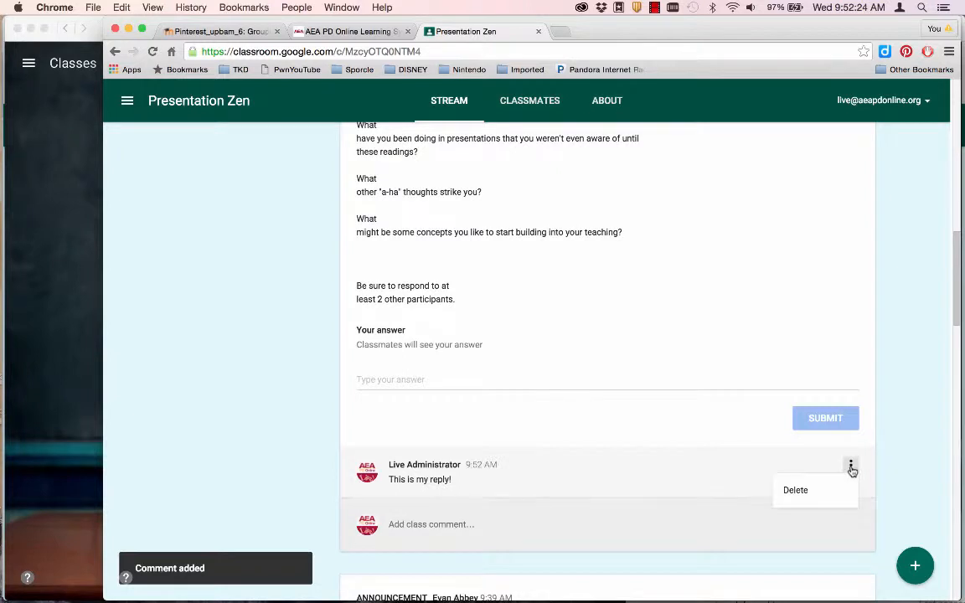
left_click(574, 479)
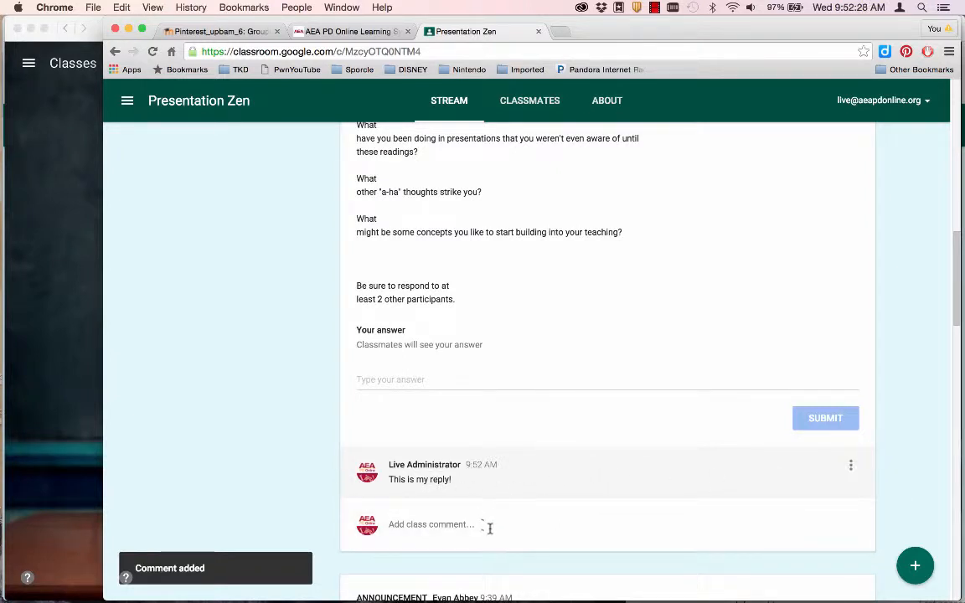
scroll(542, 472, "up", 5)
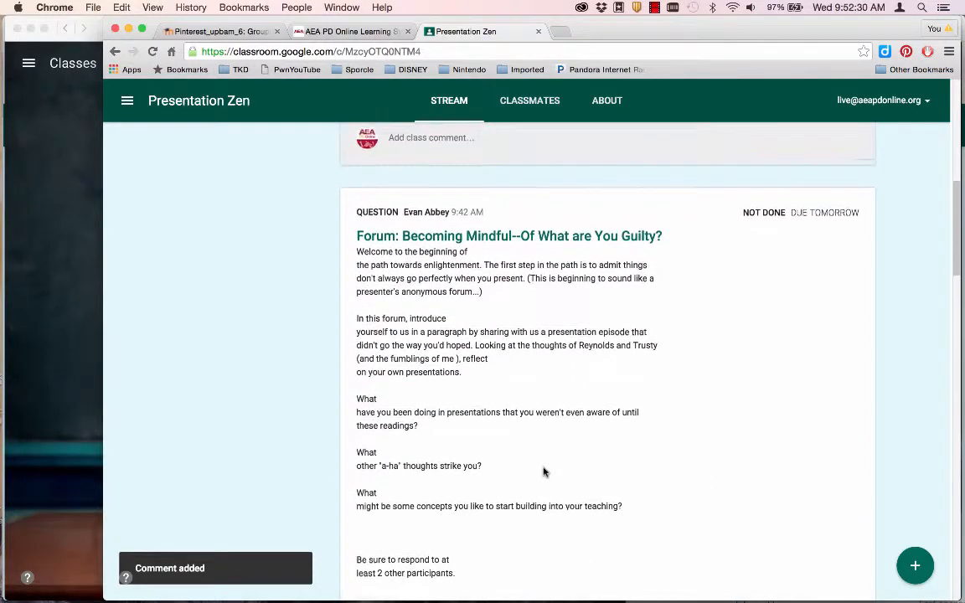
scroll(543, 471, "down", 5)
key("super+Tab")
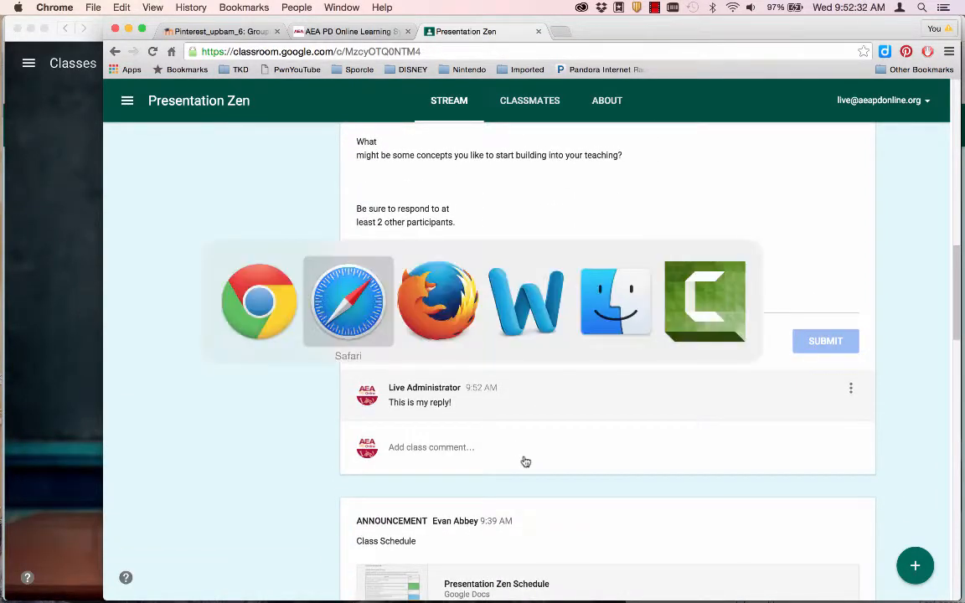
left_click(408, 317)
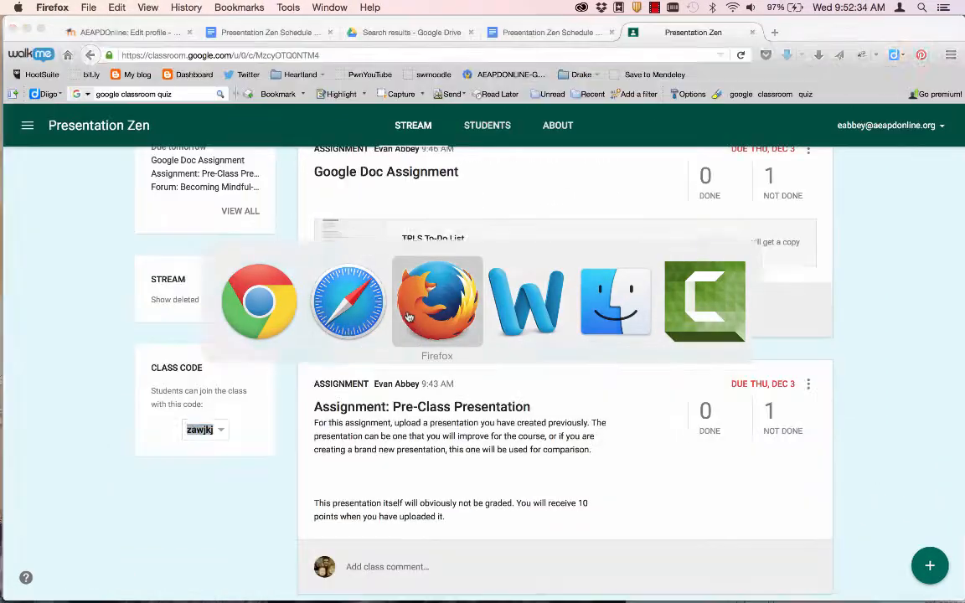
- Post the teacher comment 'Great reply!' under the student's reply, then return to Chrome
scroll(444, 433, "down", 10)
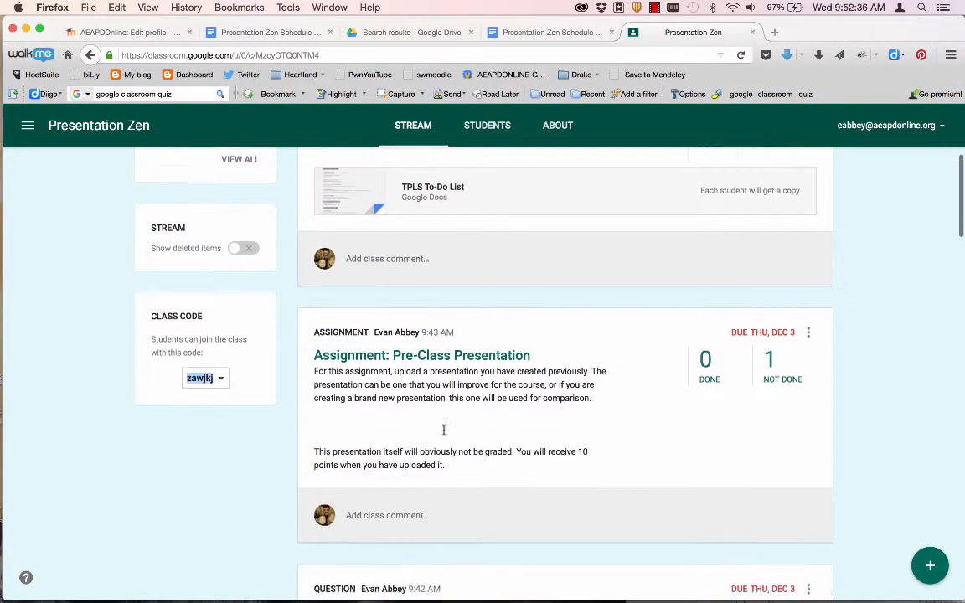
left_click(372, 473)
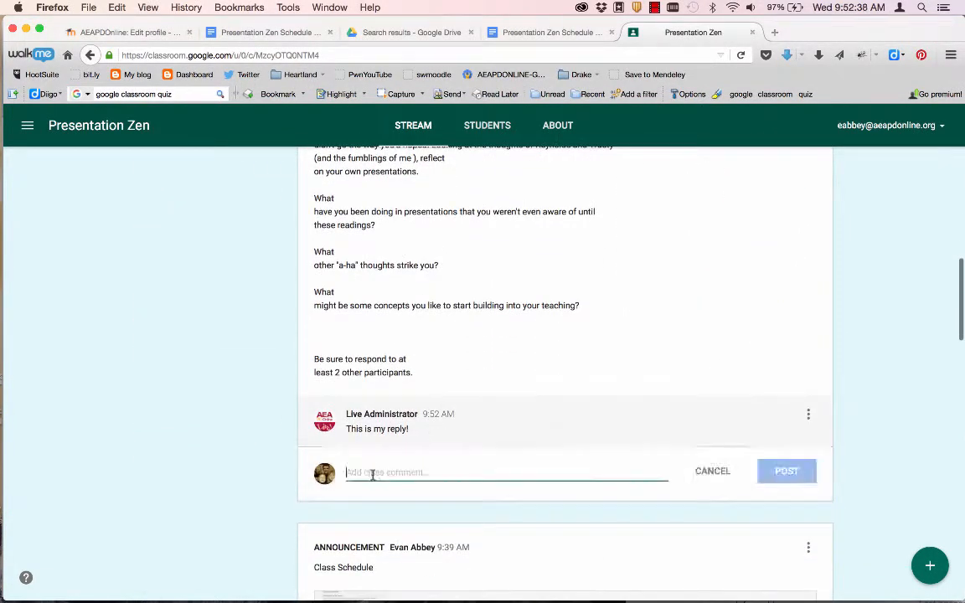
type("Great reply!")
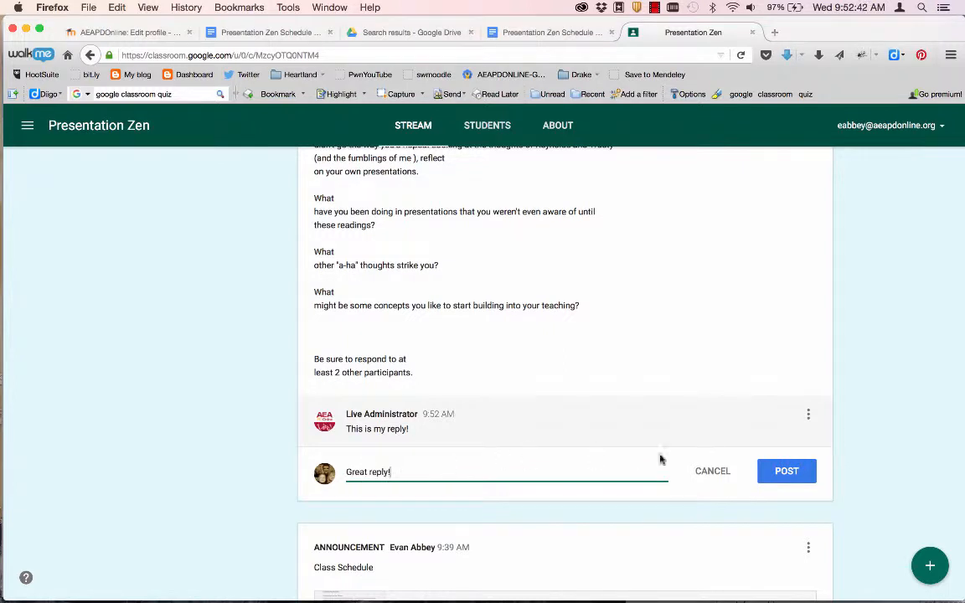
left_click(784, 472)
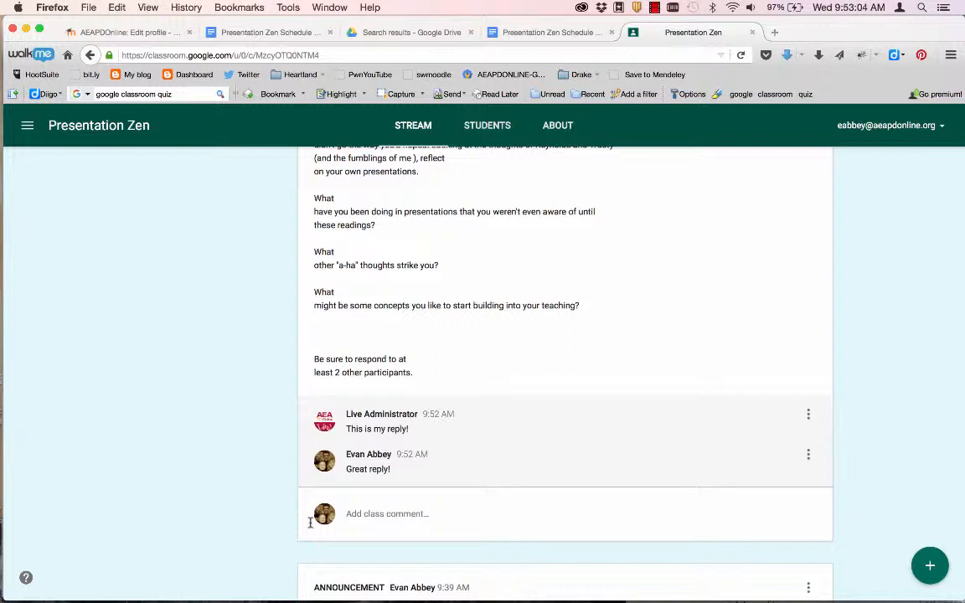
scroll(309, 522, "up", 2)
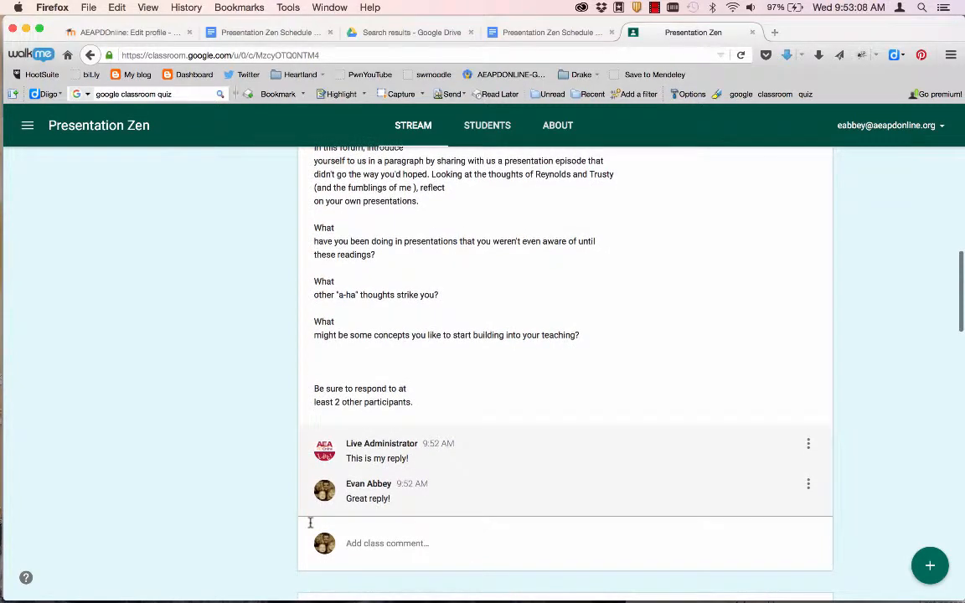
key("super+Tab")
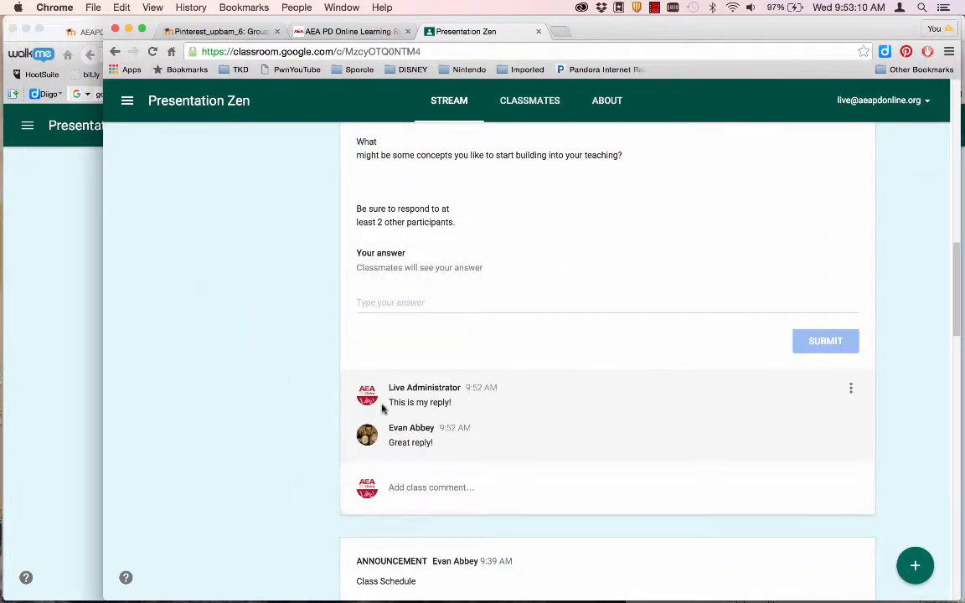
- Open the Pre-Class Presentation assignment and choose to add a file from the computer
scroll(403, 366, "up", 15)
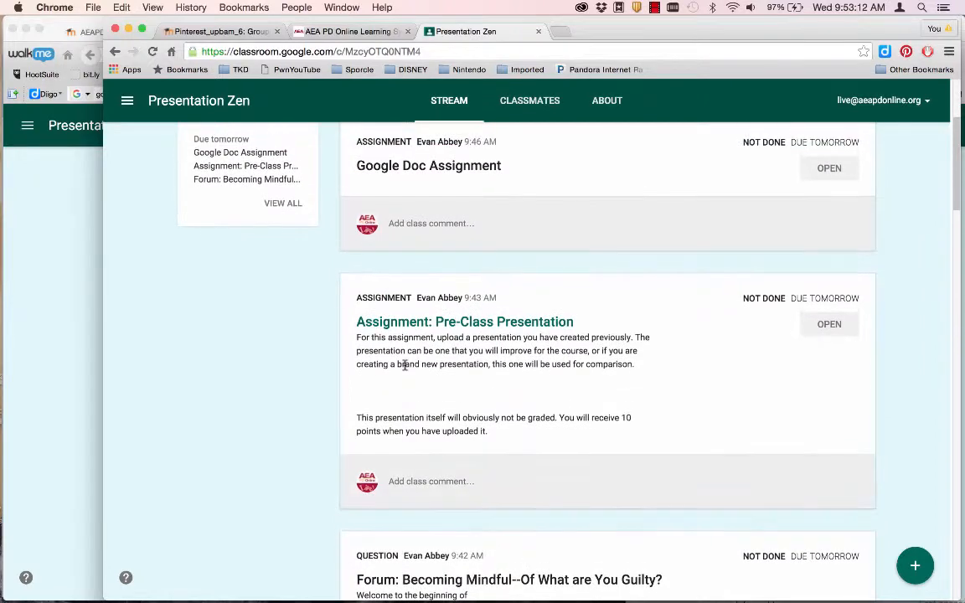
left_click(827, 325)
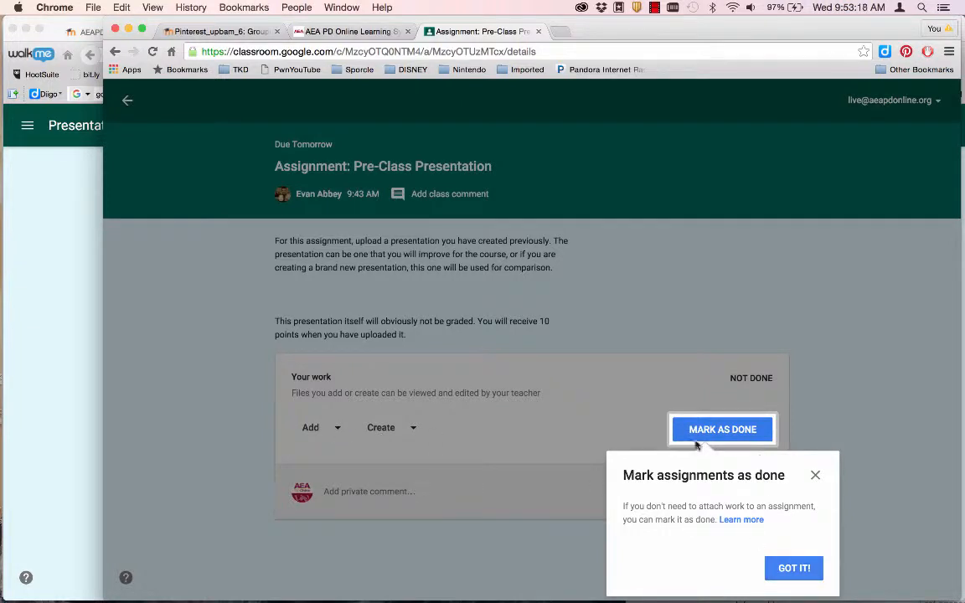
left_click(783, 567)
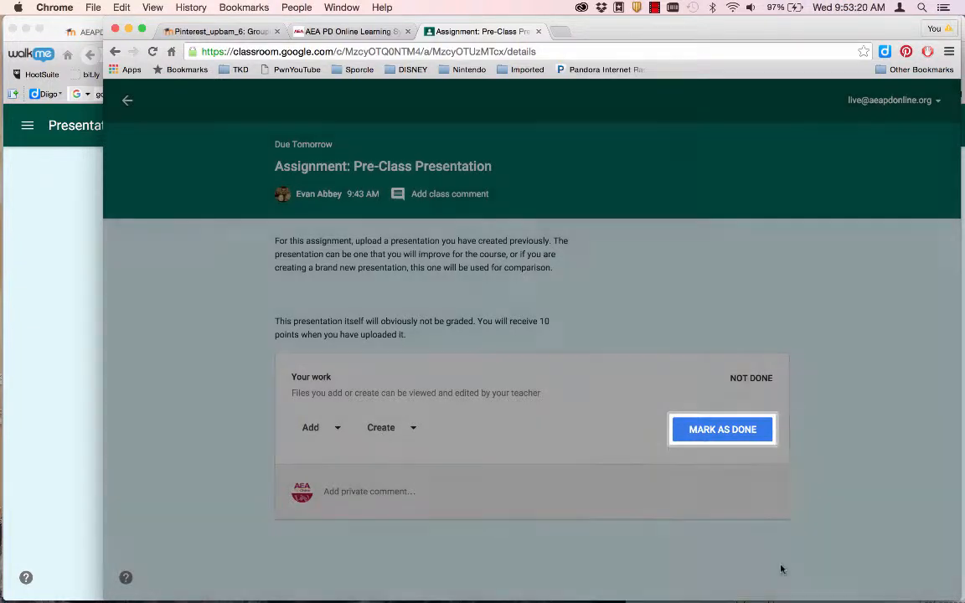
left_click(339, 430)
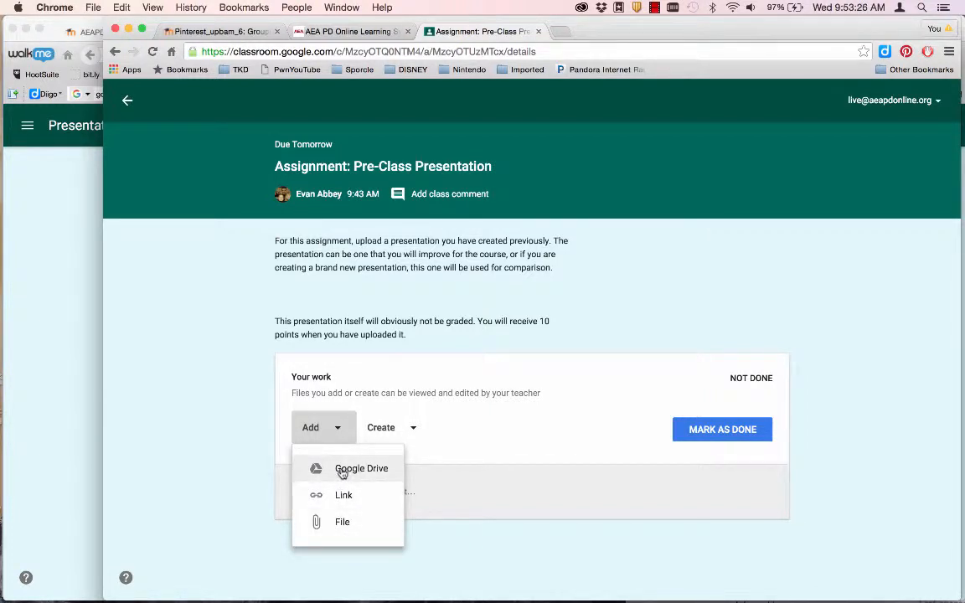
left_click(331, 521)
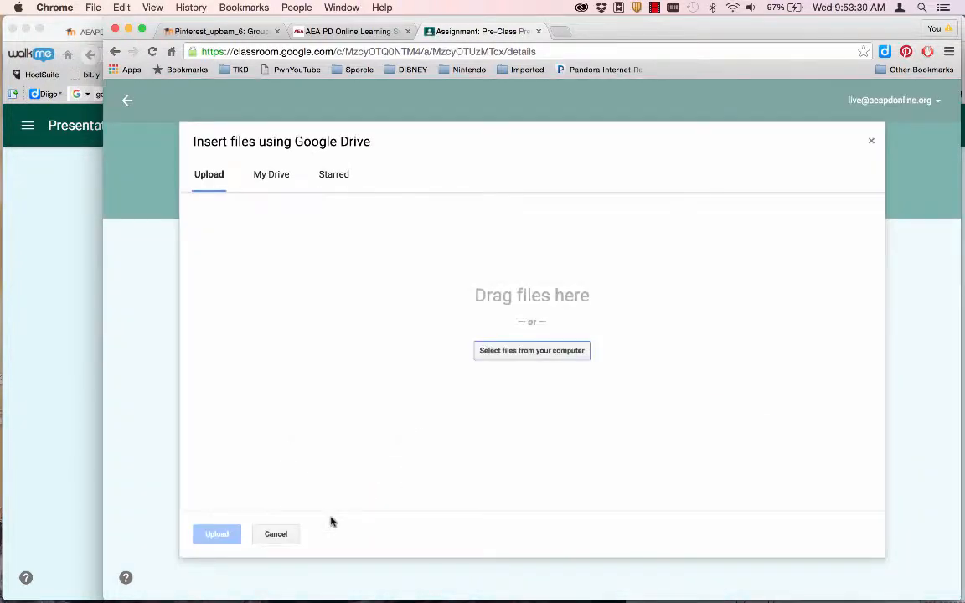
- Drag document.pdf from Finder's Downloads folder into the dialog and upload it
key("super+Tab")
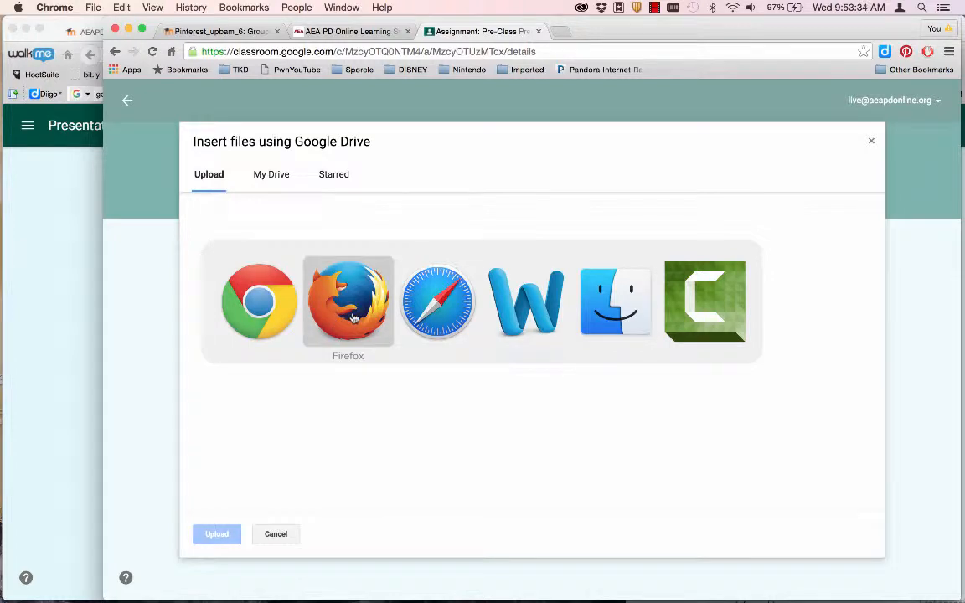
left_click(624, 325)
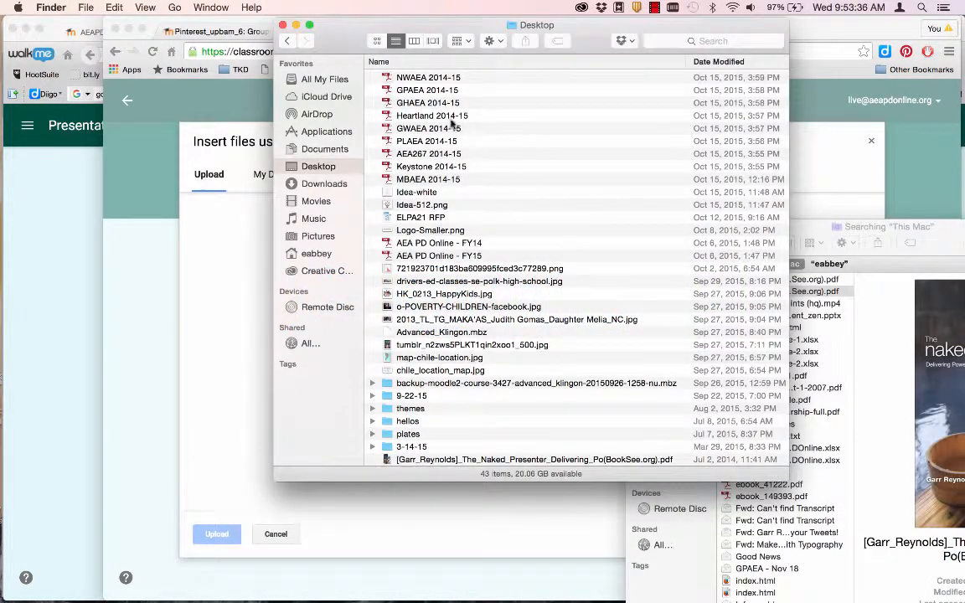
scroll(453, 123, "up", 5)
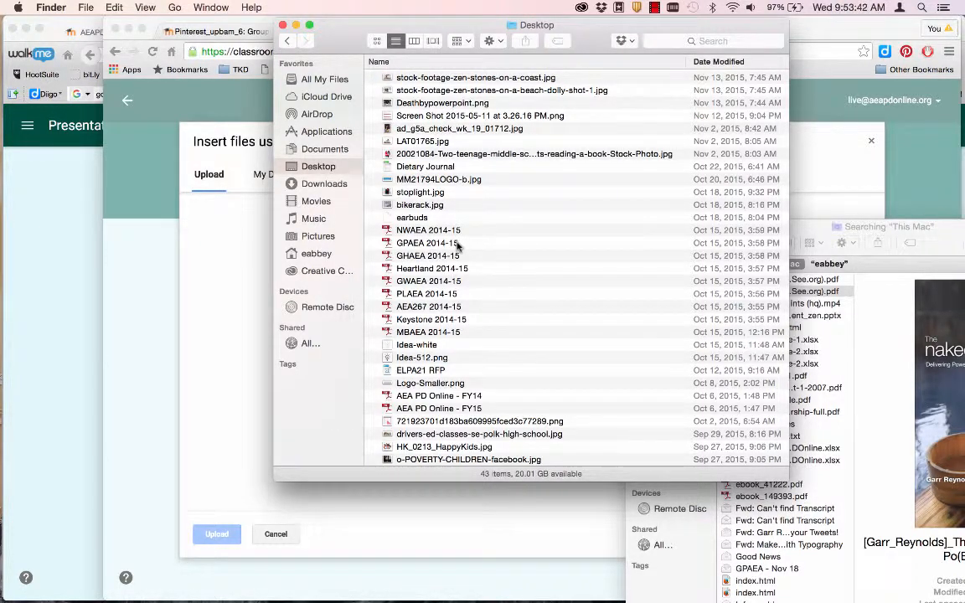
left_click(325, 184)
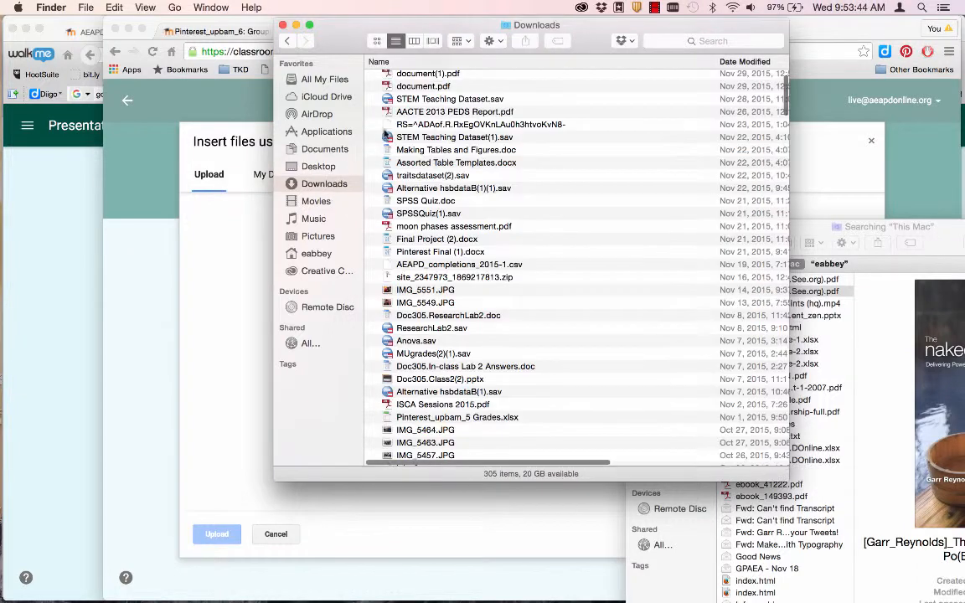
left_click_drag(409, 131, 238, 314)
left_click(225, 429)
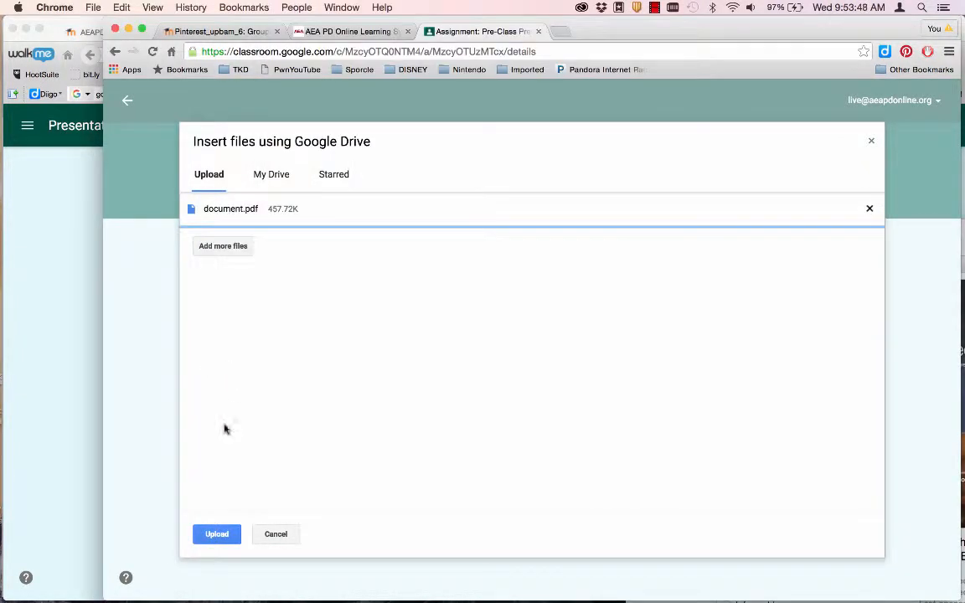
left_click(217, 536)
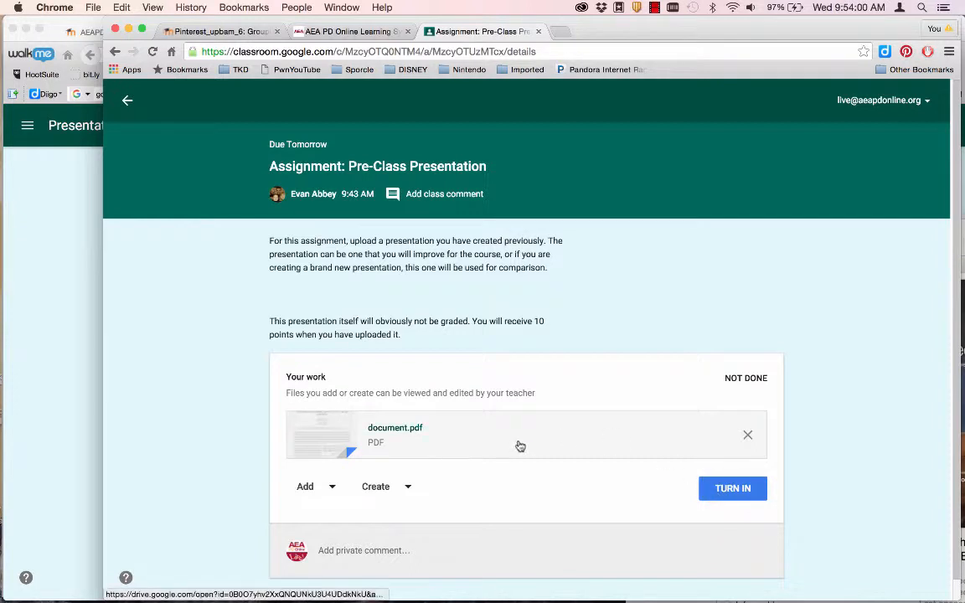
- Turn in document.pdf for Pre-Class Presentation and return to the Presentation Zen stream
left_click(407, 487)
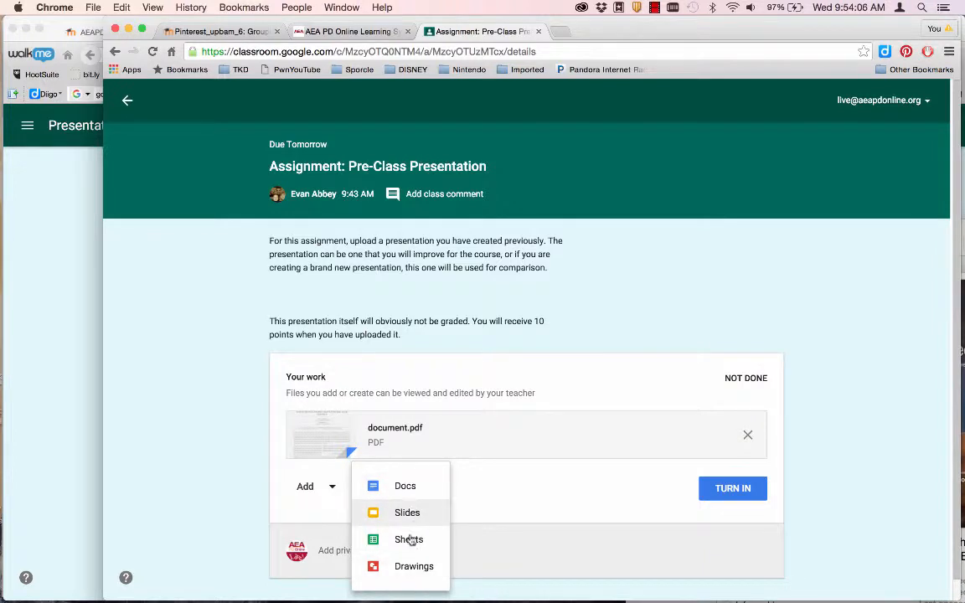
left_click(565, 494)
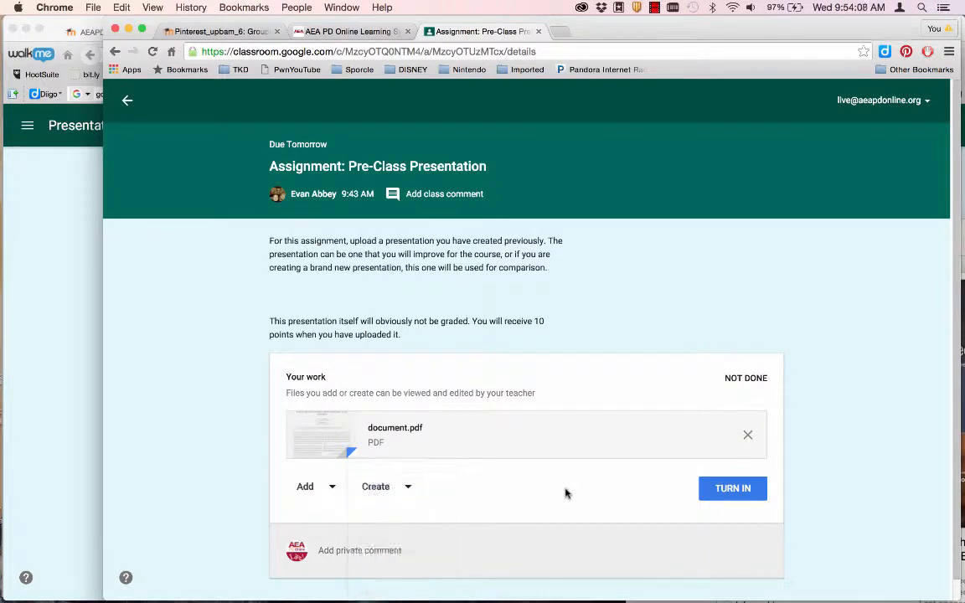
left_click(402, 488)
left_click(727, 488)
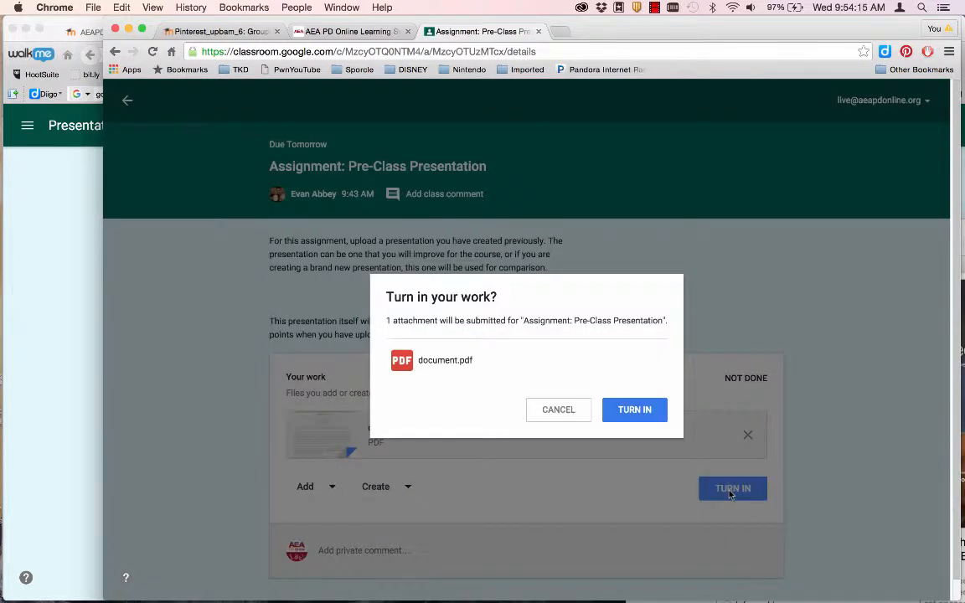
left_click(622, 412)
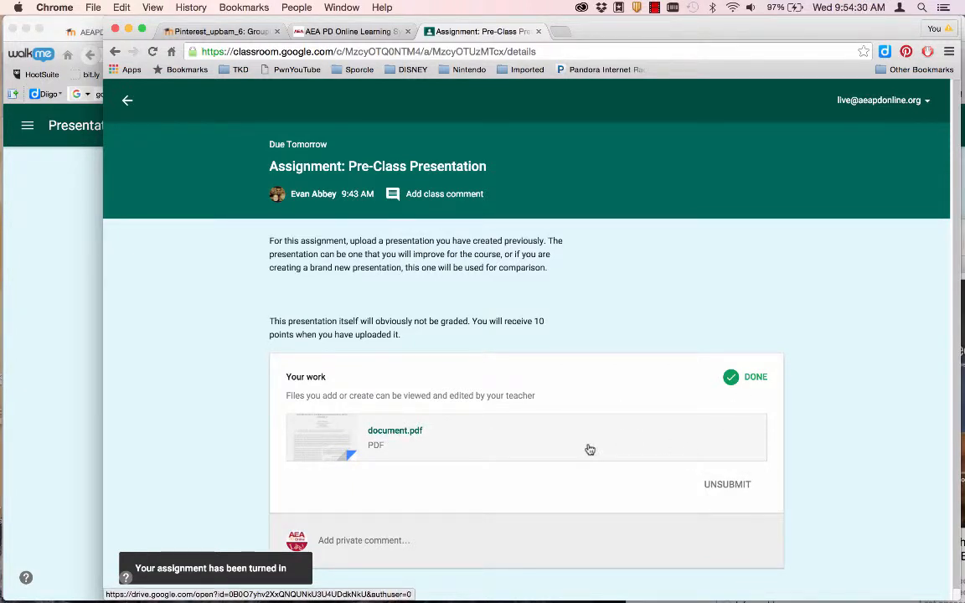
left_click(126, 101)
scroll(333, 463, "down", 1)
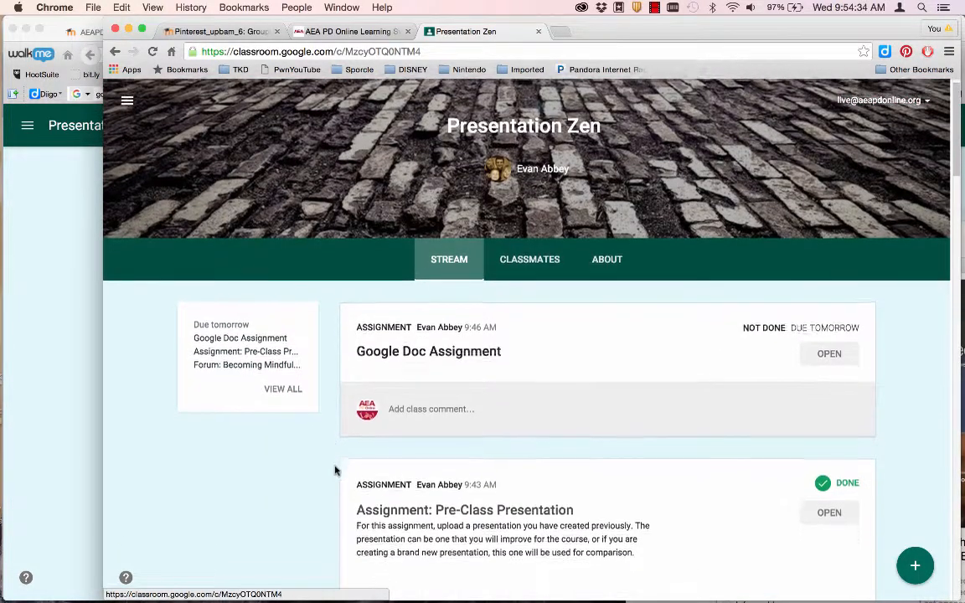
- Add 'Here's my submission' above the title of the Google Doc Assignment's TPLS To-Do List copy, then close it
left_click(401, 356)
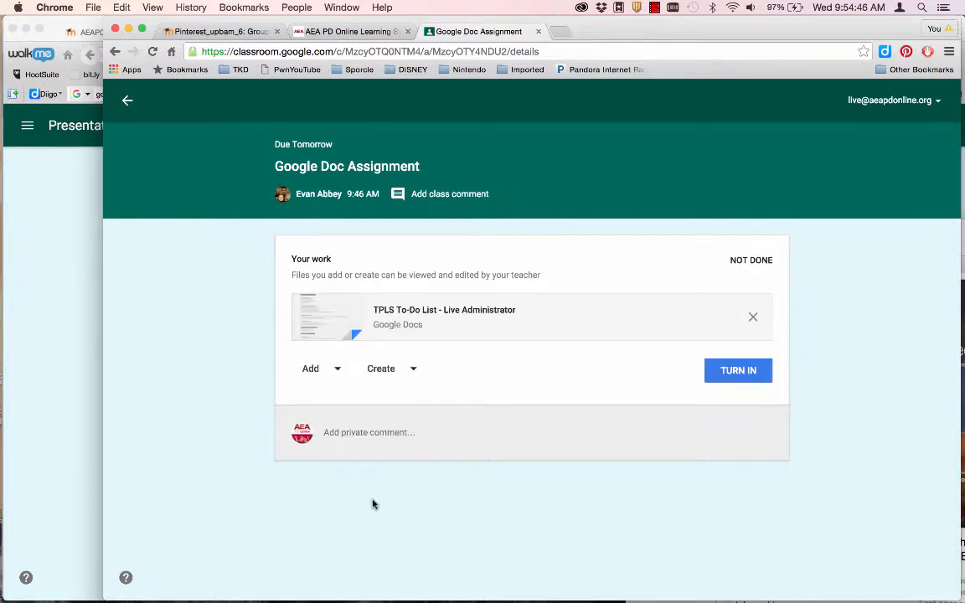
left_click(442, 322)
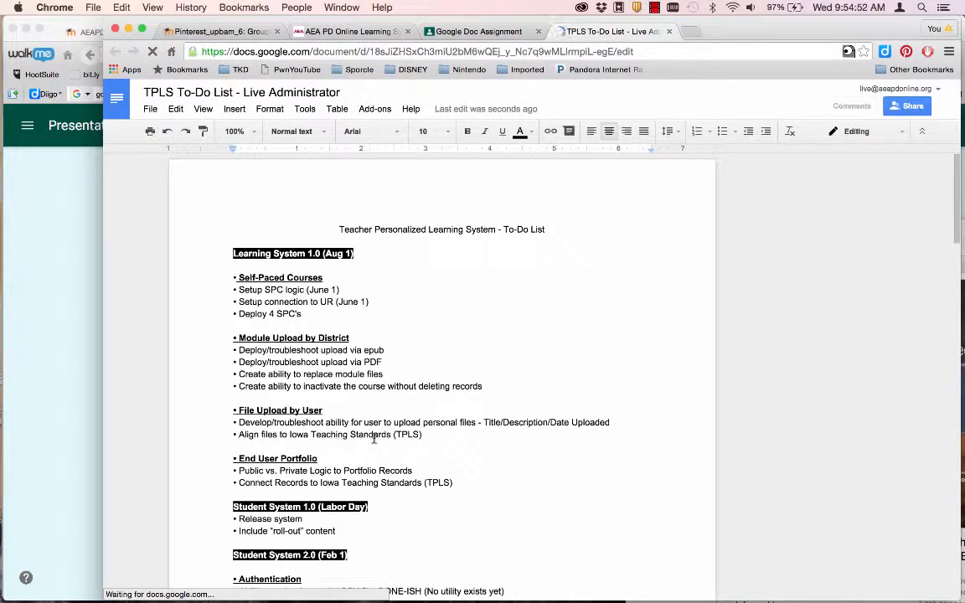
key("Return")
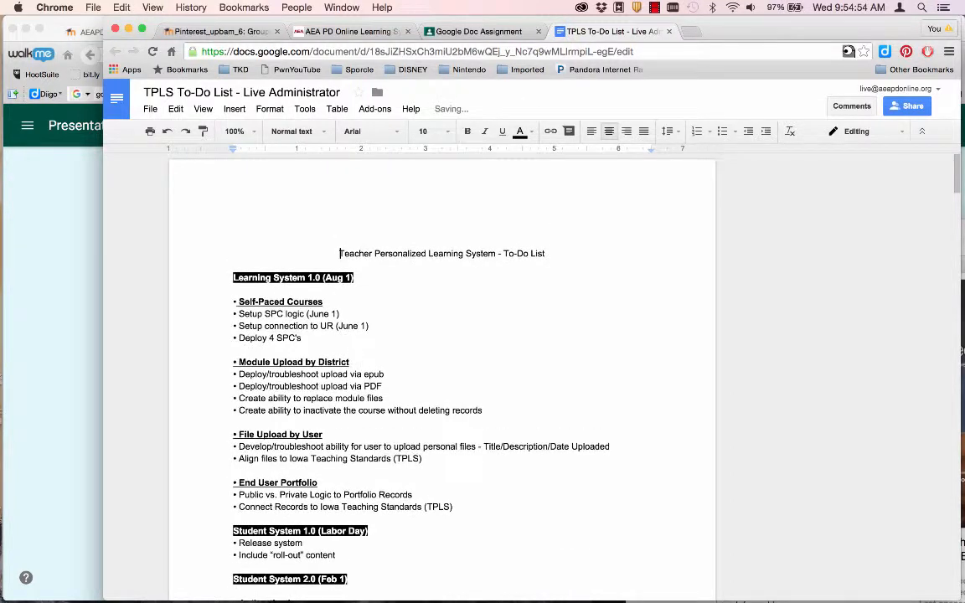
type("Here's my submission")
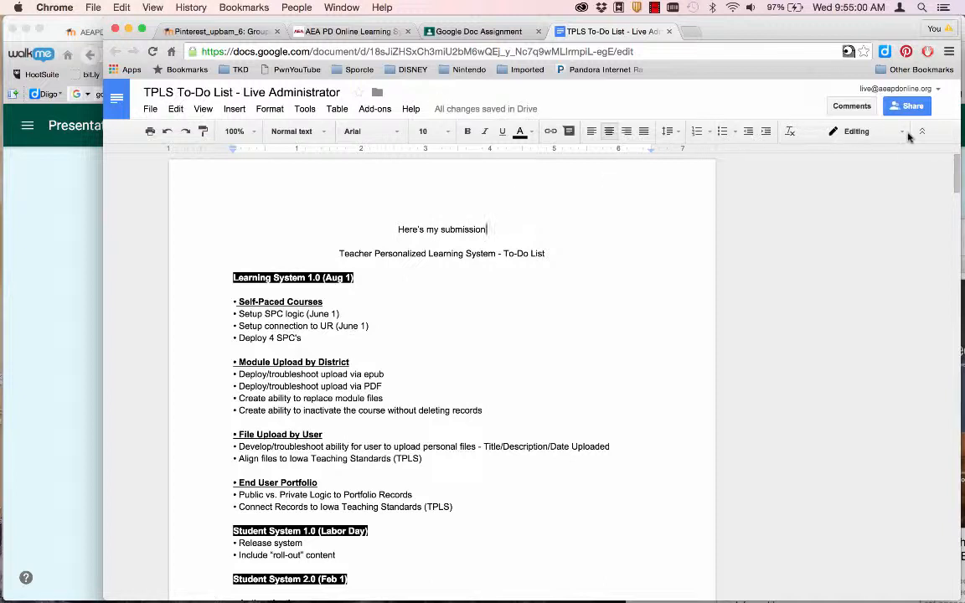
left_click(668, 32)
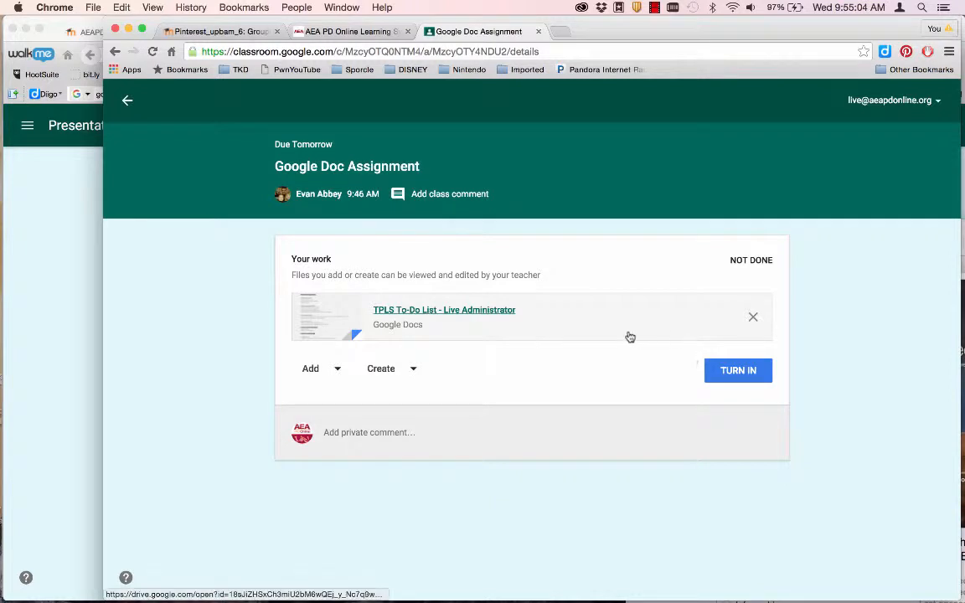
- Turn in the edited TPLS To-Do List doc and switch to the teacher's Firefox window
left_click(748, 372)
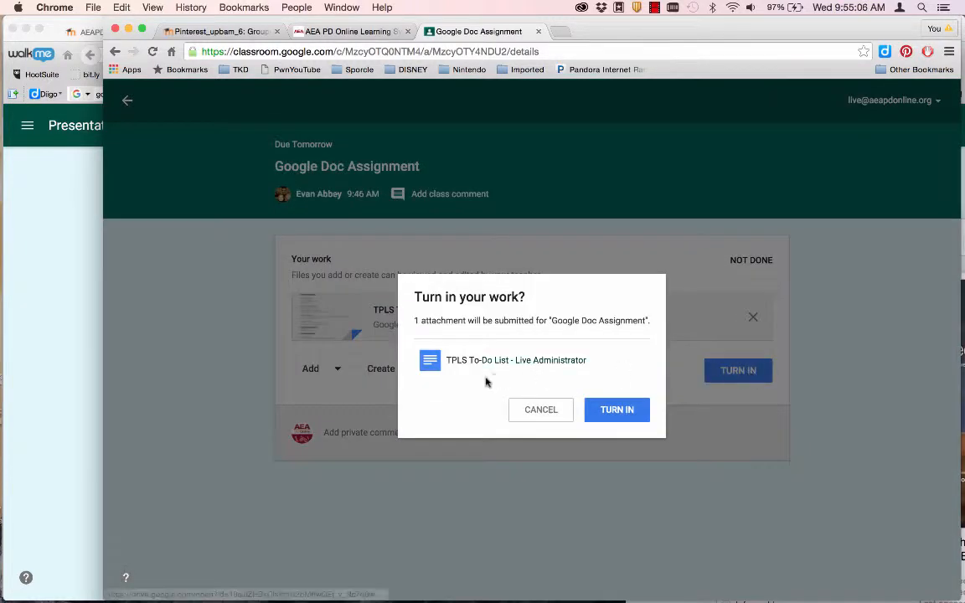
left_click(611, 411)
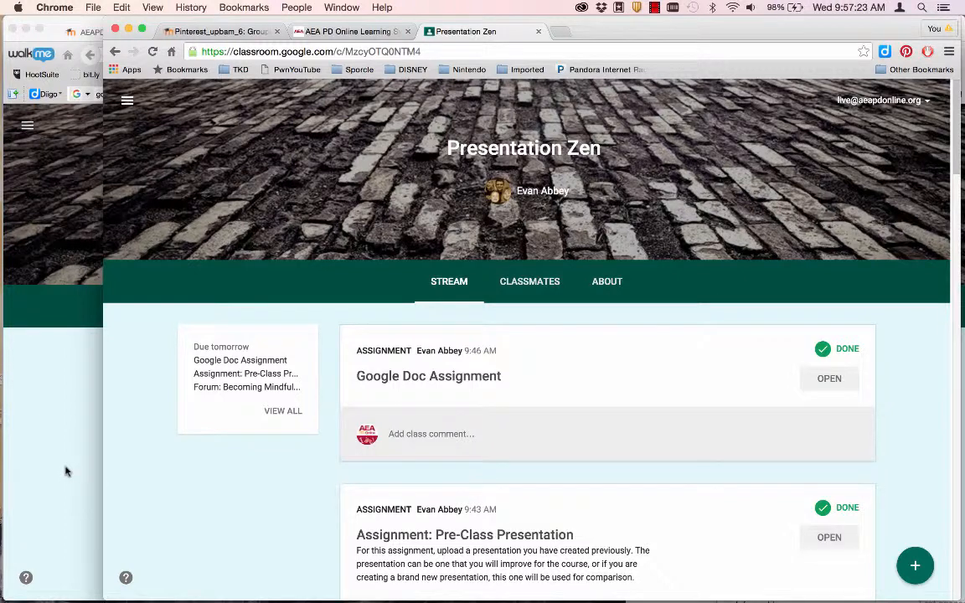
left_click(61, 424)
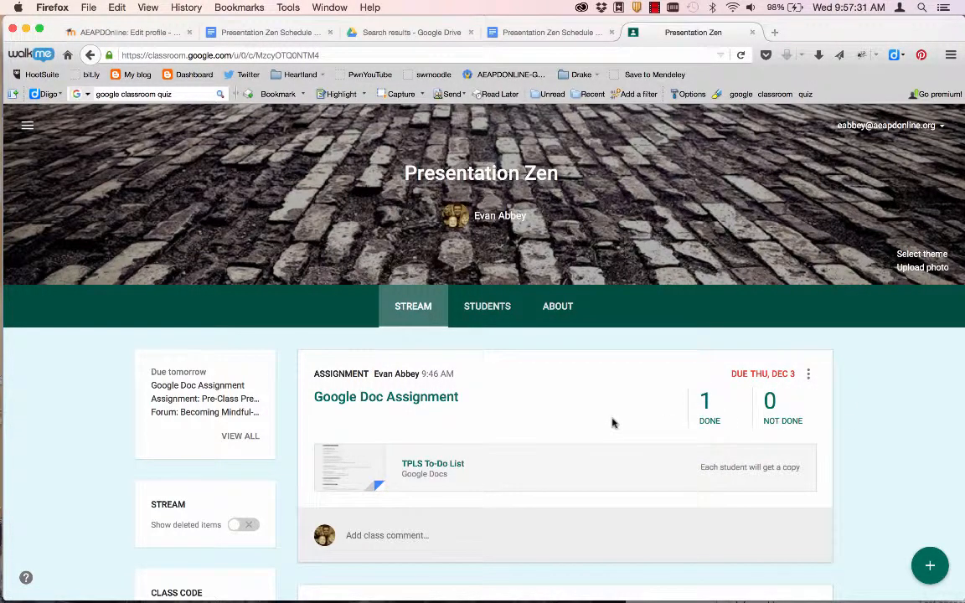
- Open the Forum question's answers and change its point value to 4
scroll(613, 438, "down", 10)
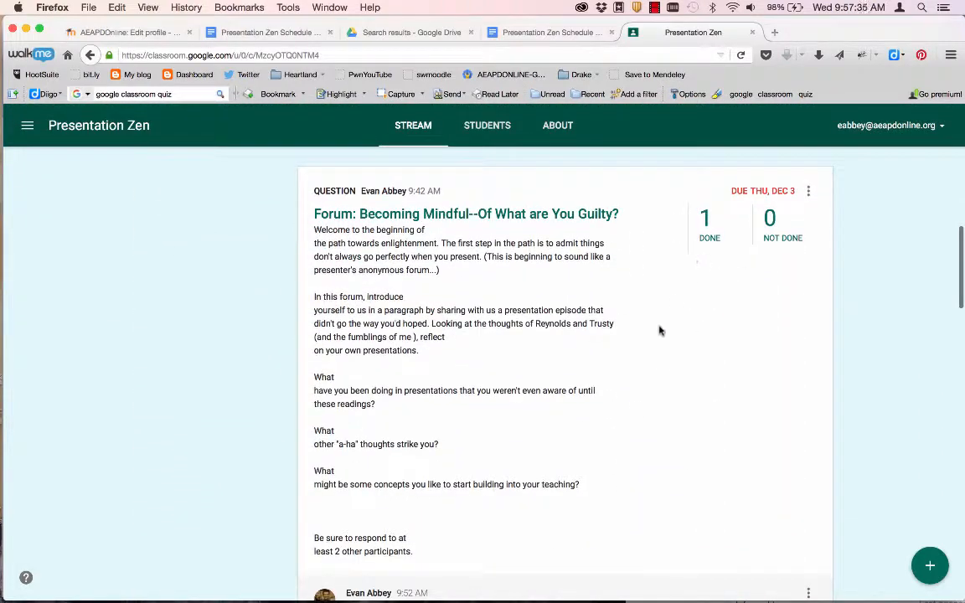
scroll(657, 335, "down", 3)
scroll(654, 346, "up", 1)
scroll(658, 340, "up", 1)
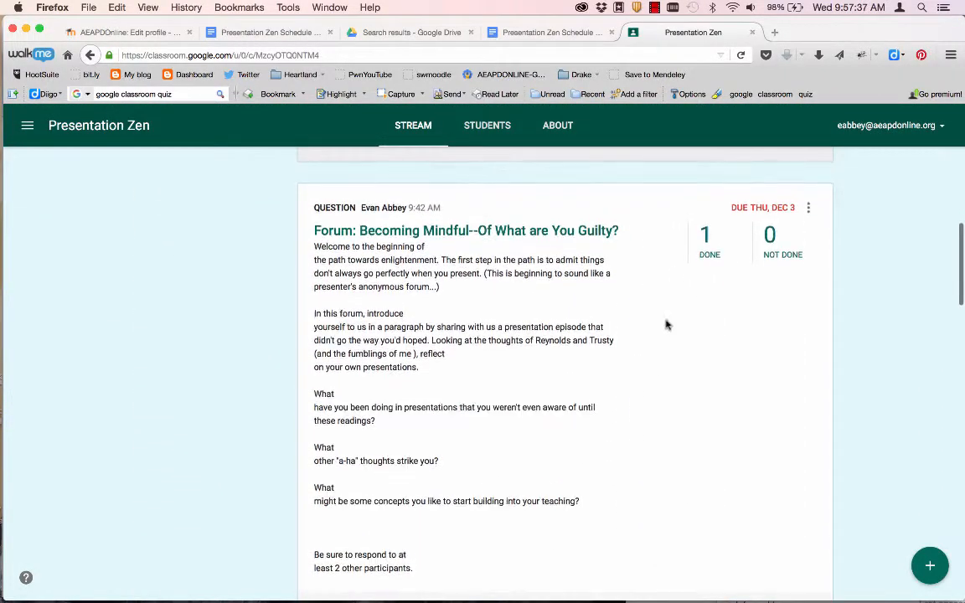
left_click(710, 256)
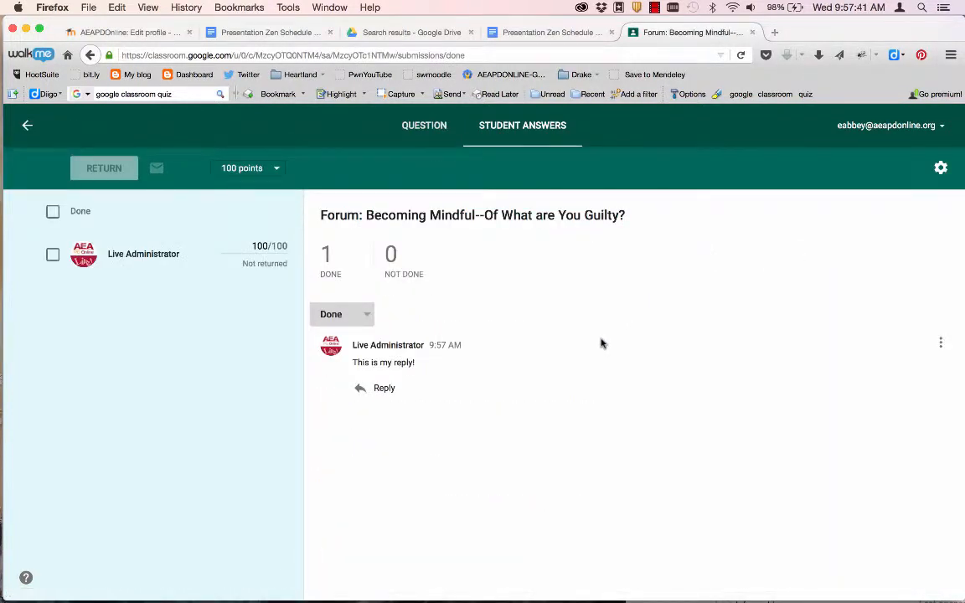
left_click(250, 245)
key("BackSpace")
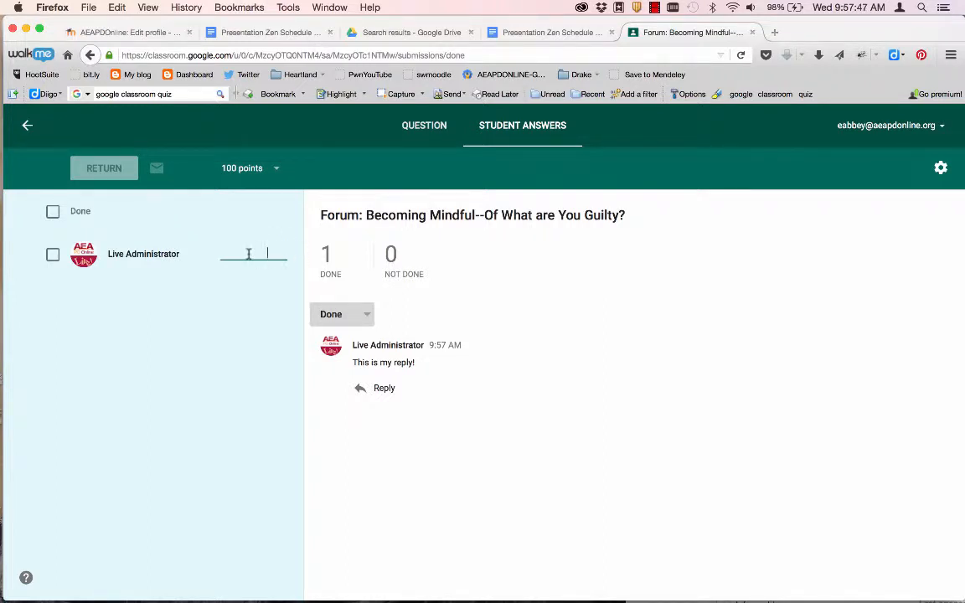
left_click(277, 168)
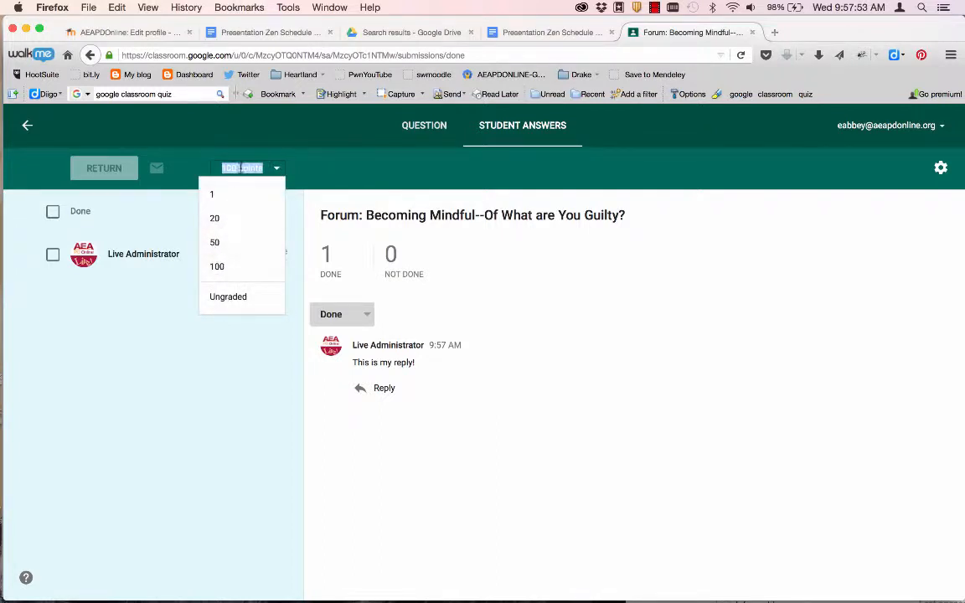
left_click(247, 150)
left_click(240, 171)
type("4")
key("Return")
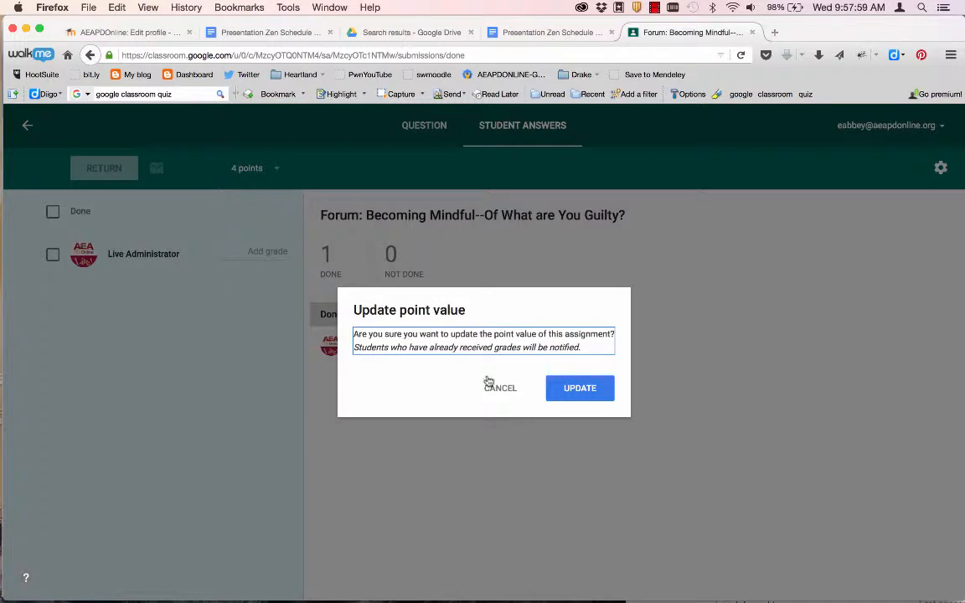
left_click(577, 393)
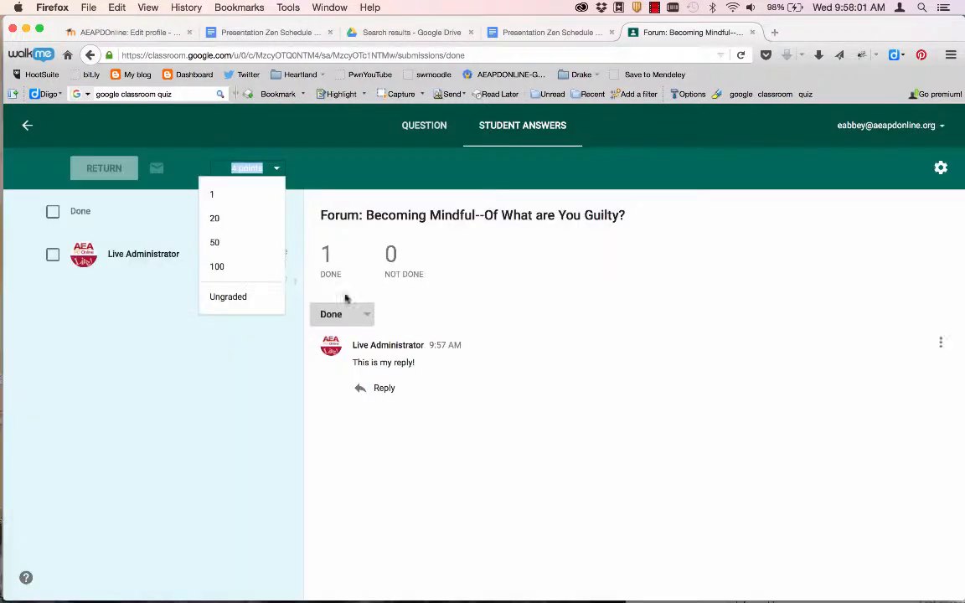
left_click(236, 360)
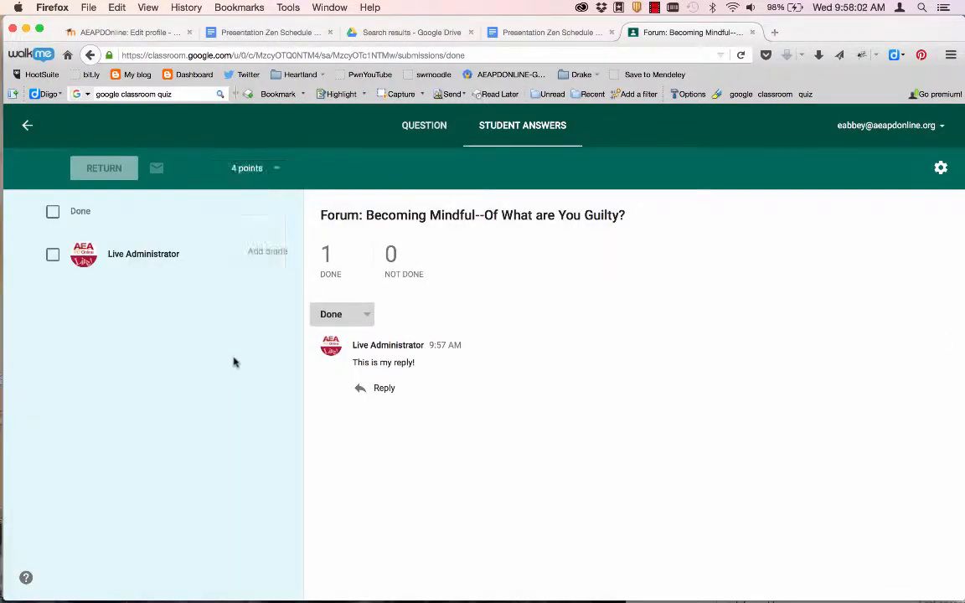
- Grade the student's reply 3 out of 4 and select it for returning
left_click(268, 261)
type("3")
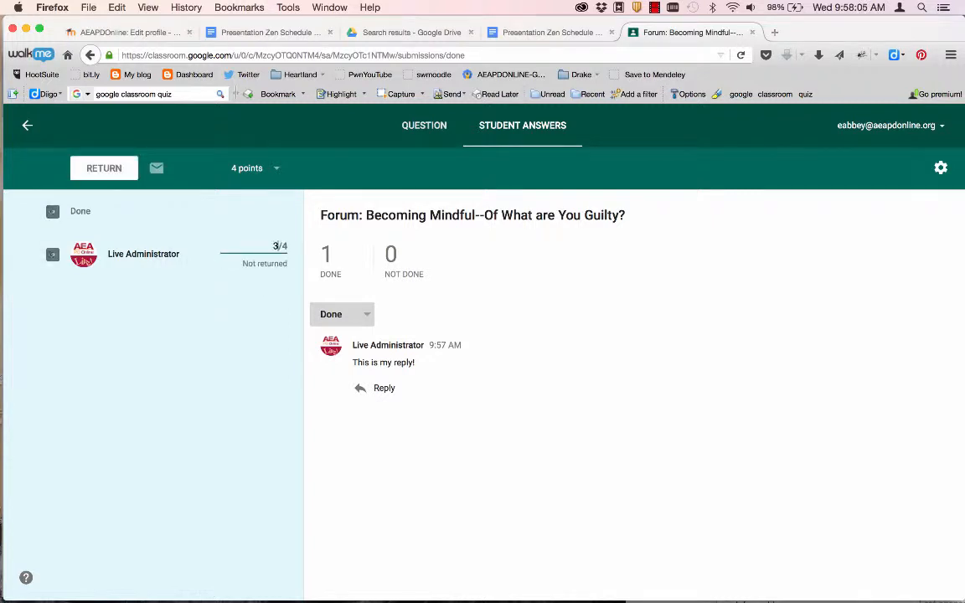
left_click(271, 389)
left_click(337, 278)
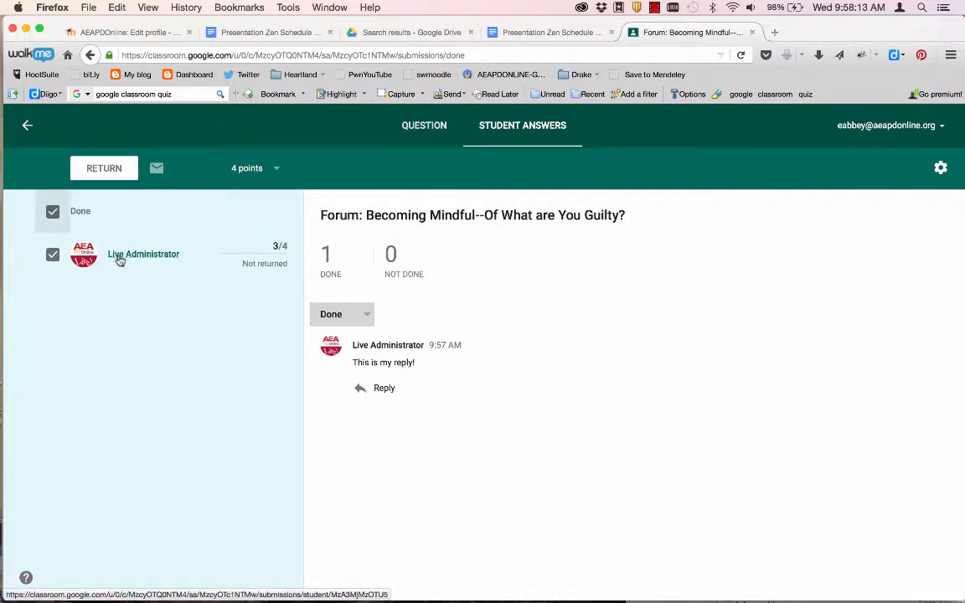
left_click(115, 170)
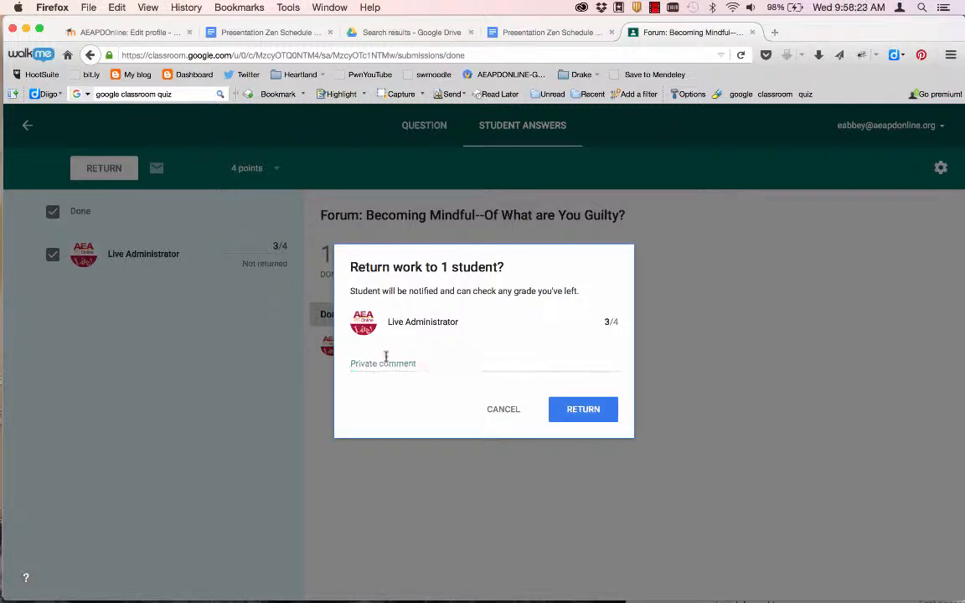
- Return the reply with the private comment 'Check out my thought'
left_click(388, 359)
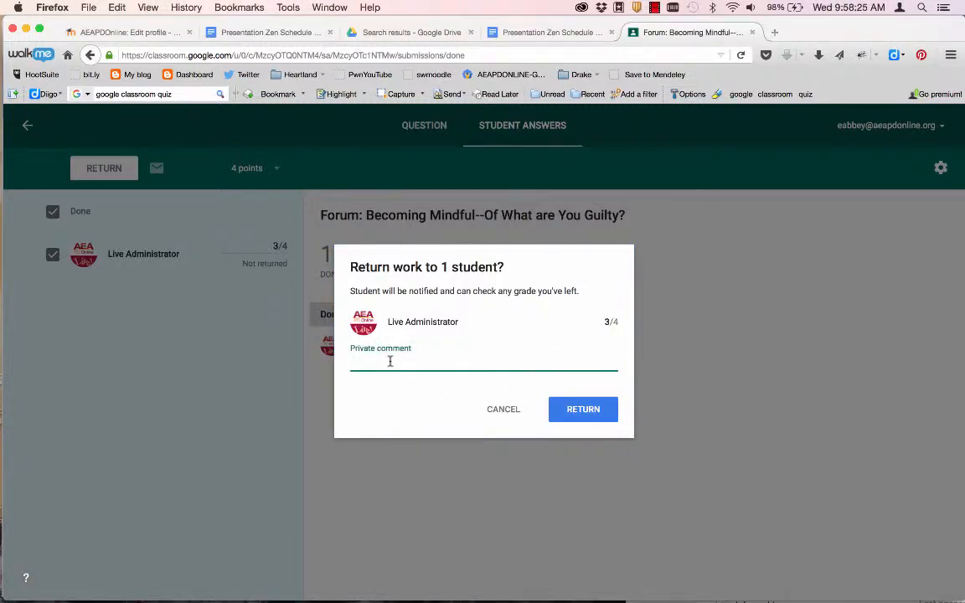
left_click(388, 355)
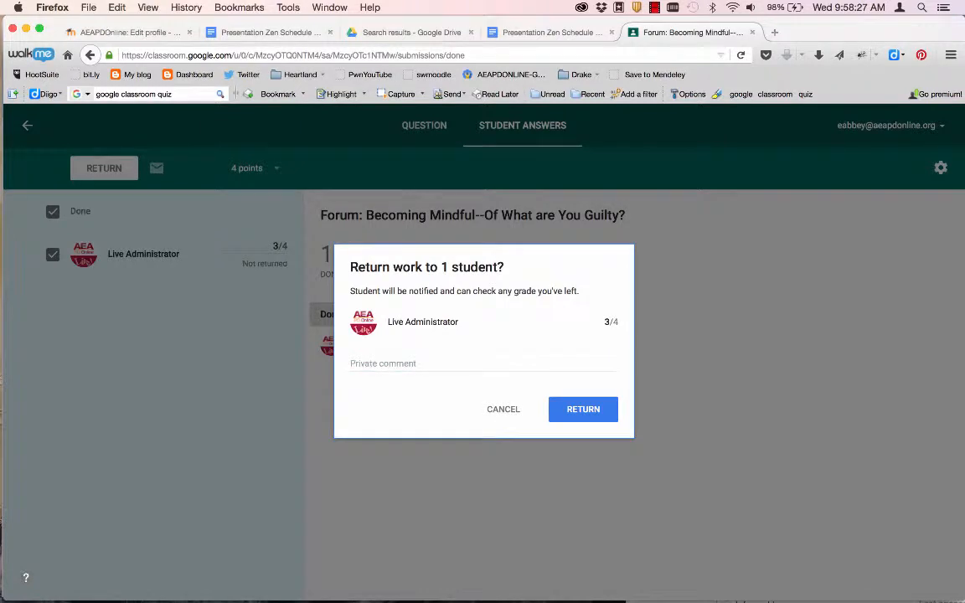
left_click(383, 360)
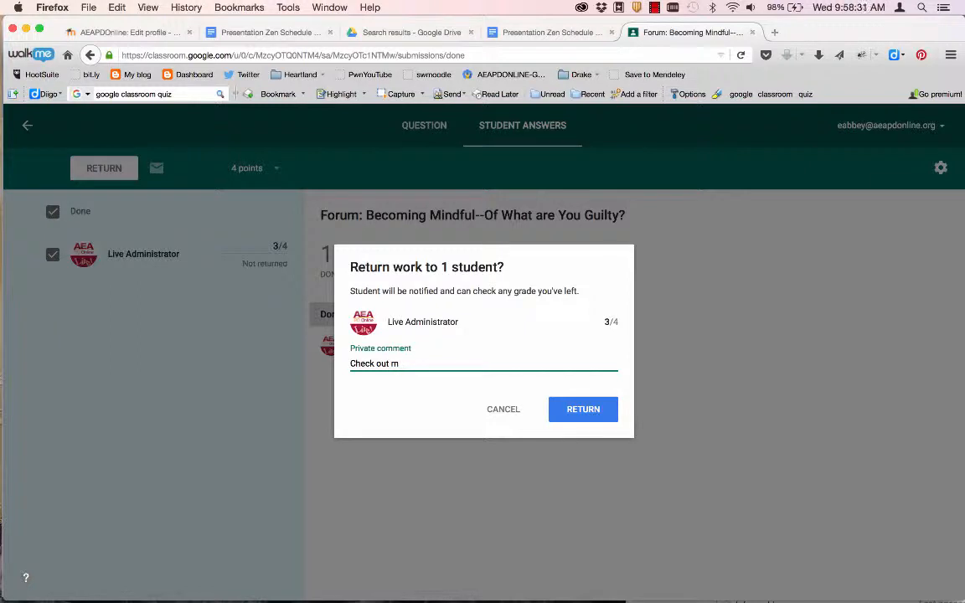
type("Check out my thoughts on your post.")
left_click(564, 410)
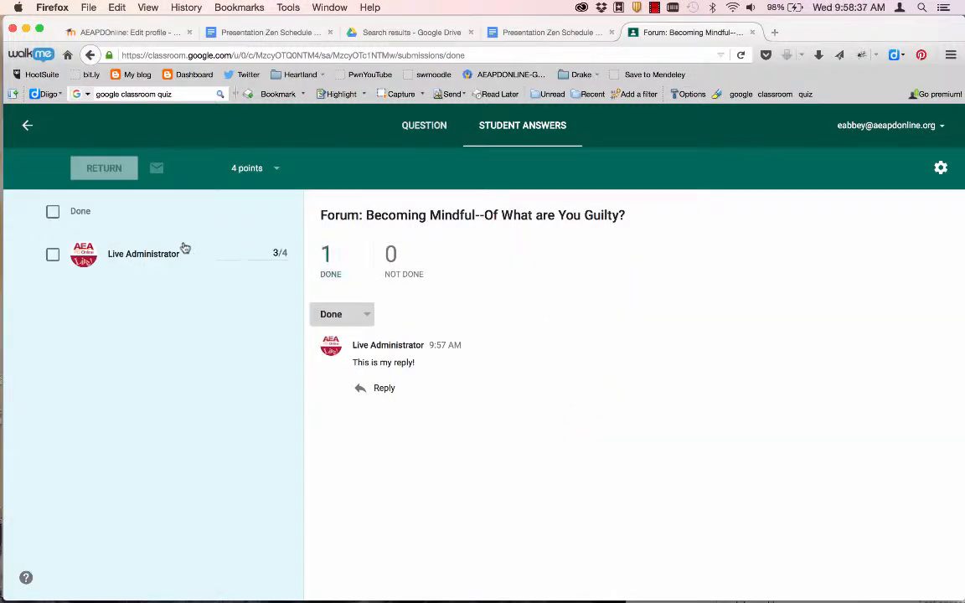
- Open the Pre-Class Presentation student work and make the assignment worth 20 points
left_click(27, 125)
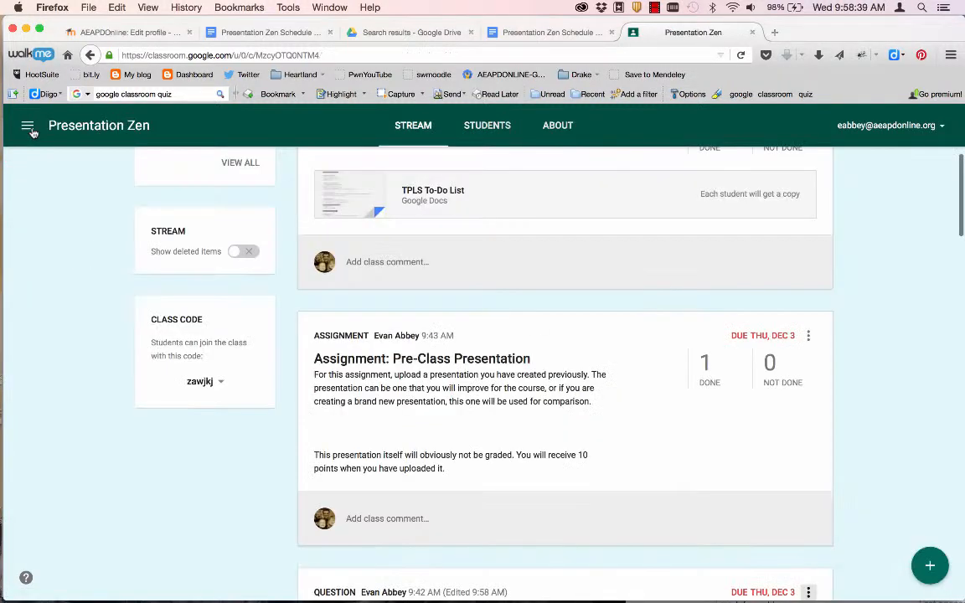
scroll(585, 517, "down", 5)
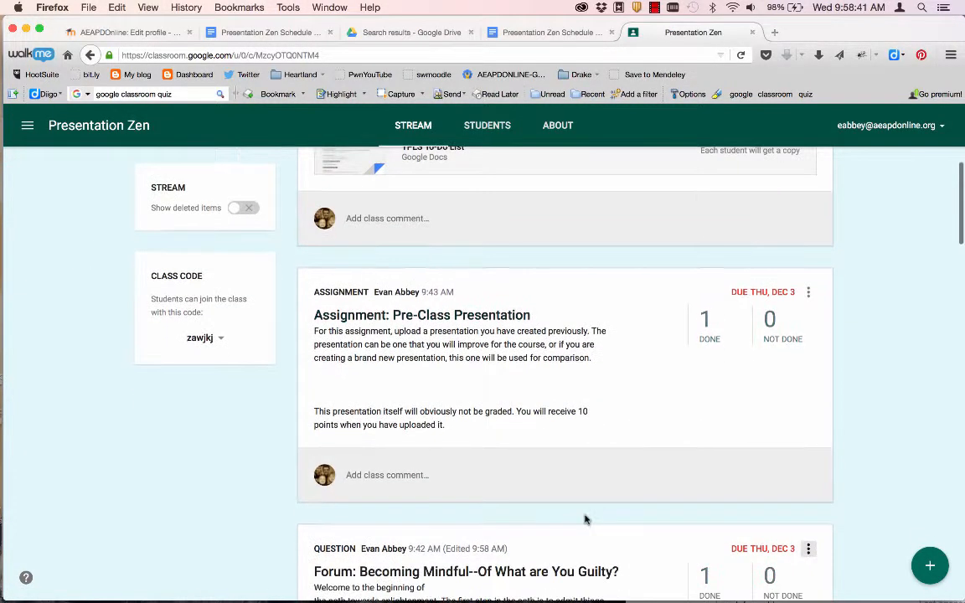
scroll(585, 519, "up", 4)
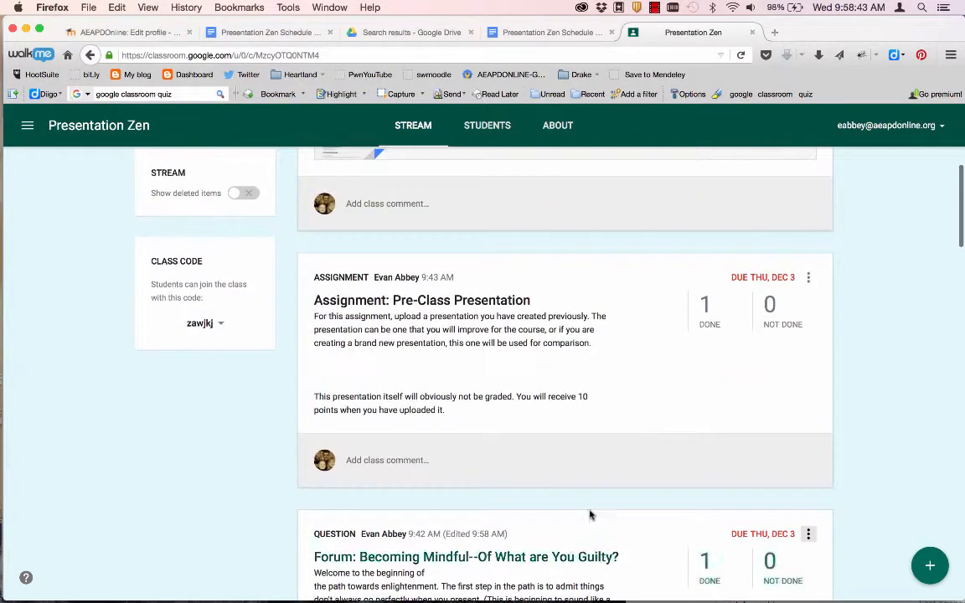
left_click(706, 308)
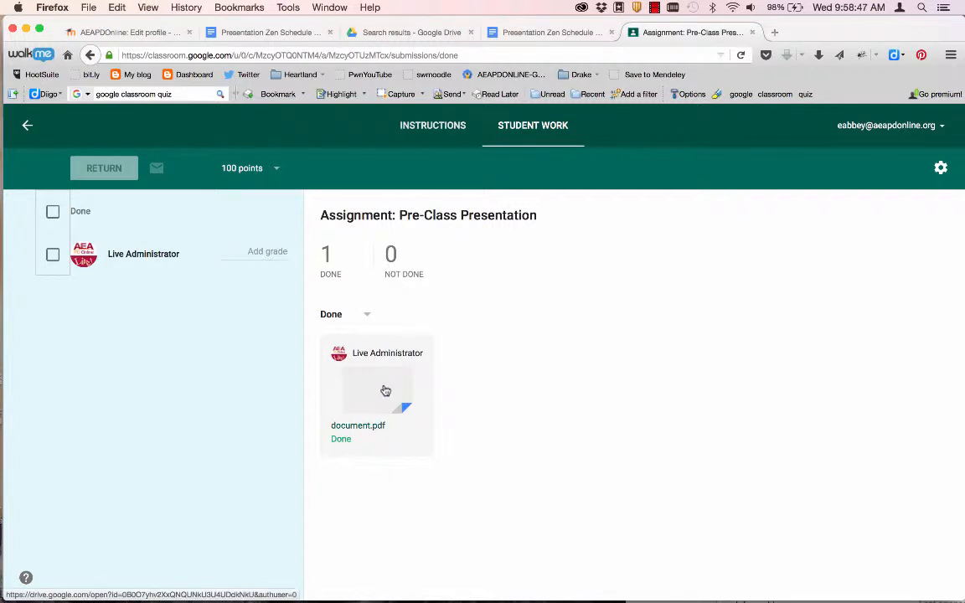
left_click(243, 167)
left_click(220, 219)
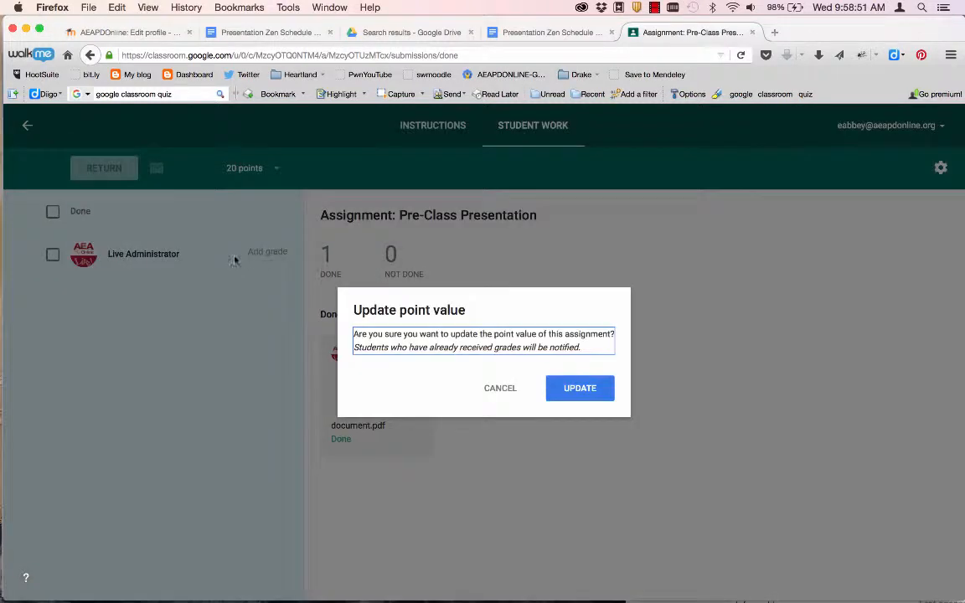
left_click(565, 388)
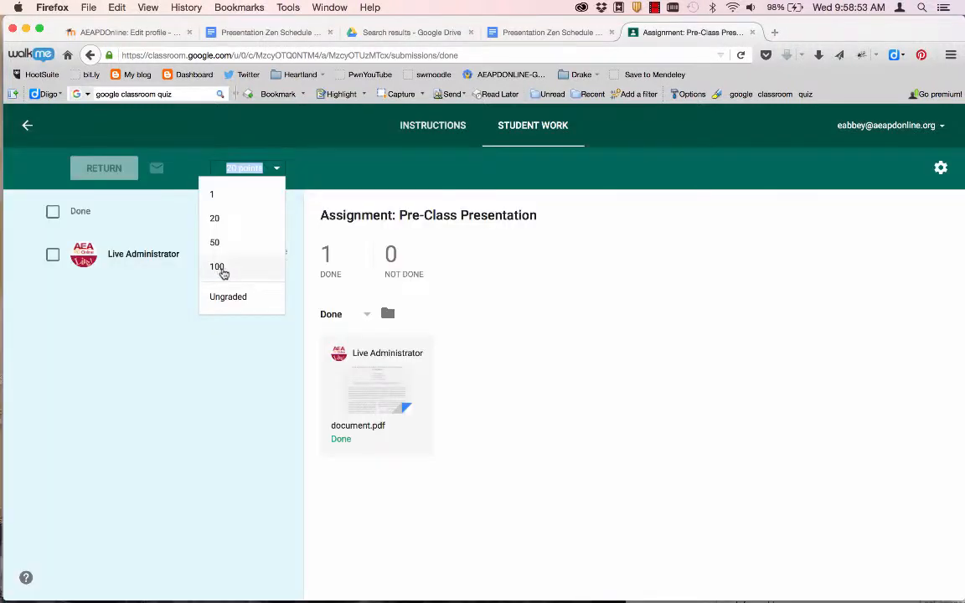
left_click(184, 377)
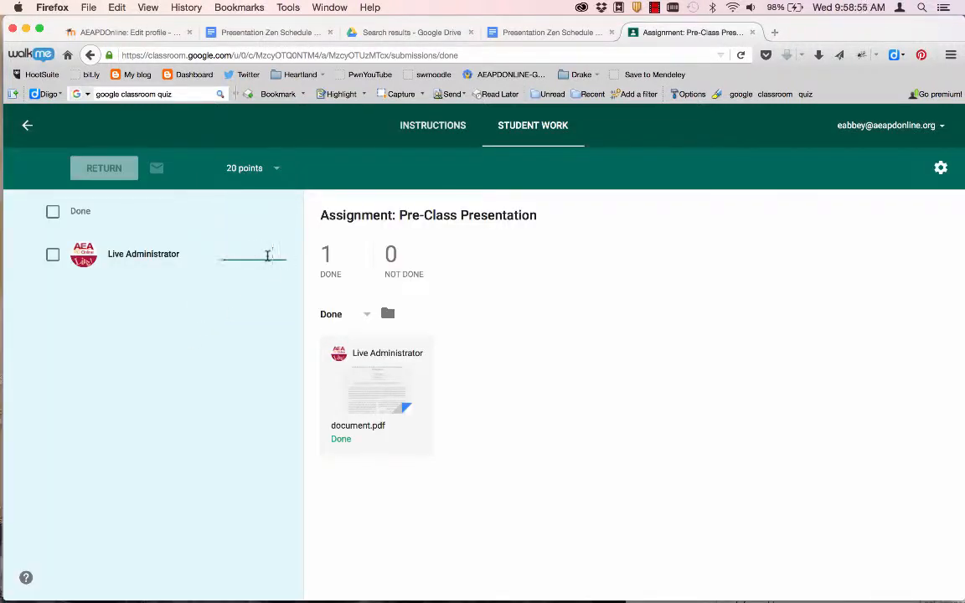
- Grade the submission 18 out of 20 and return it to the student
left_click(272, 252)
type("18.5")
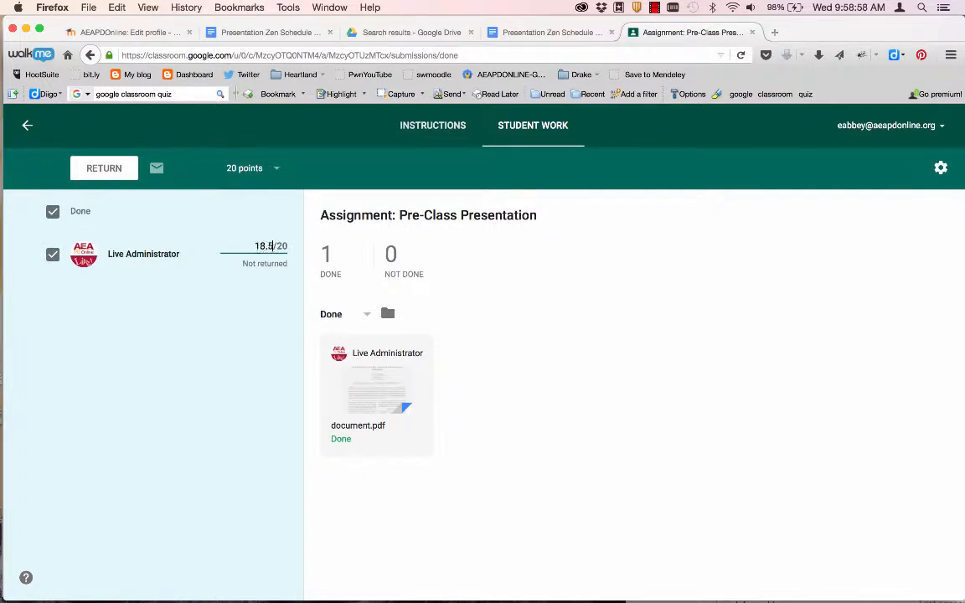
key("Tab")
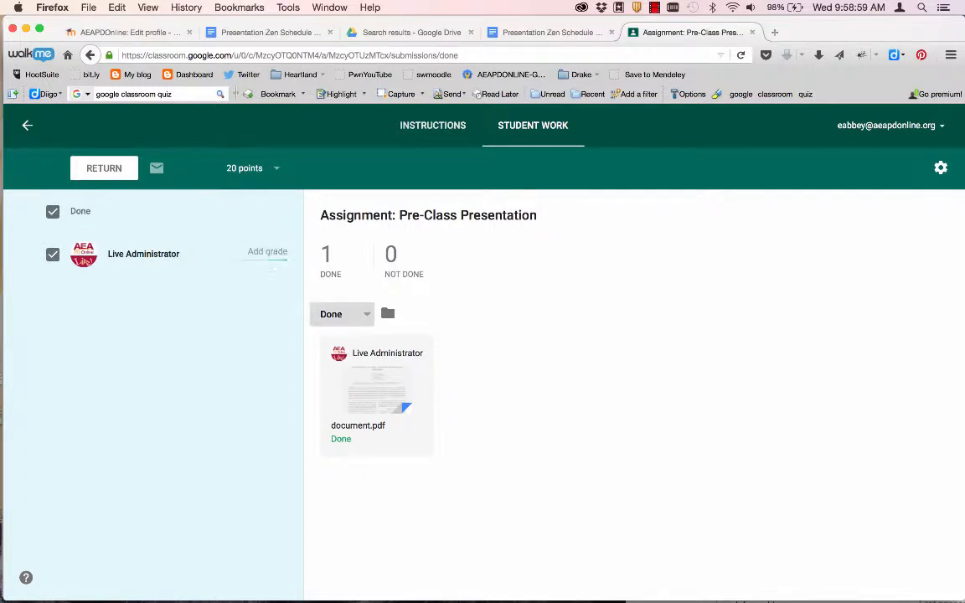
left_click(263, 252)
type("18")
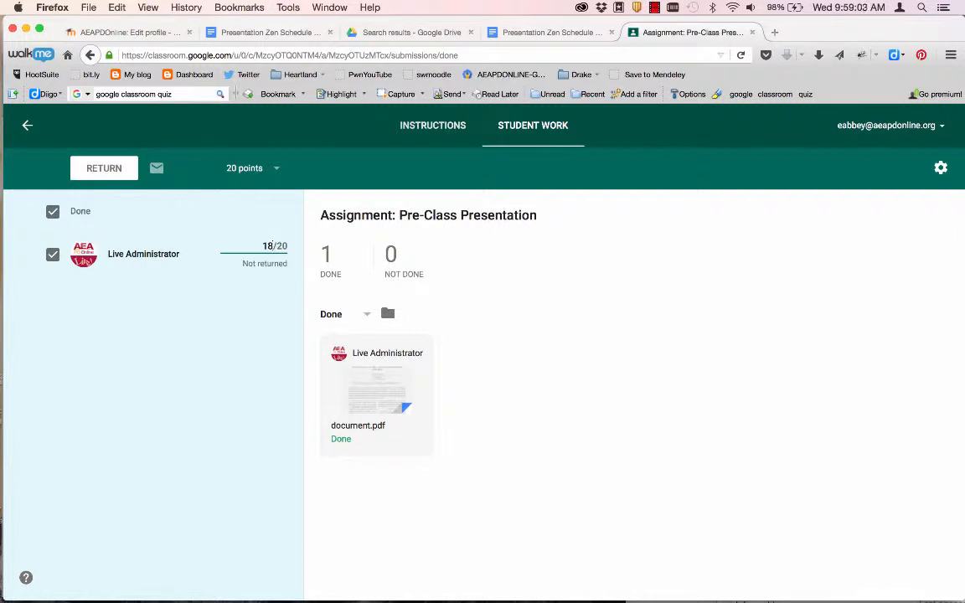
left_click(262, 346)
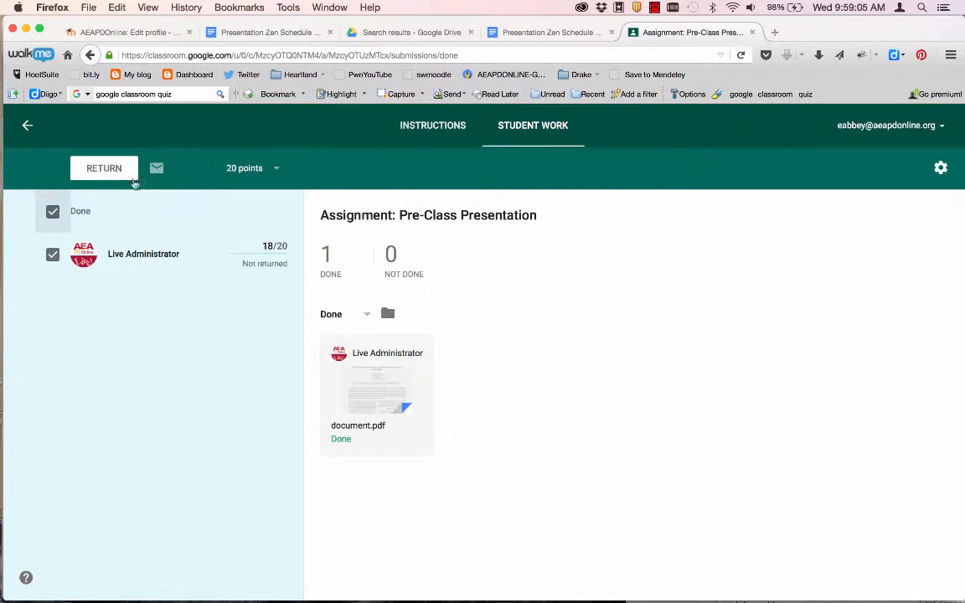
left_click(130, 175)
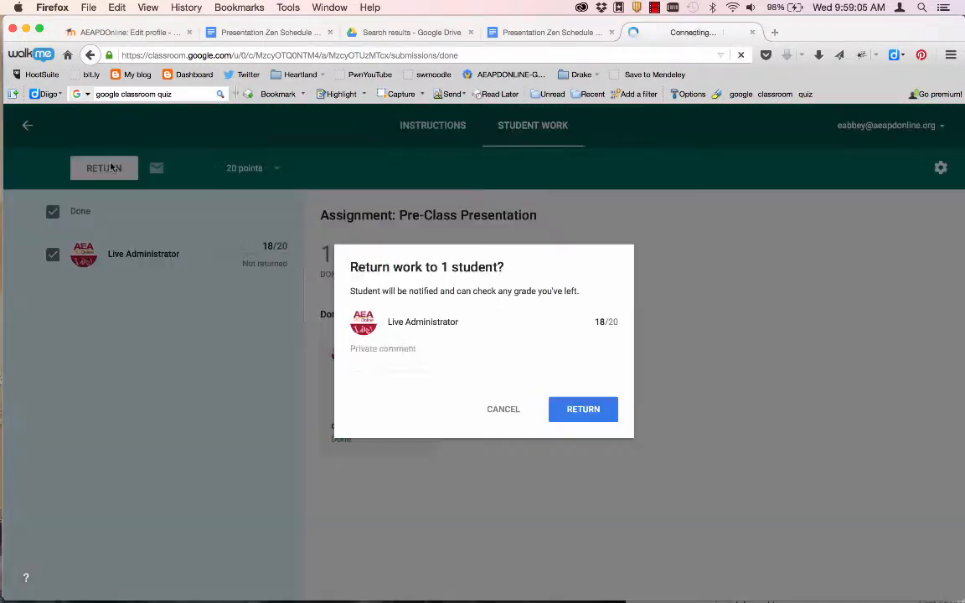
left_click(585, 410)
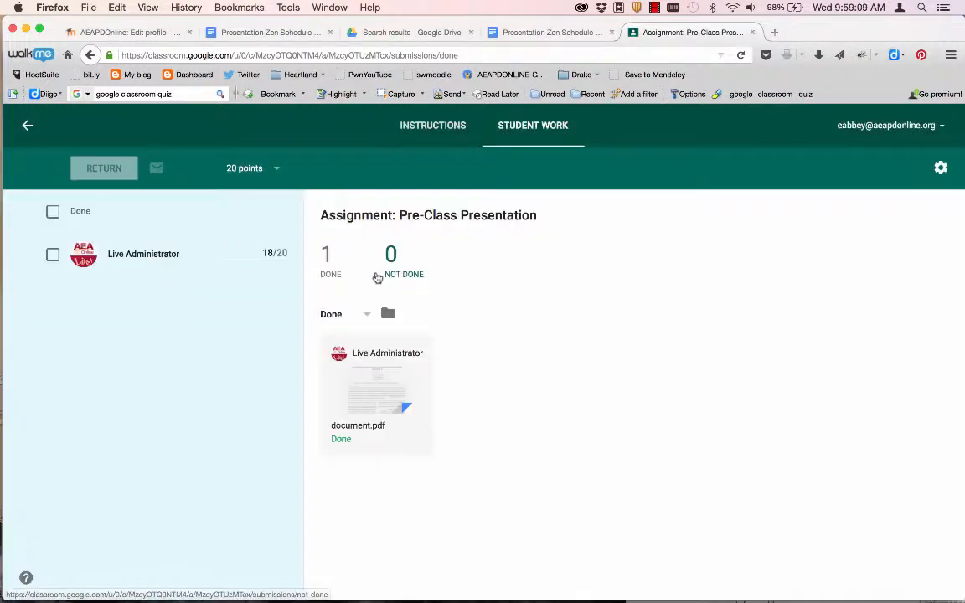
- Open the student's submitted TPLS To-Do List from the Google Doc Assignment's Done list
left_click(26, 127)
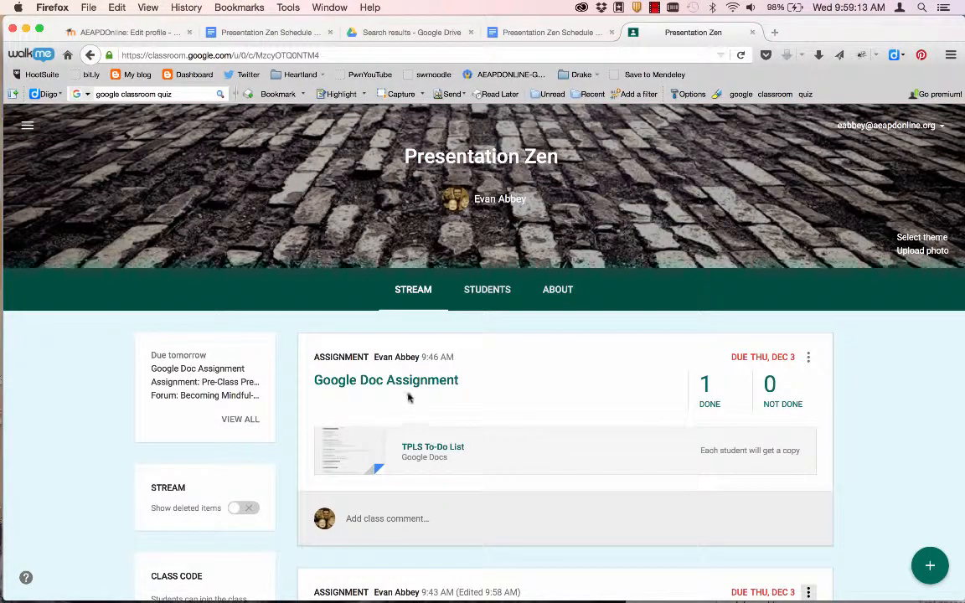
left_click(714, 407)
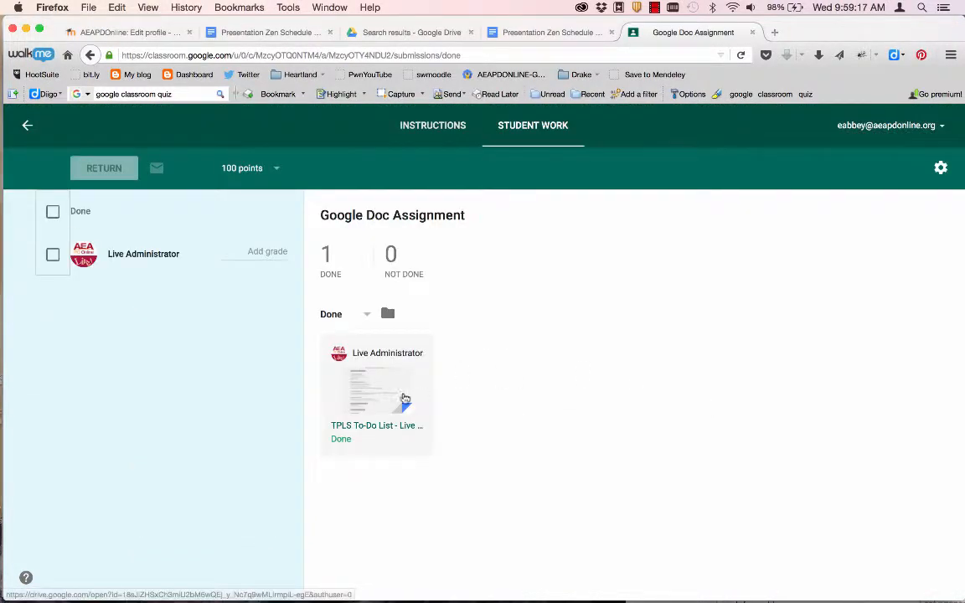
left_click(365, 399)
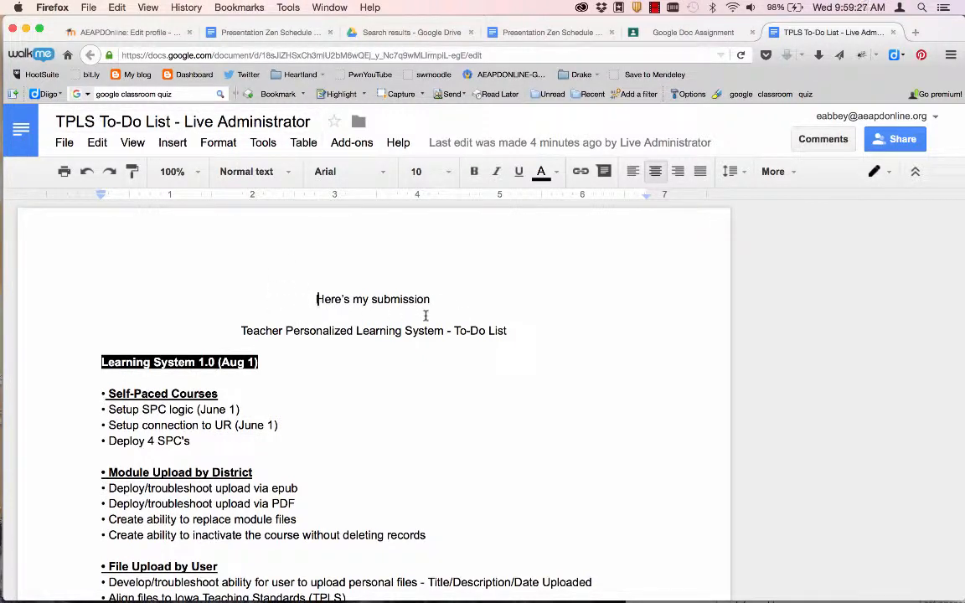
- Review the document's revision history, then append '- Good work' to the title line
left_click(63, 142)
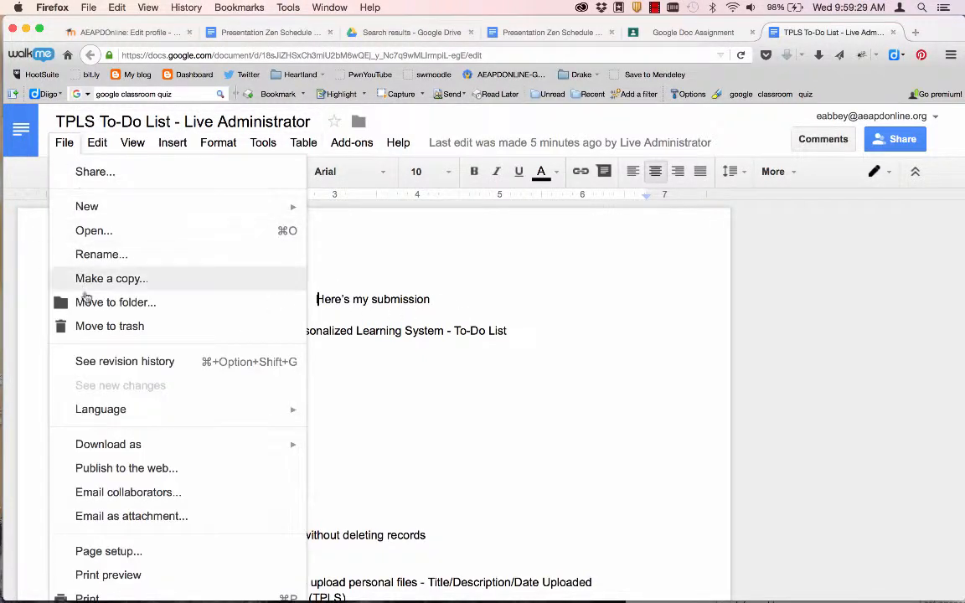
left_click(92, 362)
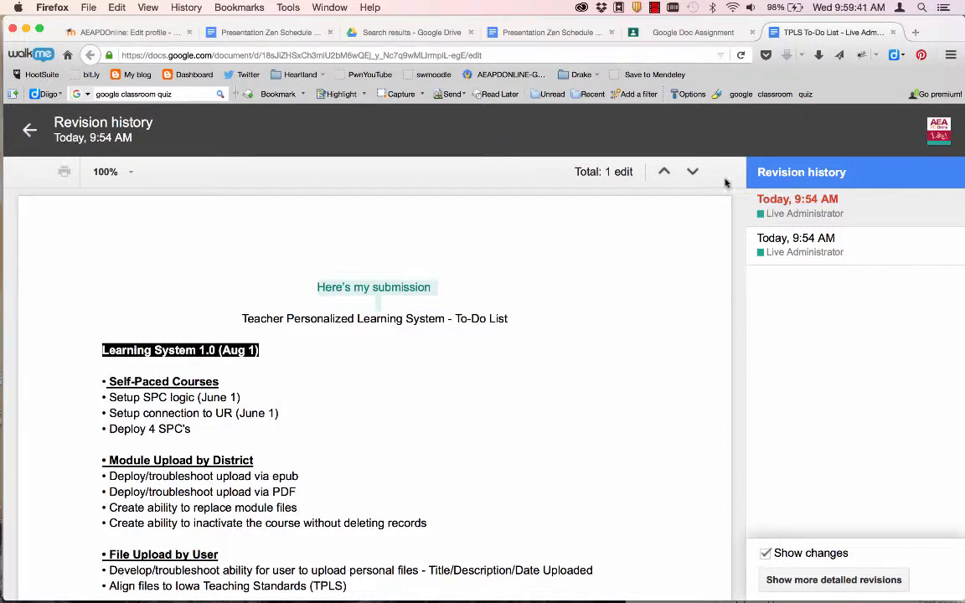
left_click(28, 132)
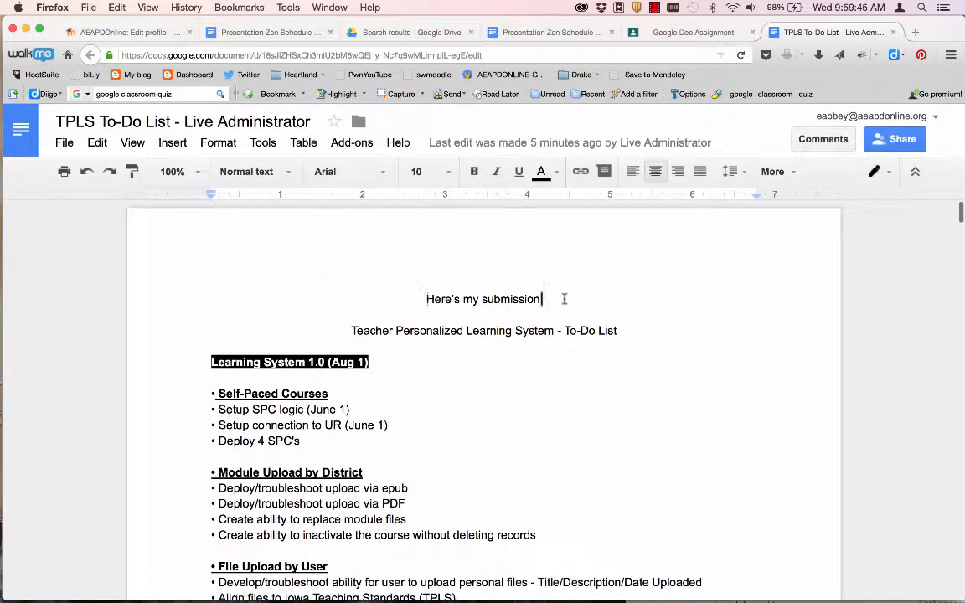
type("- Good wo")
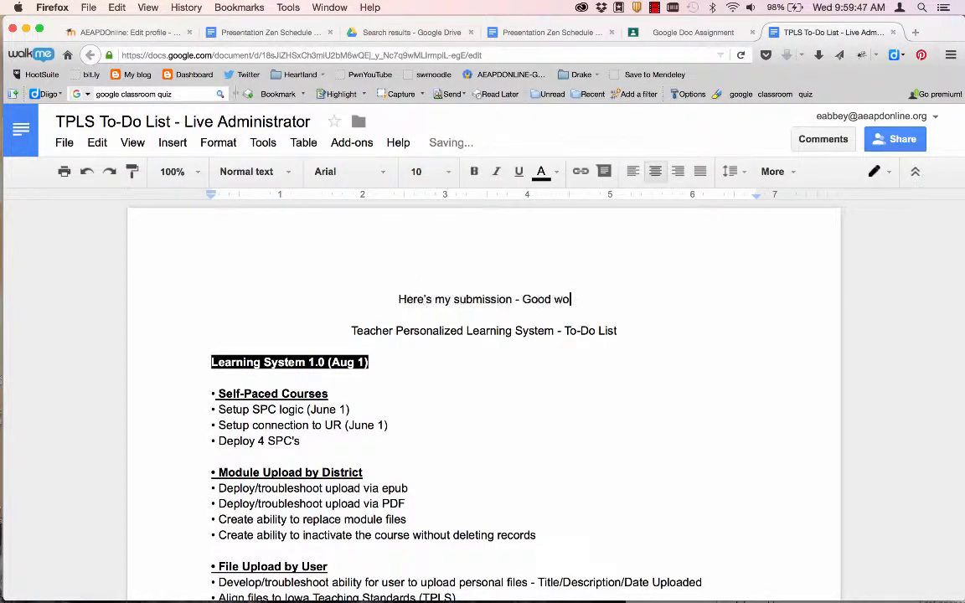
type("rk")
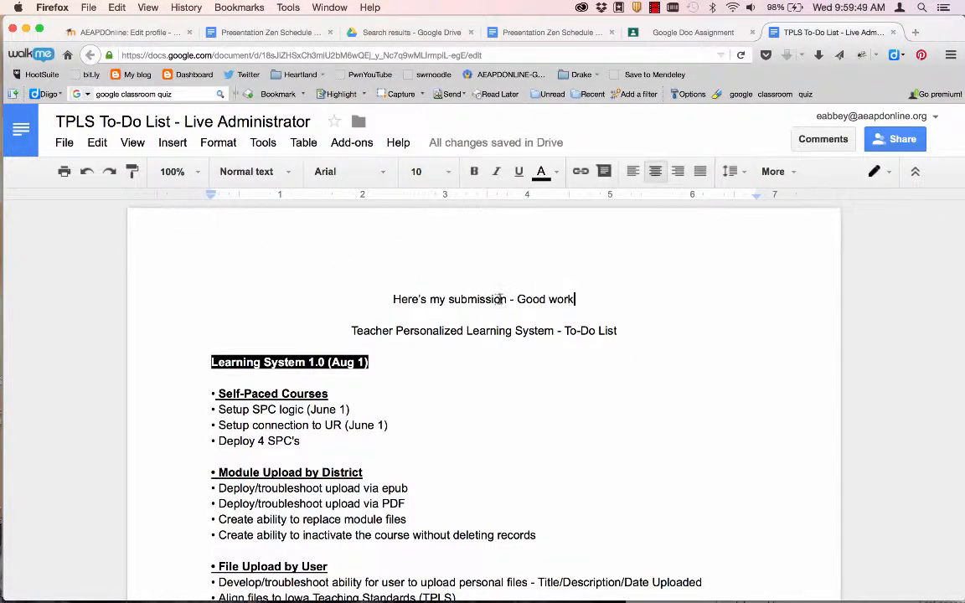
- Comment 'Good work' on "Here's my submission" and close the document
left_click_drag(509, 299, 390, 293)
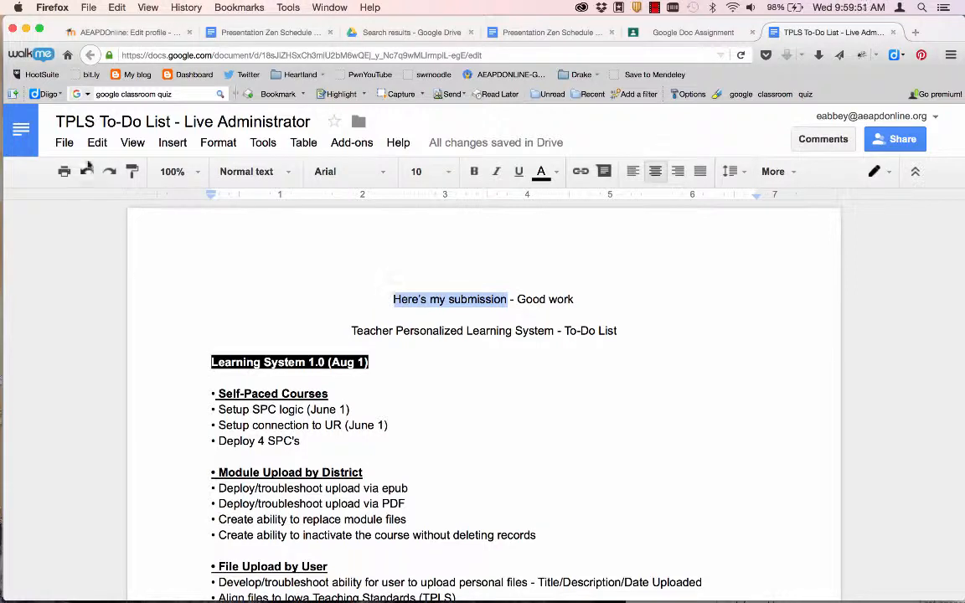
left_click(65, 142)
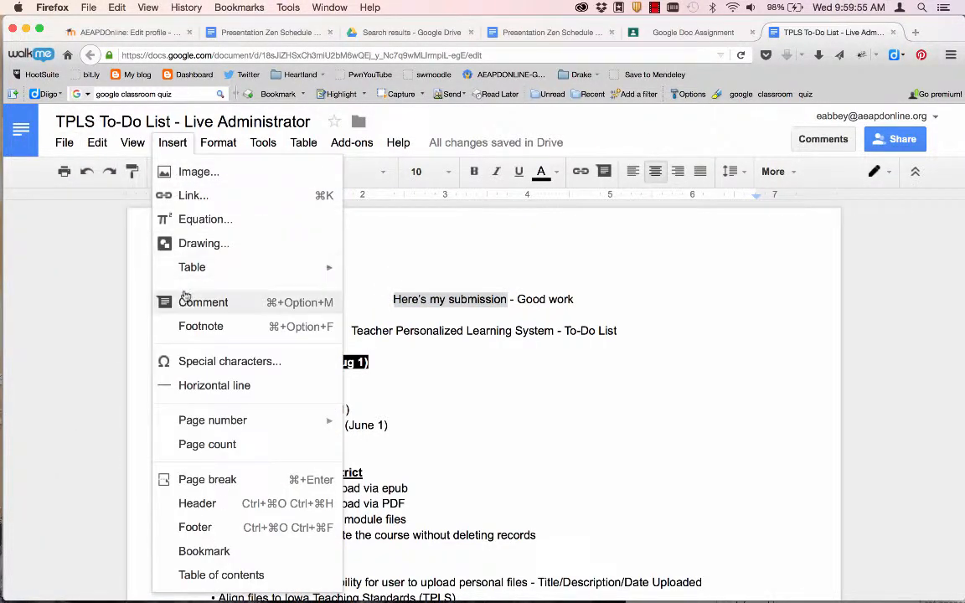
left_click(166, 271)
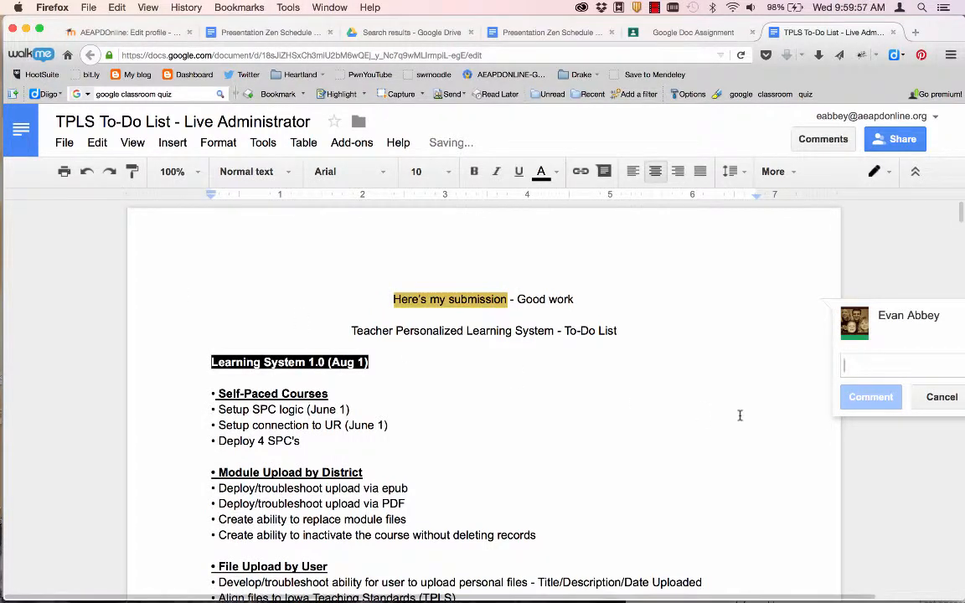
type("Goodlwork")
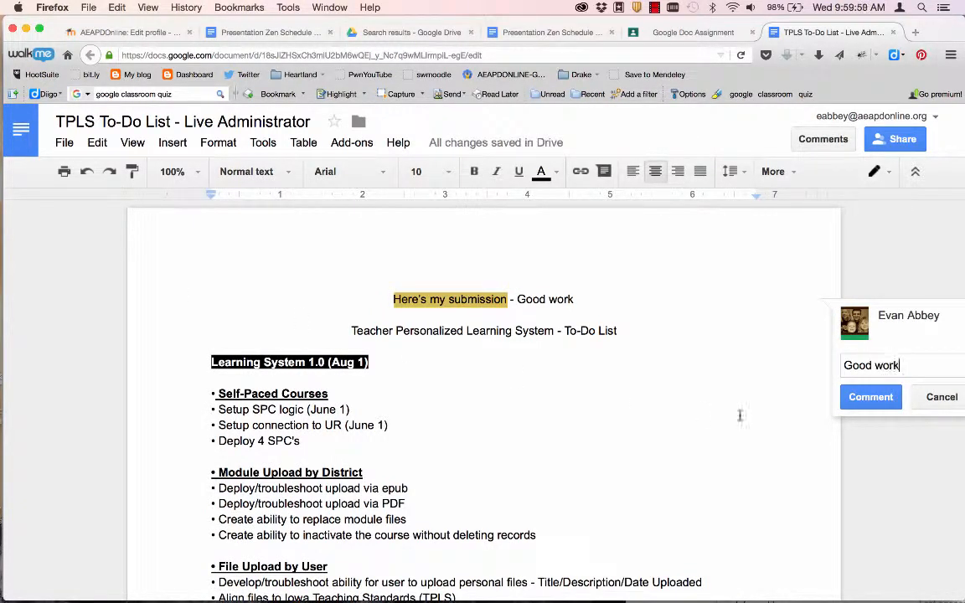
left_click(854, 395)
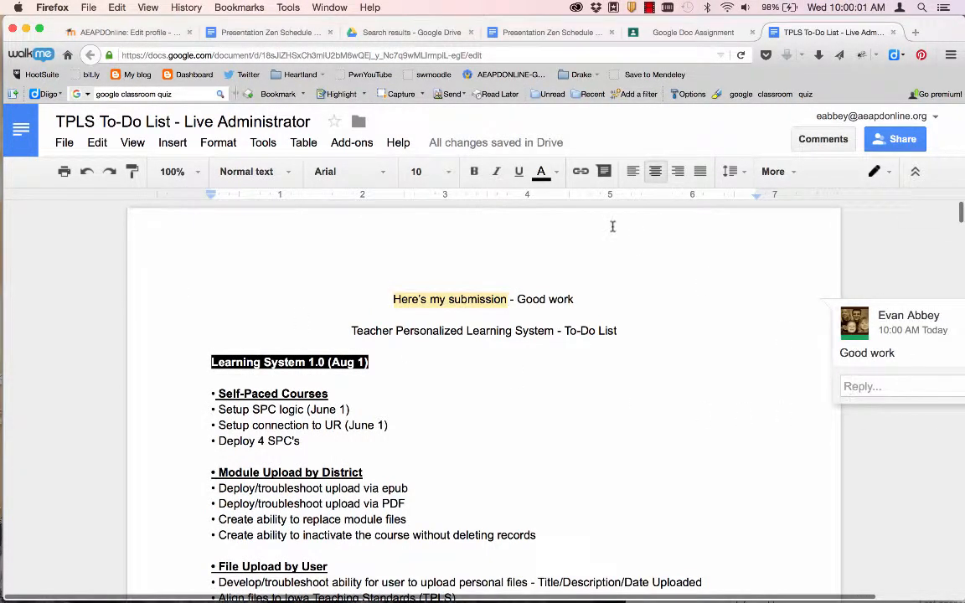
left_click(893, 32)
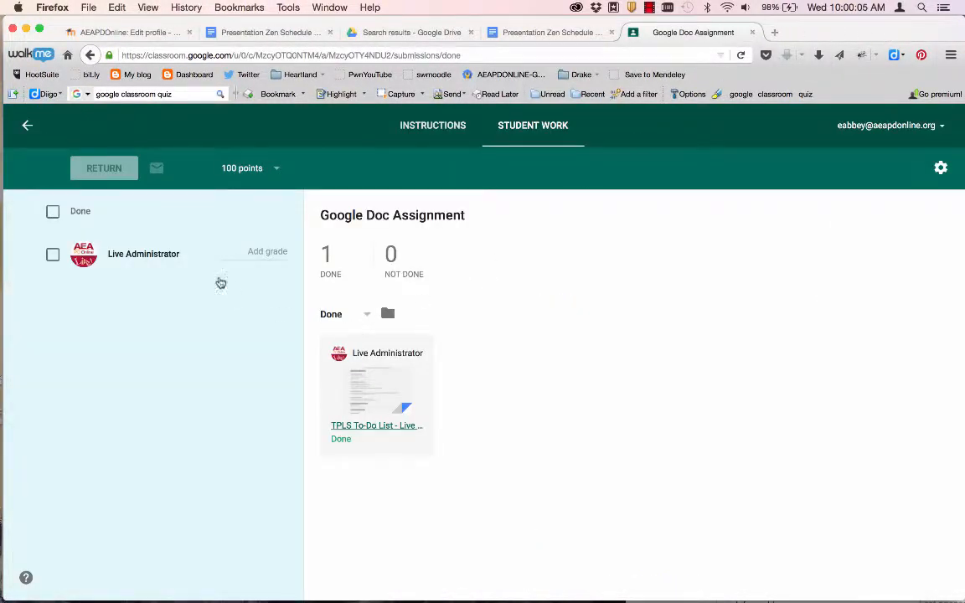
- Grade the submission 85 and return it to the student
left_click(250, 251)
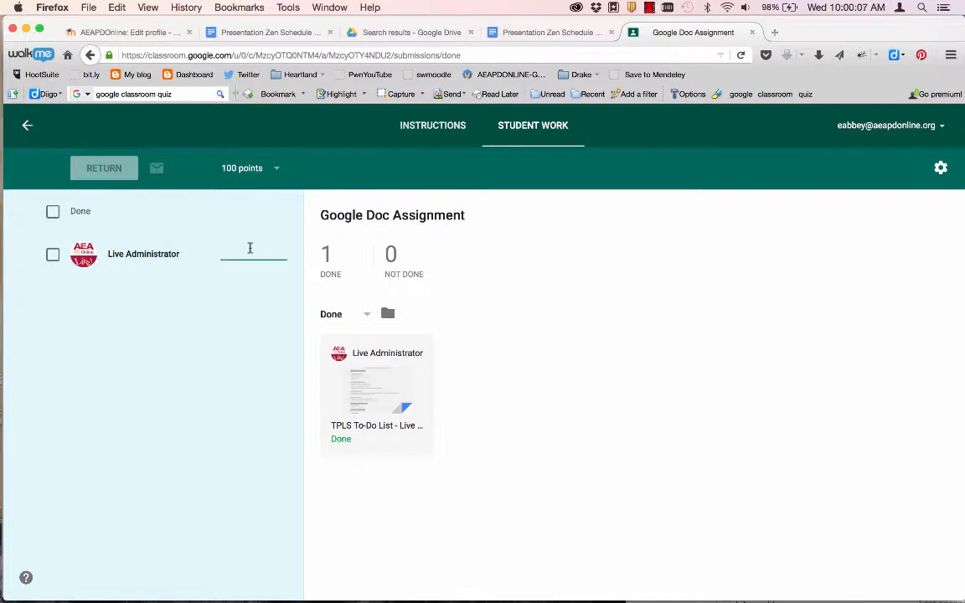
type("85")
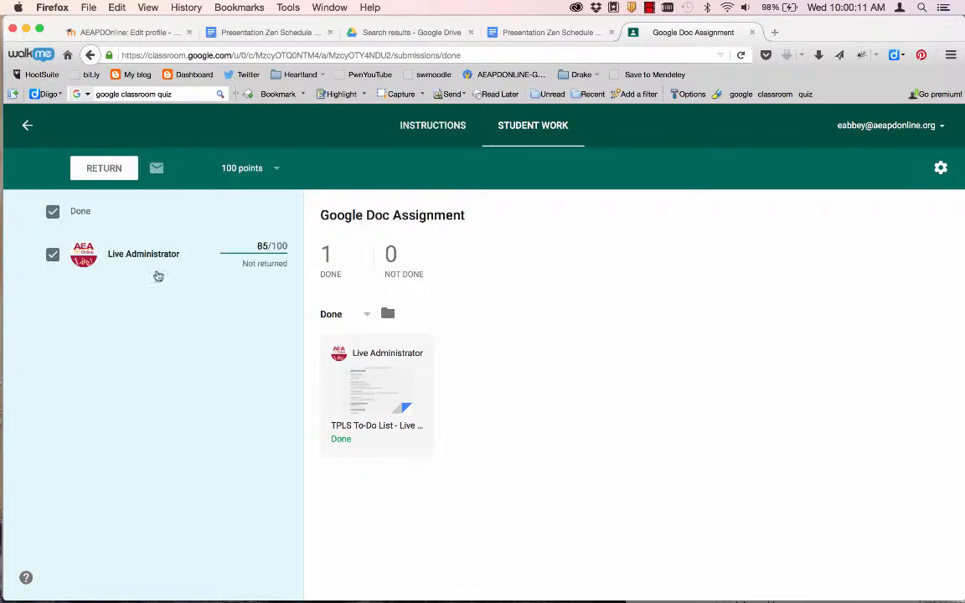
left_click(107, 170)
left_click(575, 409)
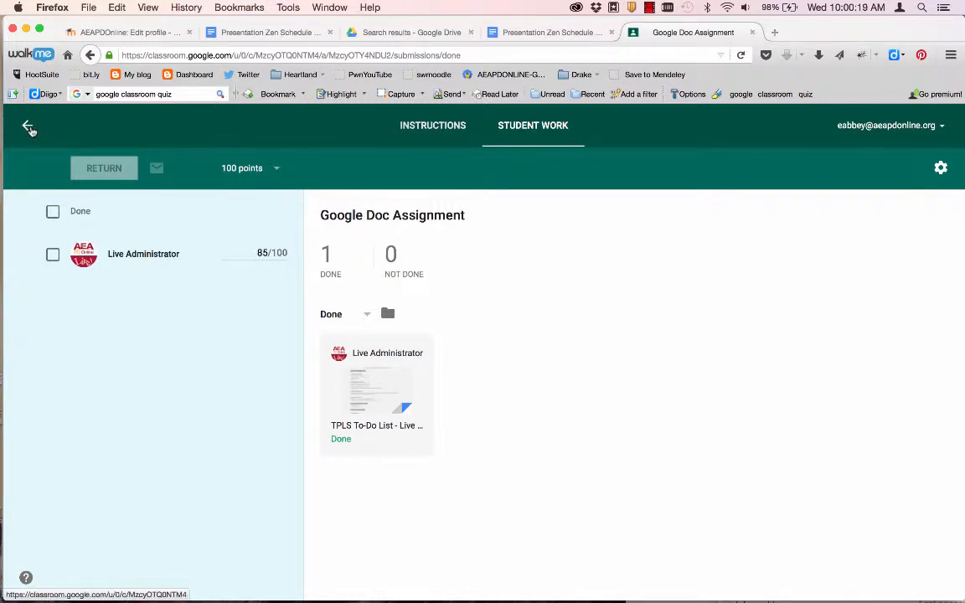
- Go back to the Presentation Zen stream, briefly rechecking the Google Doc Assignment's completed submissions
left_click(30, 128)
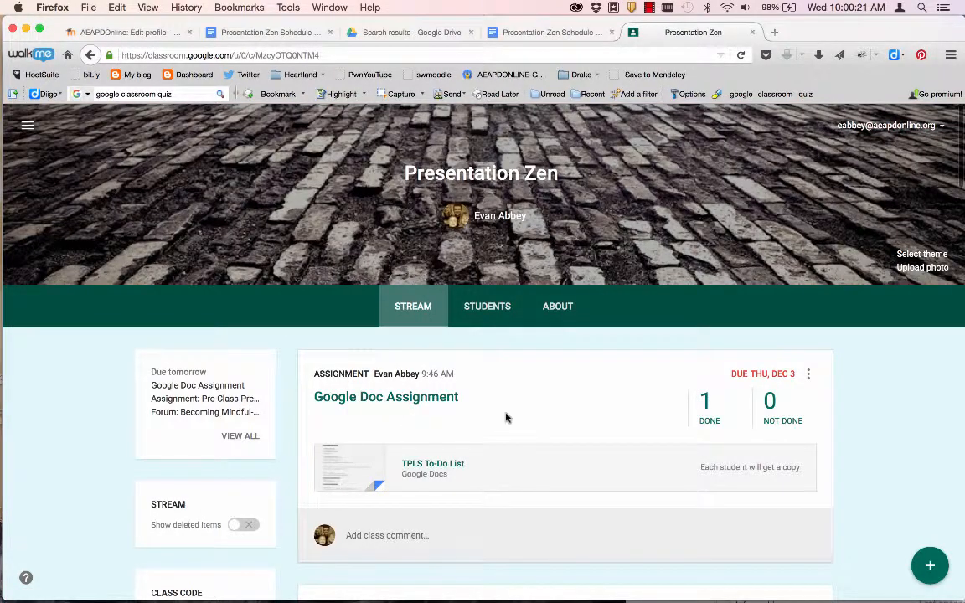
left_click(710, 421)
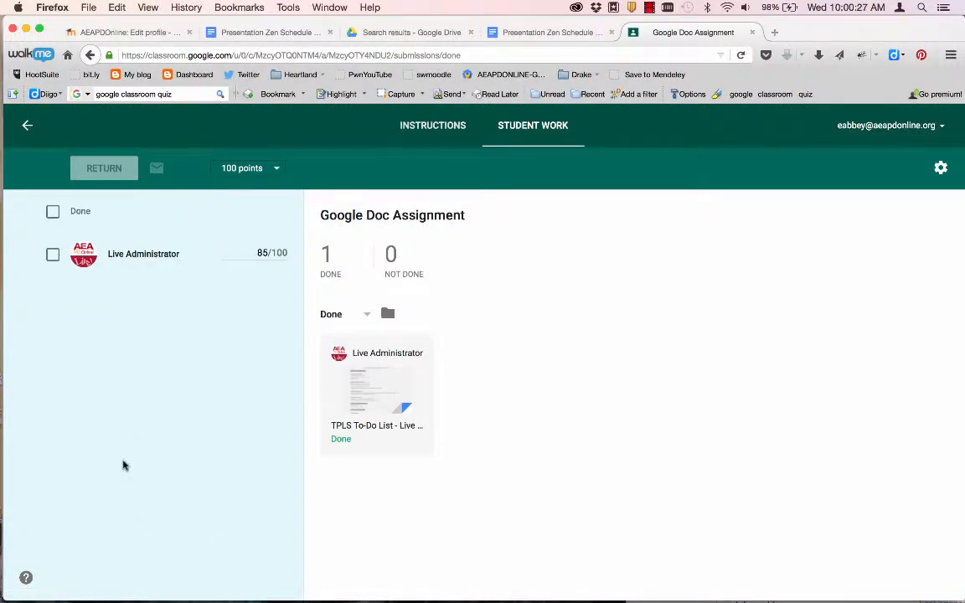
left_click(26, 124)
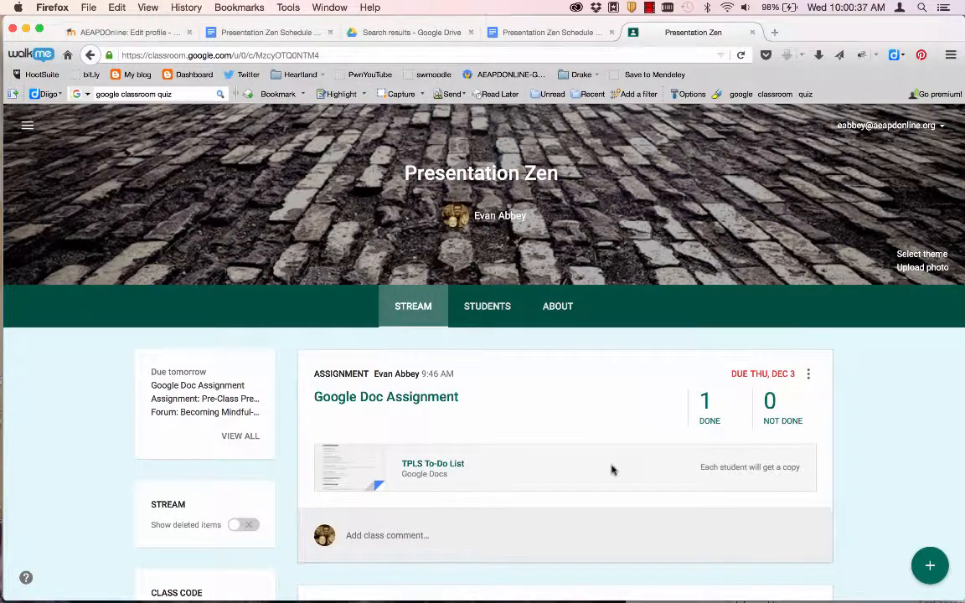
scroll(611, 467, "down", 5)
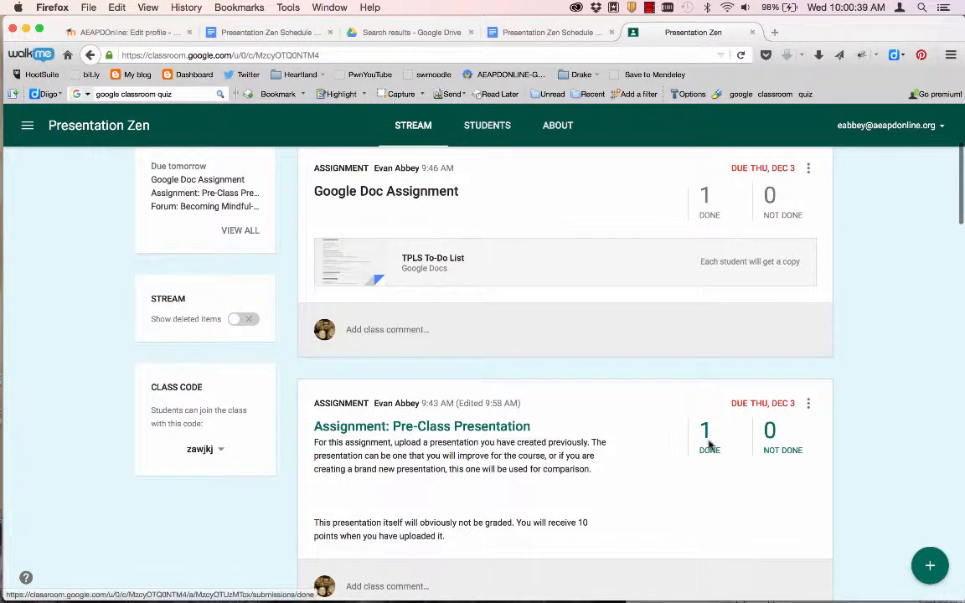
- From Pre-Class Presentation's done submissions, download all grades and cancel the grades.csv prompt
left_click(706, 432)
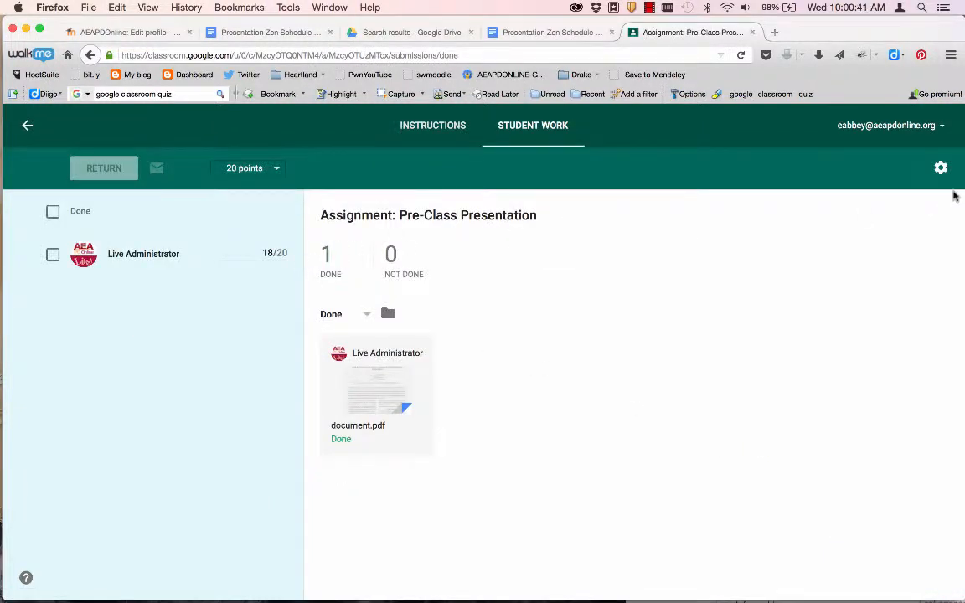
left_click(940, 167)
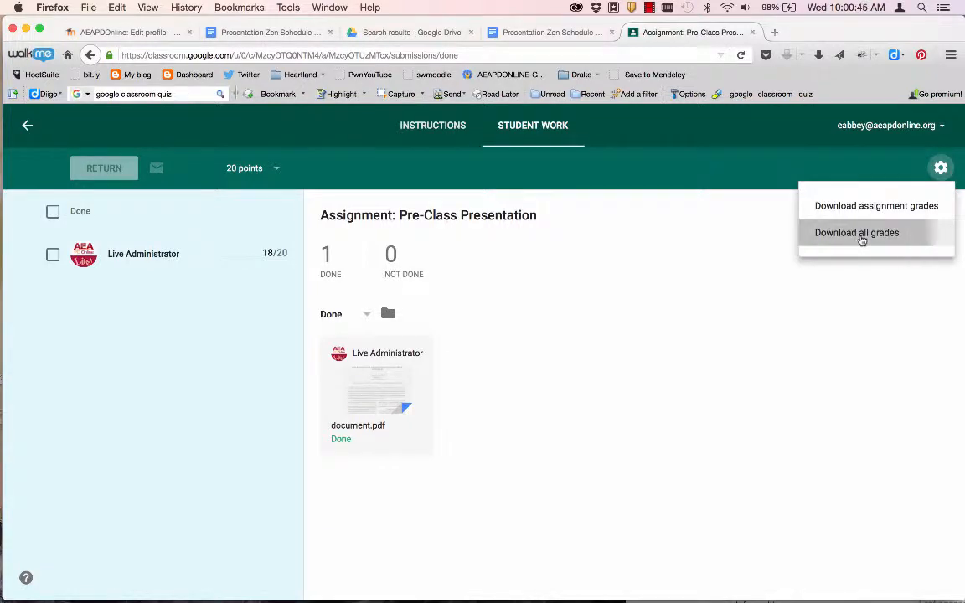
left_click(860, 238)
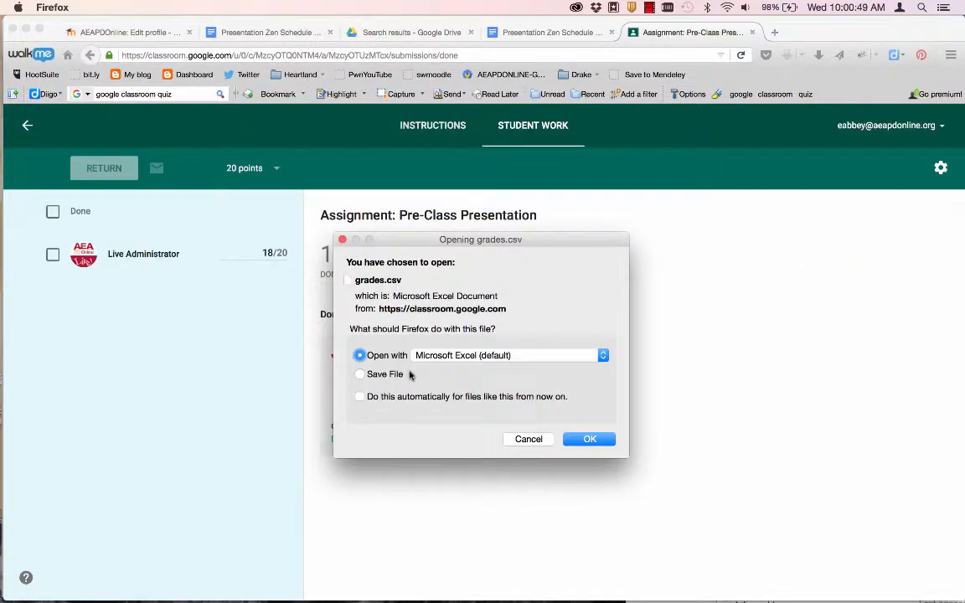
left_click(527, 440)
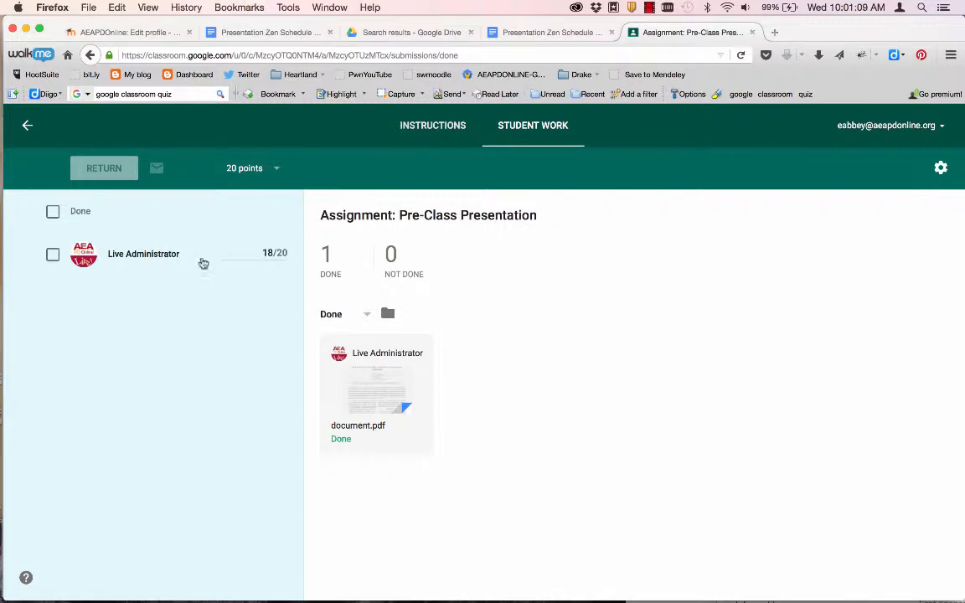
- Open Presentation Zen's student list and tick the checkbox beside the one enrolled student
left_click(27, 126)
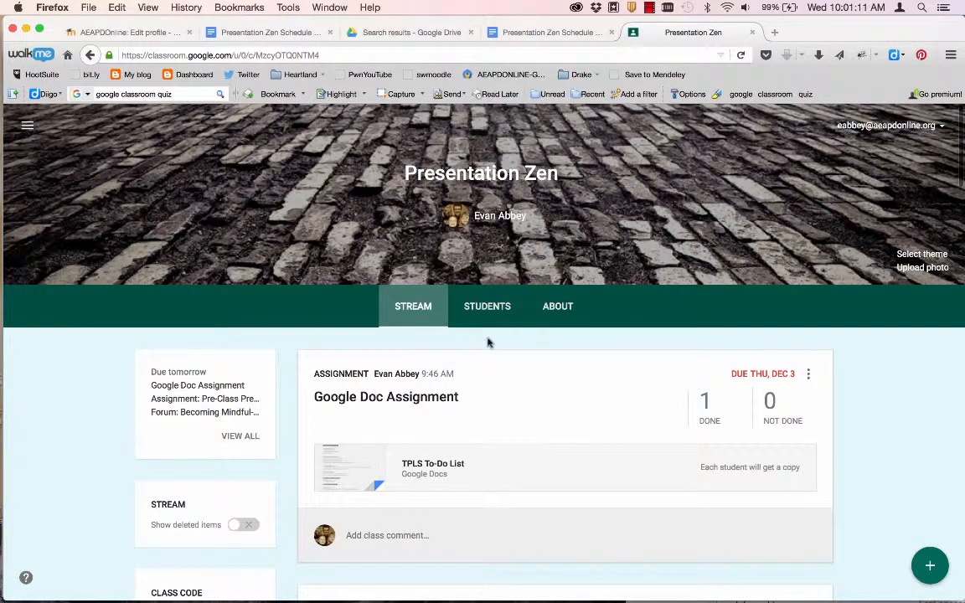
left_click(489, 306)
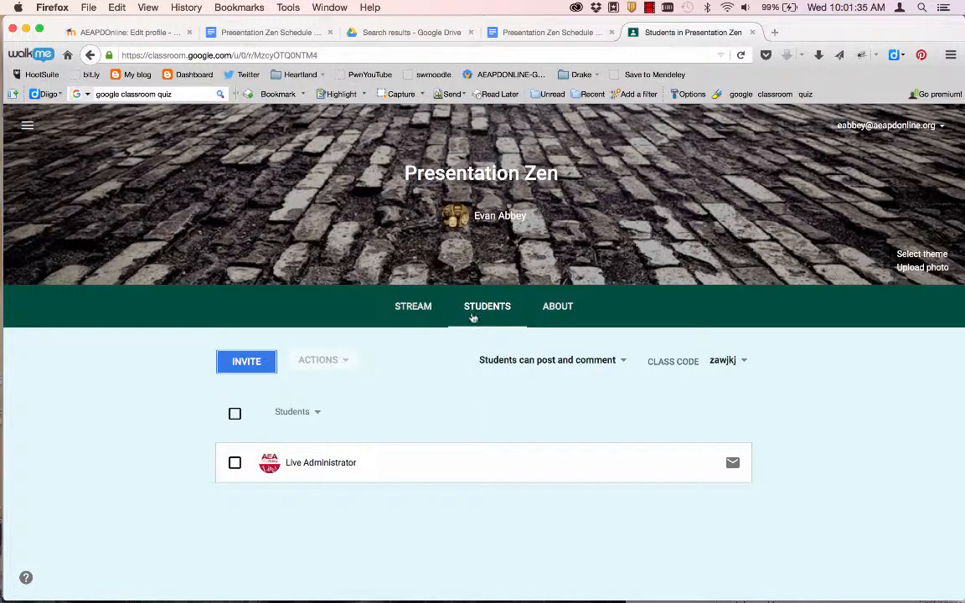
left_click(306, 466)
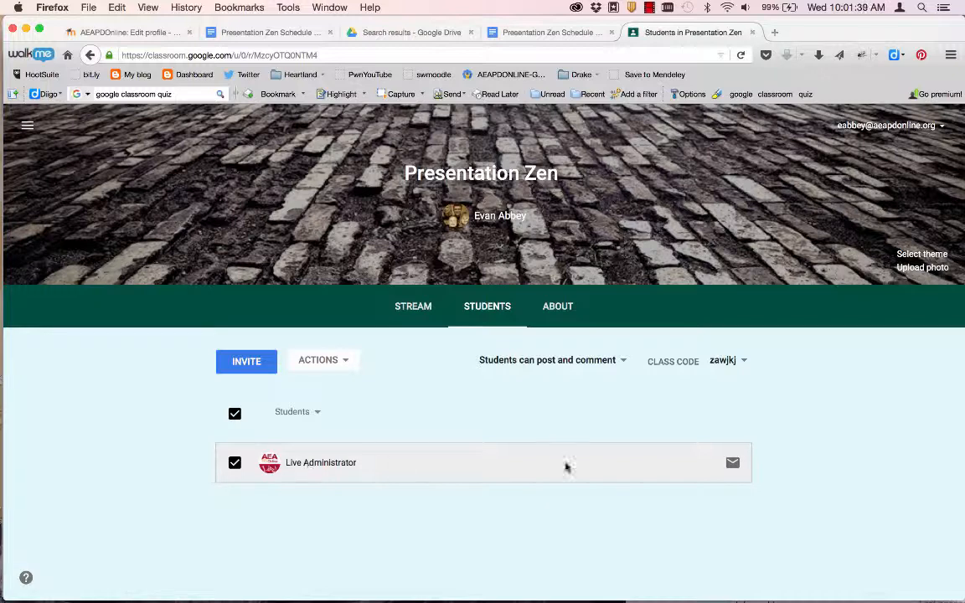
left_click(731, 465)
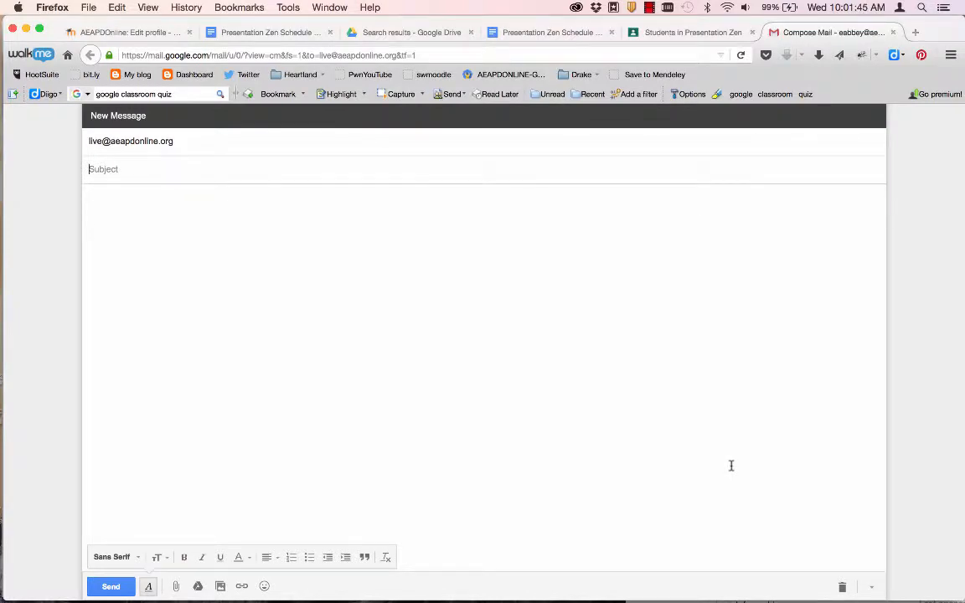
key("super+w")
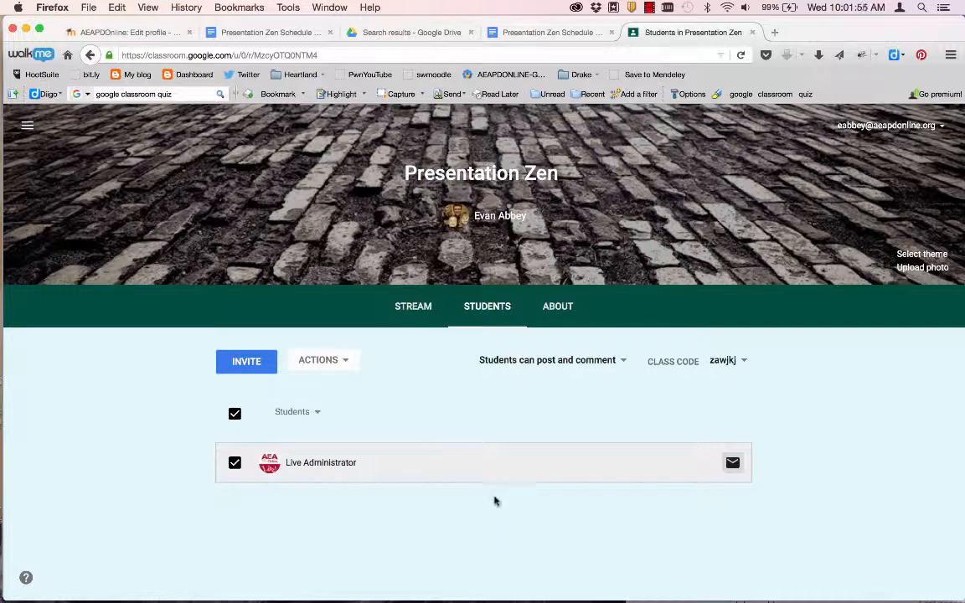
left_click(416, 308)
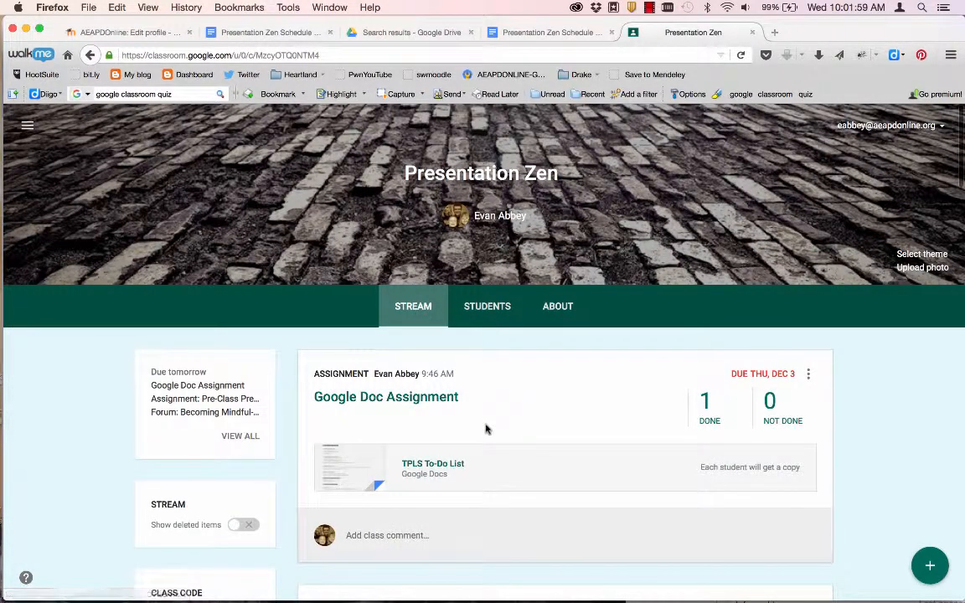
- Scroll through the Presentation Zen stream's assignments and announcements
scroll(485, 427, "down", 3)
scroll(485, 427, "down", 1)
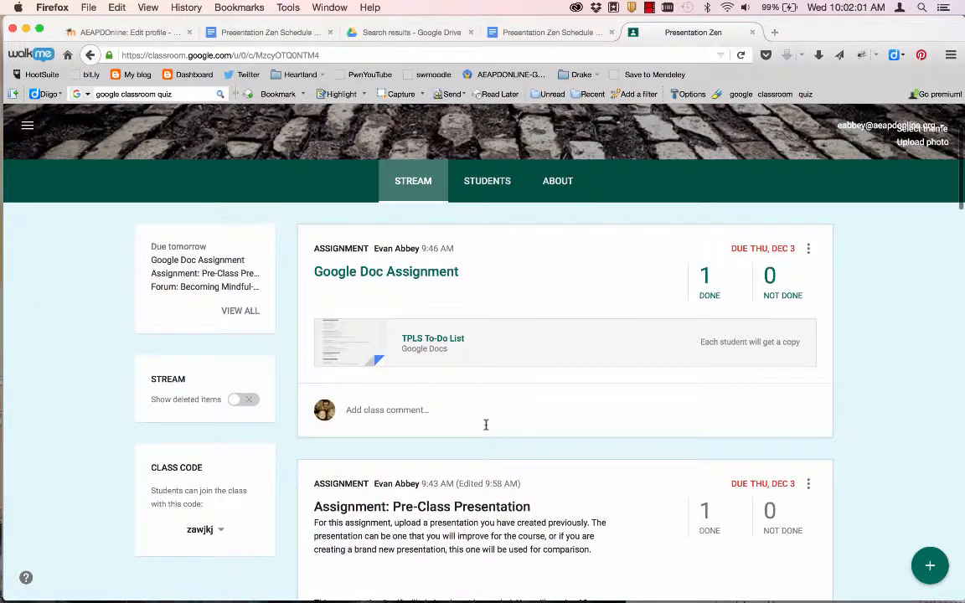
scroll(485, 424, "down", 10)
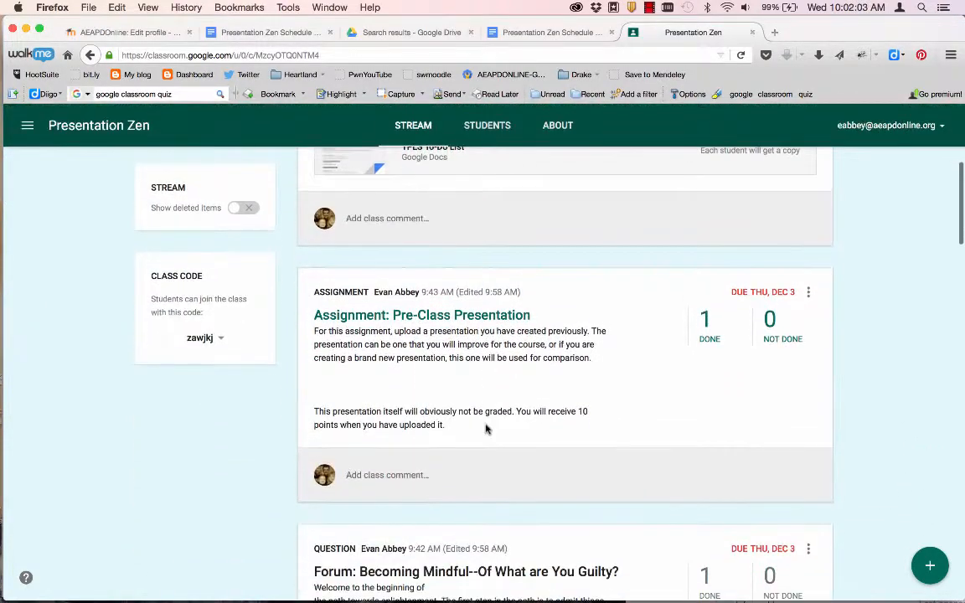
scroll(485, 429, "down", 8)
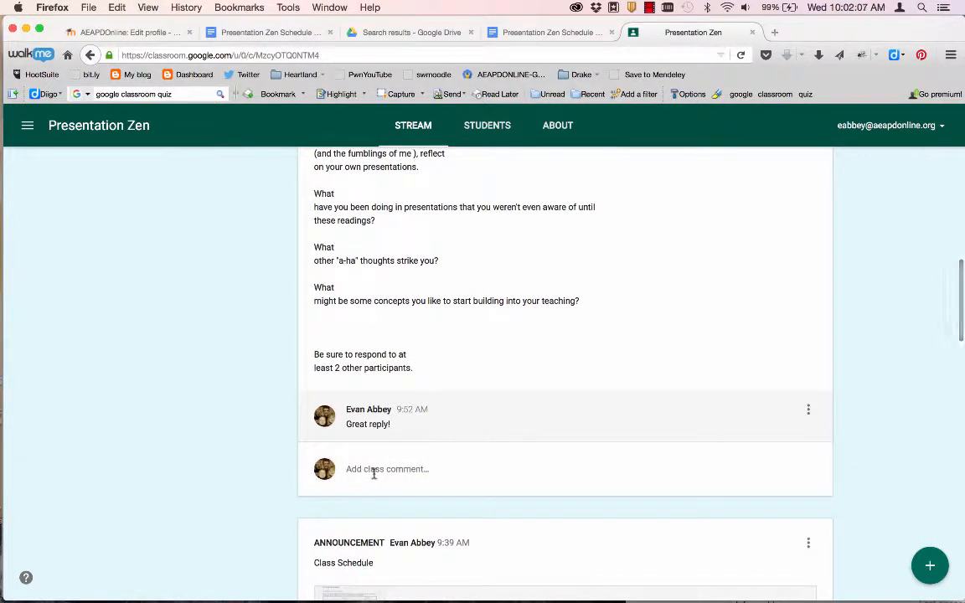
scroll(373, 474, "down", 1)
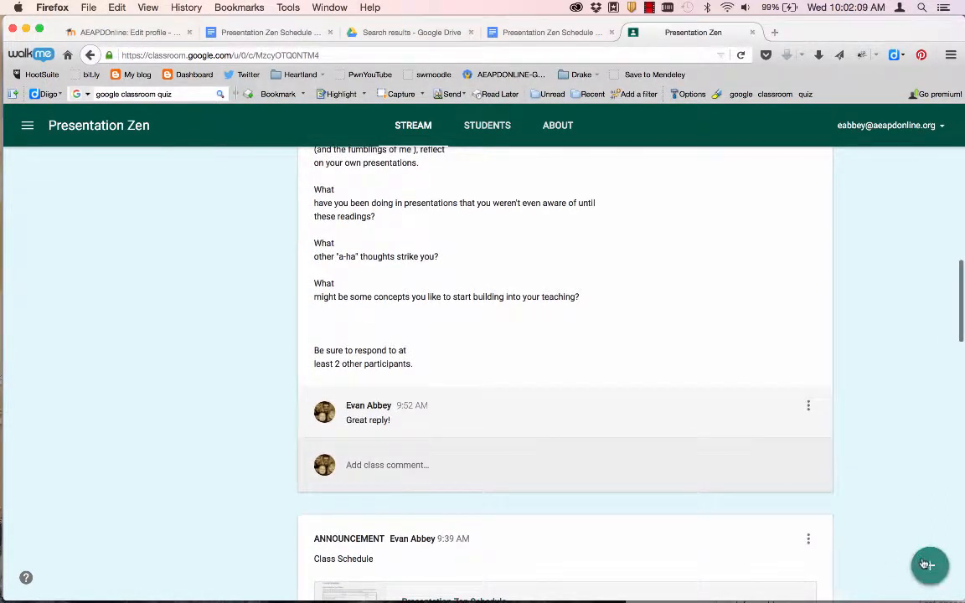
mouse_move(924, 565)
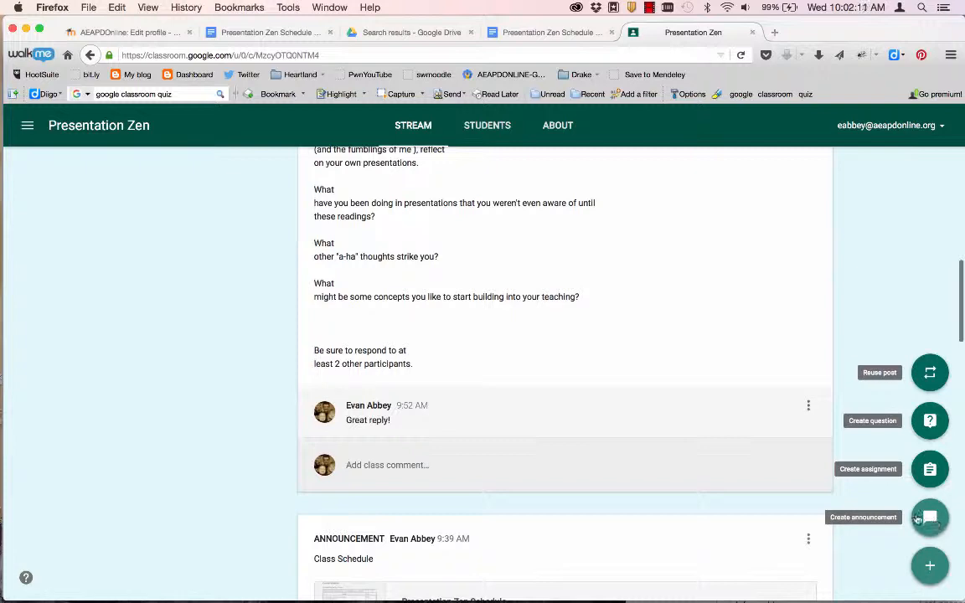
scroll(583, 503, "up", 3)
scroll(583, 503, "up", 5)
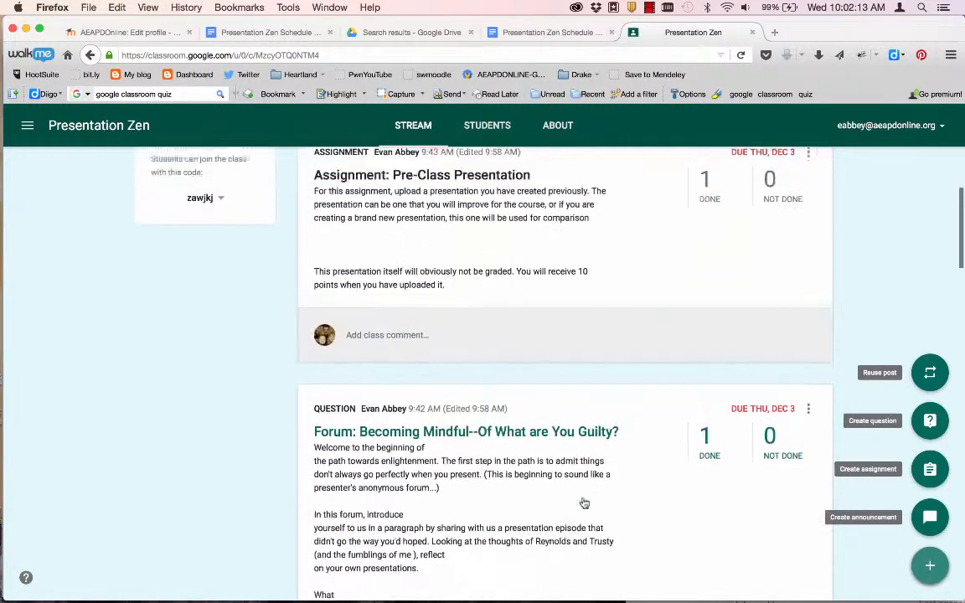
scroll(584, 503, "down", 5)
scroll(584, 502, "down", 10)
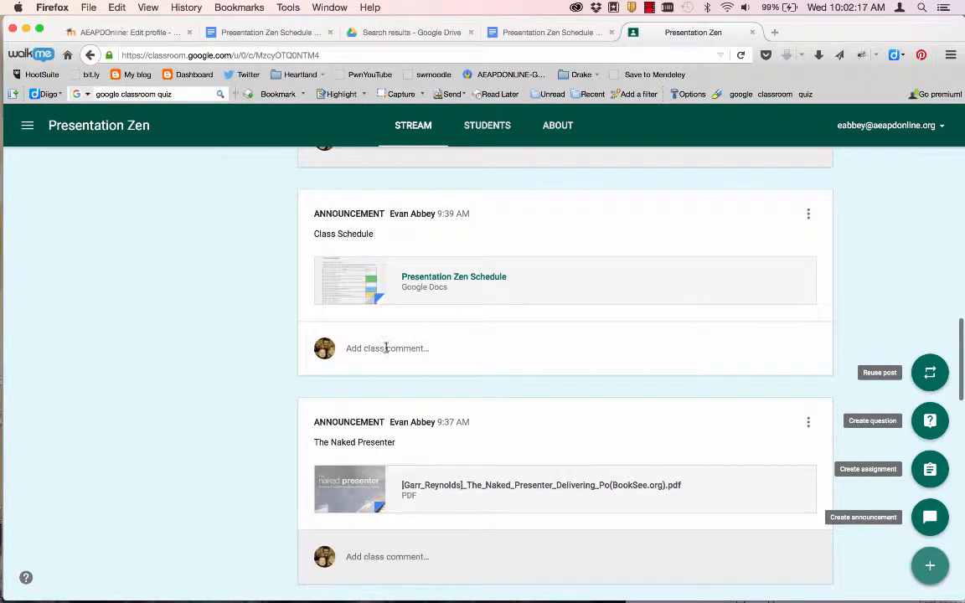
- Click into the Class Schedule announcement's comment box, then scroll back through the stream
left_click(449, 355)
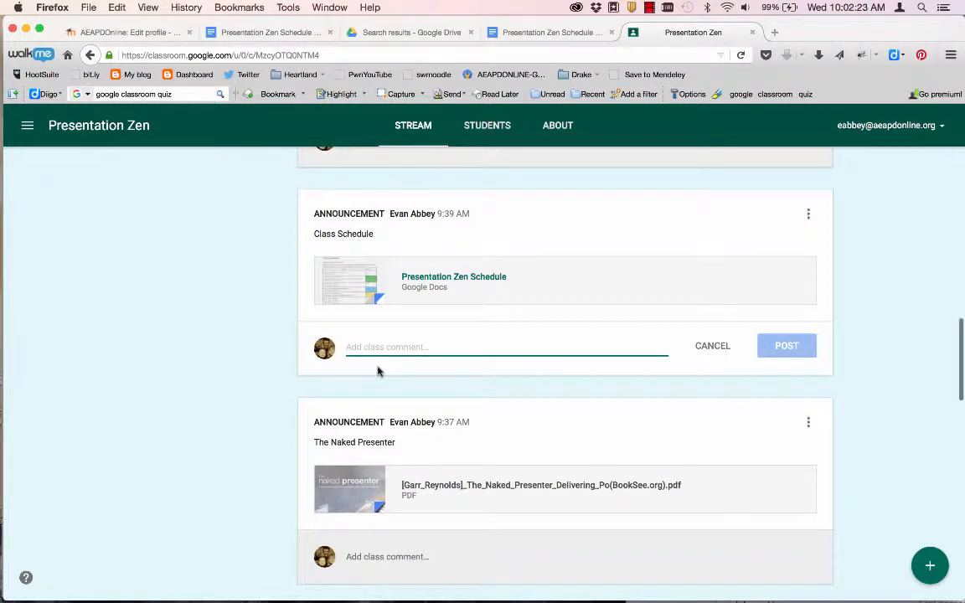
scroll(377, 371, "up", 3)
scroll(377, 371, "up", 12)
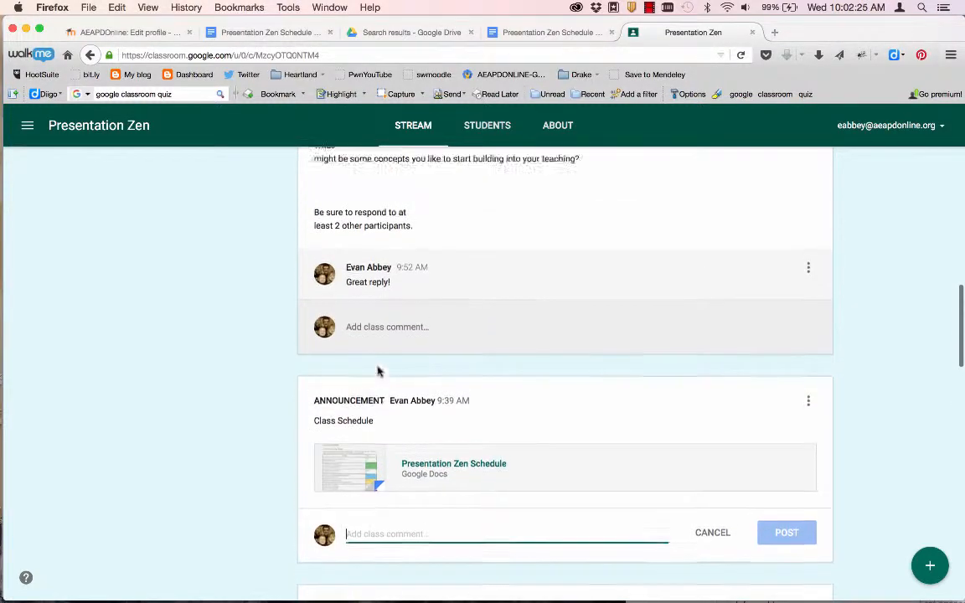
scroll(377, 371, "up", 5)
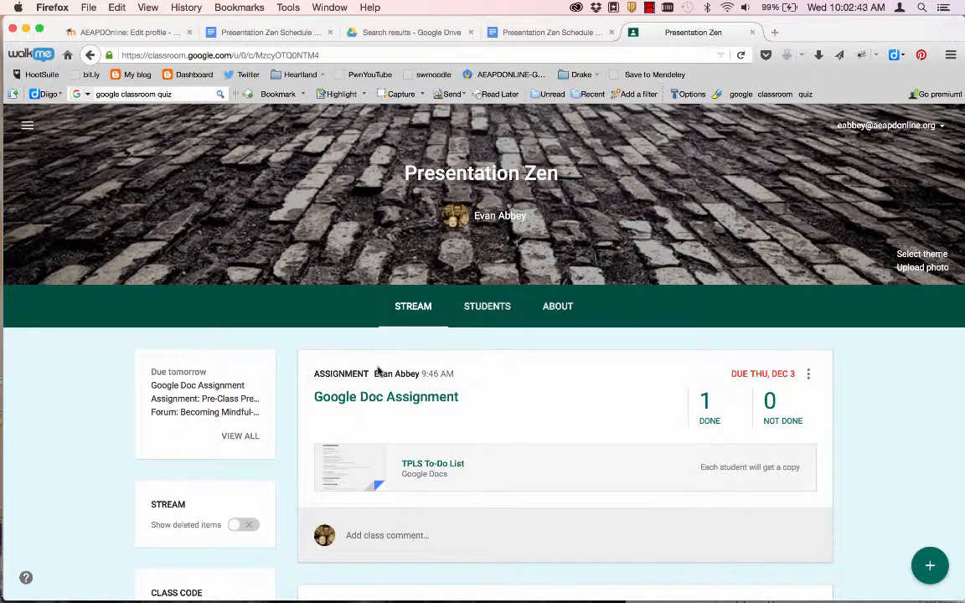
scroll(527, 423, "down", 3)
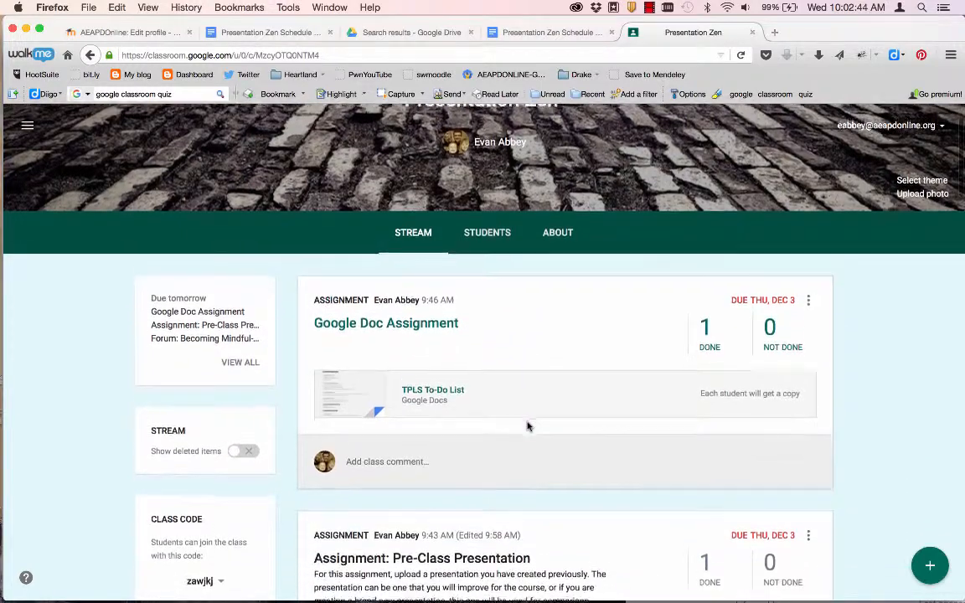
scroll(527, 422, "down", 3)
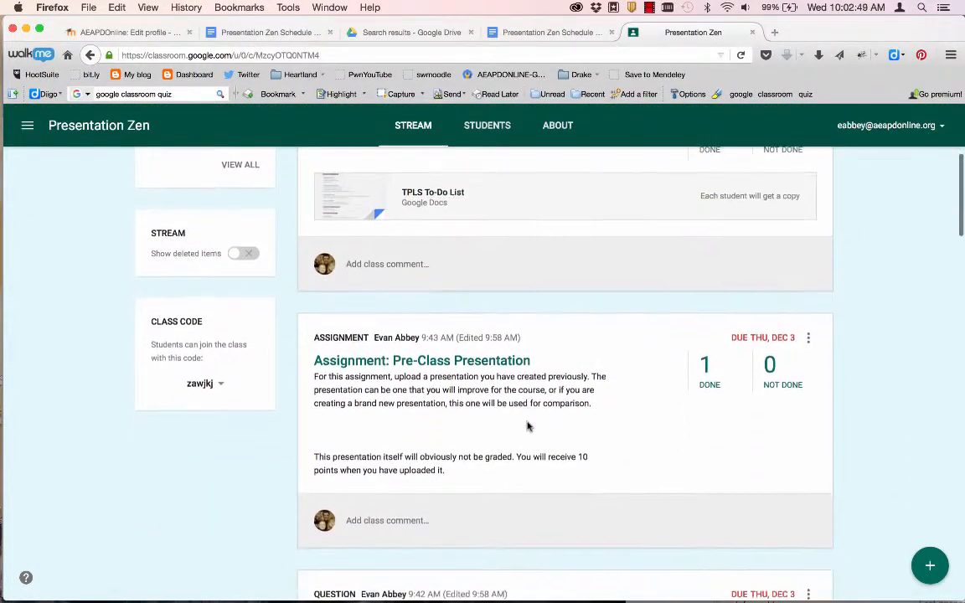
scroll(528, 423, "up", 5)
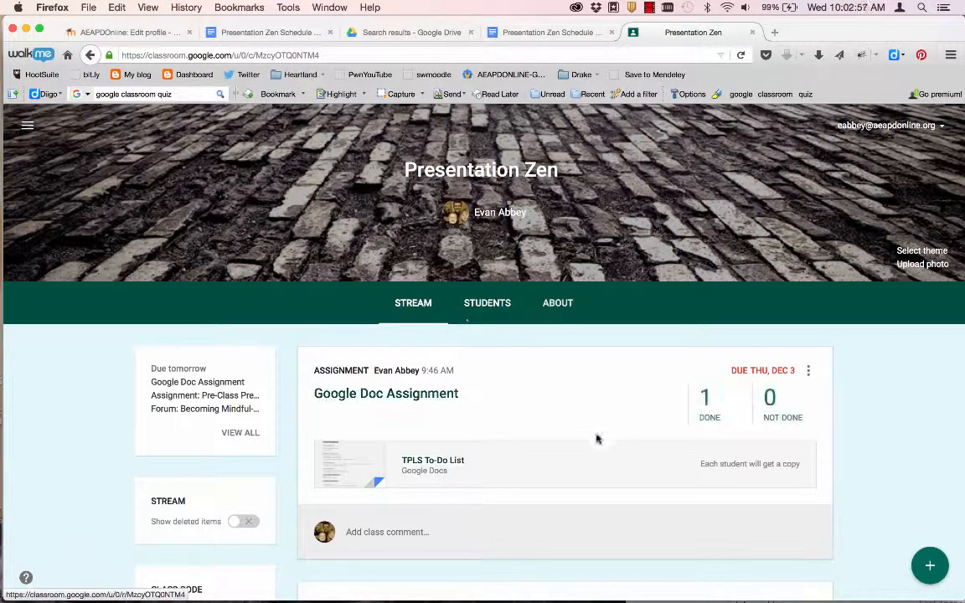
scroll(605, 449, "down", 1)
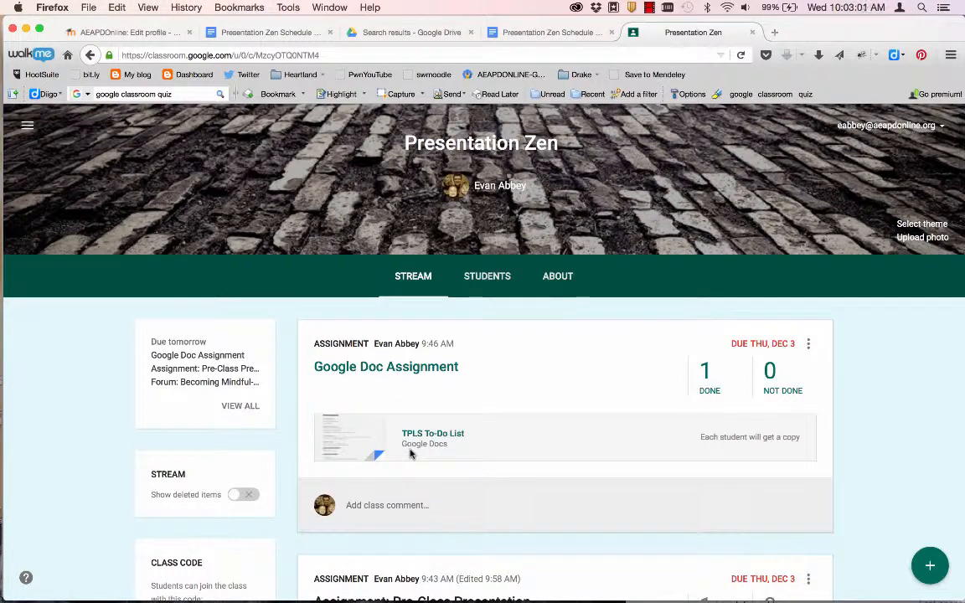
scroll(585, 475, "down", 1)
scroll(585, 476, "down", 3)
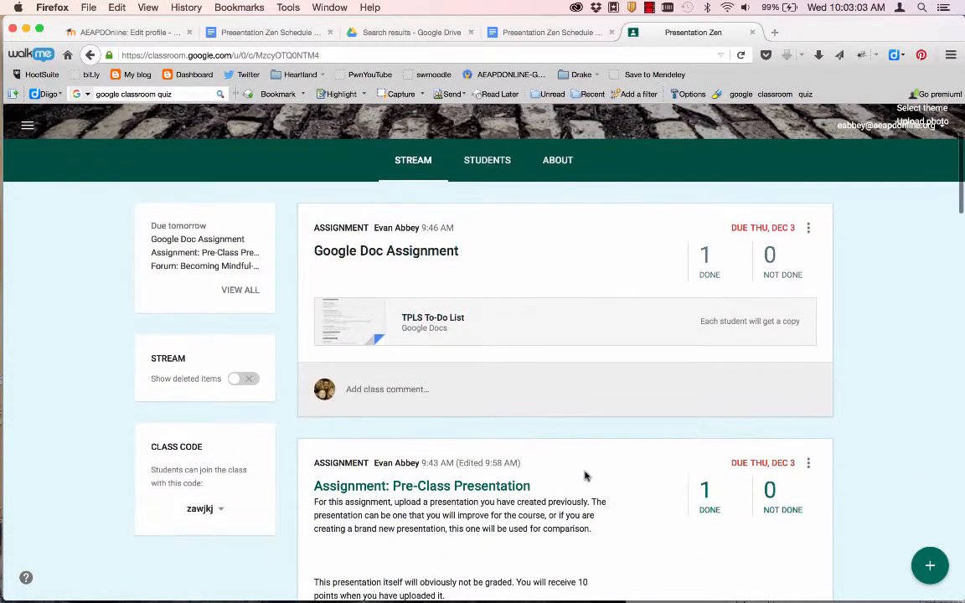
scroll(584, 476, "up", 5)
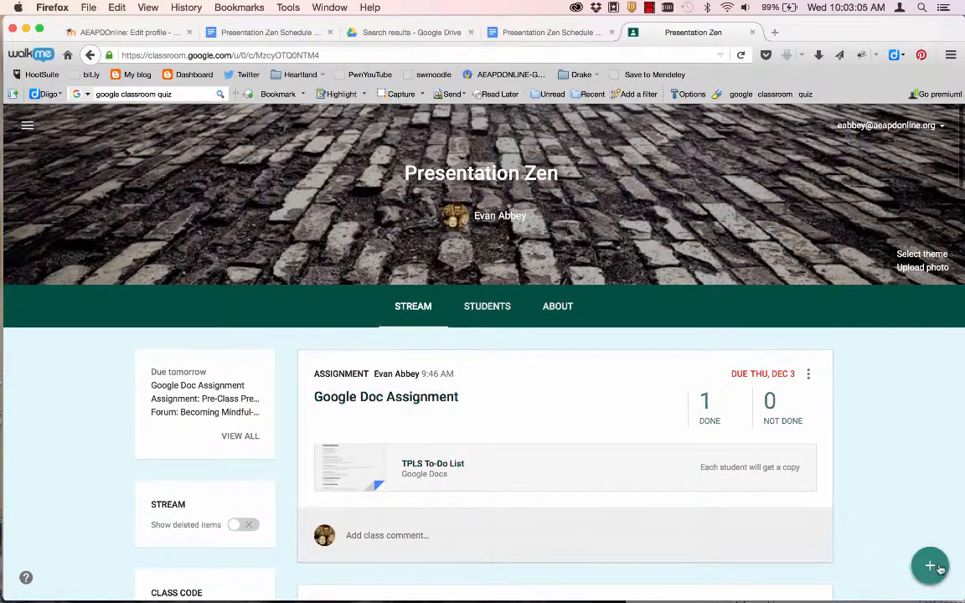
mouse_move(929, 564)
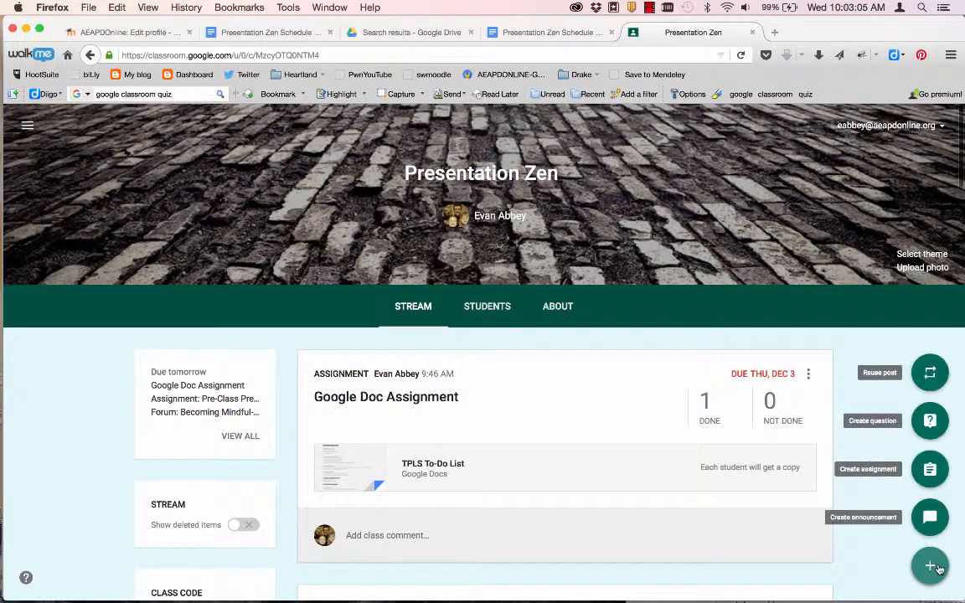
- Reuse the Presentation Fail announcement from Presentation Zen as a new post
left_click(929, 374)
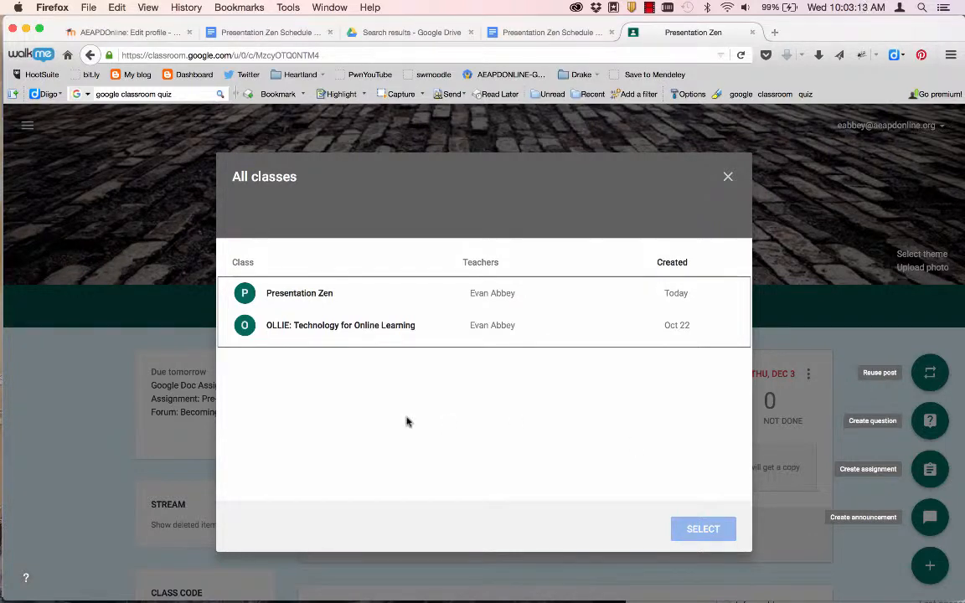
left_click(298, 295)
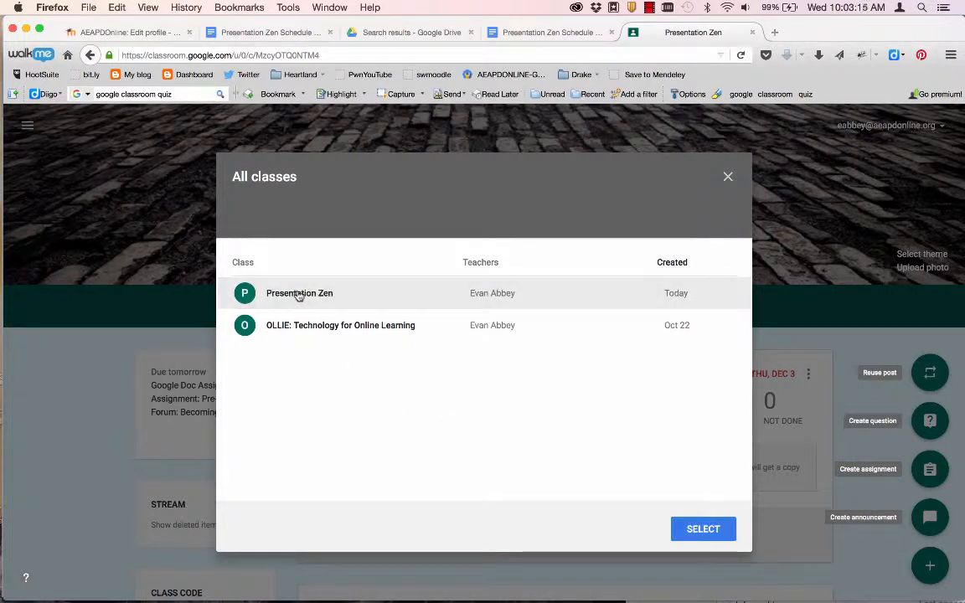
left_click(679, 533)
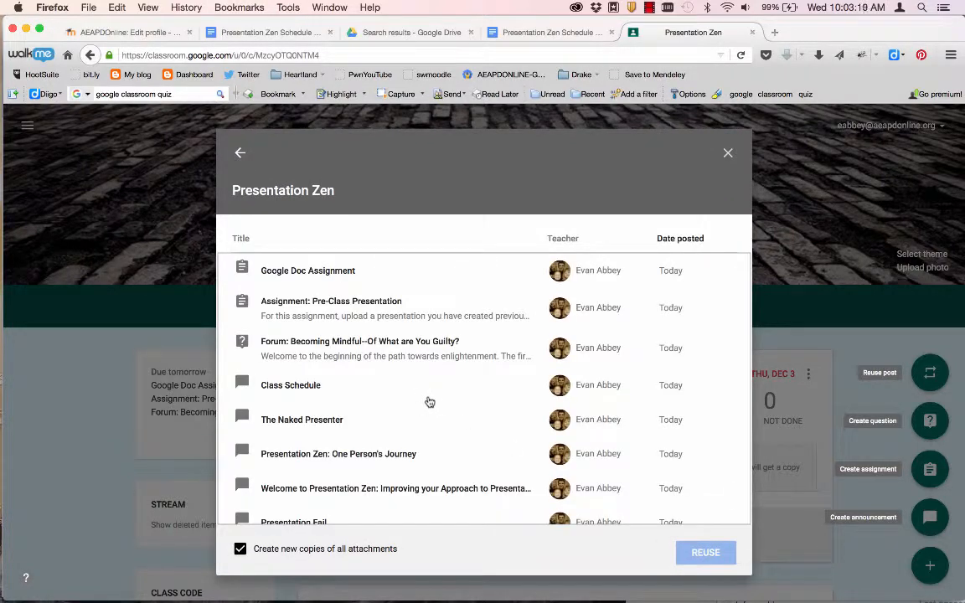
scroll(318, 404, "down", 1)
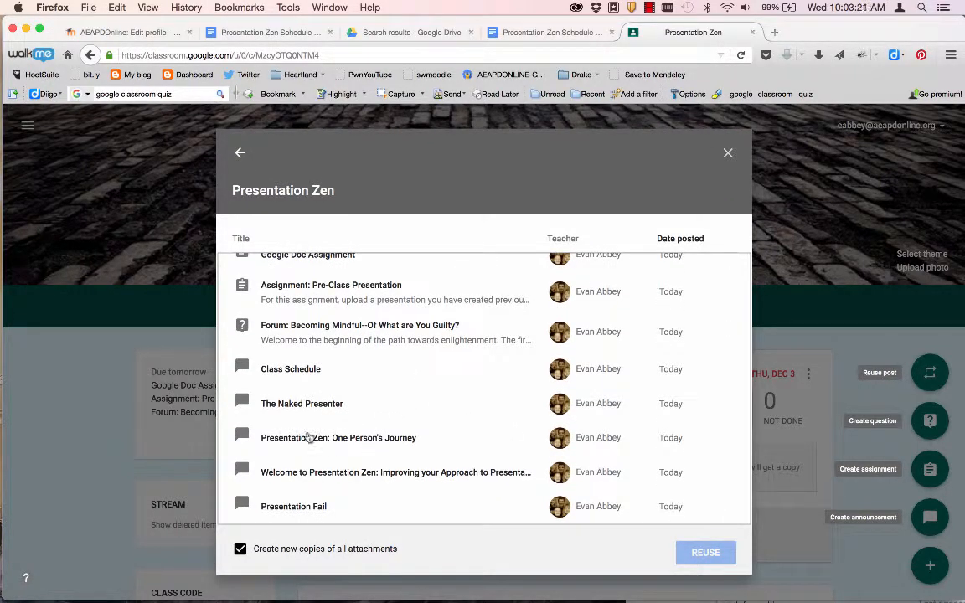
left_click(297, 509)
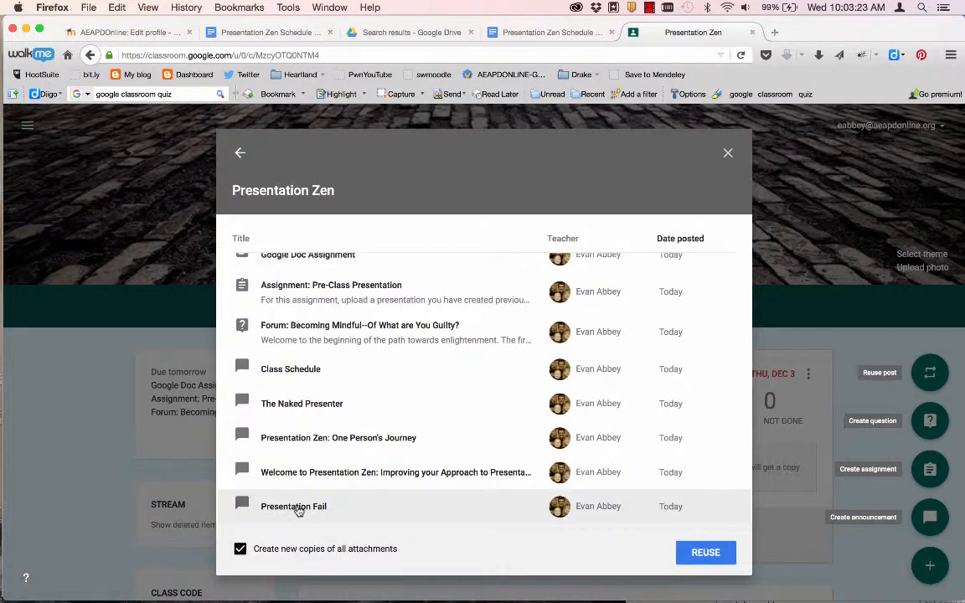
left_click(703, 552)
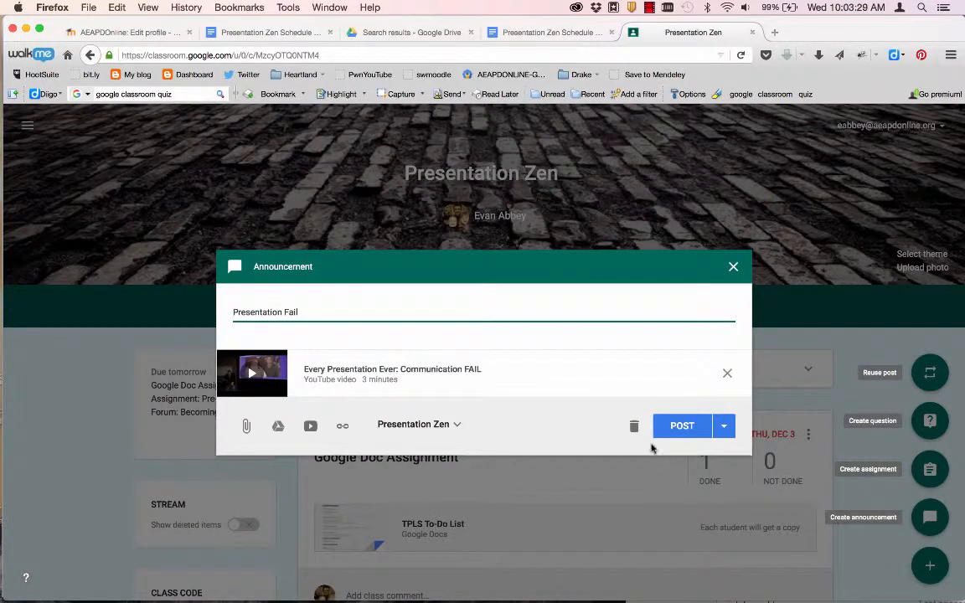
- Add OLLIE: Technology for Online Learning to the target classes and post the announcement
left_click(456, 424)
left_click(414, 476)
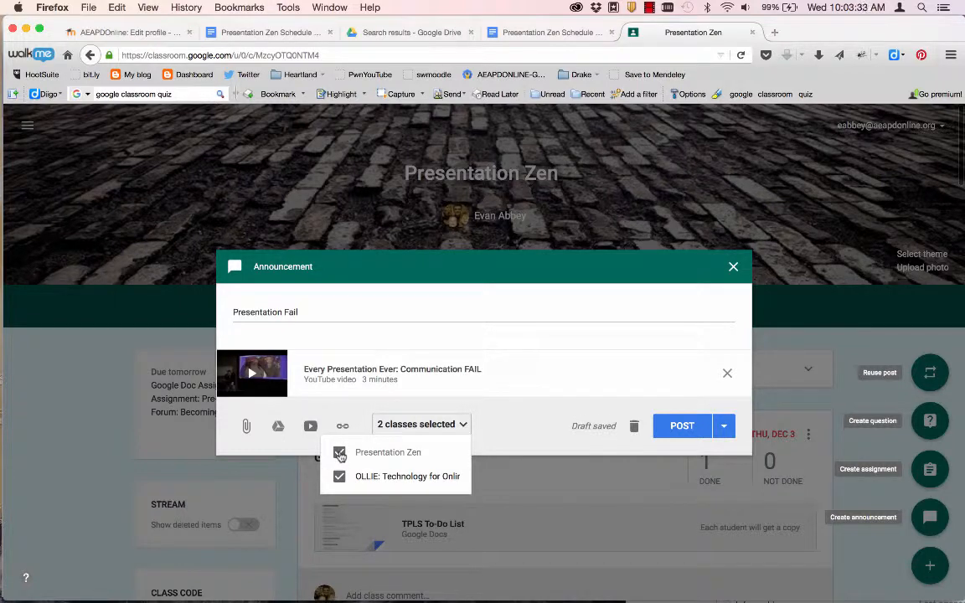
left_click(691, 429)
left_click(682, 426)
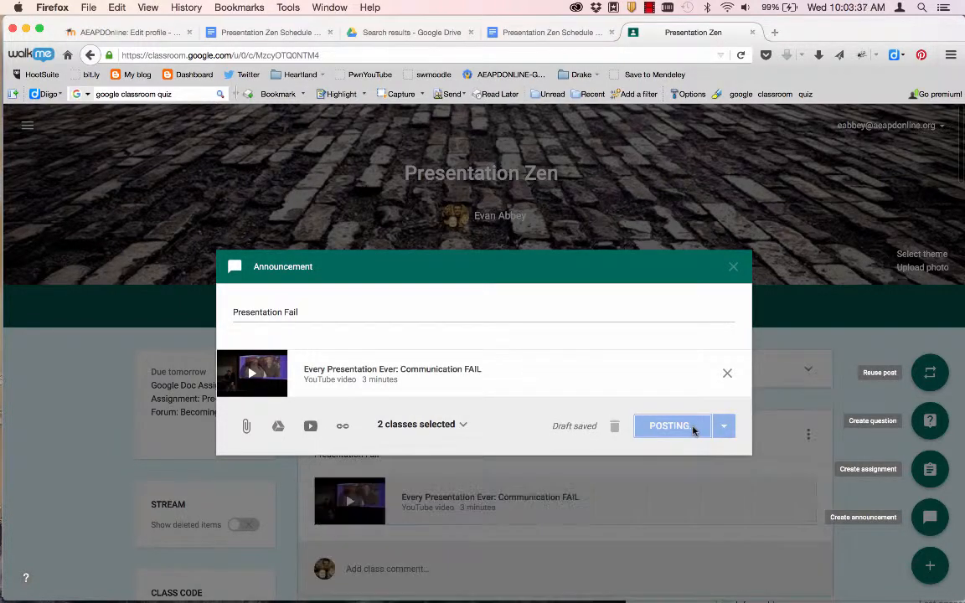